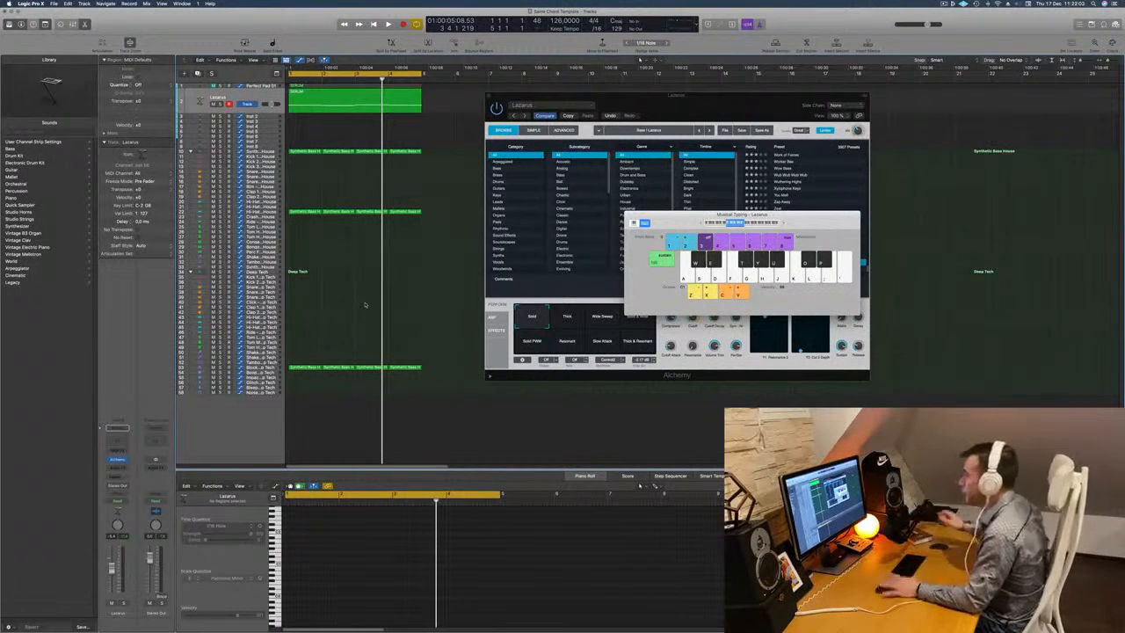
# Play the arrangement briefly, then move the Alchemy plug-in window aside to uncover the regions.
pyautogui.press('space')
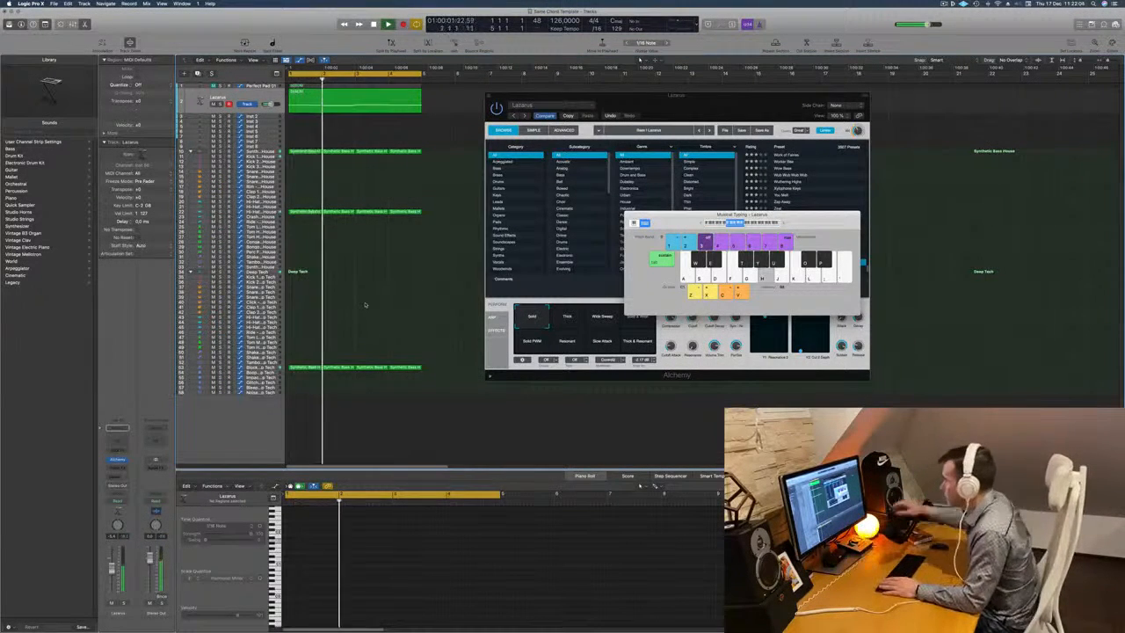
pyautogui.moveTo(571, 95); pyautogui.dragTo(676, 97)
pyautogui.press('space')
pyautogui.press('a')
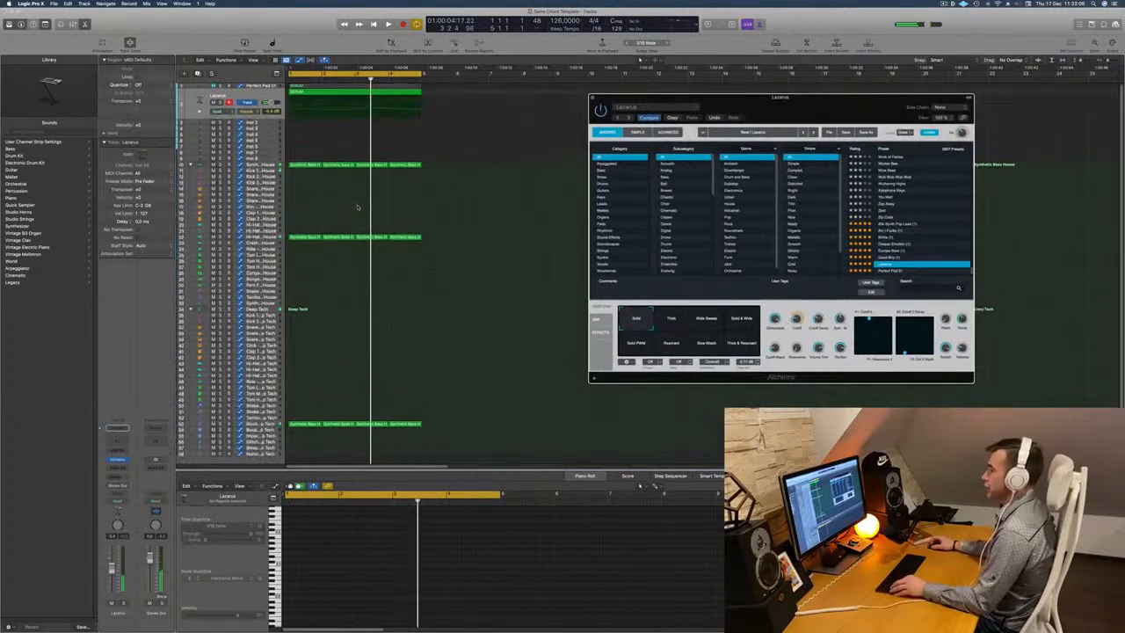
pyautogui.press('a')
pyautogui.moveTo(775, 109); pyautogui.dragTo(933, 117)
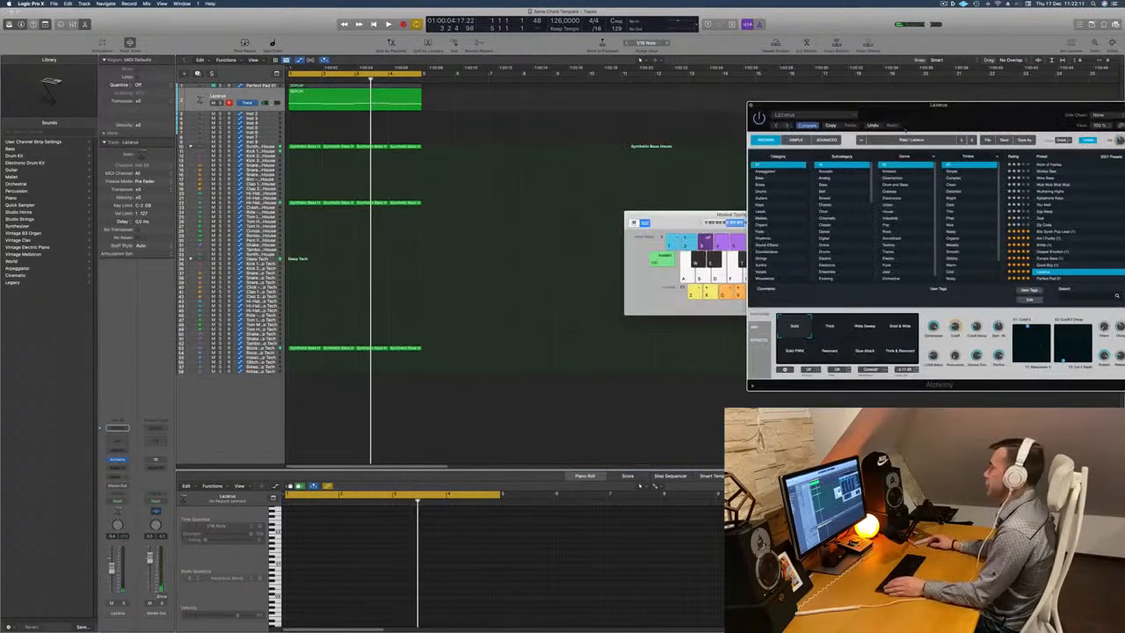
# Zoom in horizontally on the first four bars of the arrangement and play them back.
pyautogui.press('space')
pyautogui.press('space')
pyautogui.press('super+Right')
pyautogui.press('super+Right')
pyautogui.press('super+Right')
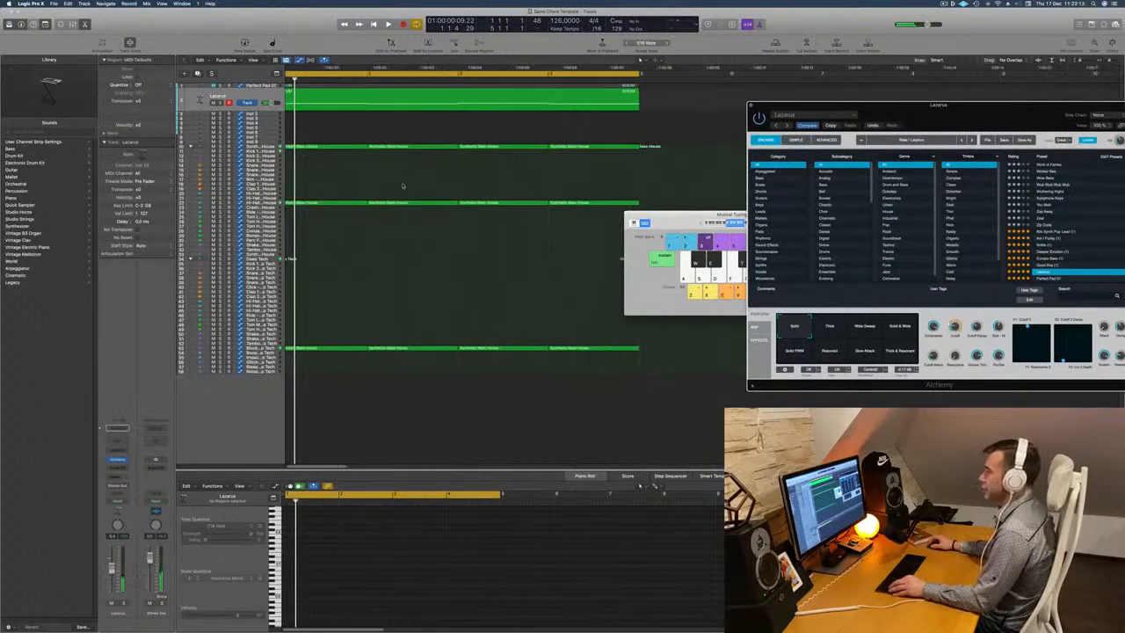
pyautogui.press('super+Left')
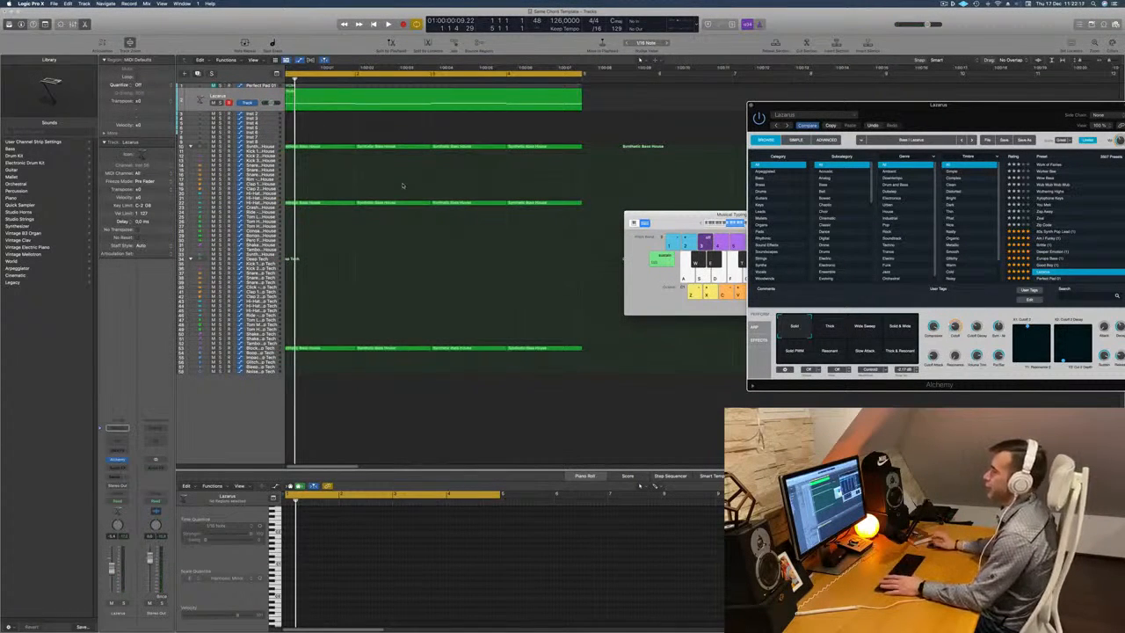
pyautogui.press('space')
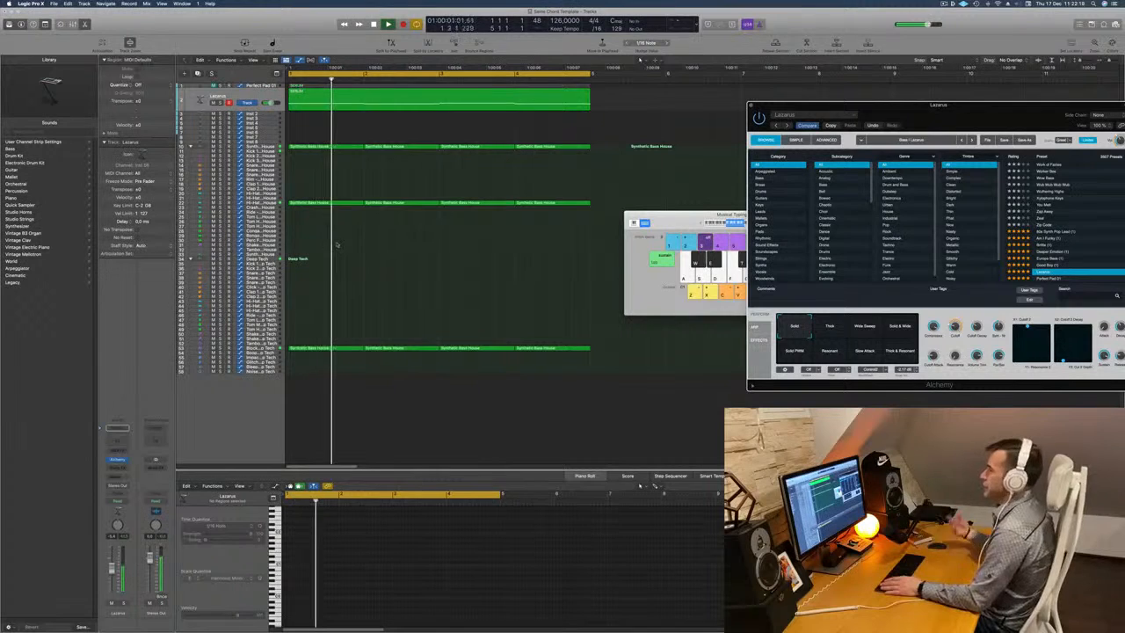
pyautogui.press('space')
pyautogui.press('space')
# Insert a Compressor on the Block - Deep Tech track and use its Platinum Digital model.
pyautogui.press('space')
pyautogui.press('space')
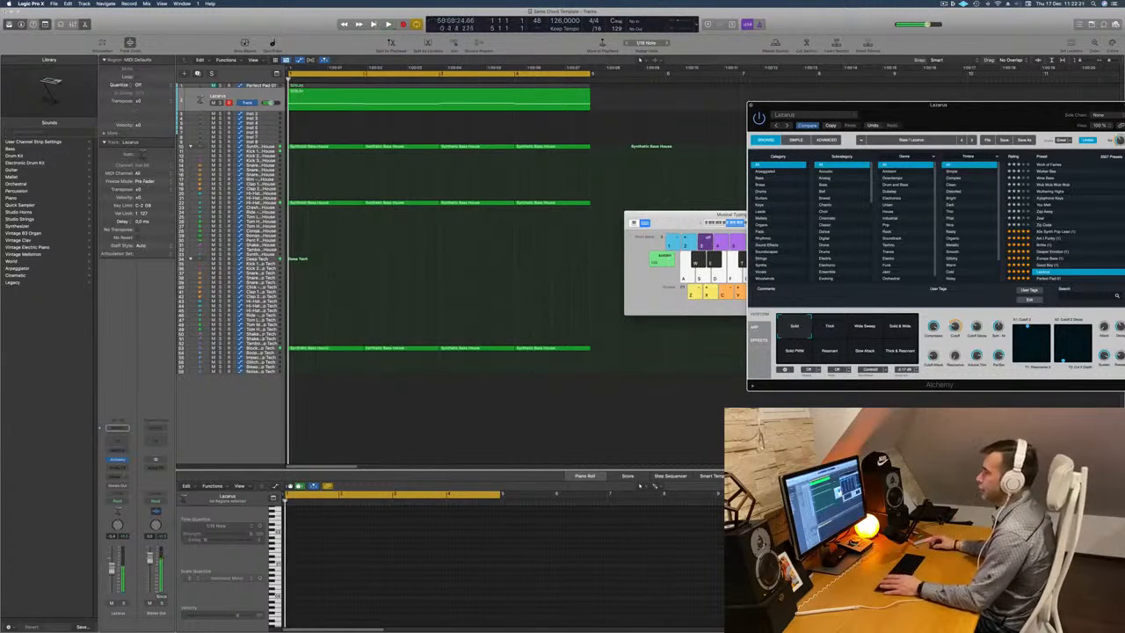
pyautogui.click(255, 348)
pyautogui.press('space')
pyautogui.press('space')
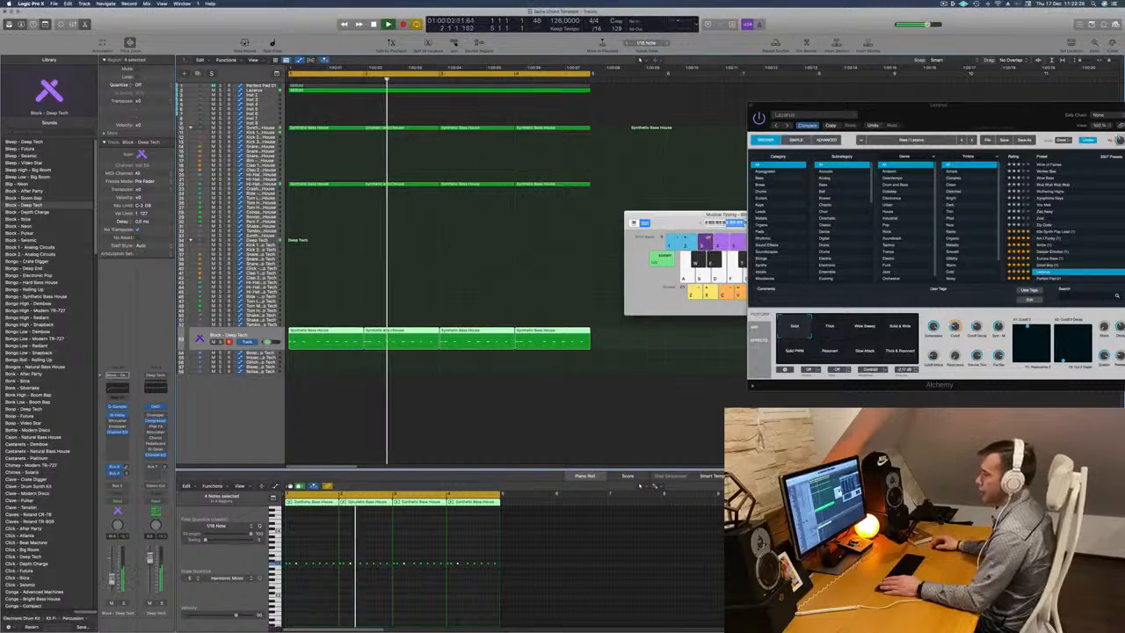
pyautogui.click(117, 438)
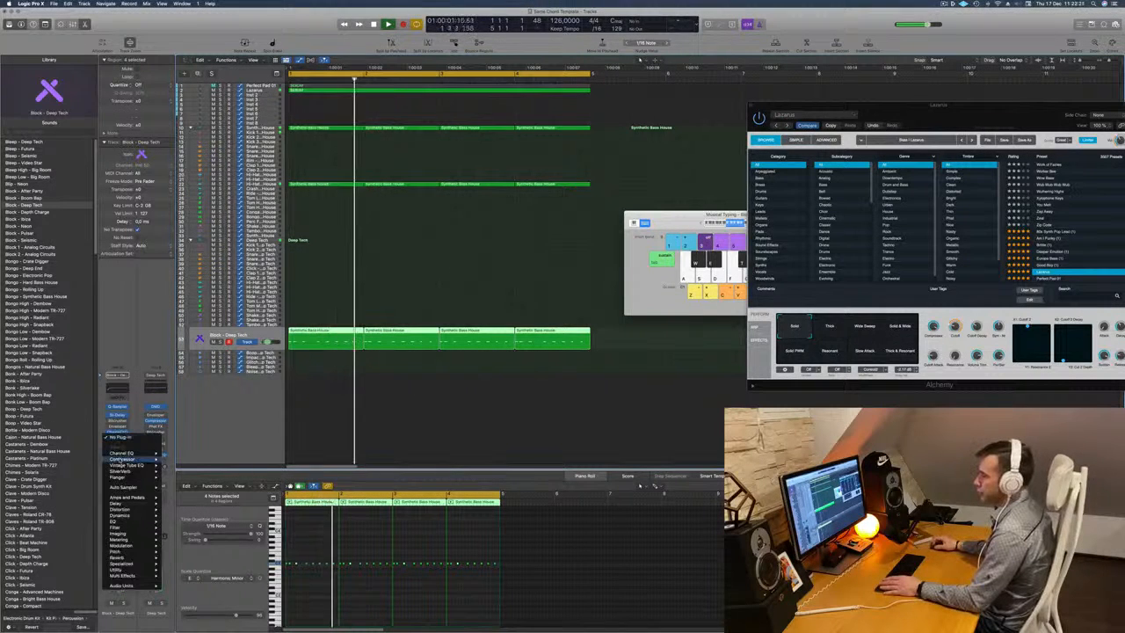
pyautogui.click(121, 458)
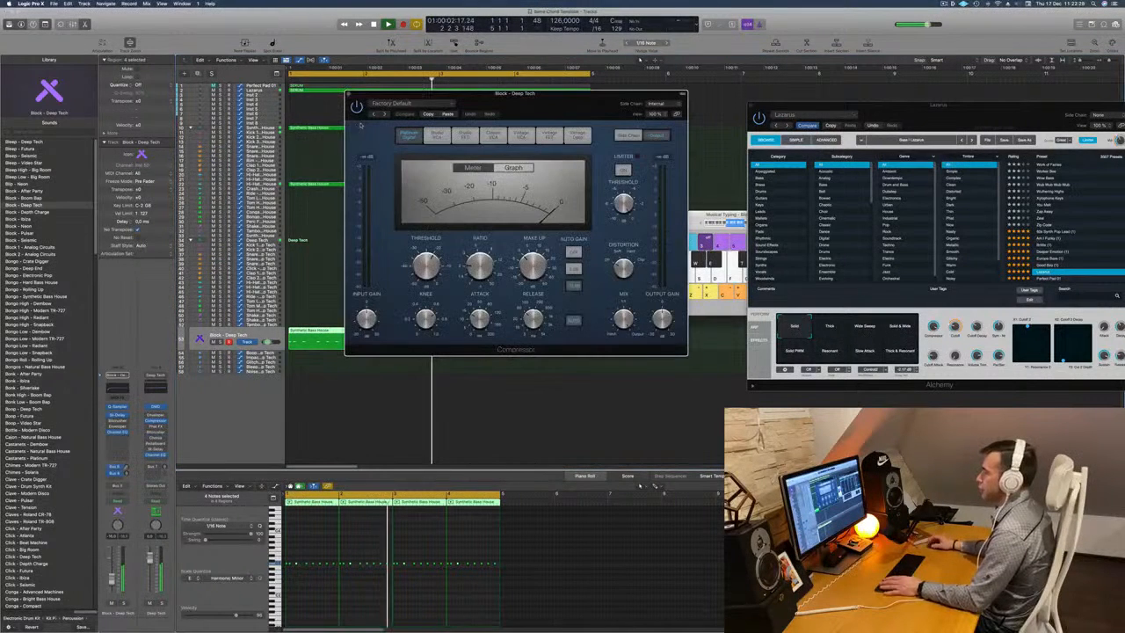
pyautogui.click(575, 135)
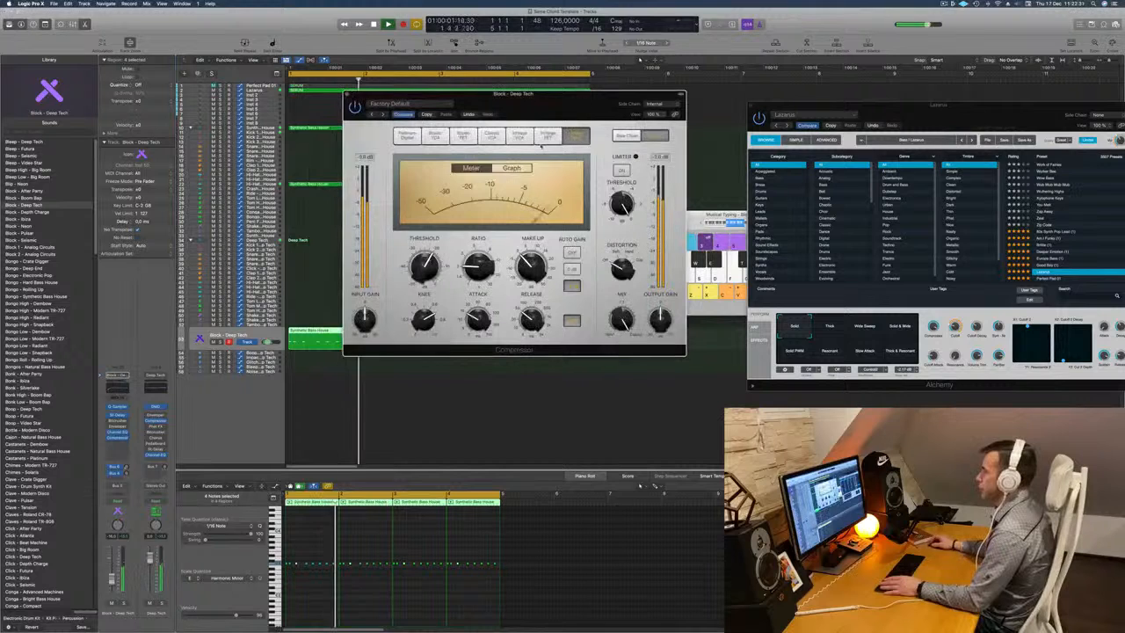
pyautogui.click(408, 137)
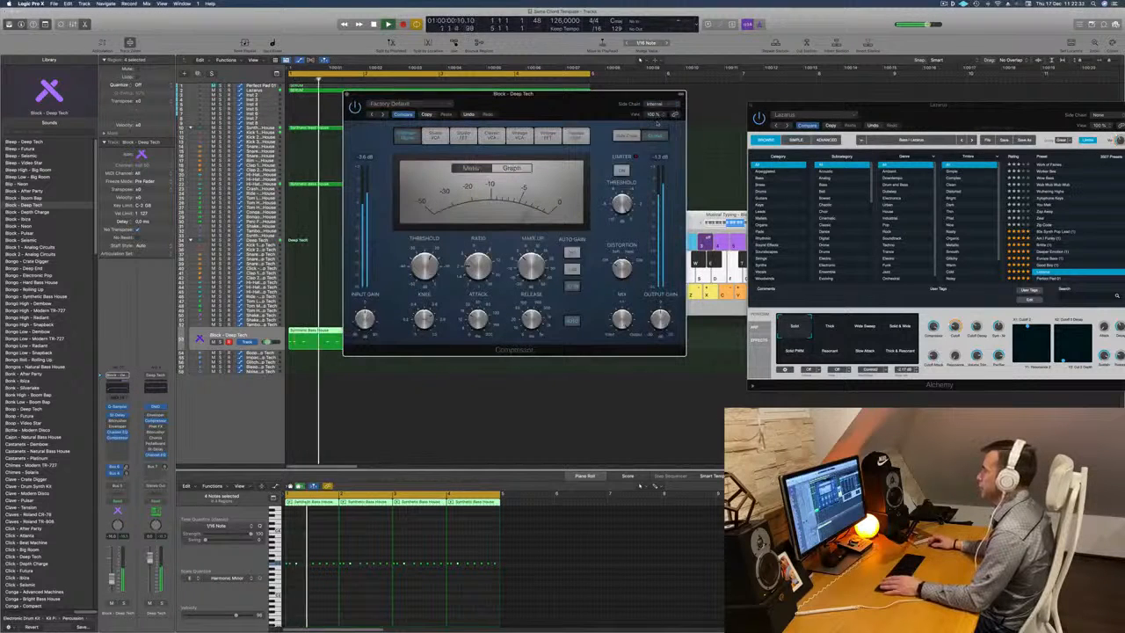
# Set the compressor's side chain source to the Kick 1 - Synthetic Bass House instrument and close the plug-in window.
pyautogui.click(655, 104)
pyautogui.moveTo(652, 120)
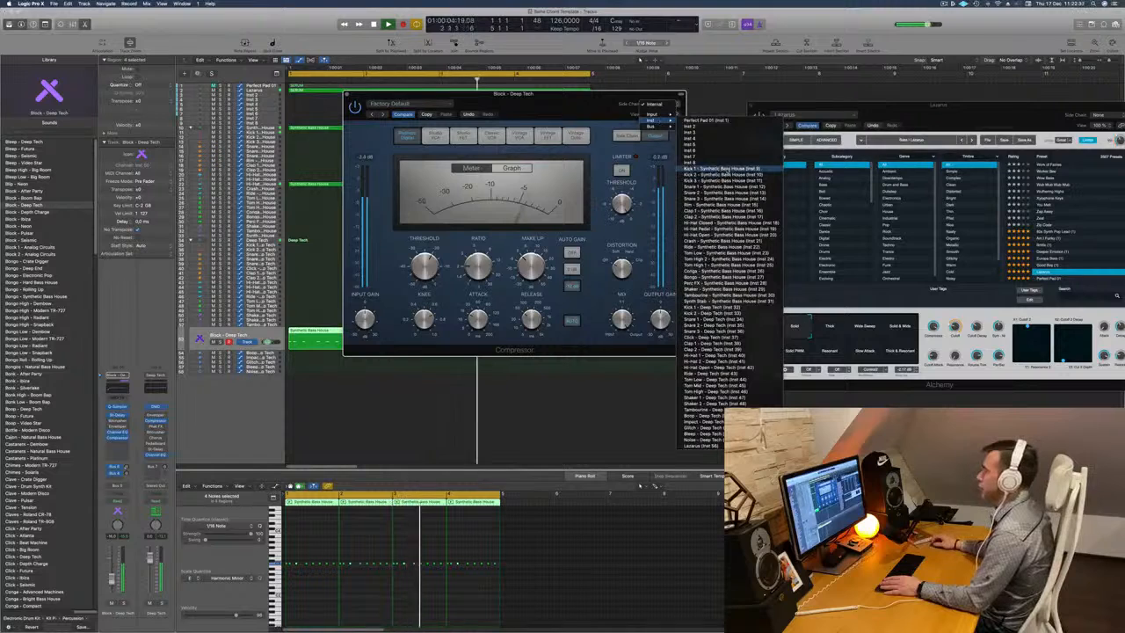
pyautogui.click(725, 168)
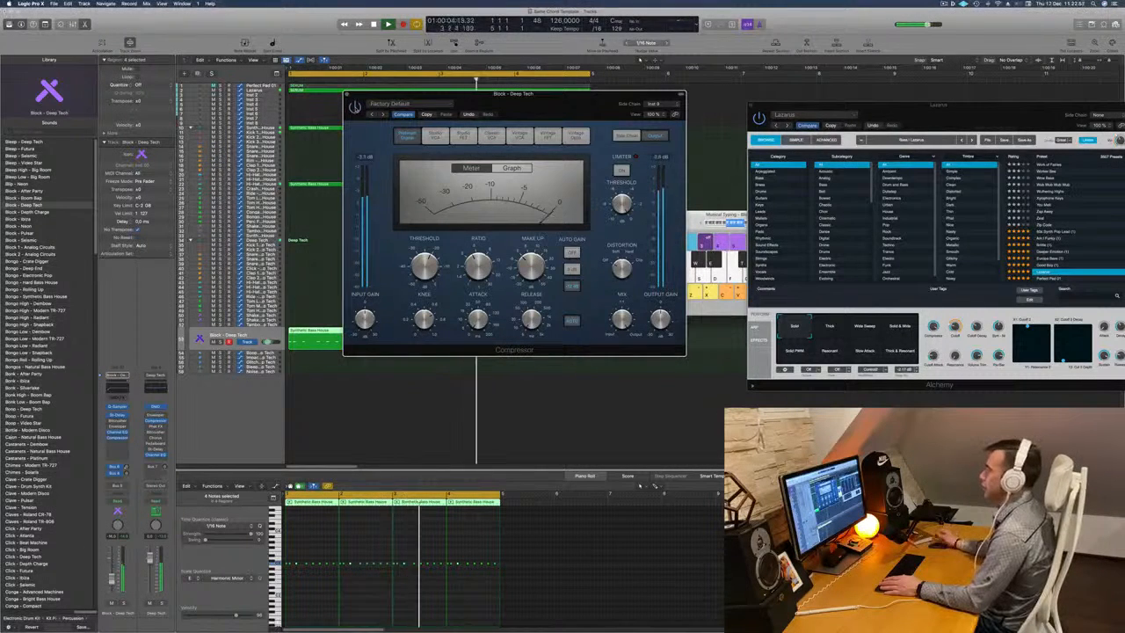
pyautogui.press('super+w')
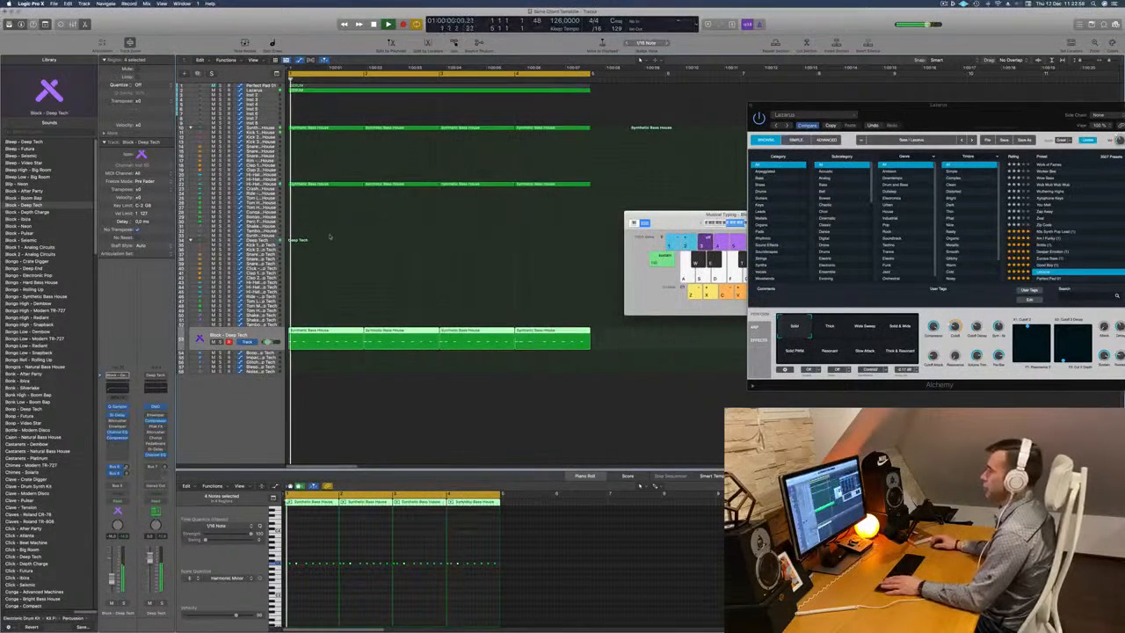
# Close Musical Typing and copy the Block - Deep Tech compressor to the Hi-Hat Open - Synthetic Bass House channel in the mixer.
pyautogui.click(271, 185)
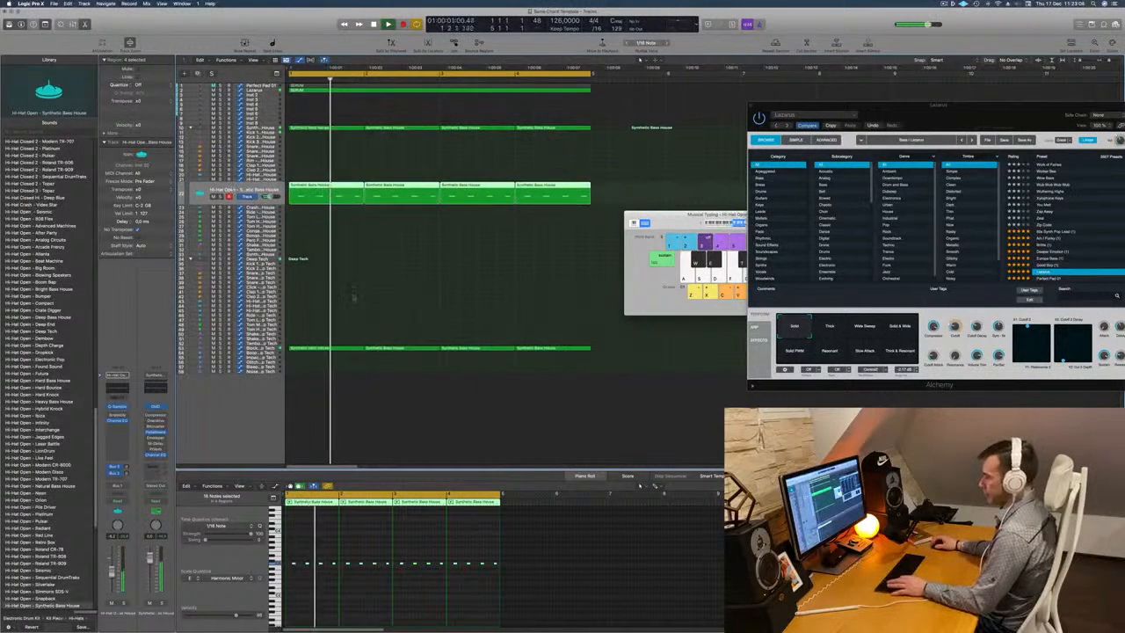
pyautogui.press('super+k')
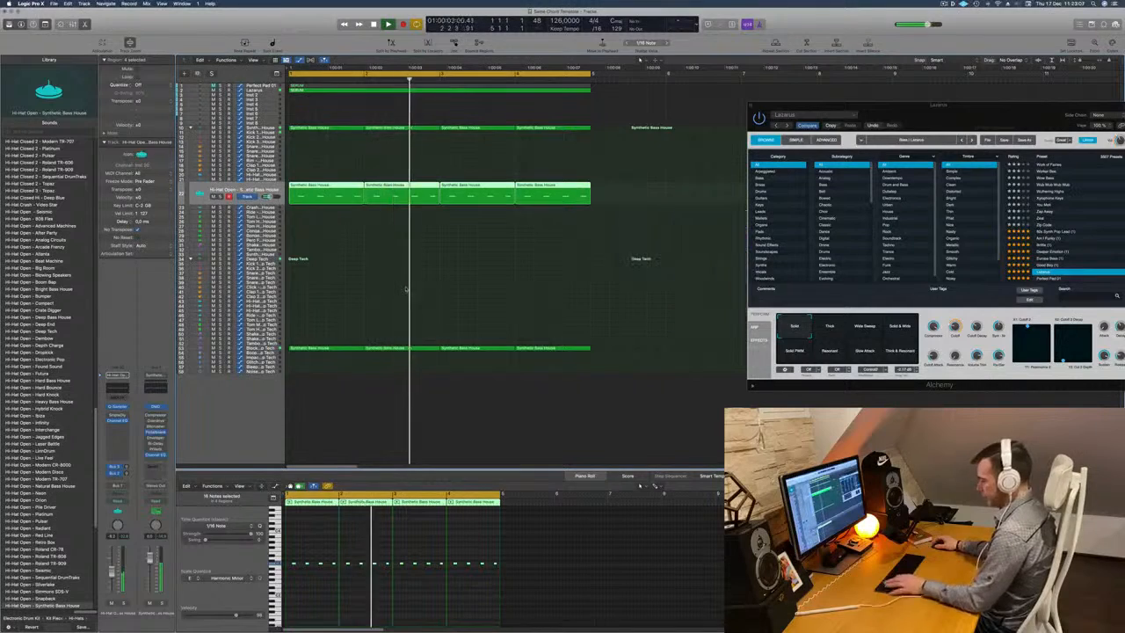
pyautogui.press('x')
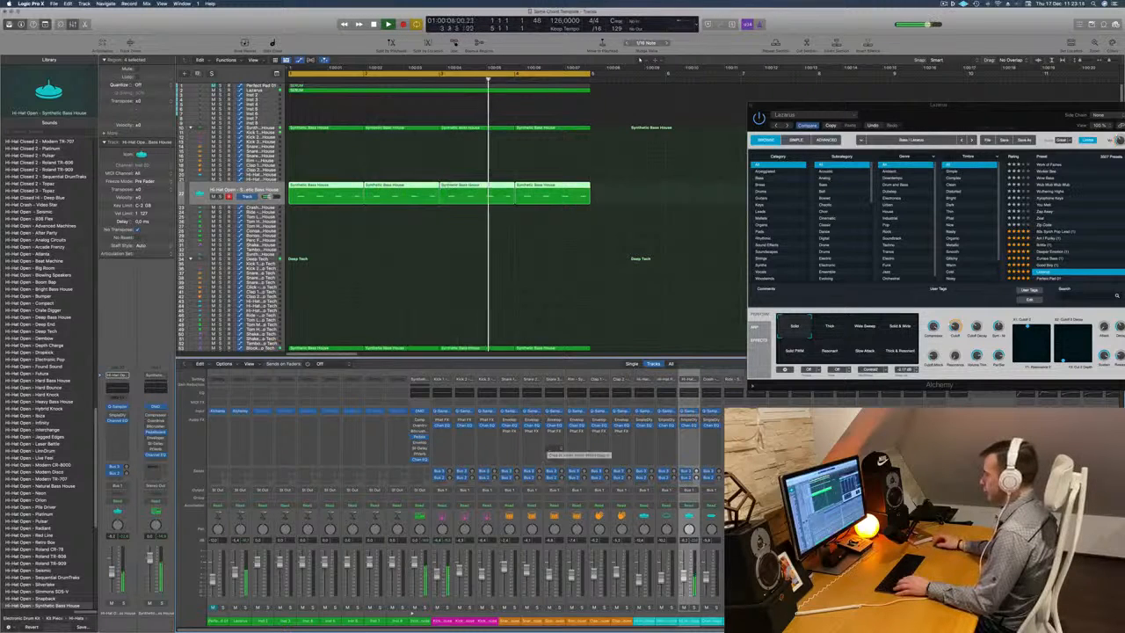
pyautogui.hscroll(2, 550, 448)
pyautogui.hscroll(4, 551, 448)
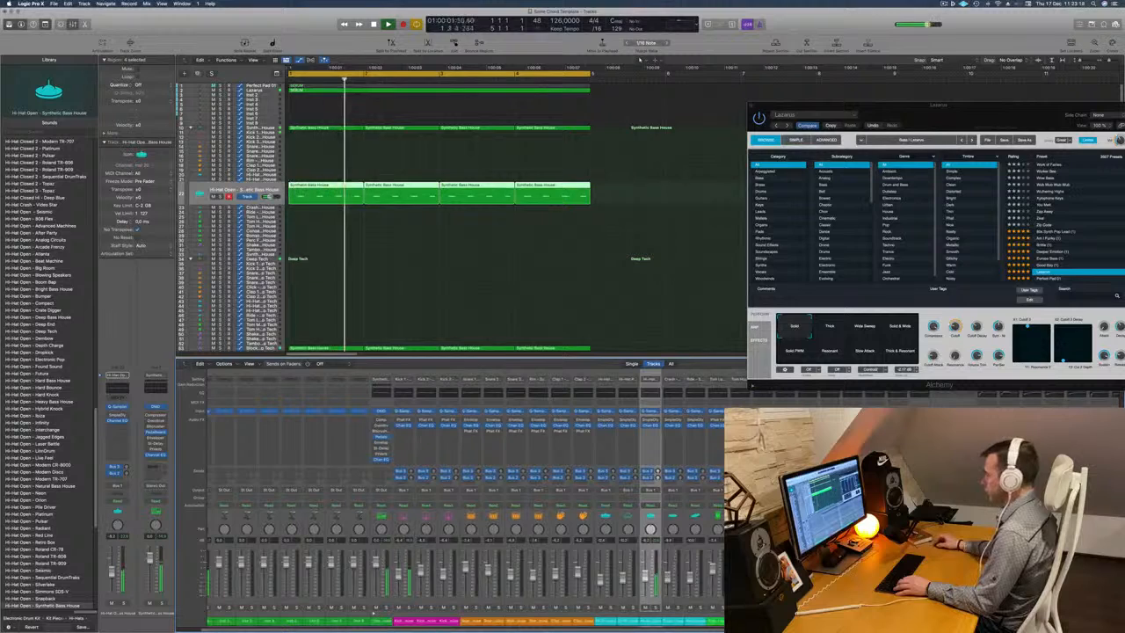
pyautogui.hscroll(10, 465, 490)
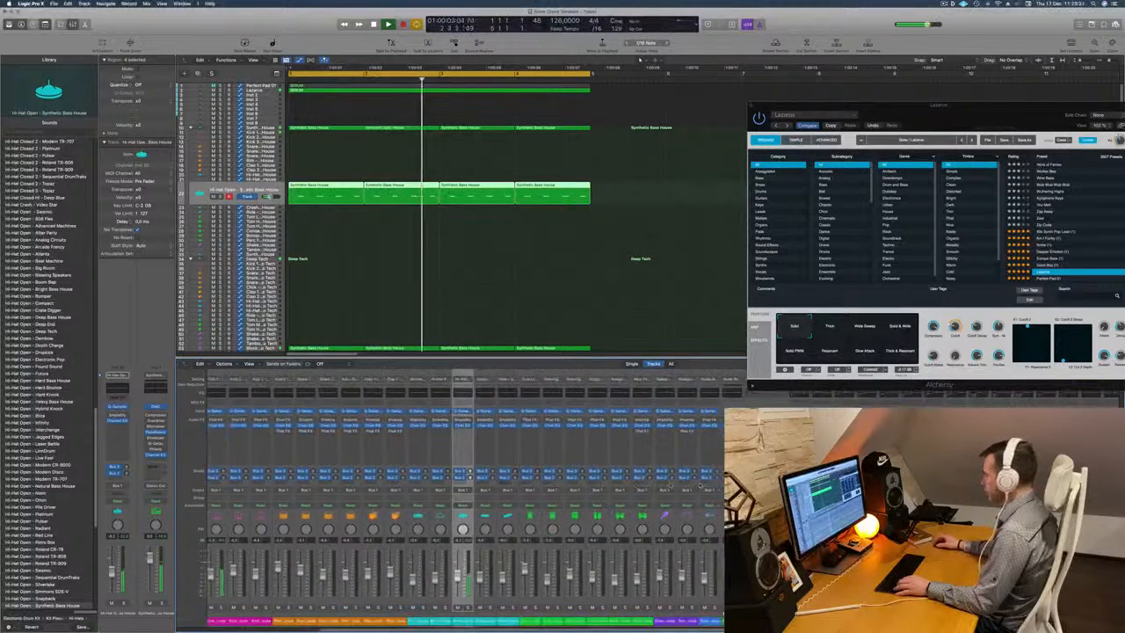
pyautogui.hscroll(4, 701, 485)
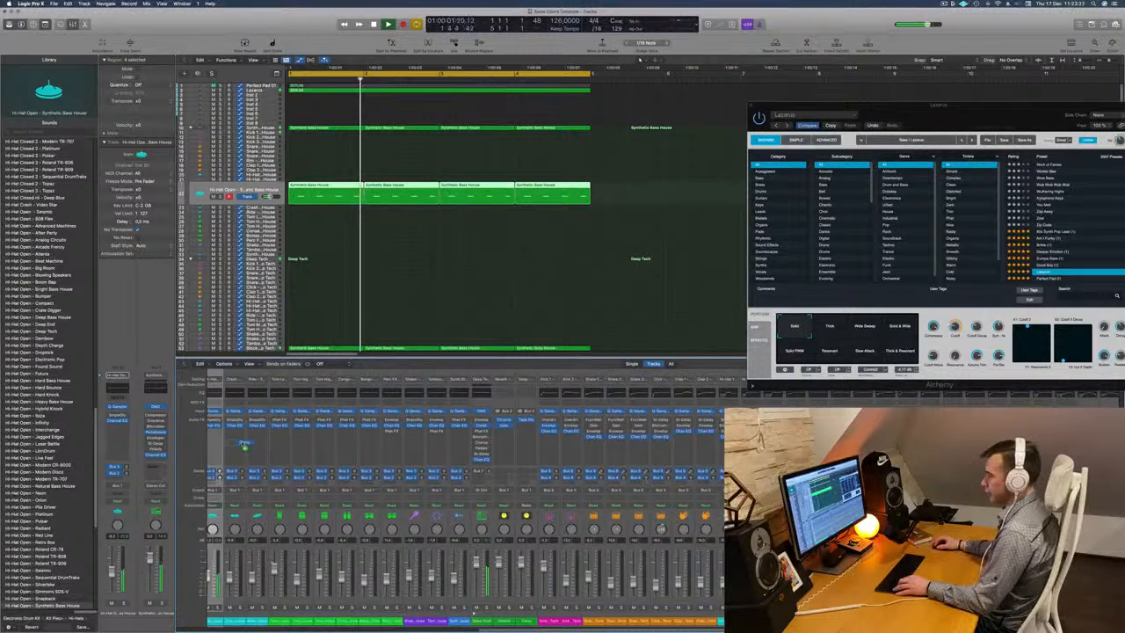
pyautogui.hscroll(-8, 235, 443)
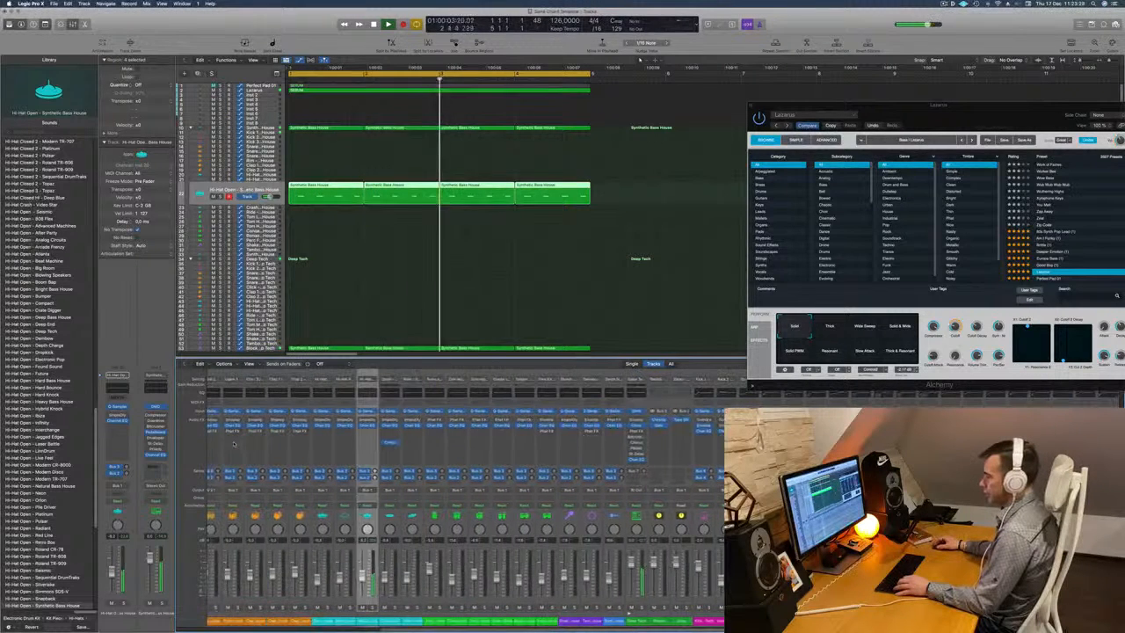
pyautogui.hscroll(-3, 238, 443)
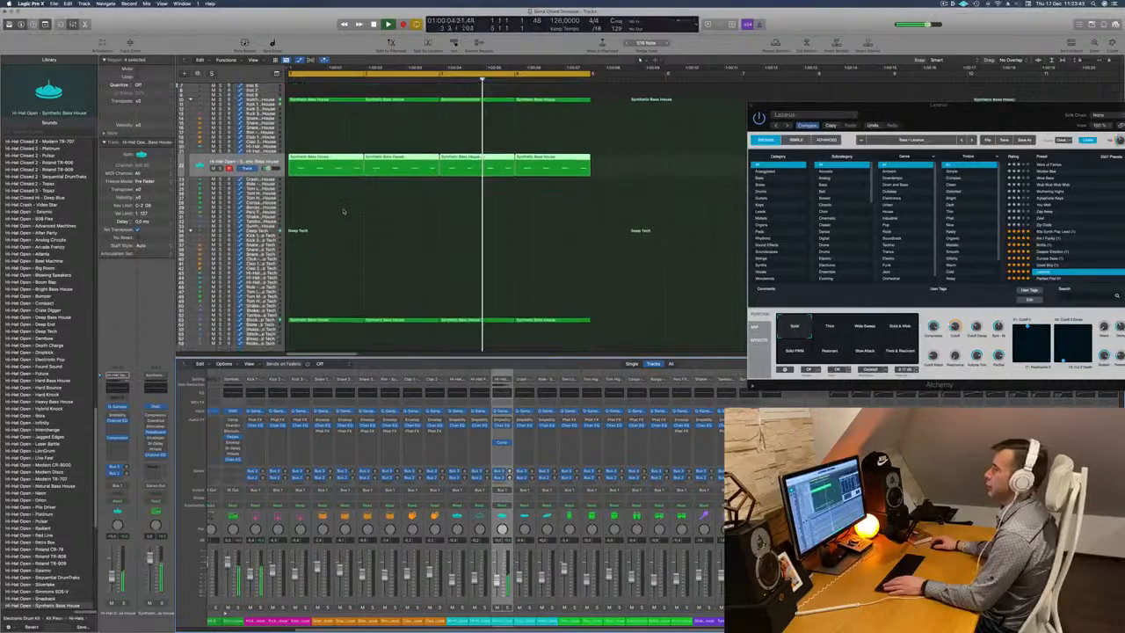
# Move the four regions from the main Synthetic Bass House track to its Kick 1 track and play them.
pyautogui.scroll(-1, 383, 174)
pyautogui.press('space')
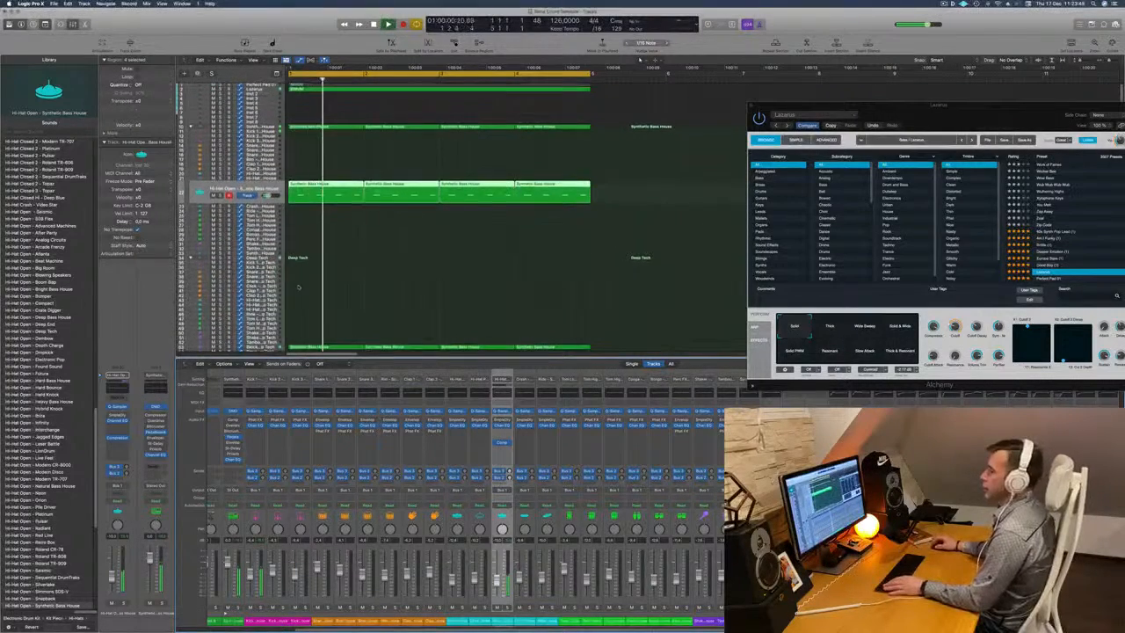
pyautogui.click(262, 128)
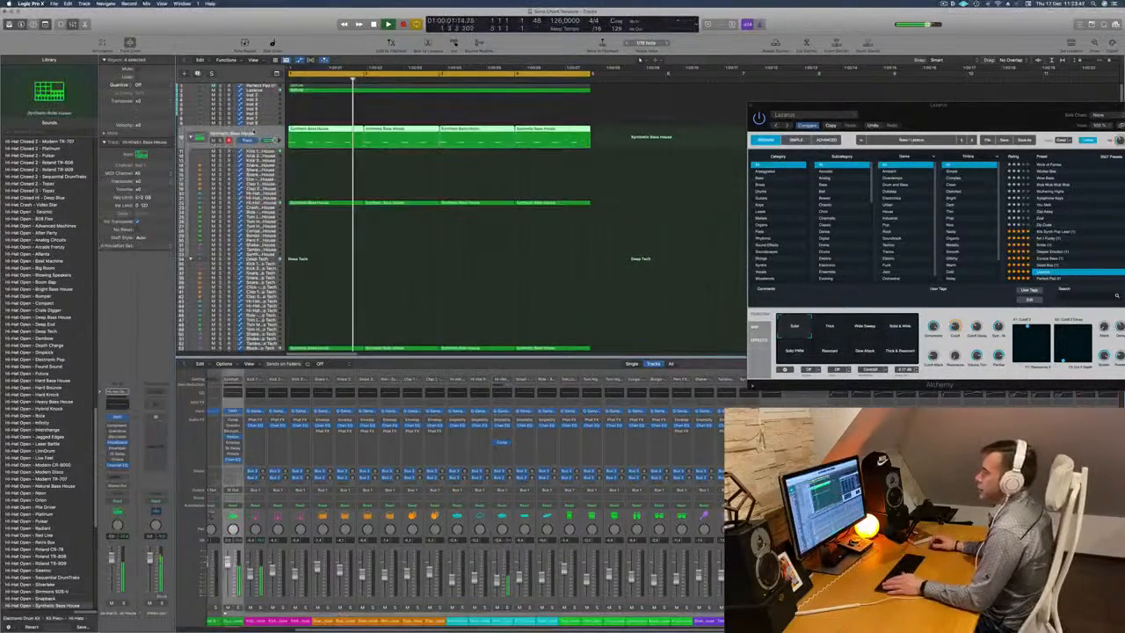
pyautogui.press('space')
pyautogui.press('space')
pyautogui.moveTo(610, 133); pyautogui.dragTo(333, 154)
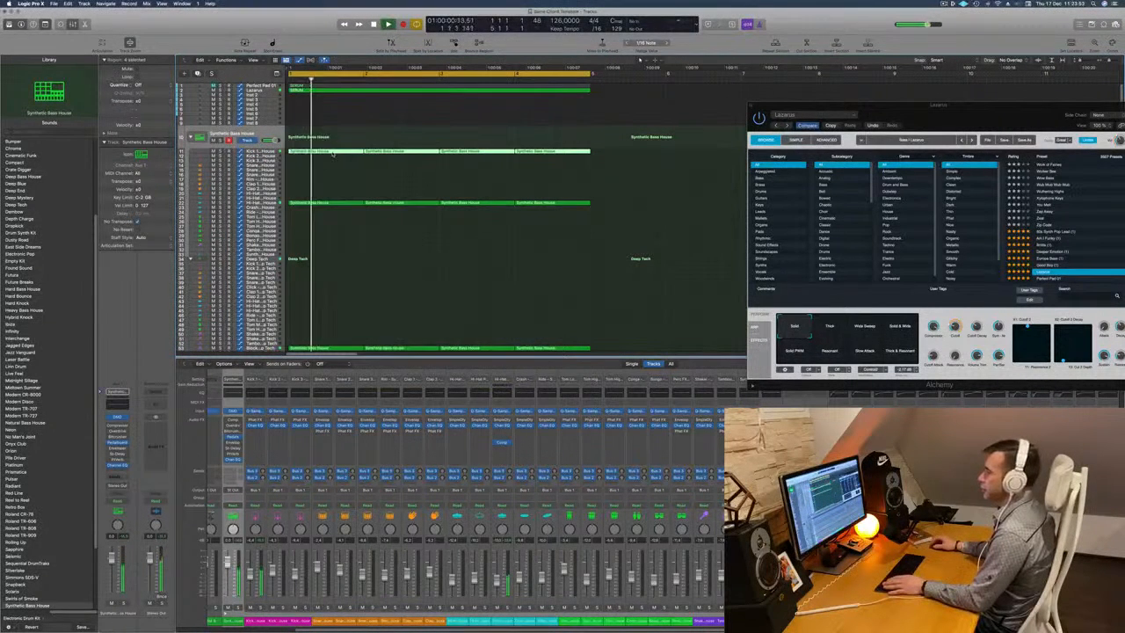
pyautogui.click(271, 152)
pyautogui.press('space')
pyautogui.press('space')
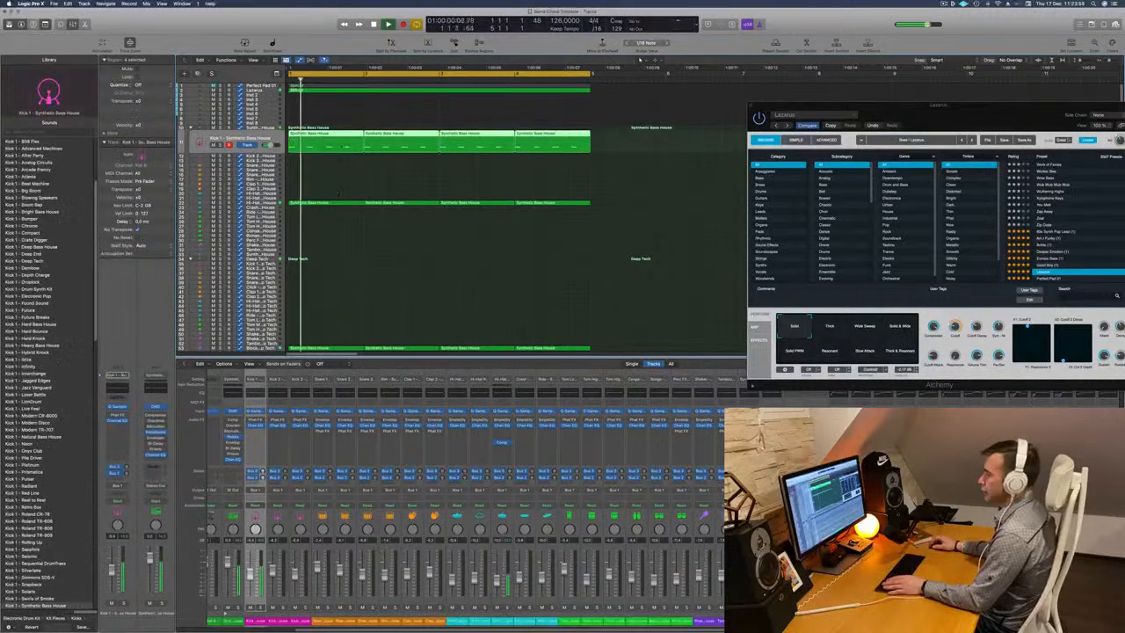
# Select all notes in the Kick 1 regions and transpose them in the Piano Roll, trying different octaves.
pyautogui.doubleClick(334, 134)
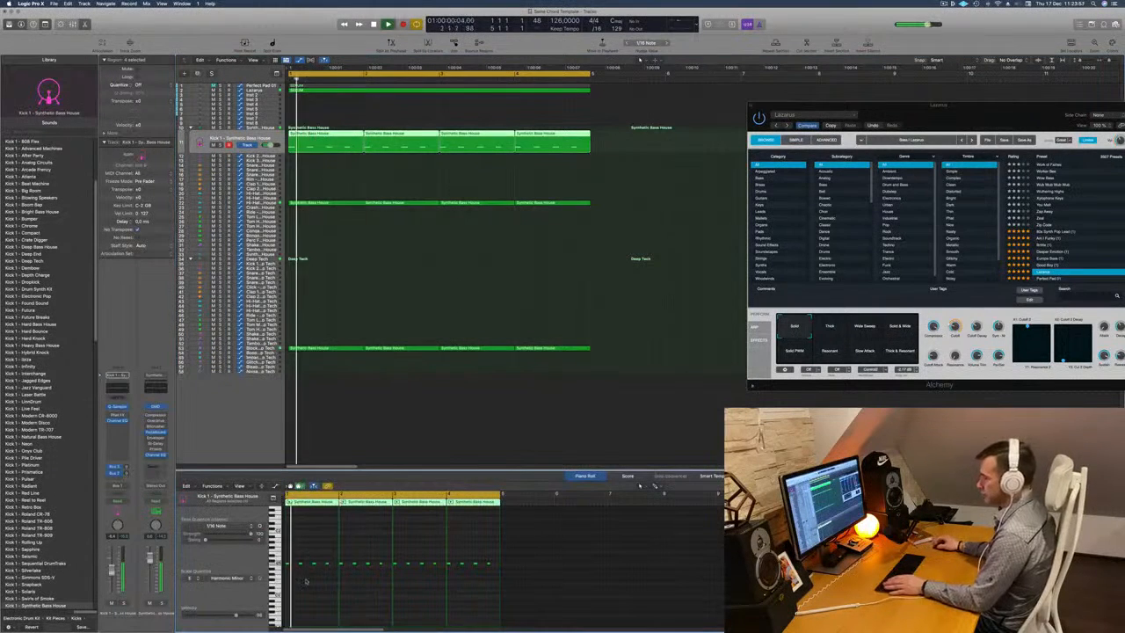
pyautogui.press('super+a')
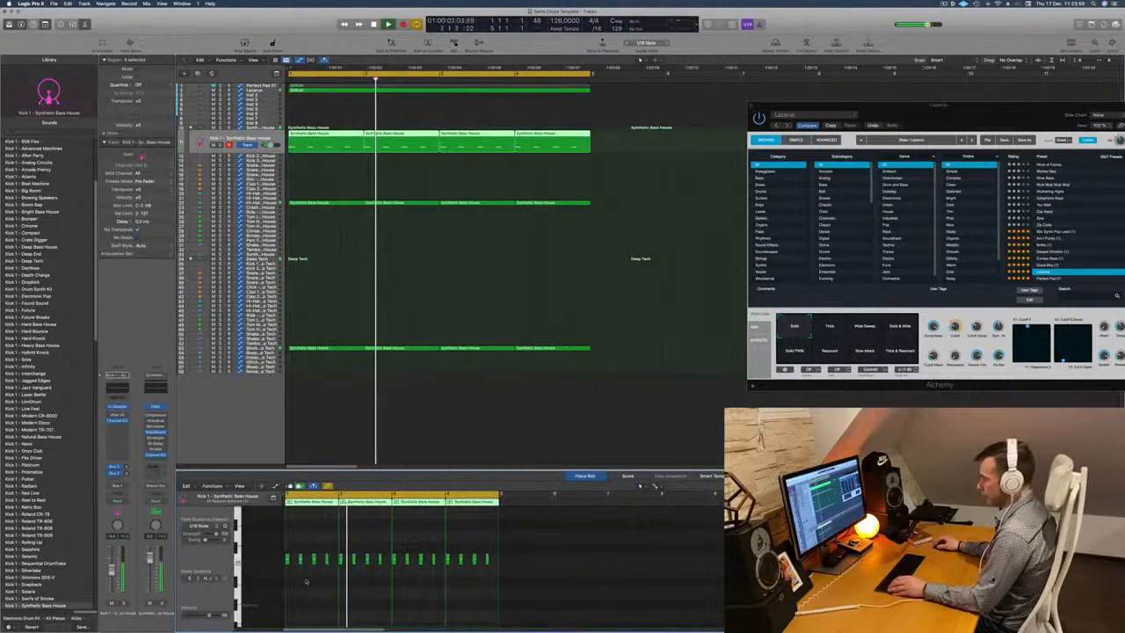
pyautogui.hotkey('alt', 'shift', 'Down')
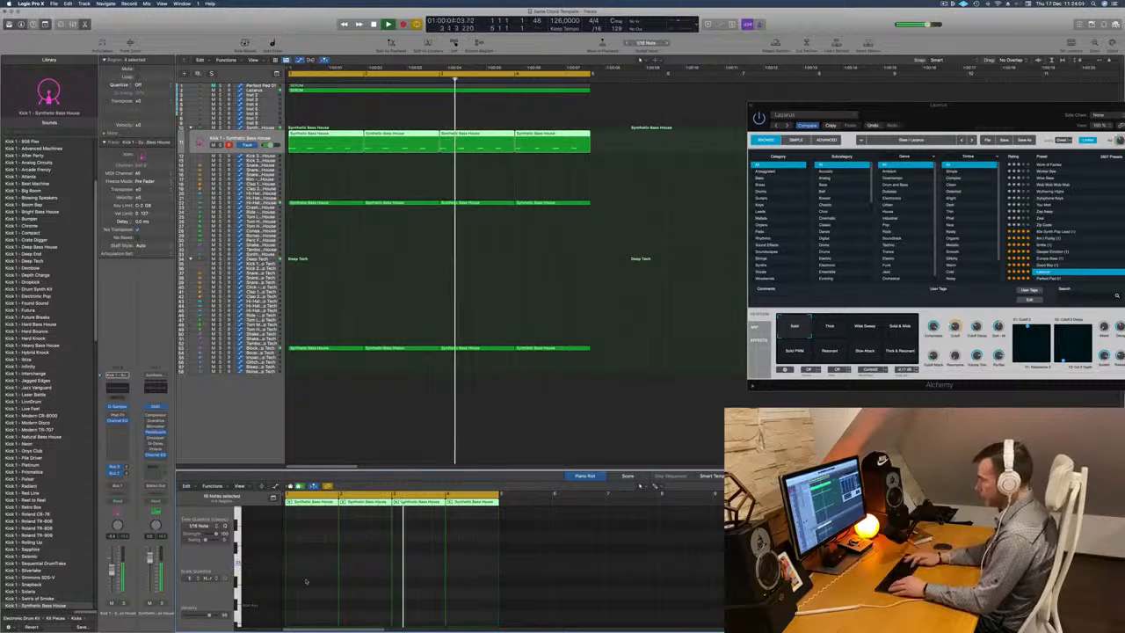
pyautogui.hotkey('alt', 'Up')
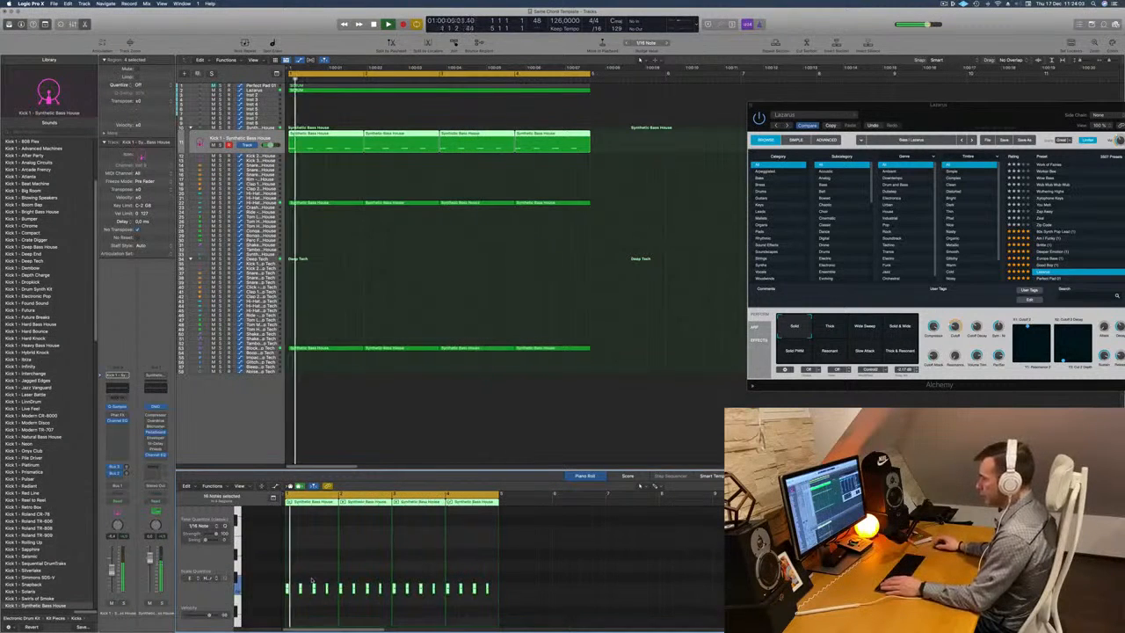
pyautogui.moveTo(299, 593)
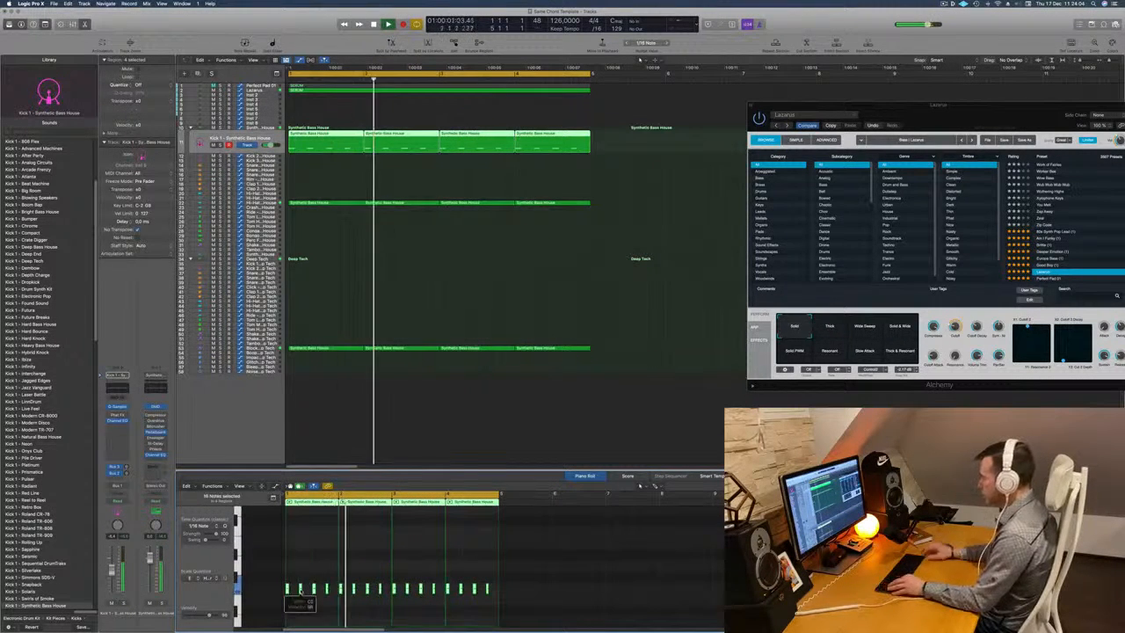
pyautogui.hotkey('alt', 'shift', 'Up')
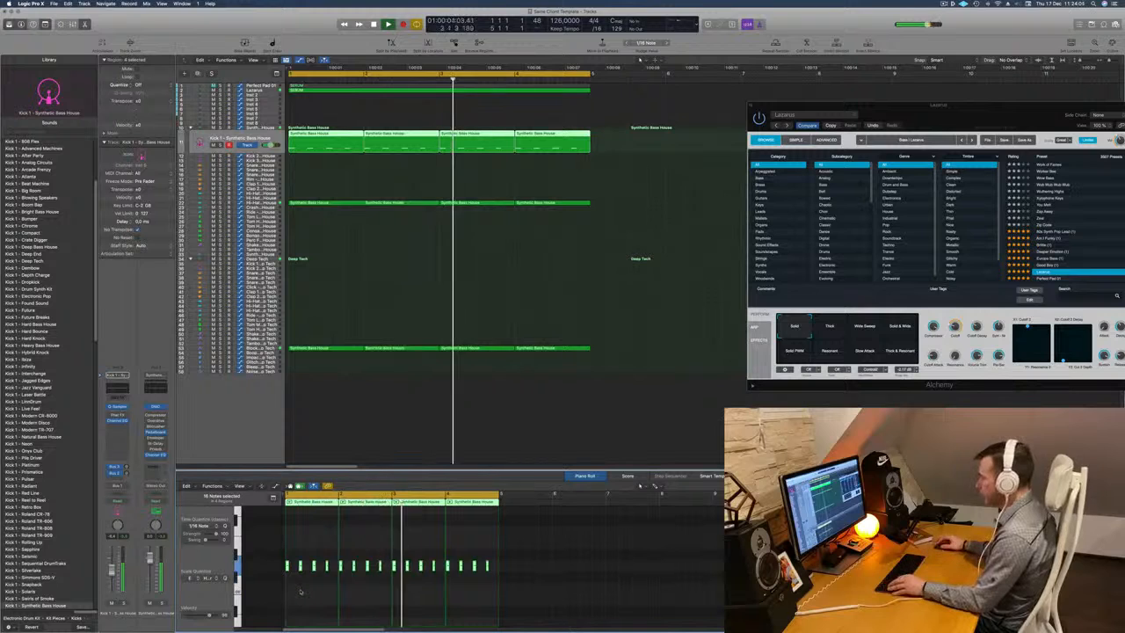
pyautogui.hotkey('alt', 'shift', 'Up')
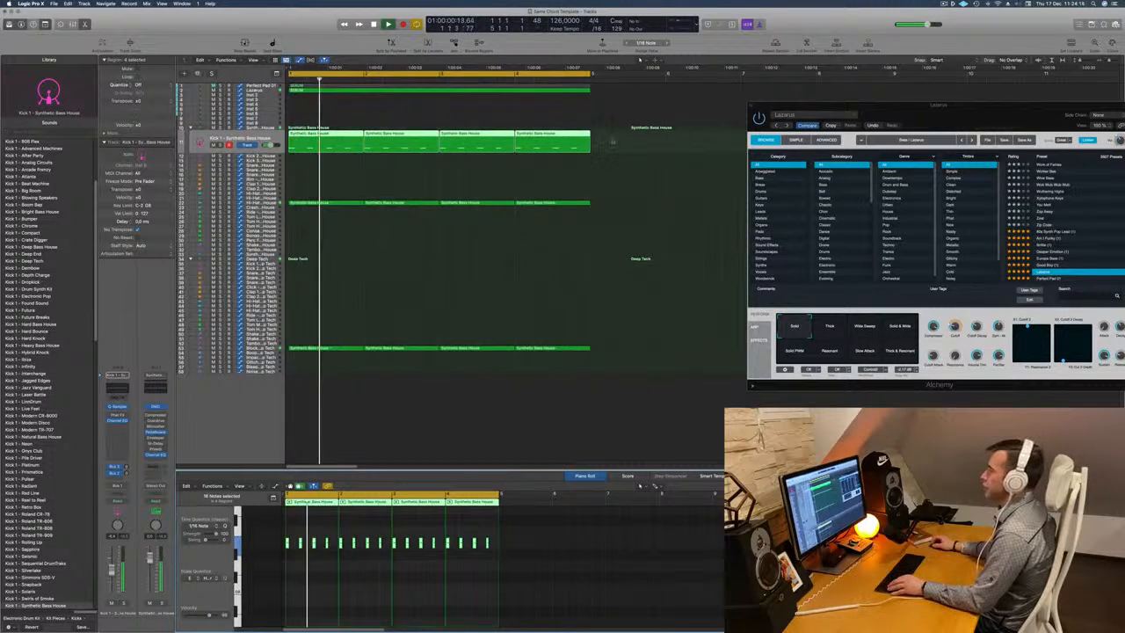
# Copy the four Kick 1 regions onto the Kick 2 track of Synthetic Bass House.
pyautogui.moveTo(613, 141); pyautogui.dragTo(326, 156)
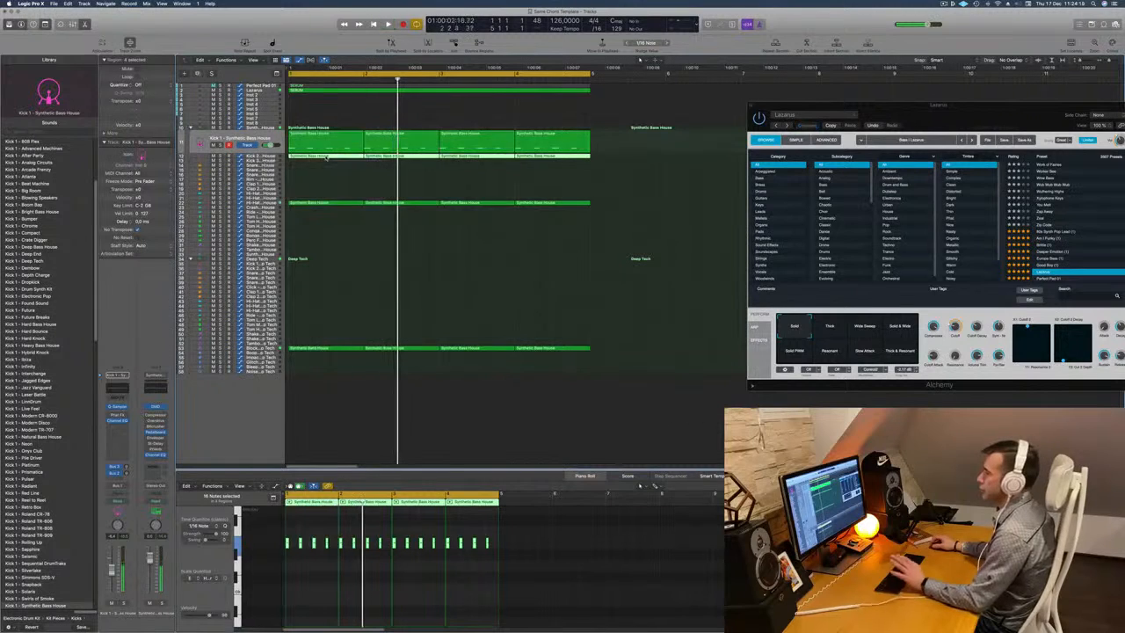
# Select the Kick 2 - Synthetic Bass House track and audition the beat.
pyautogui.click(267, 156)
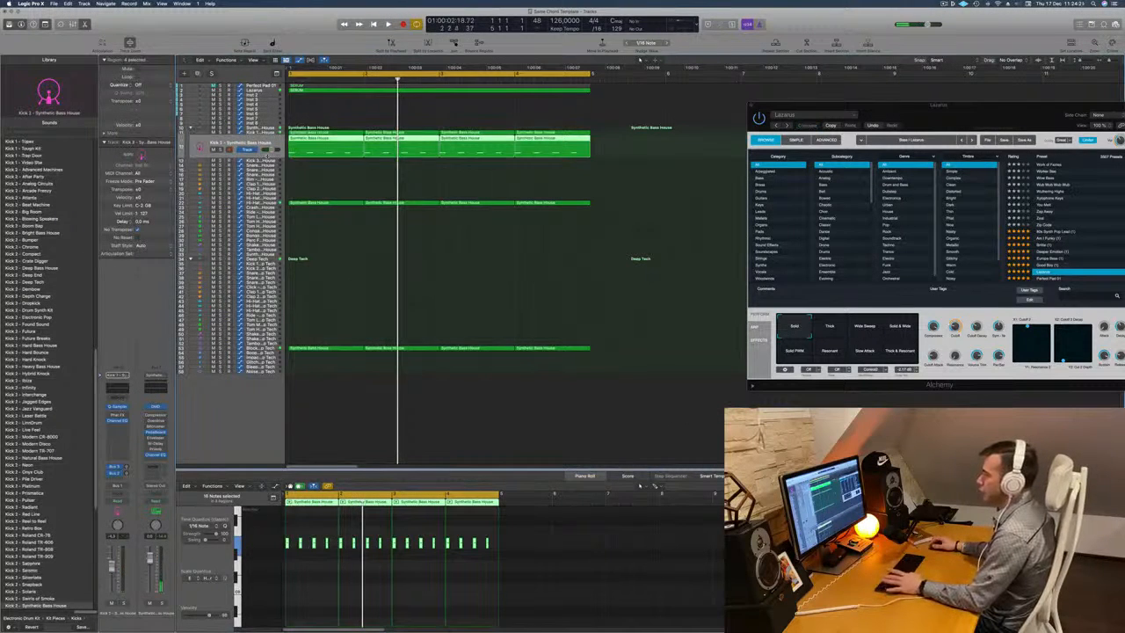
pyautogui.press('space')
pyautogui.press('space')
pyautogui.press('space')
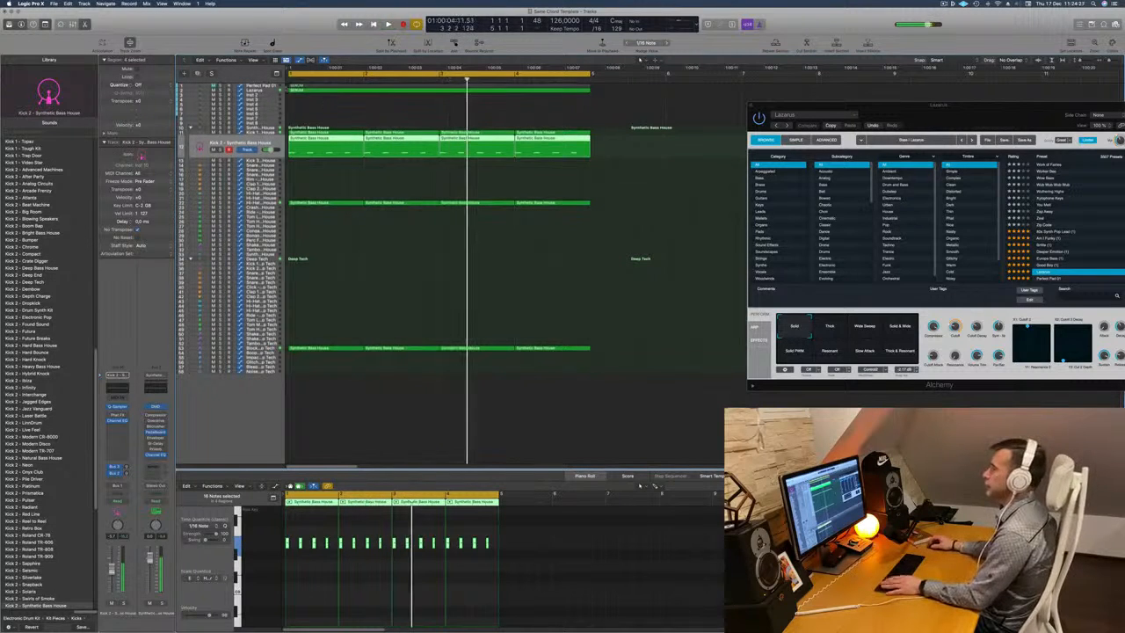
pyautogui.press('space')
# Select the Lazarus track, play it with the beat and enlarge its track height.
pyautogui.click(266, 90)
pyautogui.press('space')
pyautogui.press('space')
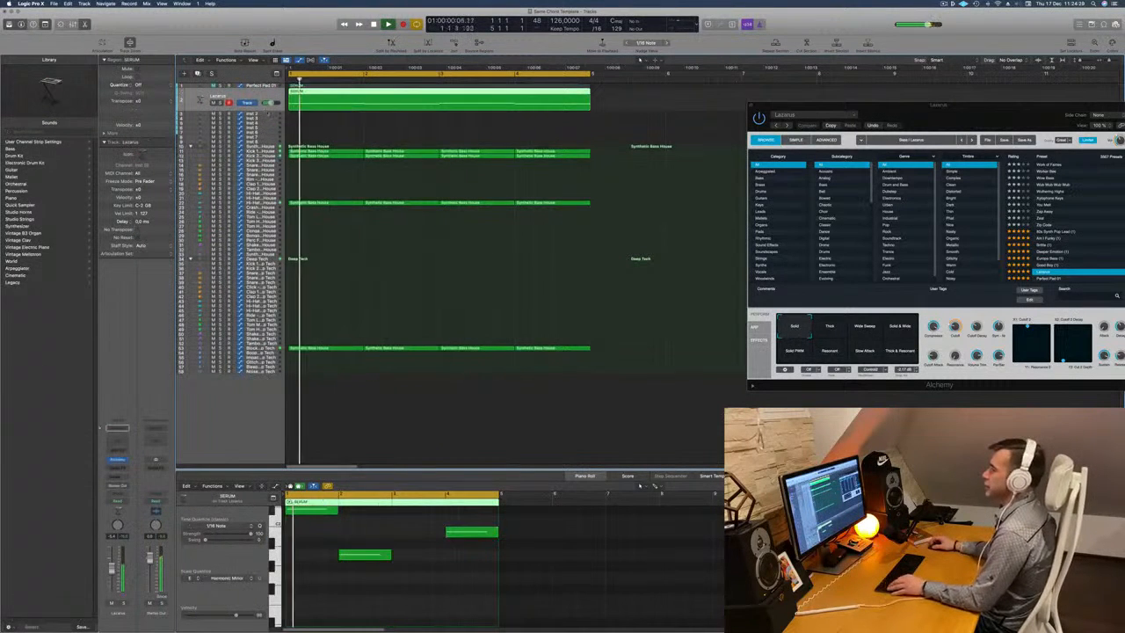
pyautogui.moveTo(258, 112); pyautogui.dragTo(257, 170)
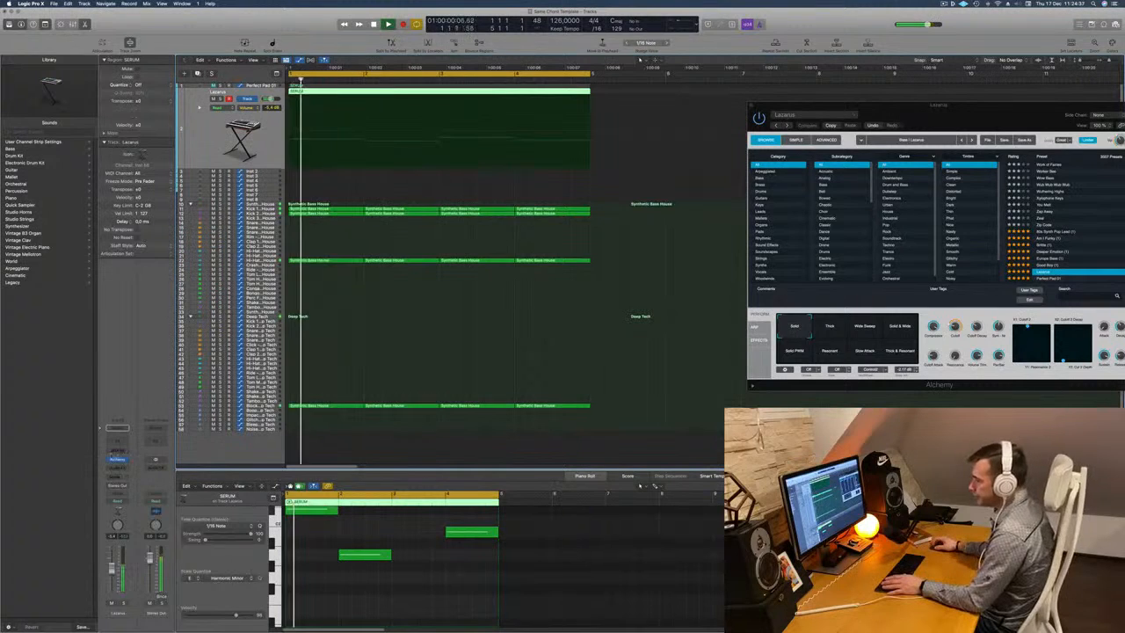
# Insert a Compressor on the Lazarus channel and set its side chain to Kick 1 - Synthetic Bass House.
pyautogui.click(117, 467)
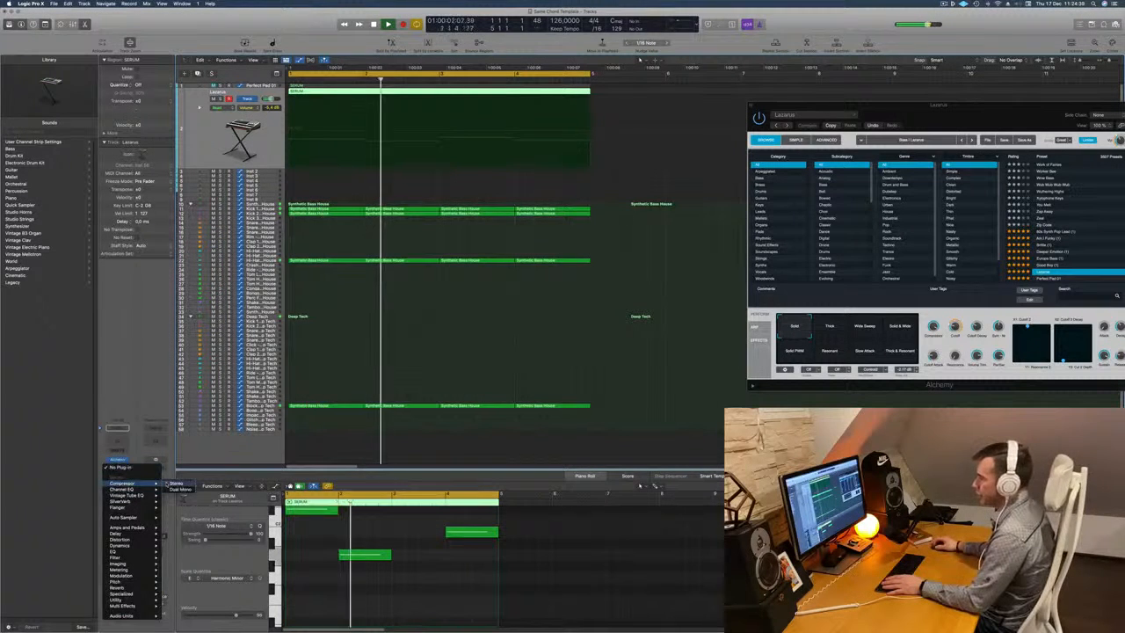
pyautogui.click(123, 483)
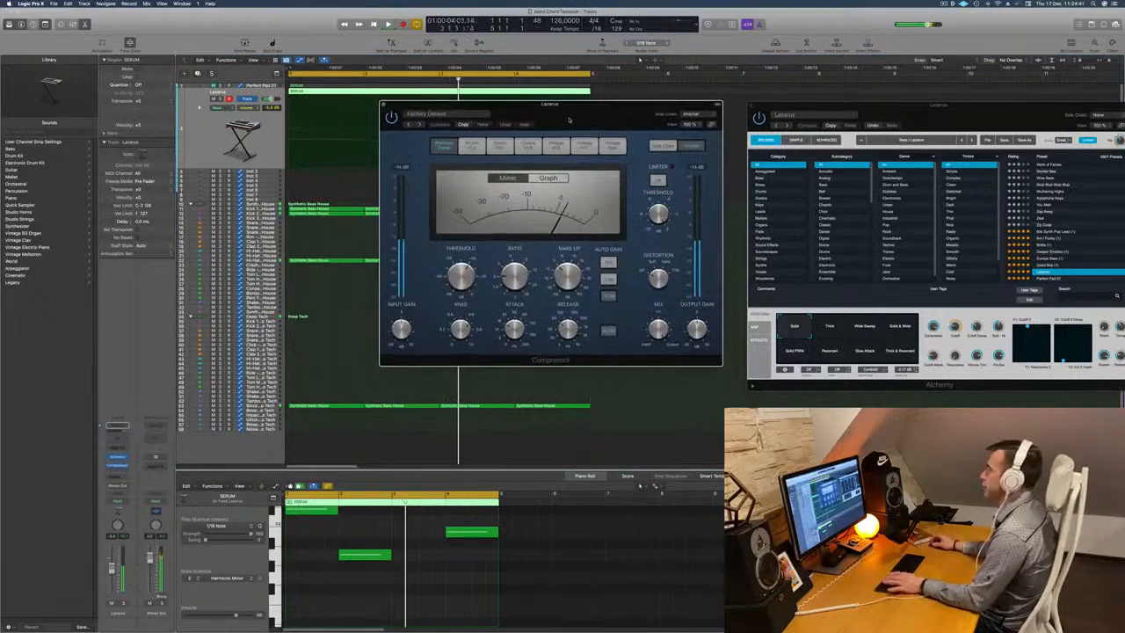
pyautogui.moveTo(533, 108); pyautogui.dragTo(527, 137)
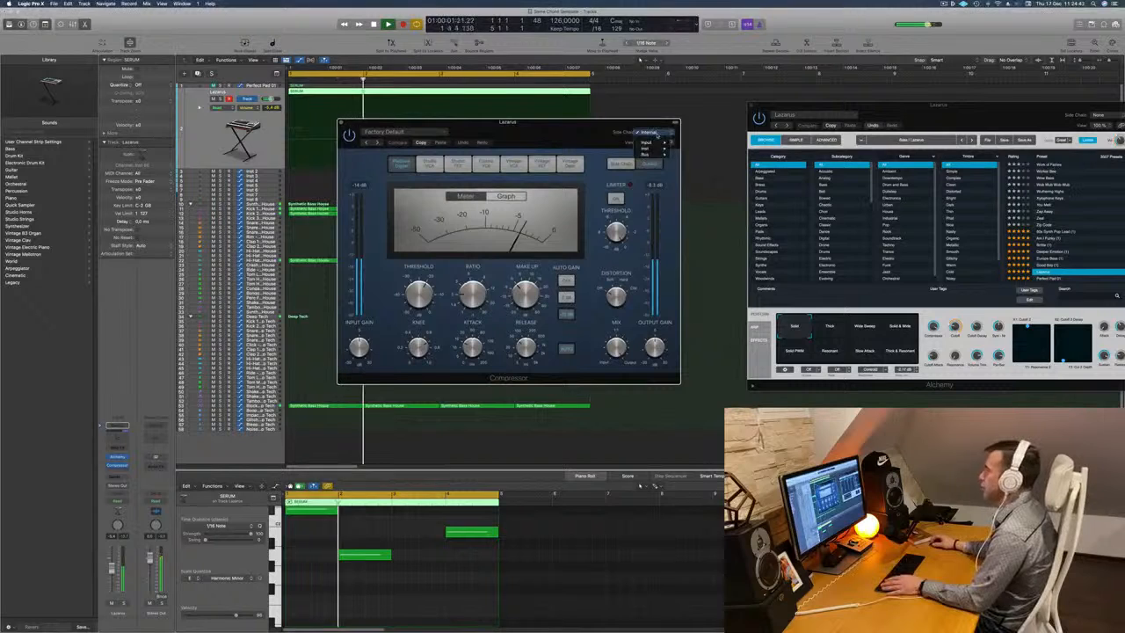
pyautogui.moveTo(657, 154)
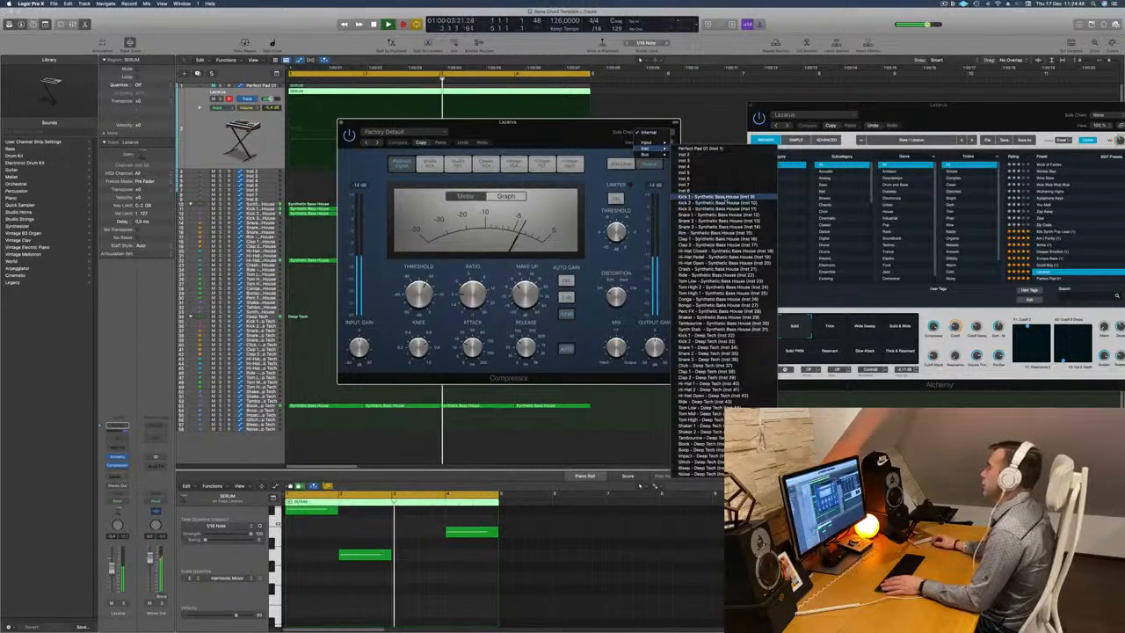
pyautogui.click(507, 128)
pyautogui.moveTo(518, 129); pyautogui.dragTo(548, 135)
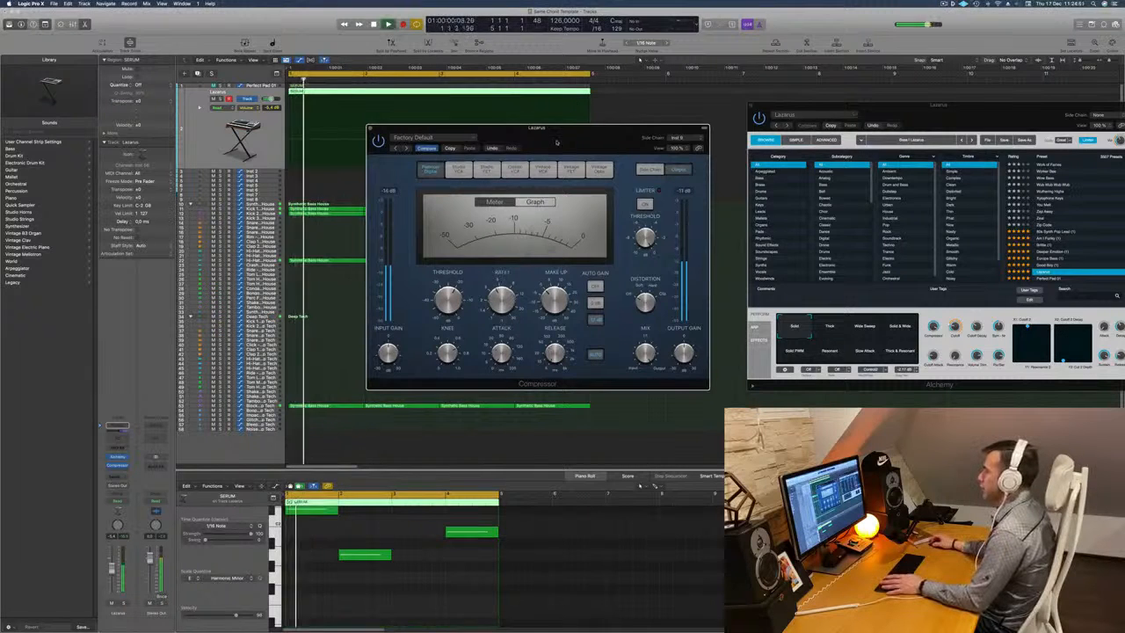
pyautogui.moveTo(523, 126); pyautogui.dragTo(620, 108)
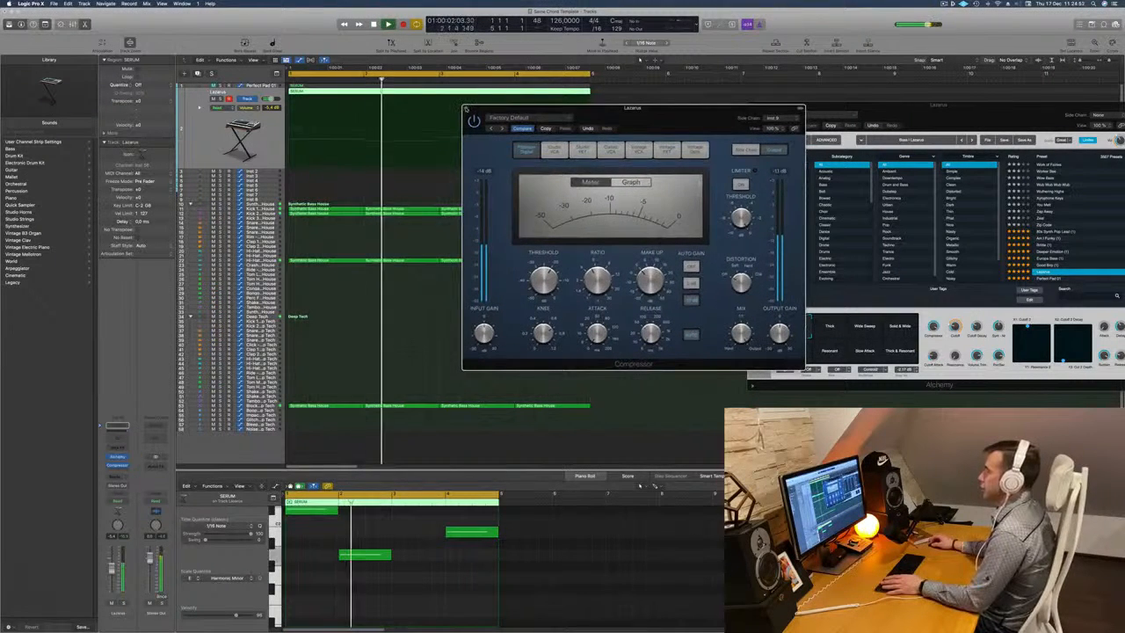
pyautogui.press('super+w')
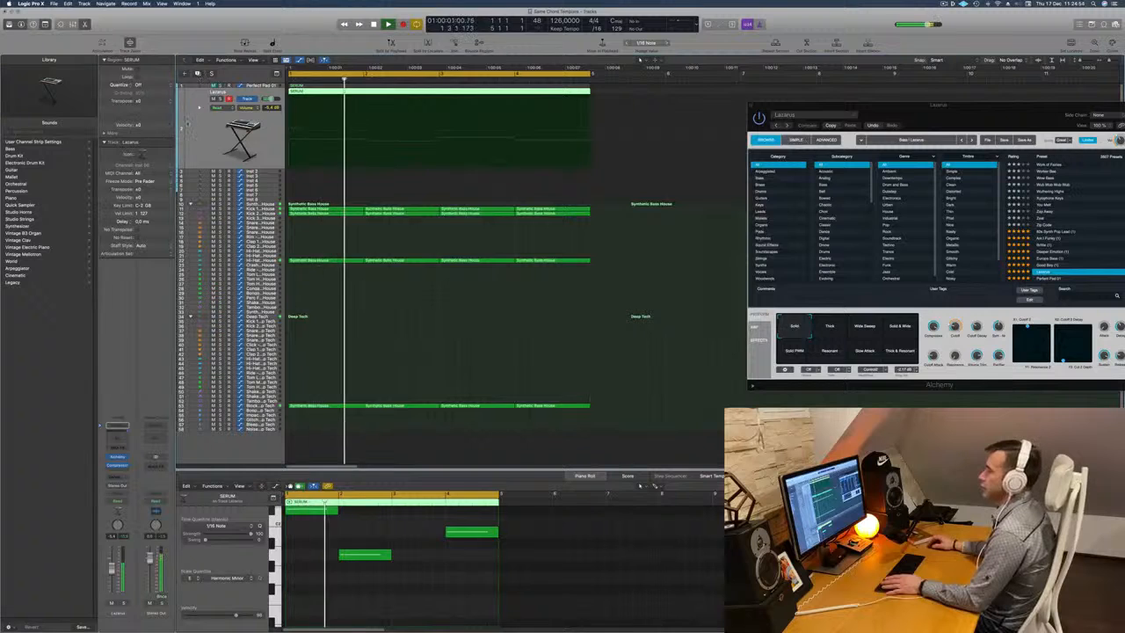
# Duplicate the Lazarus track and move the SERUM region down onto the duplicate.
pyautogui.moveTo(368, 91); pyautogui.dragTo(368, 107)
pyautogui.press('space')
# Unmute the Perfect Pad 01 track, listen to it with the beat and mute it again.
pyautogui.click(226, 86)
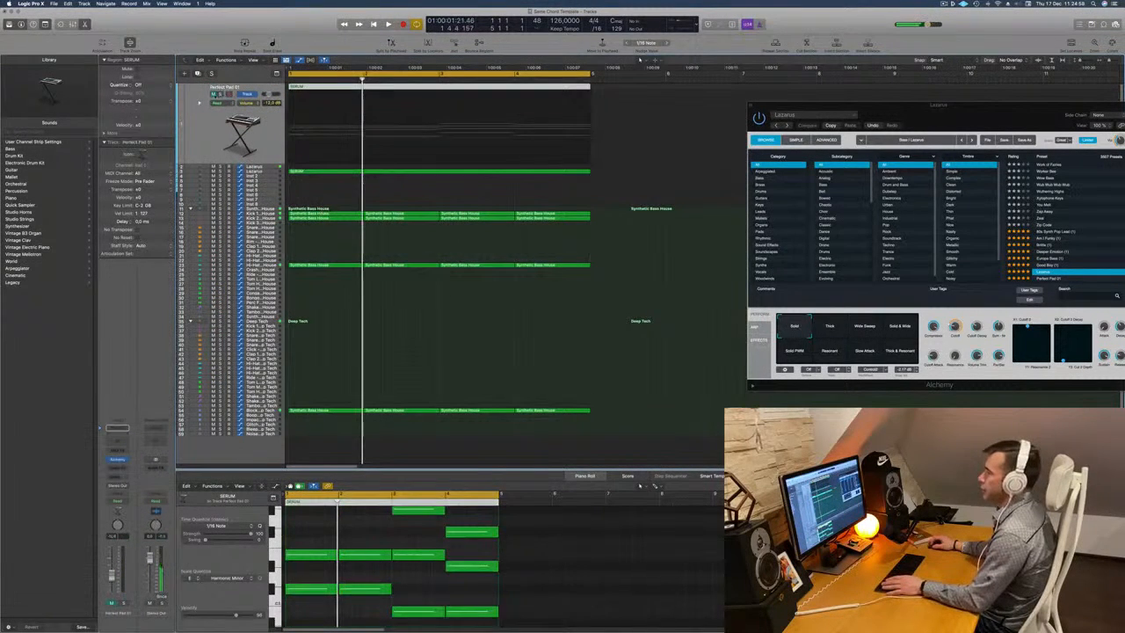
pyautogui.click(213, 94)
pyautogui.press('space')
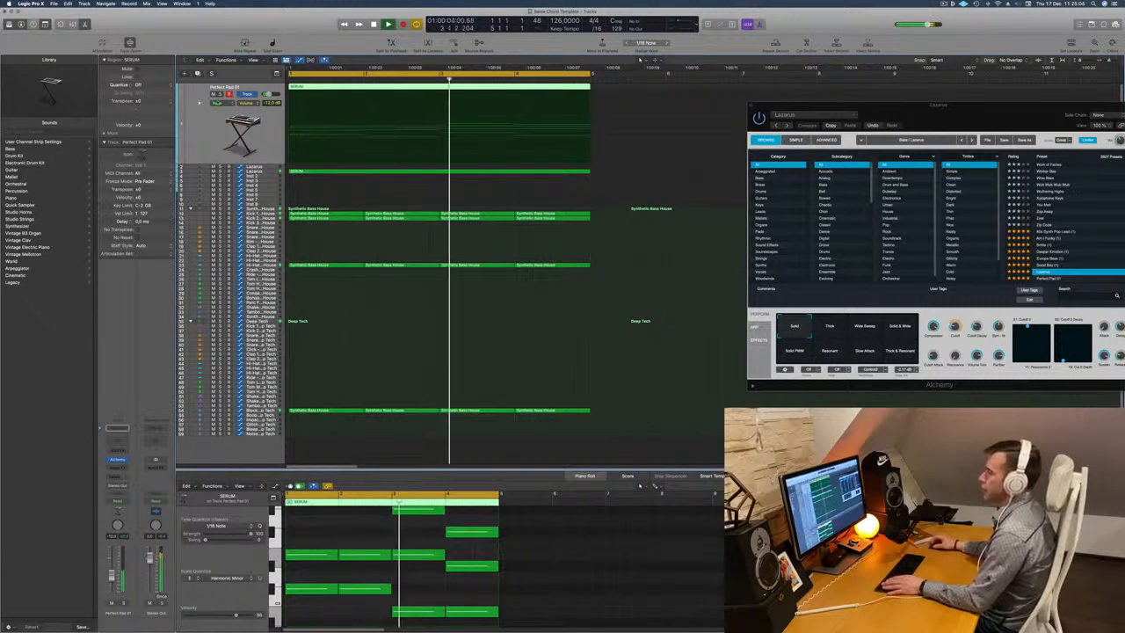
pyautogui.click(214, 94)
pyautogui.press('space')
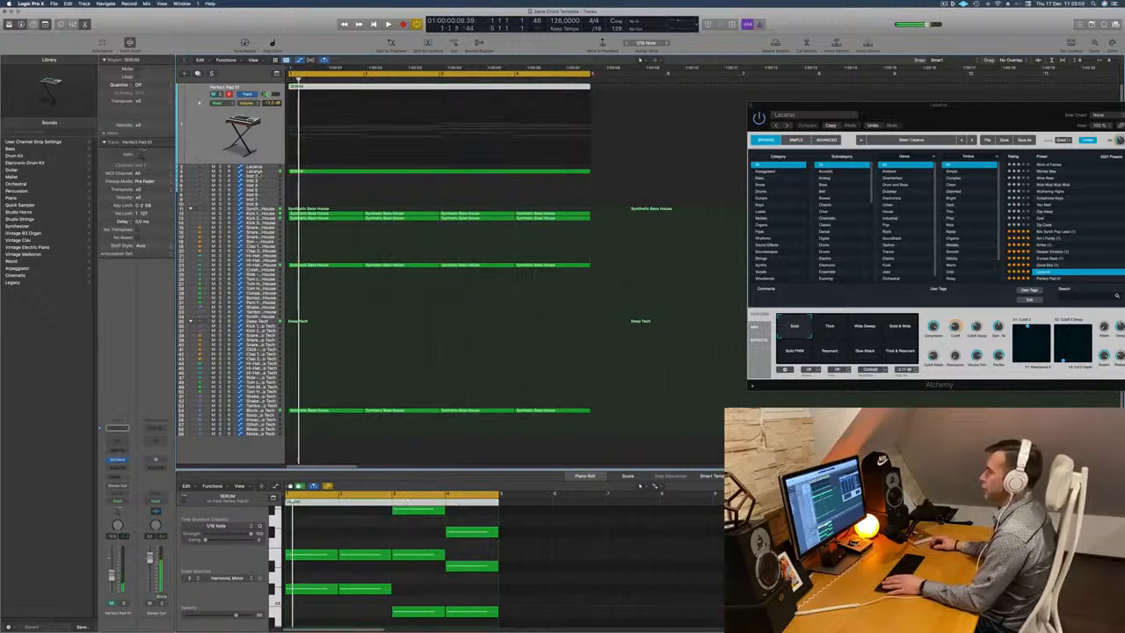
# Audition the duplicated Lazarus track and examine the SERUM region's notes in the Piano Roll.
pyautogui.click(264, 171)
pyautogui.press('space')
pyautogui.press('space')
pyautogui.scroll(3, 327, 539)
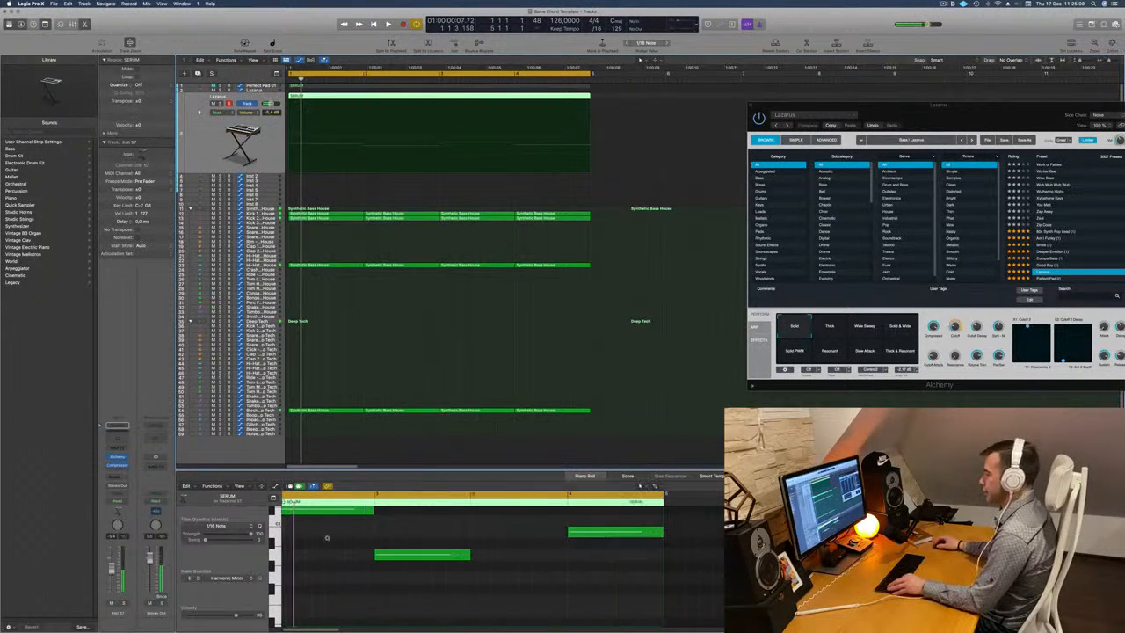
pyautogui.scroll(4, 333, 538)
pyautogui.scroll(-5, 335, 563)
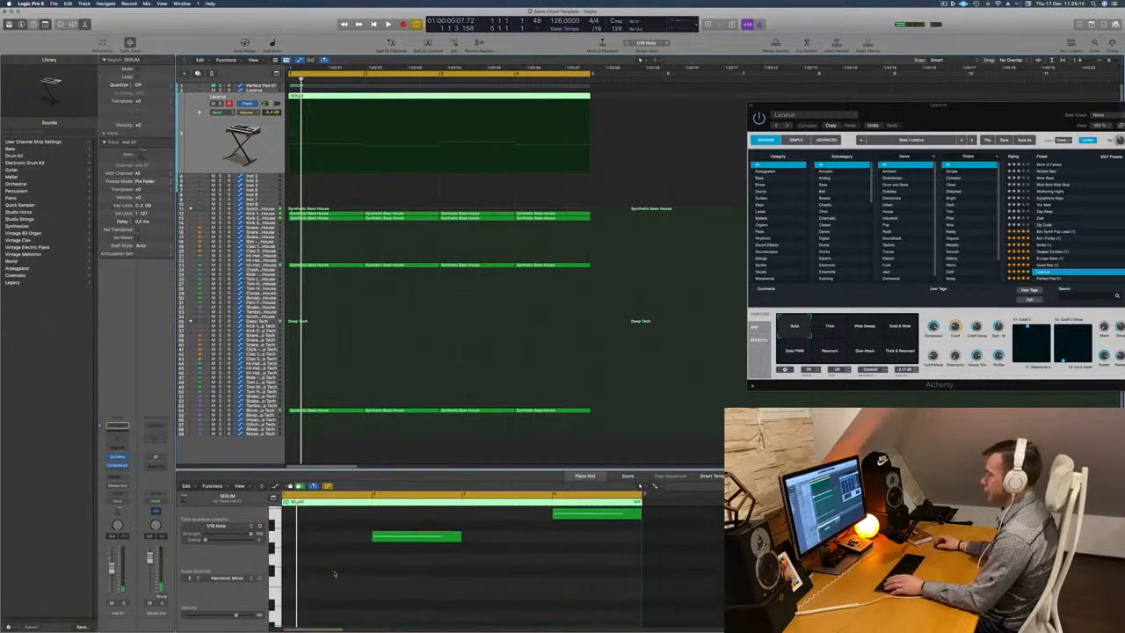
pyautogui.scroll(3, 336, 574)
# Select all four notes of the duplicated Lazarus track's SERUM region and shorten them to brief stabs.
pyautogui.press('super+a')
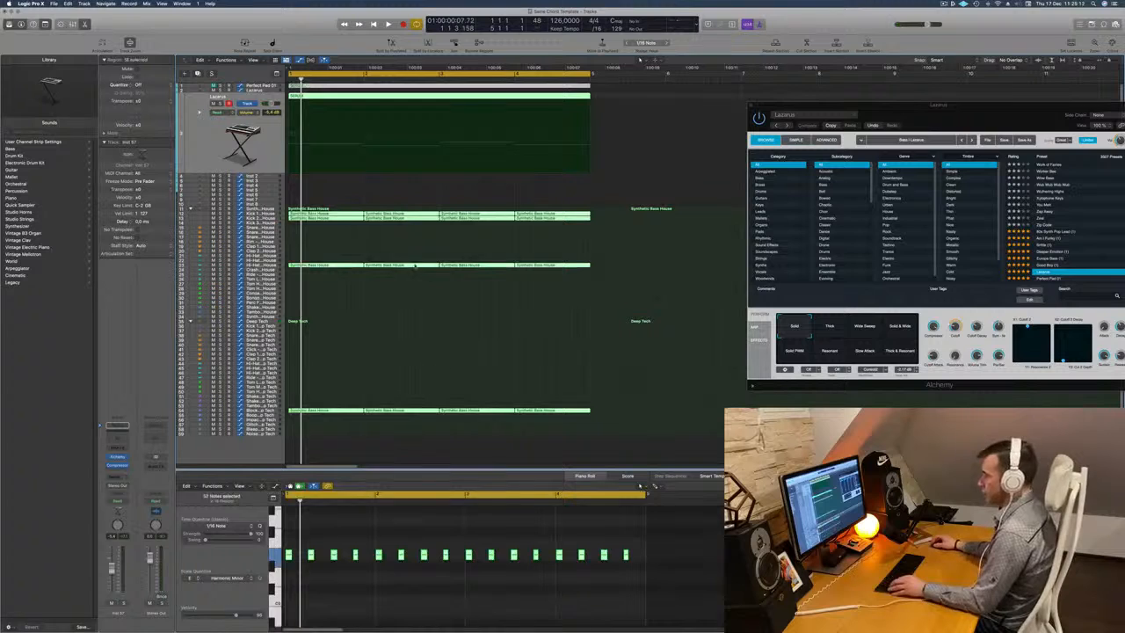
pyautogui.click(365, 136)
pyautogui.click(362, 99)
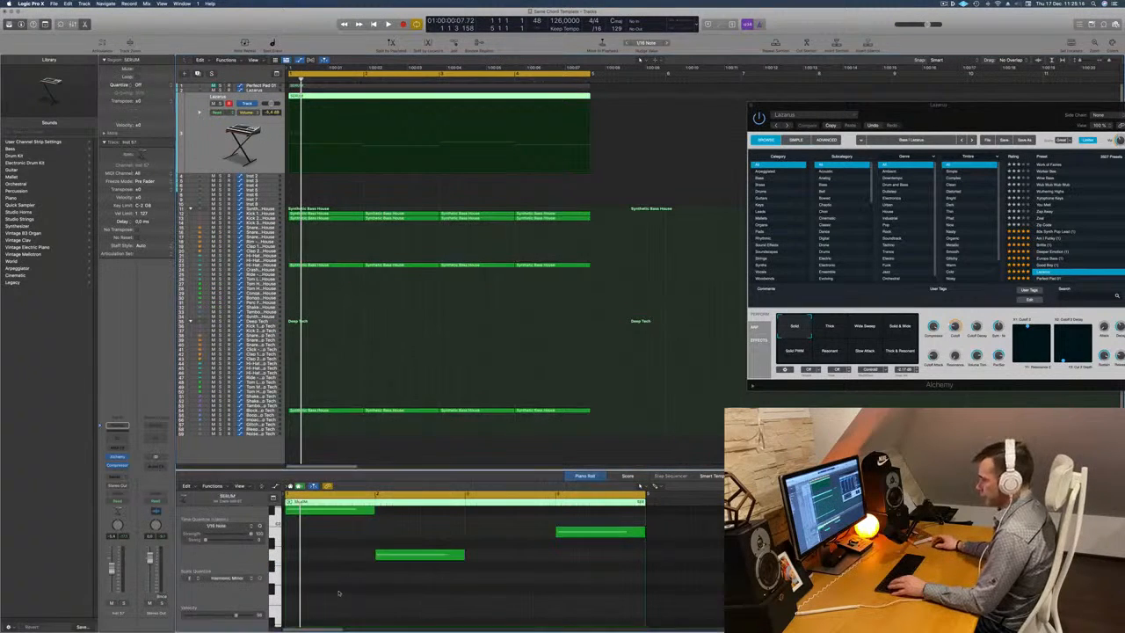
pyautogui.scroll(3, 343, 595)
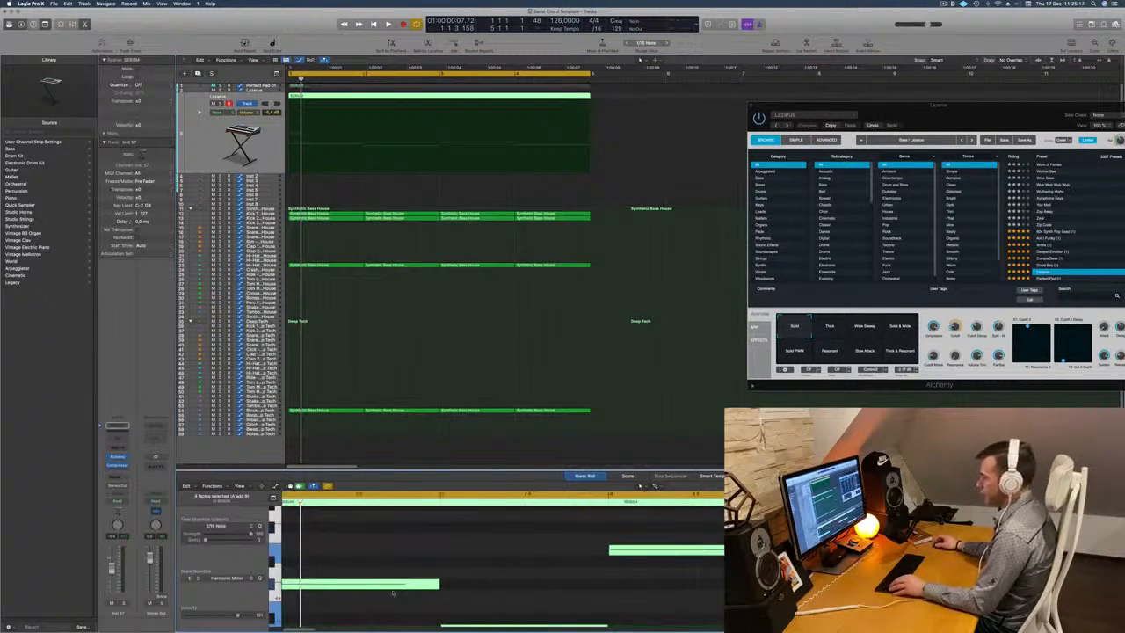
pyautogui.moveTo(437, 585); pyautogui.dragTo(306, 585)
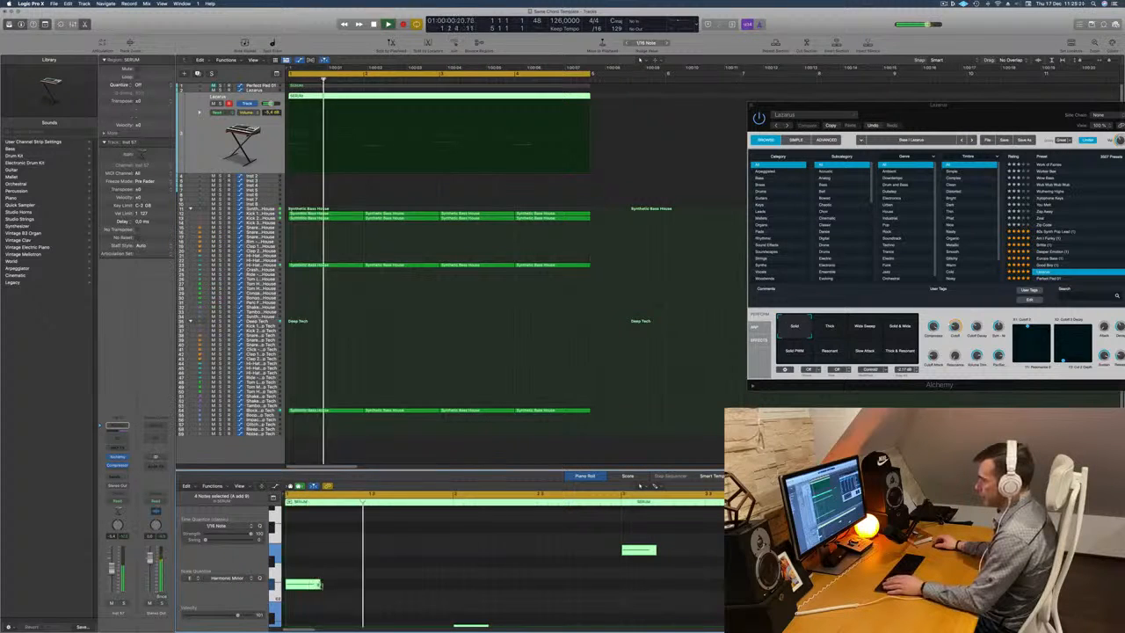
pyautogui.moveTo(320, 585); pyautogui.dragTo(292, 586)
pyautogui.press('Return')
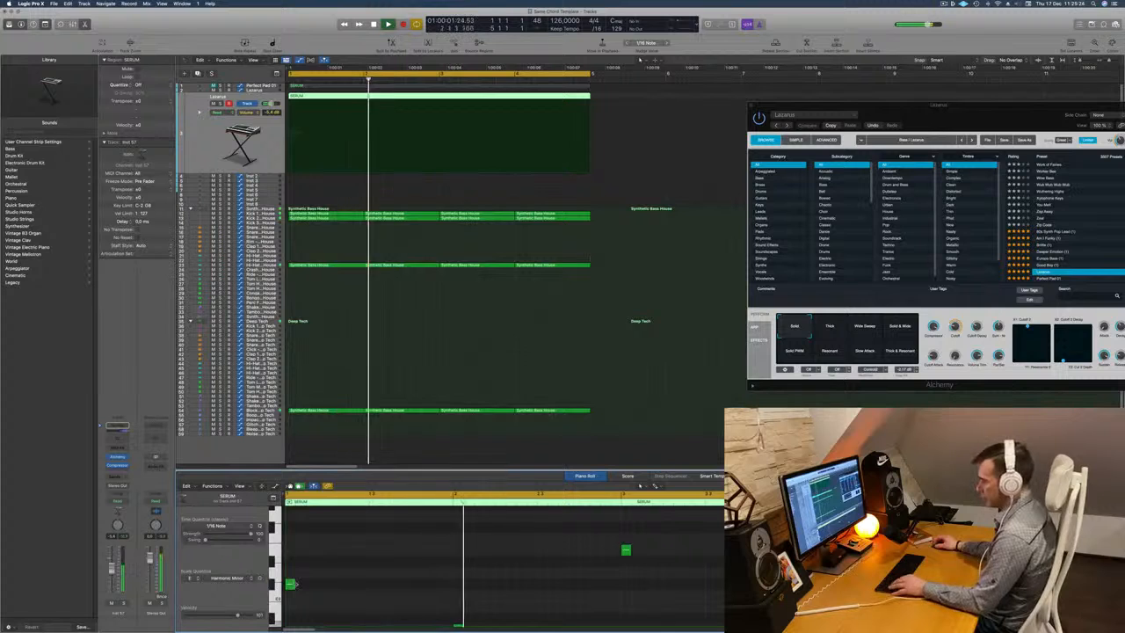
# Copy the stabs within every bar to build a three-note rhythm and repeat it in each bar's second half.
pyautogui.press('super+a')
pyautogui.moveTo(295, 584); pyautogui.dragTo(336, 587)
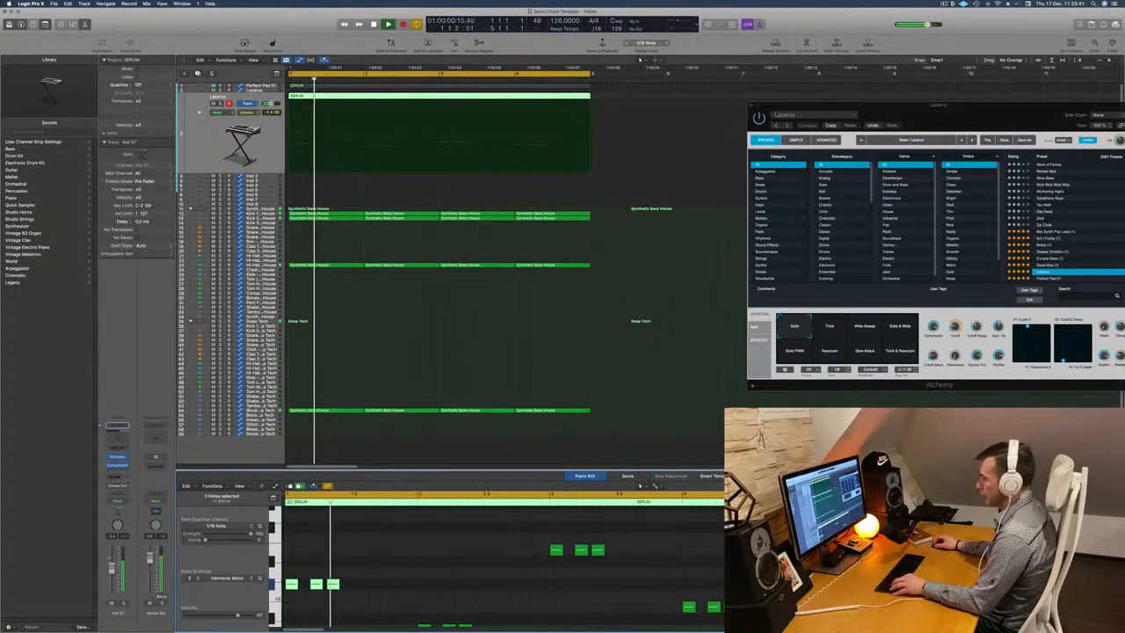
pyautogui.moveTo(294, 586); pyautogui.dragTo(360, 591)
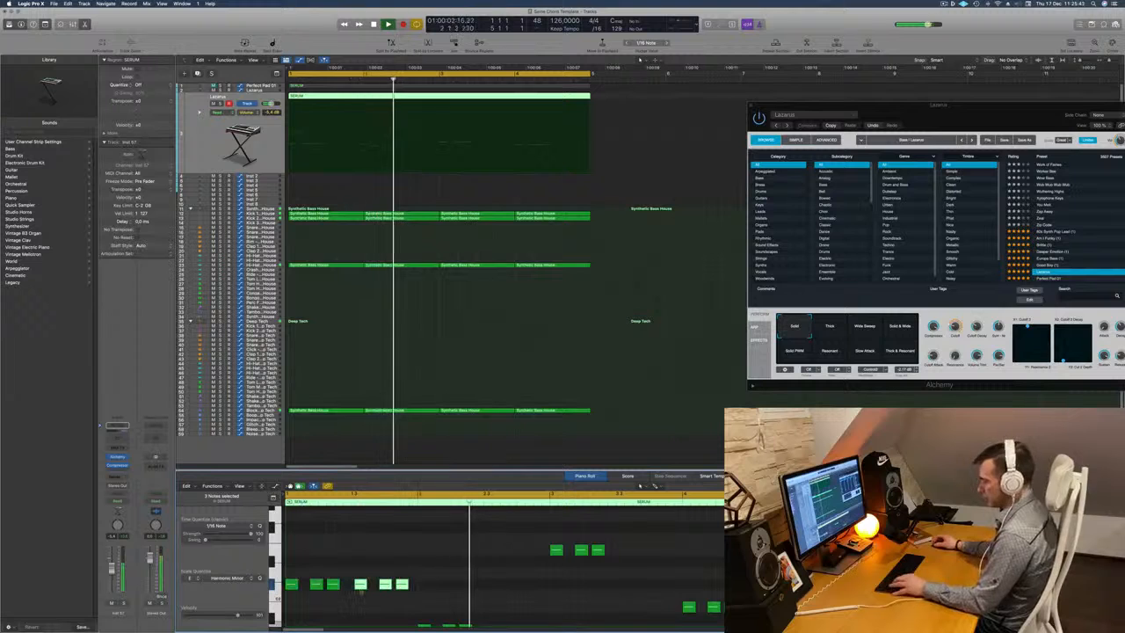
pyautogui.press('super+z')
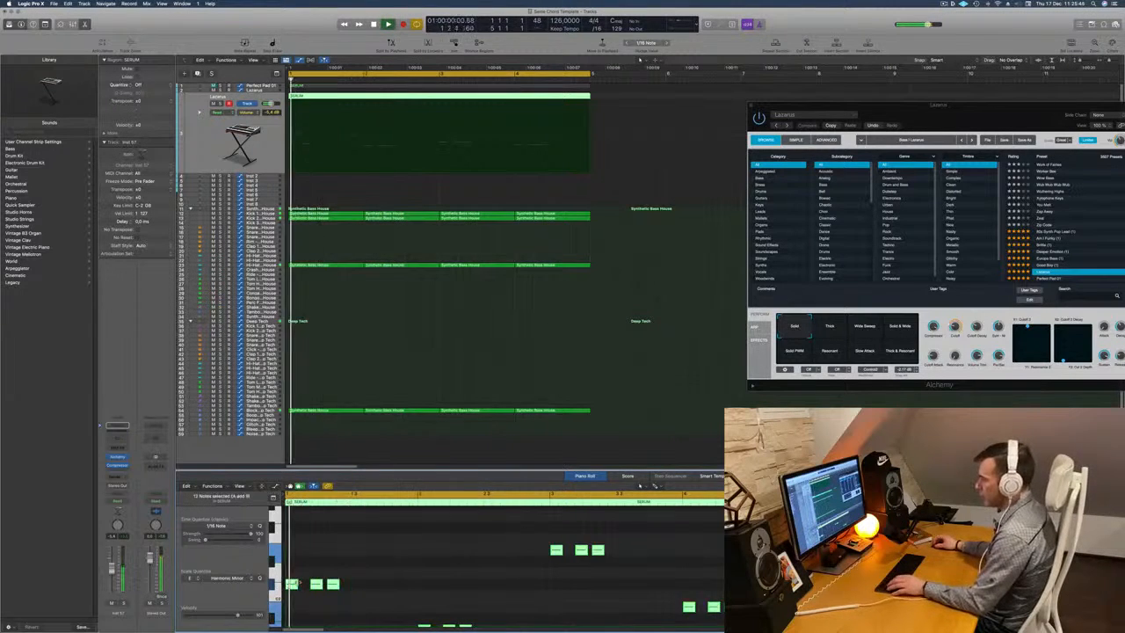
pyautogui.moveTo(291, 587); pyautogui.dragTo(355, 587)
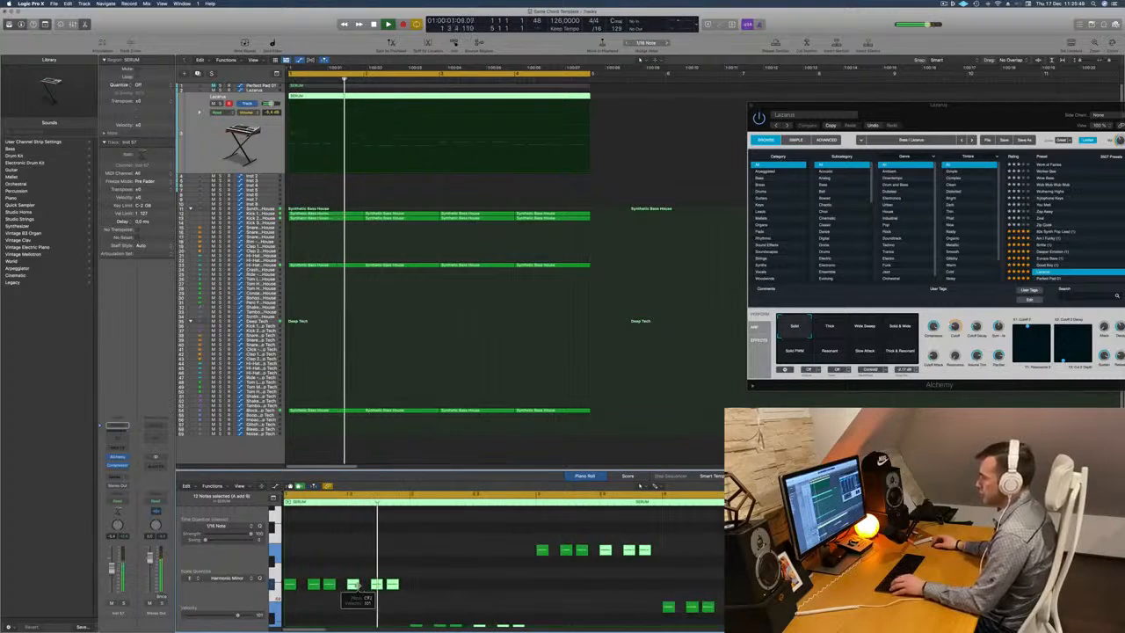
# Move the second note of the first bar one sixteenth note earlier and play the result.
pyautogui.scroll(5, 356, 585)
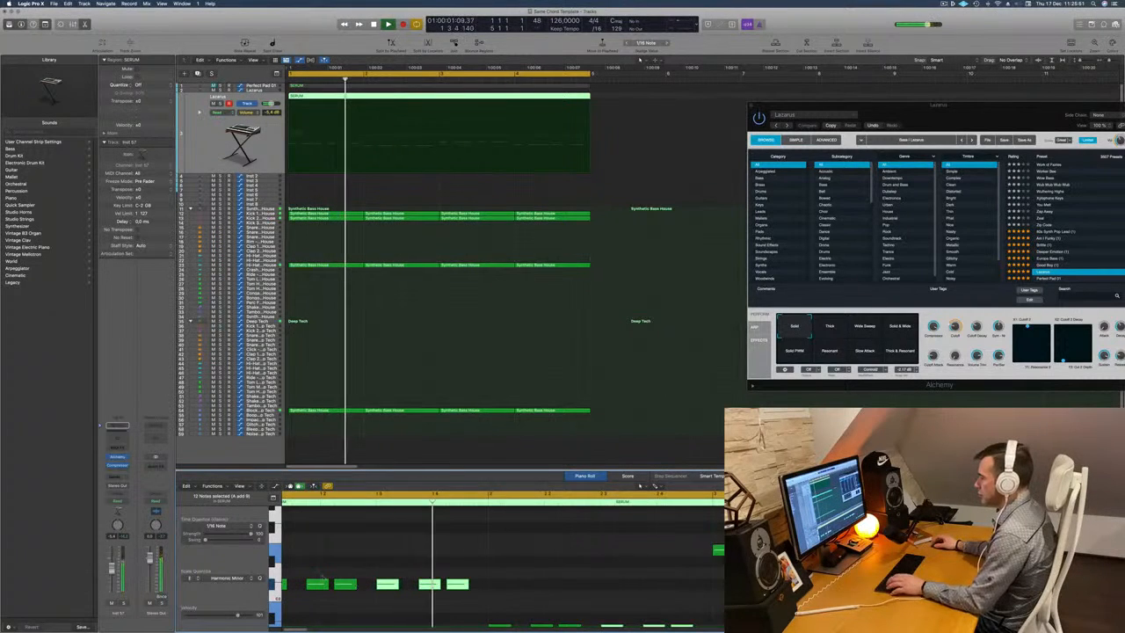
pyautogui.press('space')
pyautogui.hscroll(-1, 332, 575)
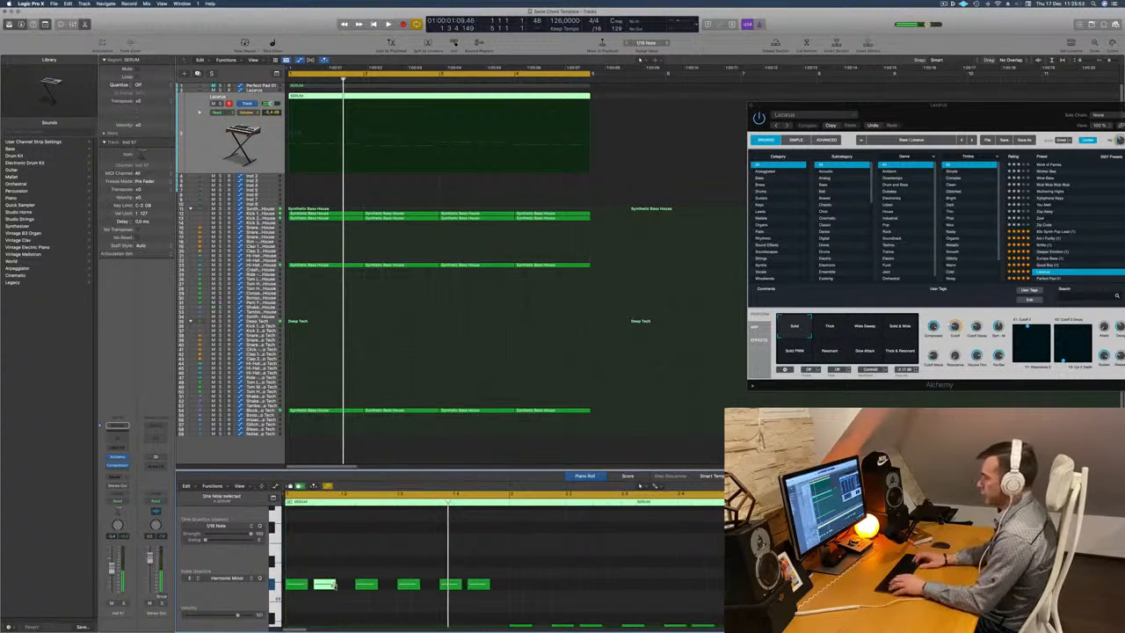
pyautogui.press('space')
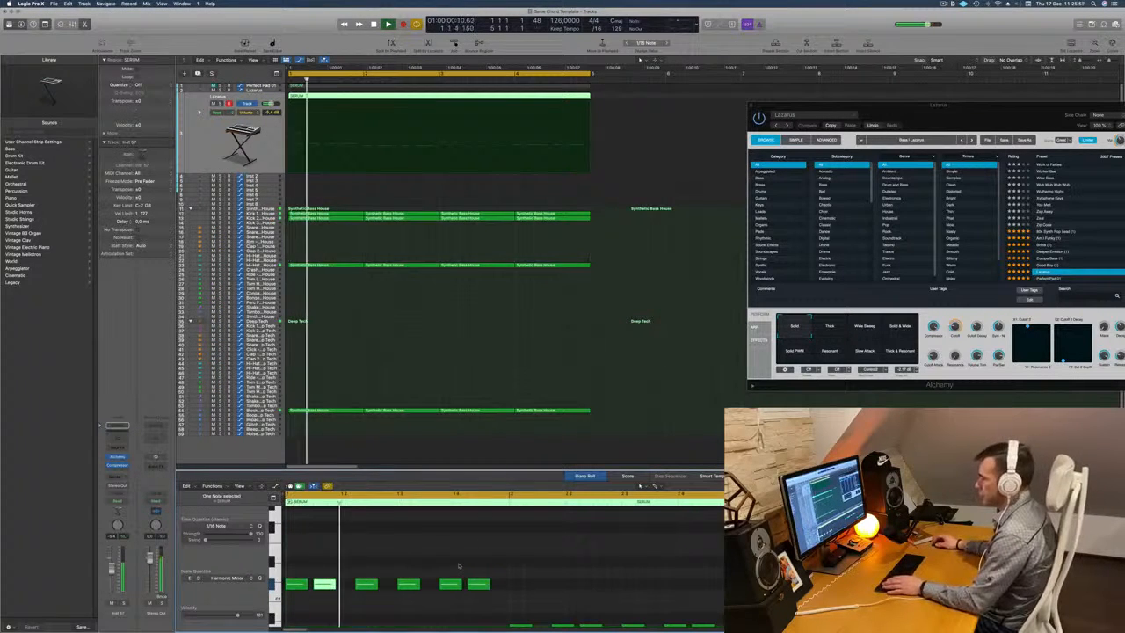
# Replace the last three notes of the first bar with a copy of its first three notes.
pyautogui.moveTo(391, 568); pyautogui.dragTo(565, 592)
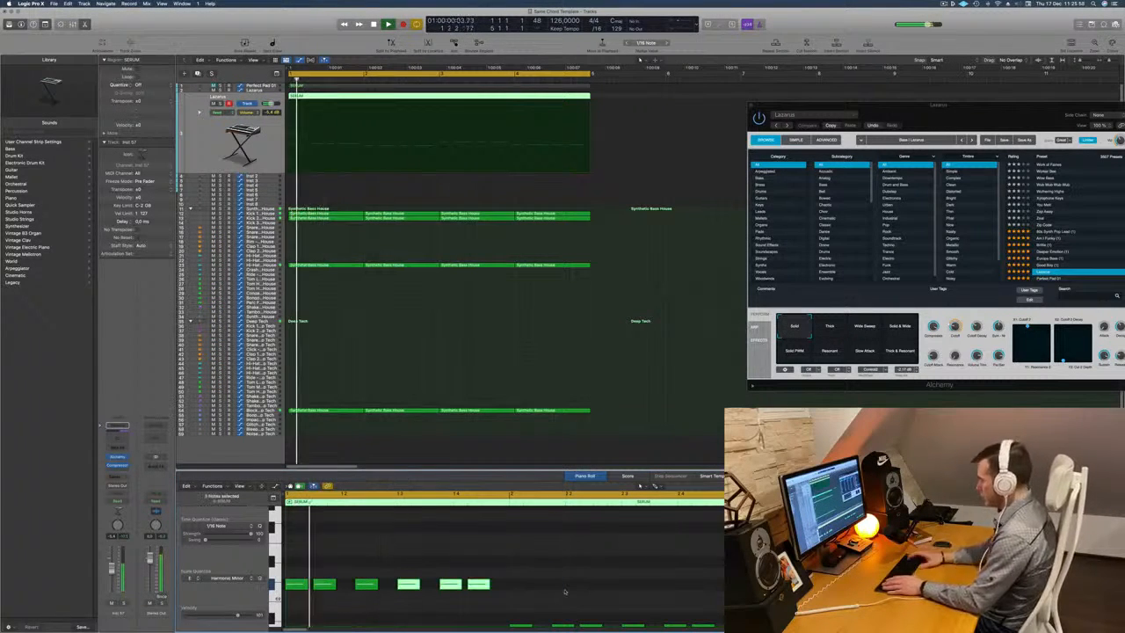
pyautogui.press('Delete')
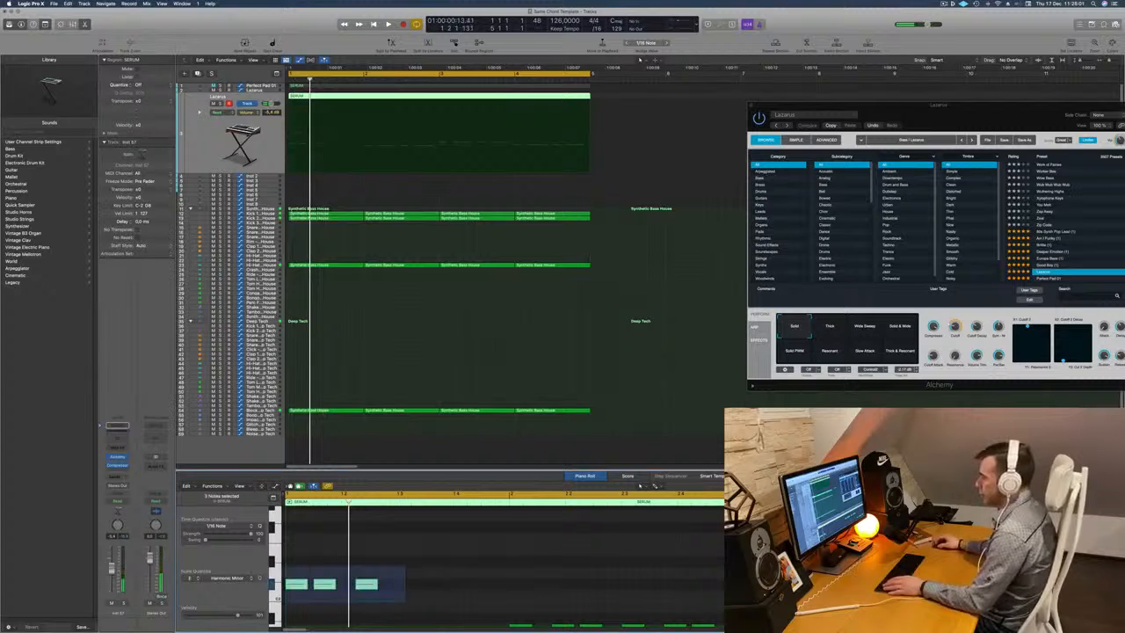
pyautogui.moveTo(283, 603); pyautogui.dragTo(407, 591)
pyautogui.press('space')
pyautogui.scroll(-5, 425, 576)
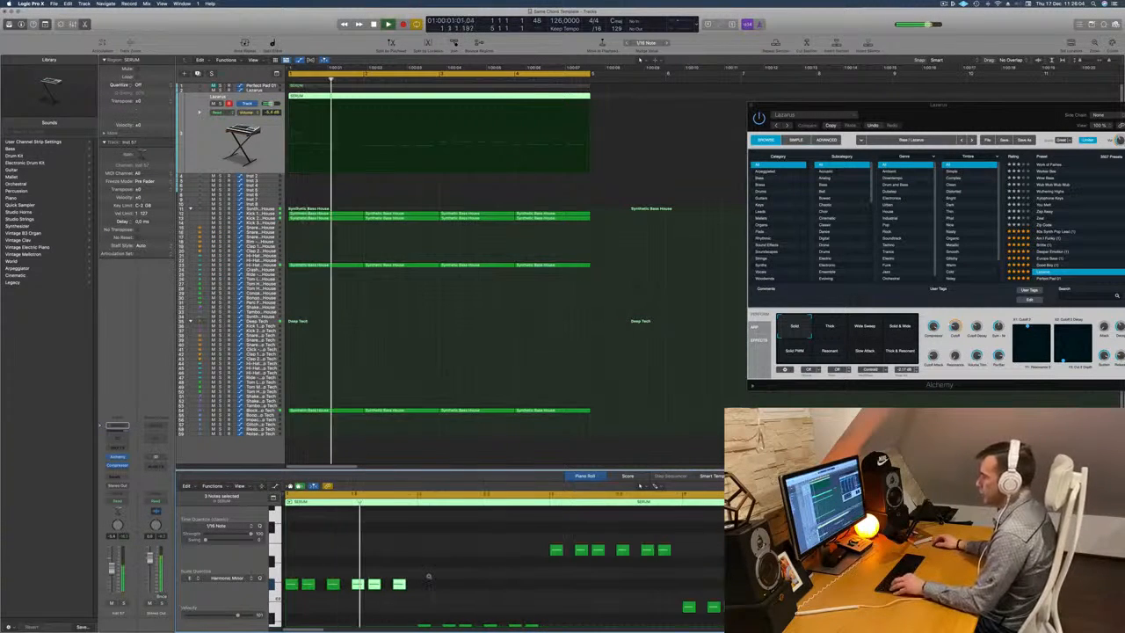
# Move the second note of the second bar one sixteenth note earlier and play the pattern.
pyautogui.scroll(2, 429, 576)
pyautogui.scroll(1, 451, 580)
pyautogui.press('space')
pyautogui.press('space')
pyautogui.scroll(-2, 453, 578)
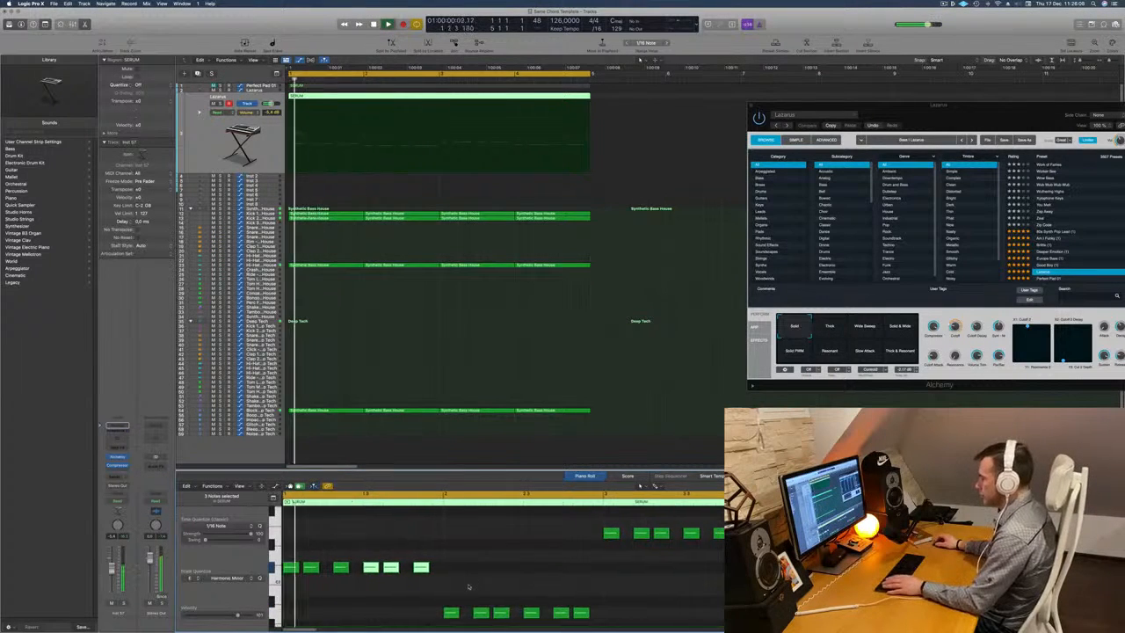
pyautogui.click(482, 613)
pyautogui.press('space')
pyautogui.press('space')
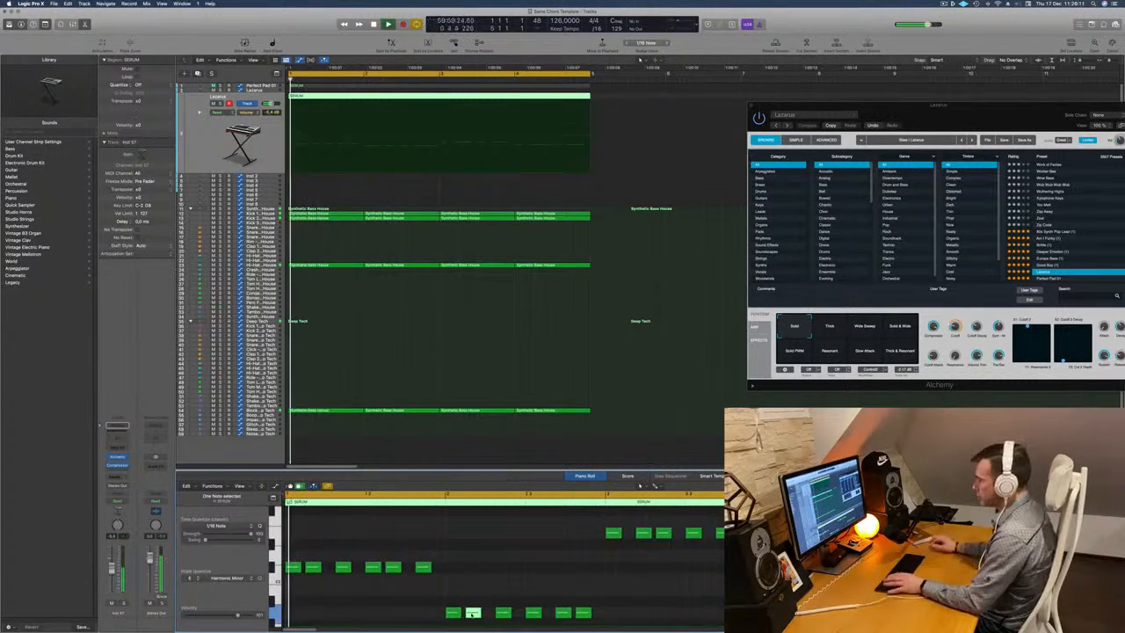
# Replace the last three notes of the second bar with a copy of its first three notes.
pyautogui.scroll(-2, 517, 598)
pyautogui.scroll(-2, 517, 598)
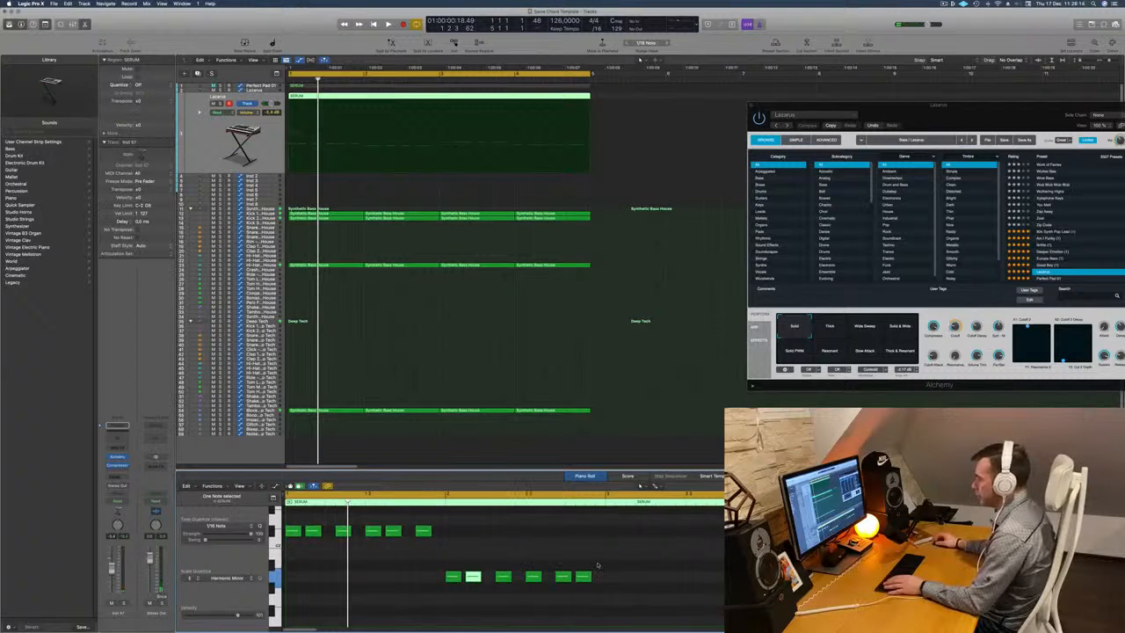
pyautogui.click(453, 577)
pyautogui.moveTo(460, 580); pyautogui.dragTo(535, 584)
pyautogui.scroll(5, 635, 587)
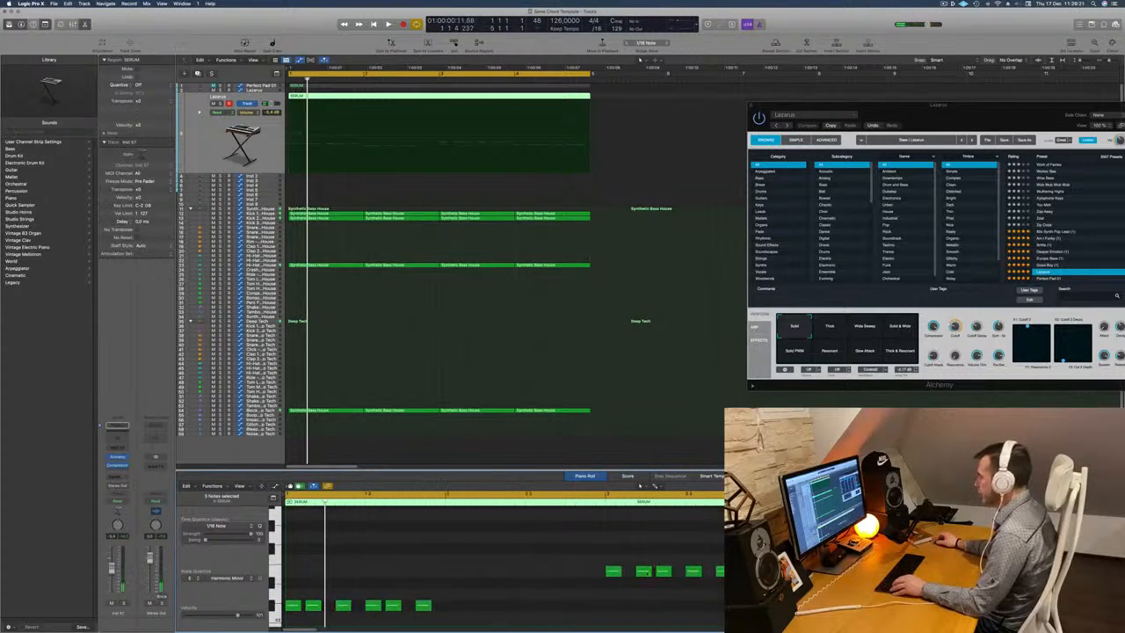
# Move the second and fifth notes of the third bar one sixteenth note earlier and play the pattern.
pyautogui.press('space')
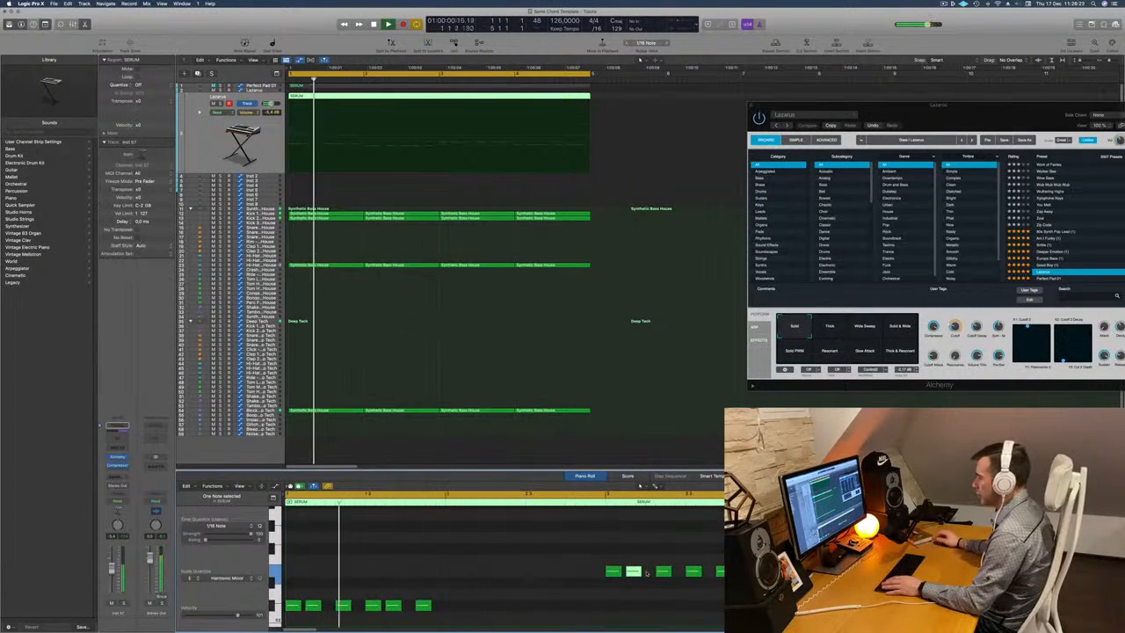
pyautogui.scroll(-3, 693, 544)
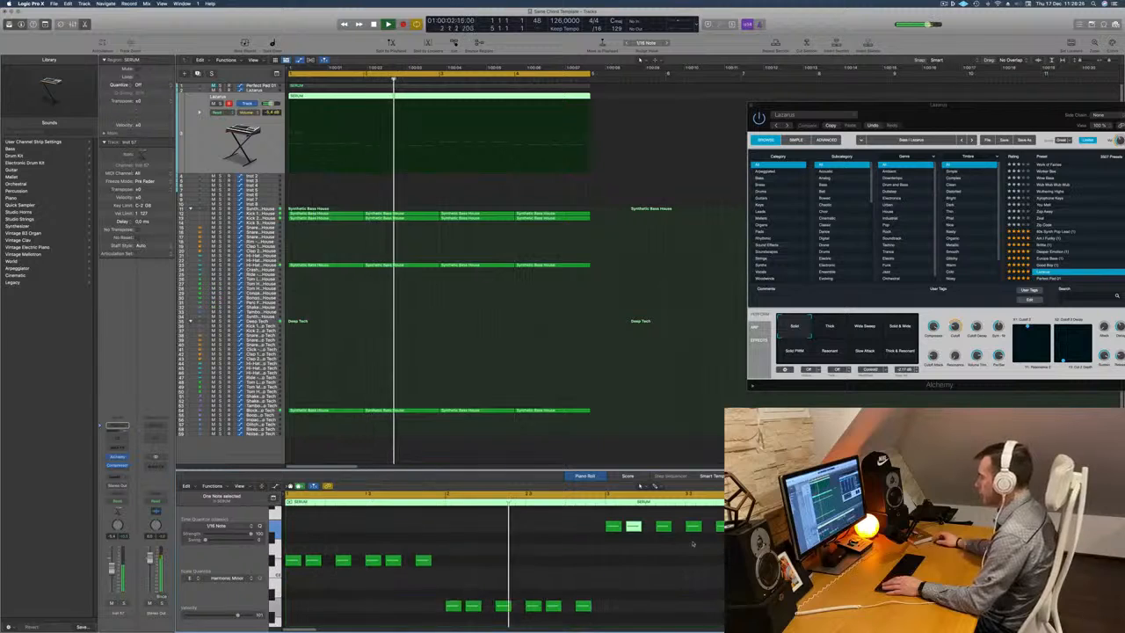
pyautogui.scroll(1, 693, 544)
pyautogui.click(721, 537)
pyautogui.press('space')
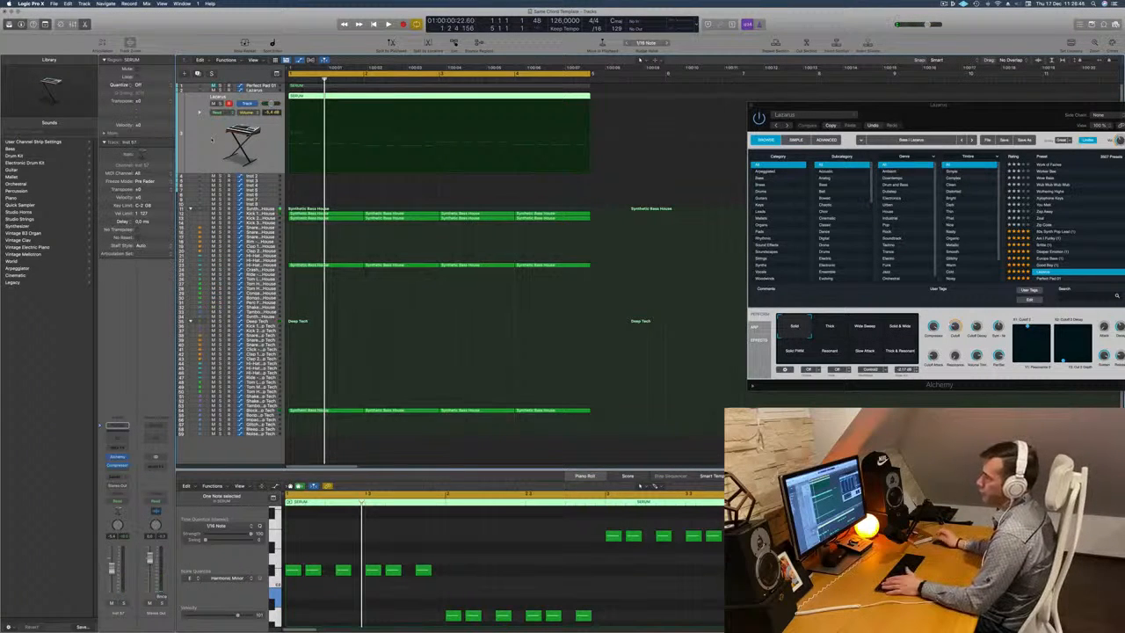
# Open the selected bass track's Alchemy instrument during playback, filter the presets to Bass and load Whopper.
pyautogui.press('space')
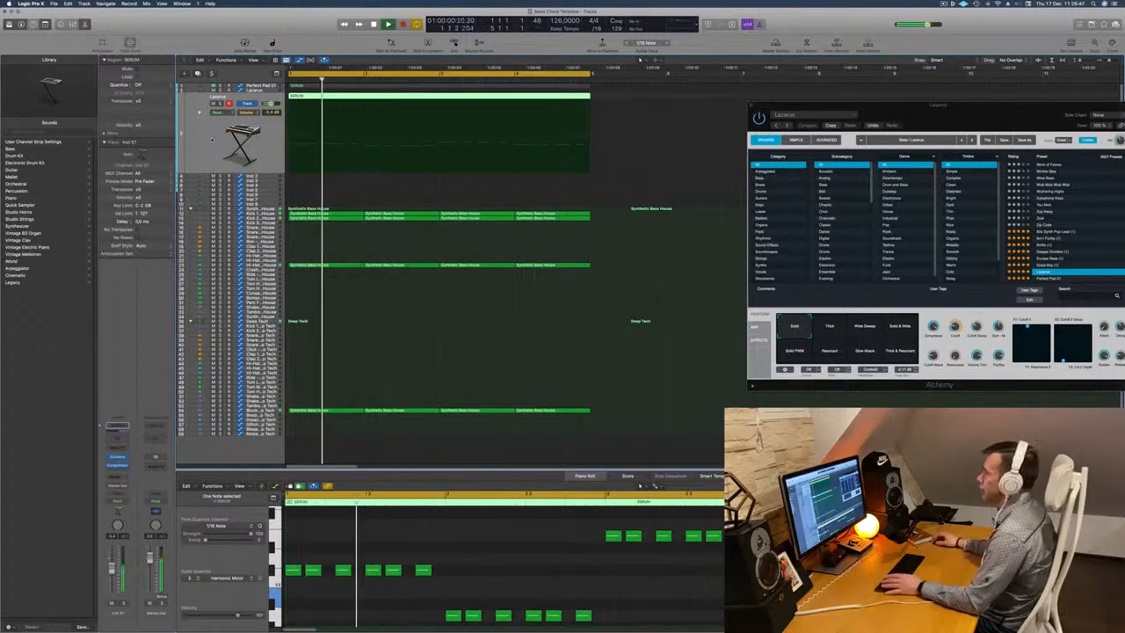
pyautogui.click(118, 458)
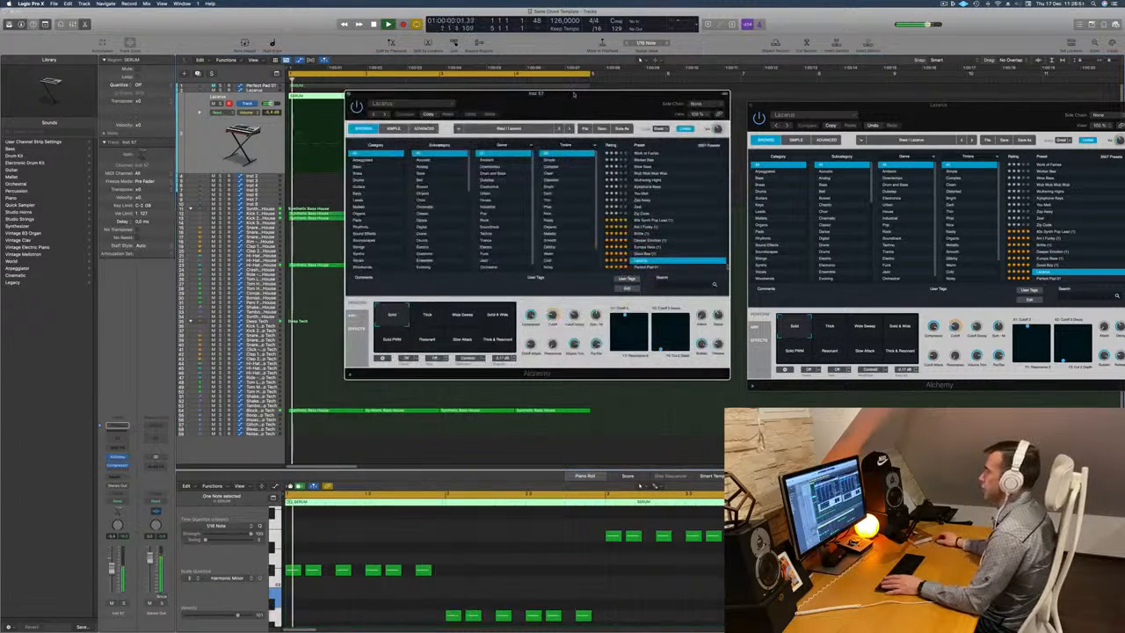
pyautogui.moveTo(574, 94); pyautogui.dragTo(602, 92)
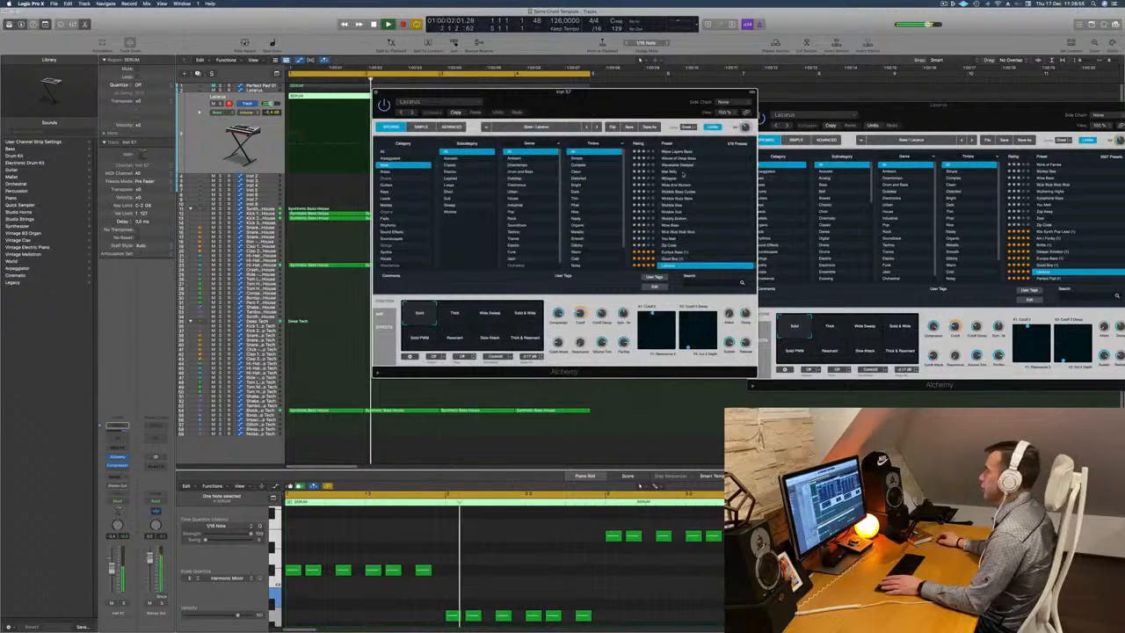
pyautogui.click(675, 178)
pyautogui.moveTo(562, 92); pyautogui.dragTo(648, 86)
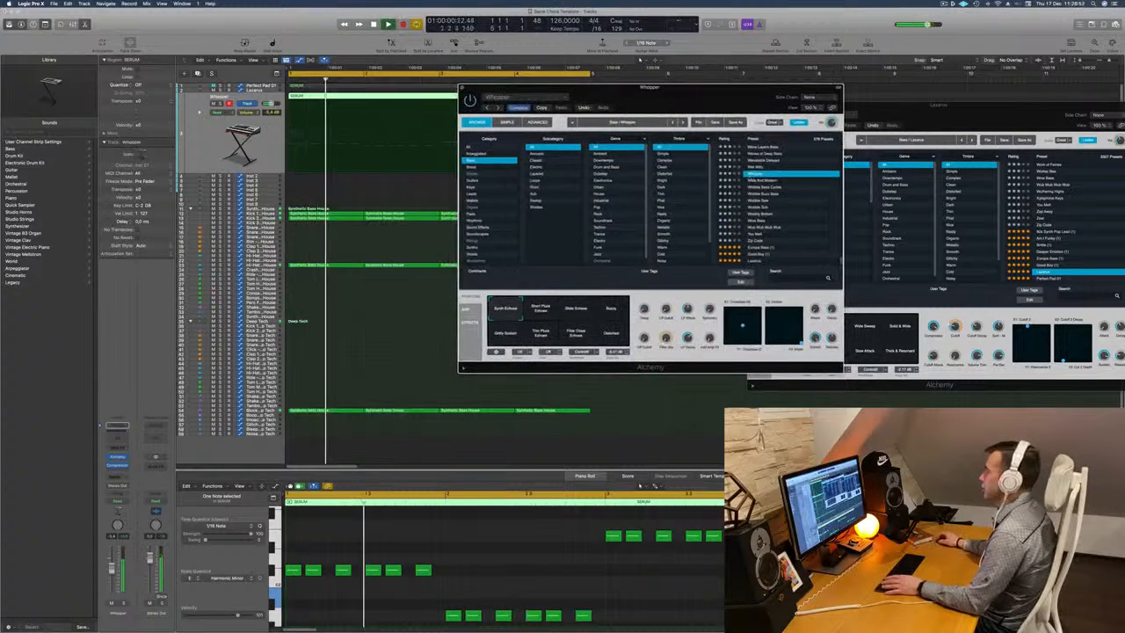
# Audition the bass presets following Whopper against the beat and load Good Boy.
pyautogui.press('Down')
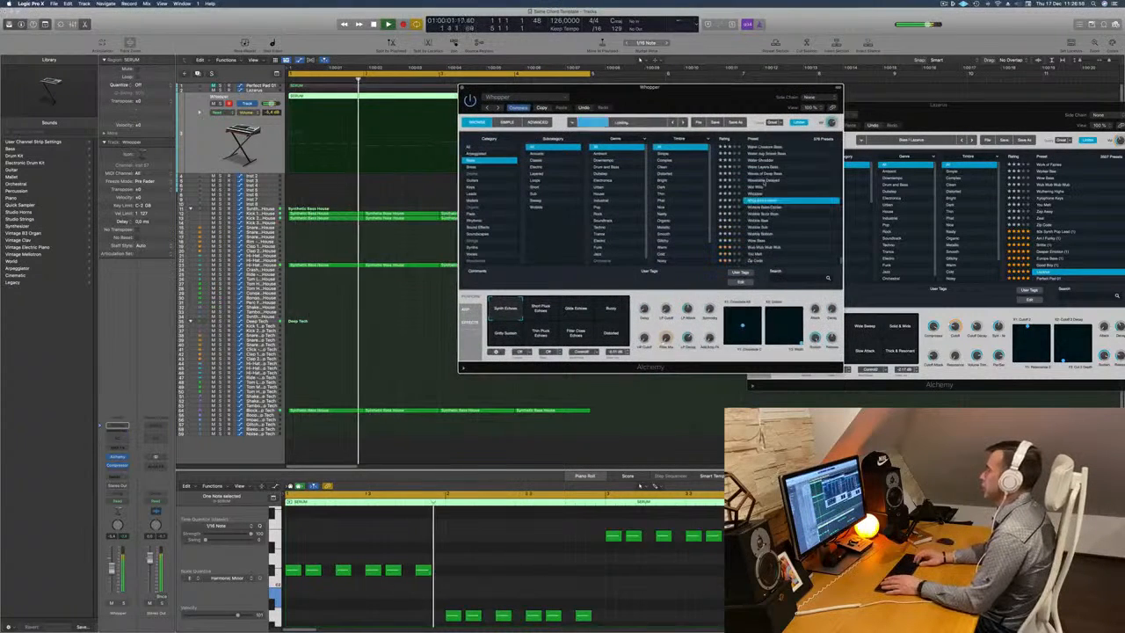
pyautogui.press('Down')
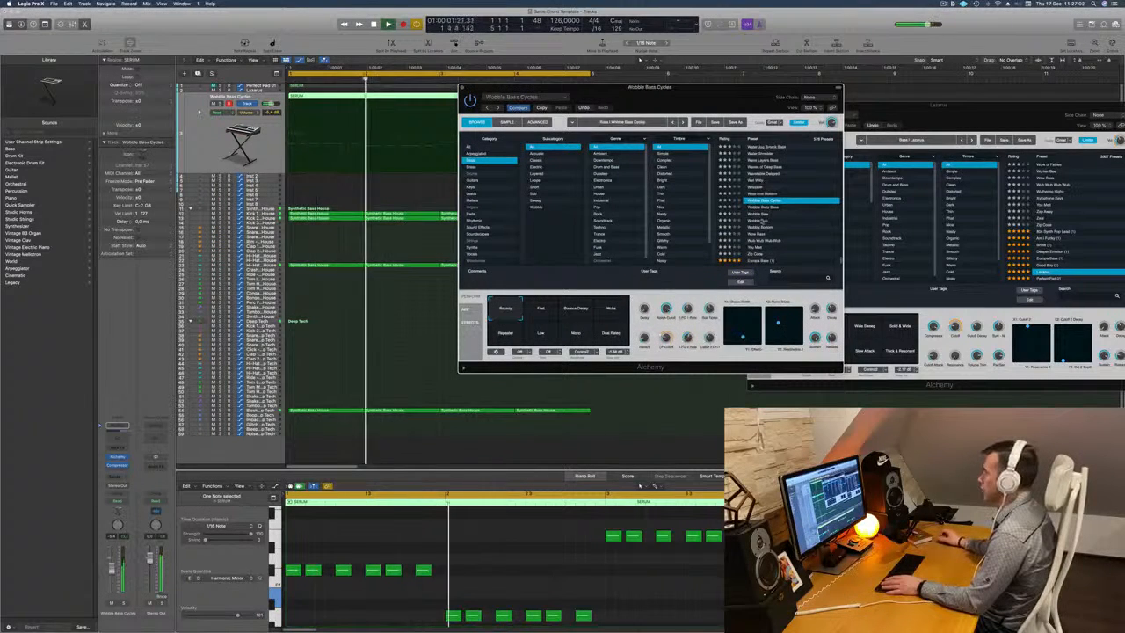
pyautogui.press('Down')
pyautogui.press('Down')
pyautogui.press('Down')
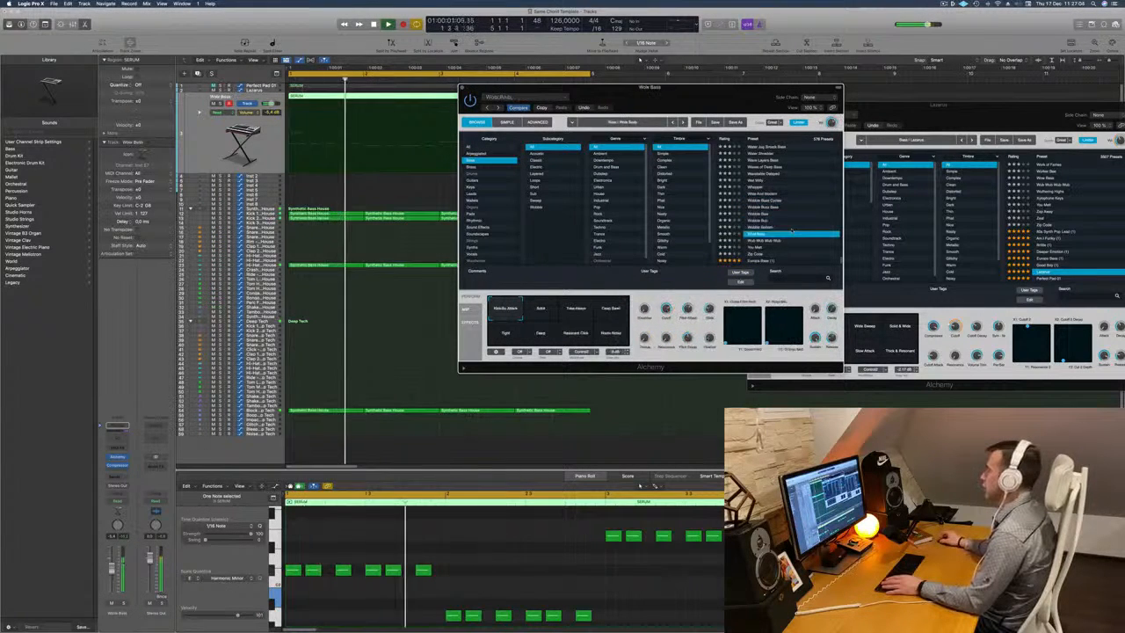
pyautogui.press('Down')
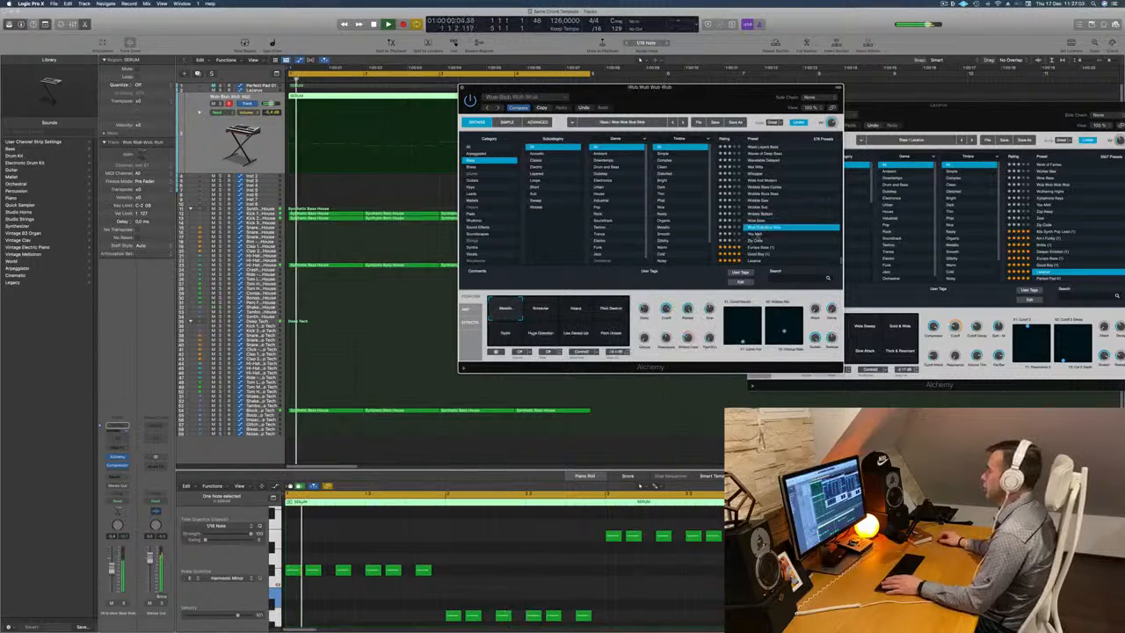
pyautogui.press('Down')
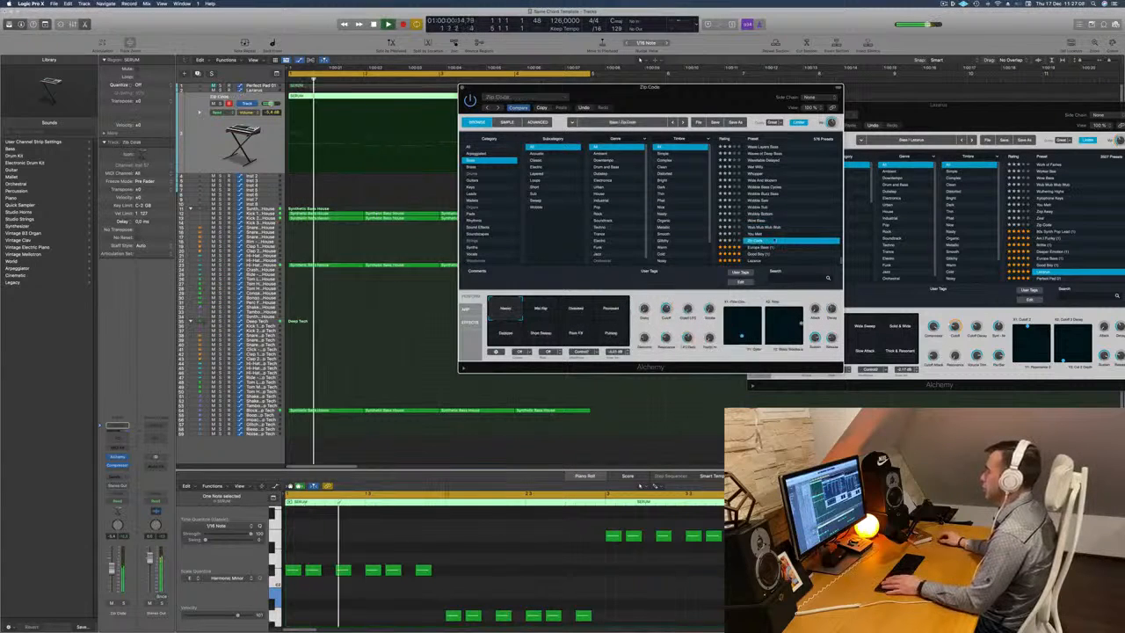
pyautogui.press('Down')
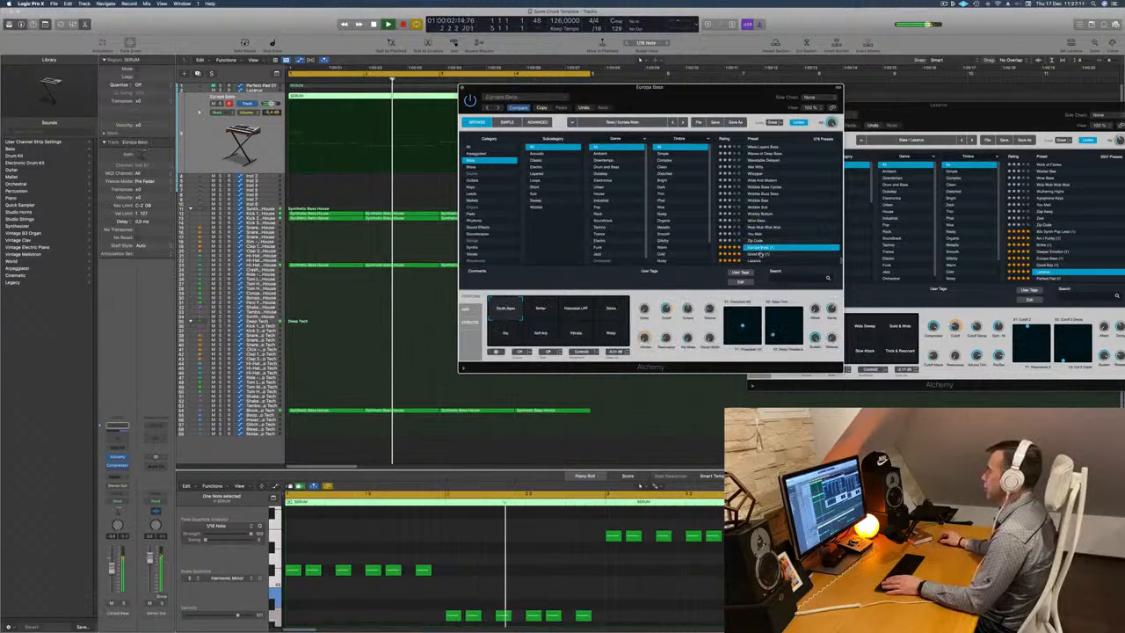
pyautogui.press('Down')
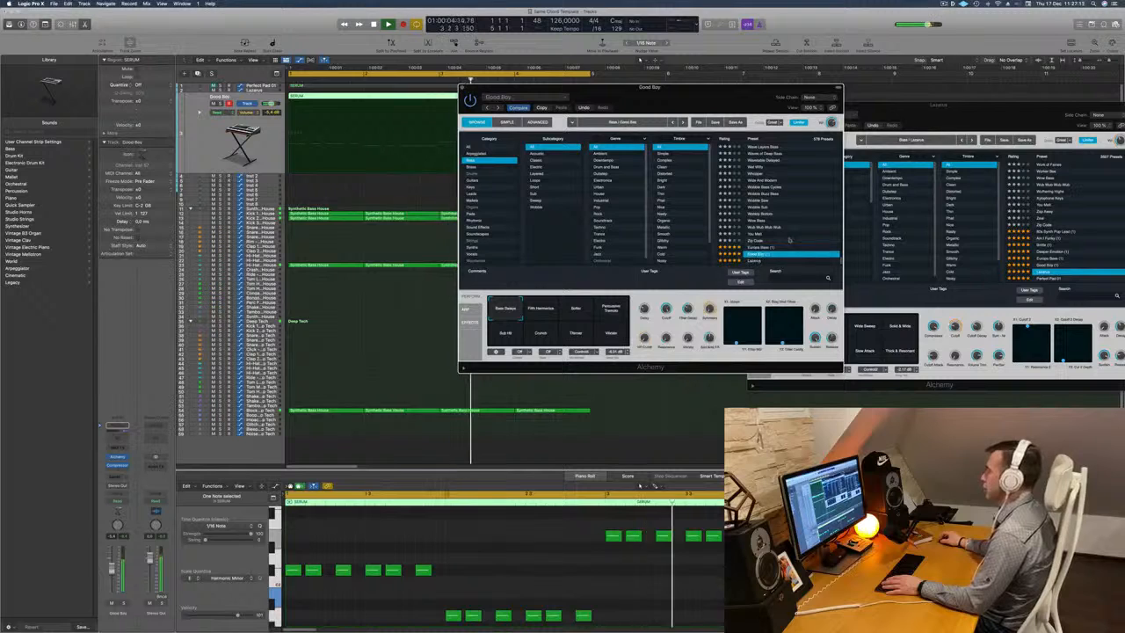
pyautogui.moveTo(709, 96); pyautogui.dragTo(803, 75)
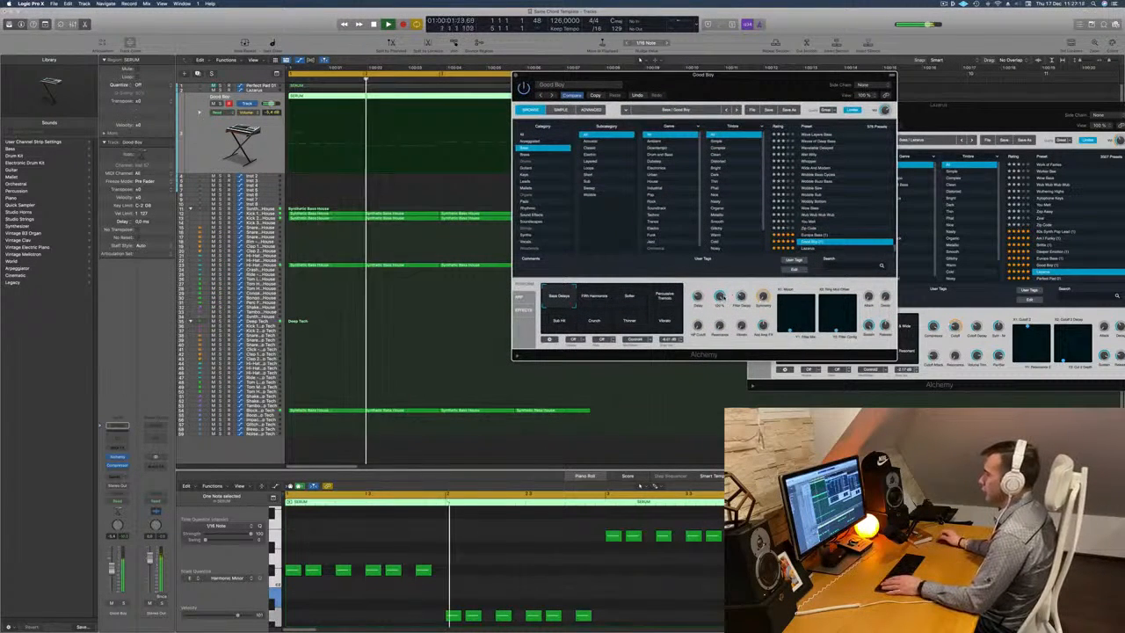
# Try the Fifth Harmonics and Softer performance variations of the Good Boy preset during playback.
pyautogui.press('space')
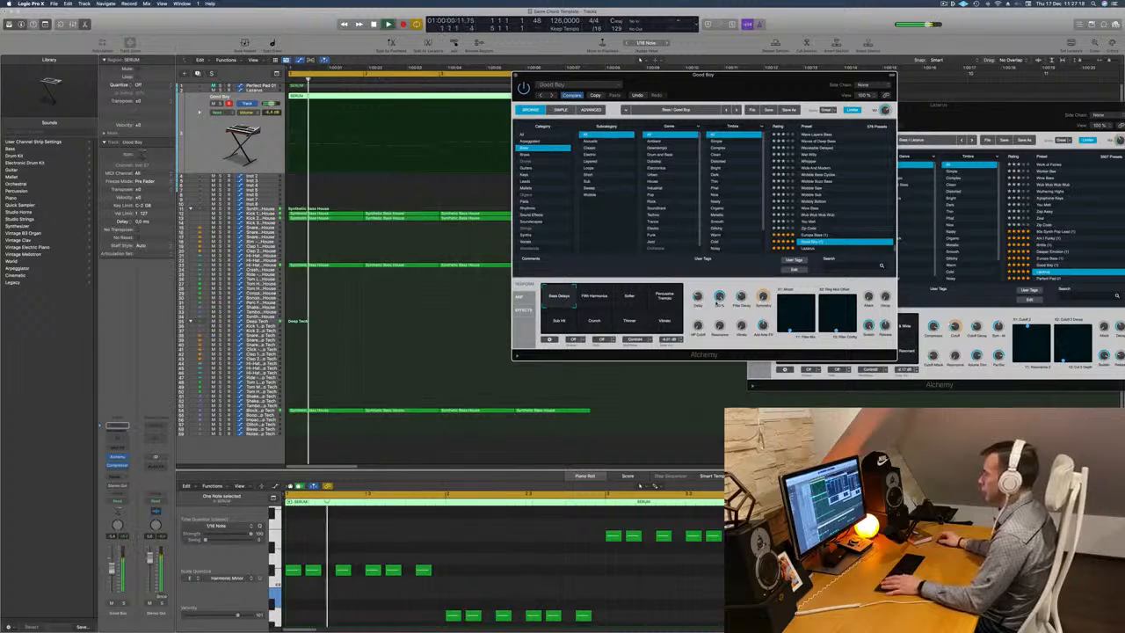
pyautogui.press('space')
pyautogui.press('space')
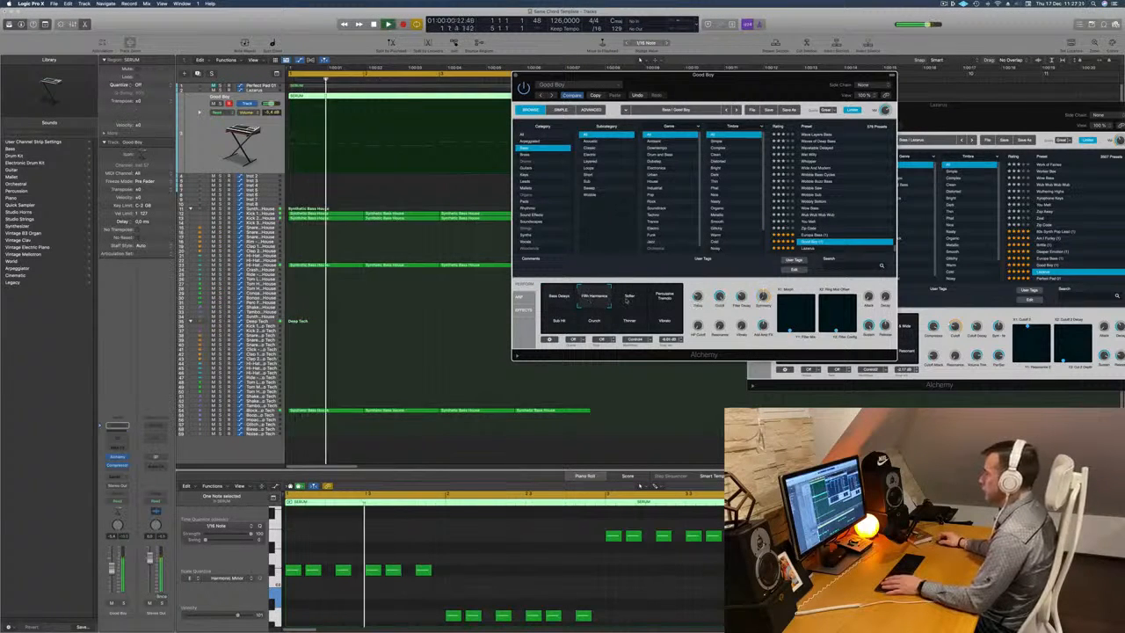
pyautogui.click(632, 301)
pyautogui.press('space')
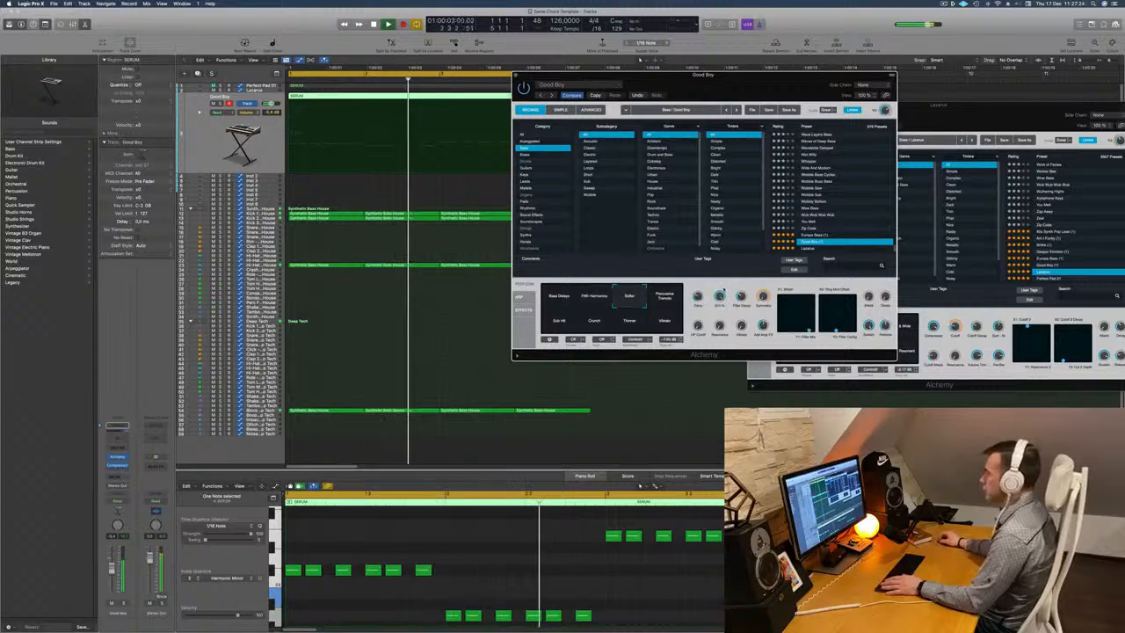
pyautogui.press('space')
pyautogui.press('space')
pyautogui.moveTo(726, 88); pyautogui.dragTo(659, 140)
pyautogui.press('space')
pyautogui.press('space')
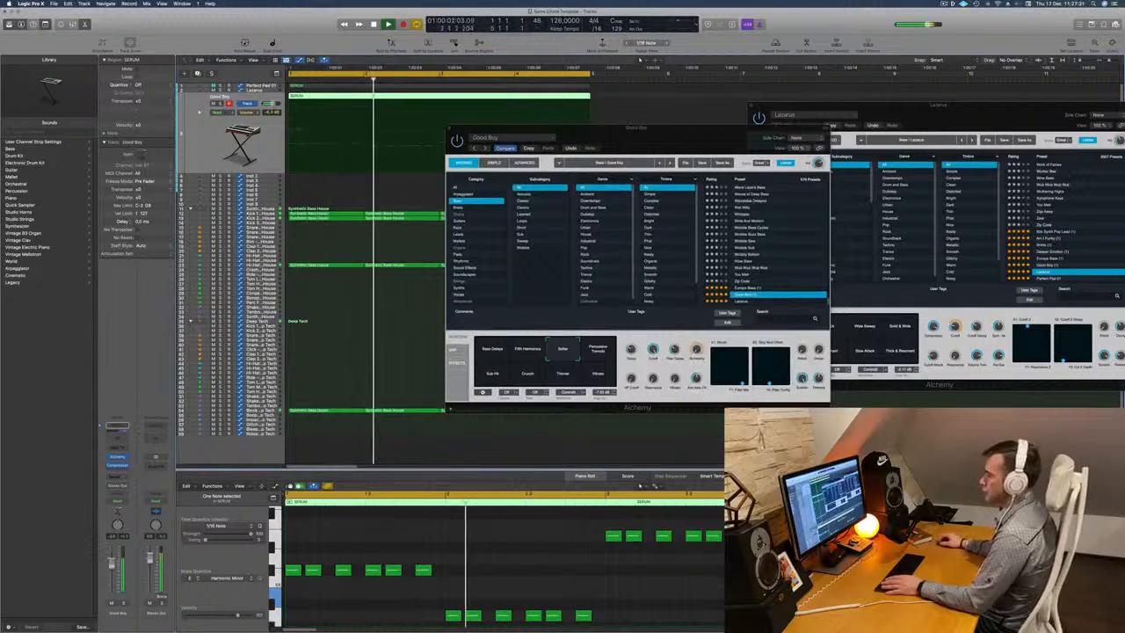
# Compare Good Boy's Percussive Tremolo, Softer and Fifth Harmonics variations in playback and choose Fifth Harmonics.
pyautogui.click(598, 349)
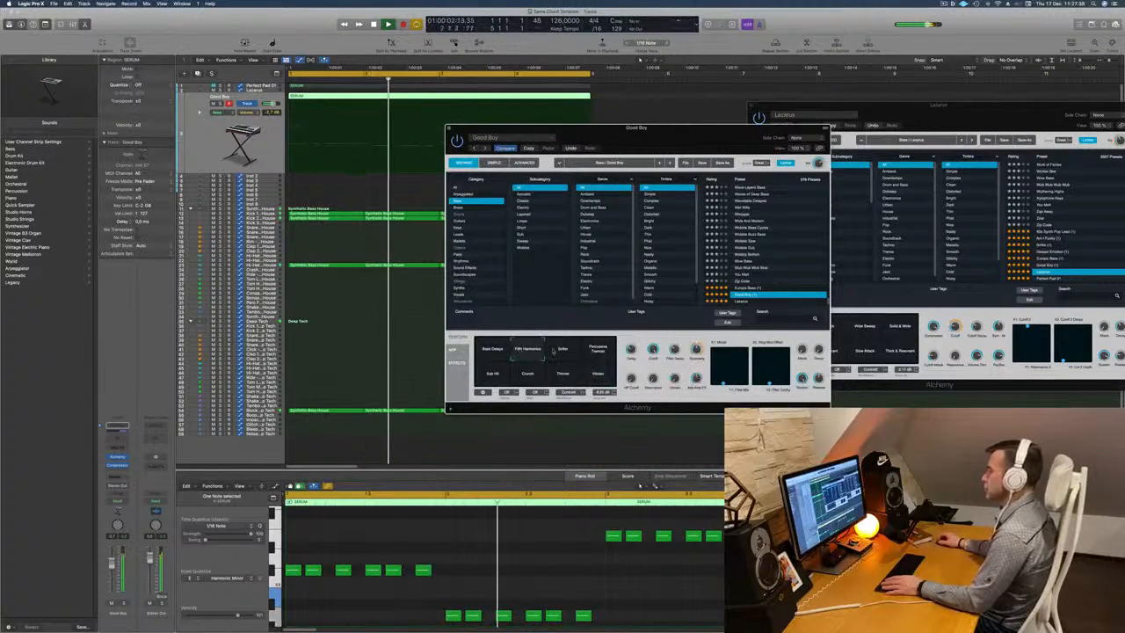
pyautogui.press('space')
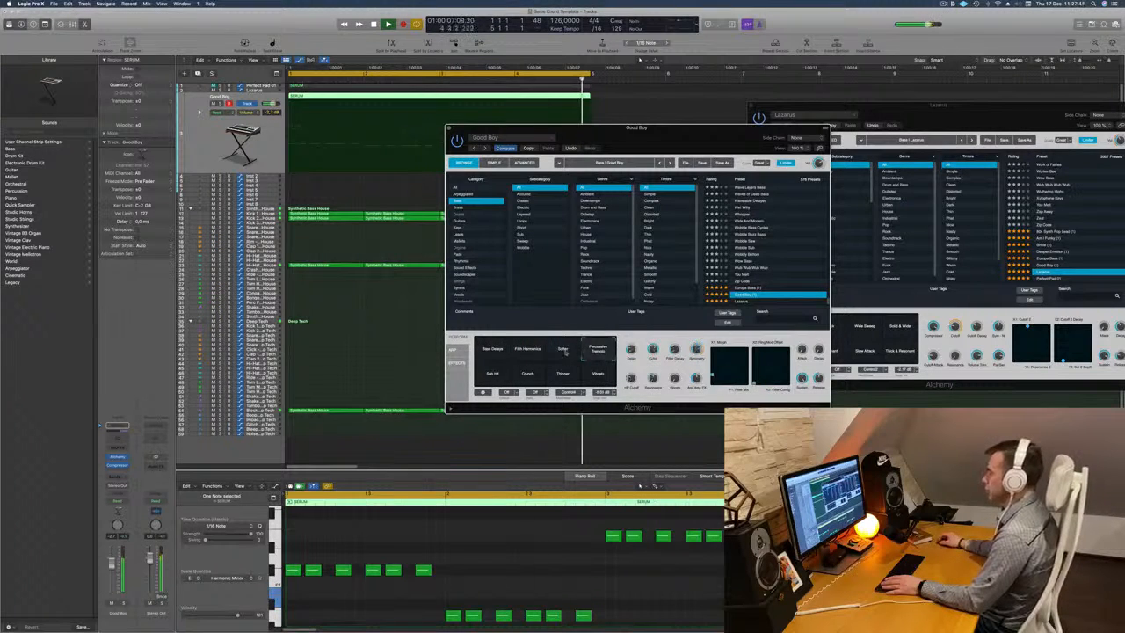
pyautogui.click(528, 351)
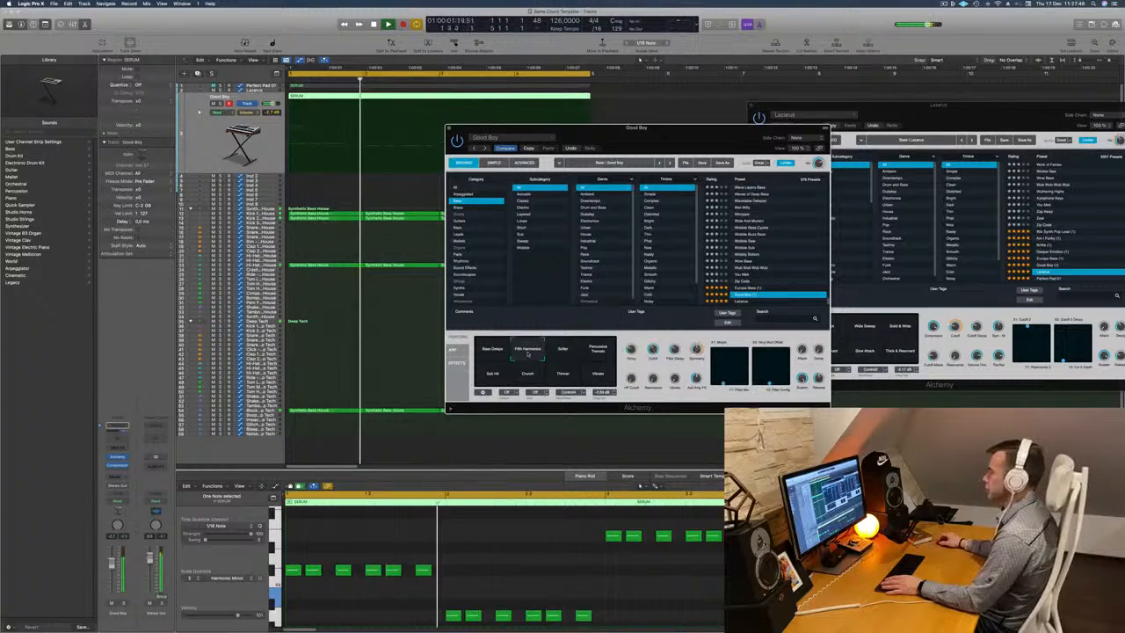
pyautogui.click(563, 351)
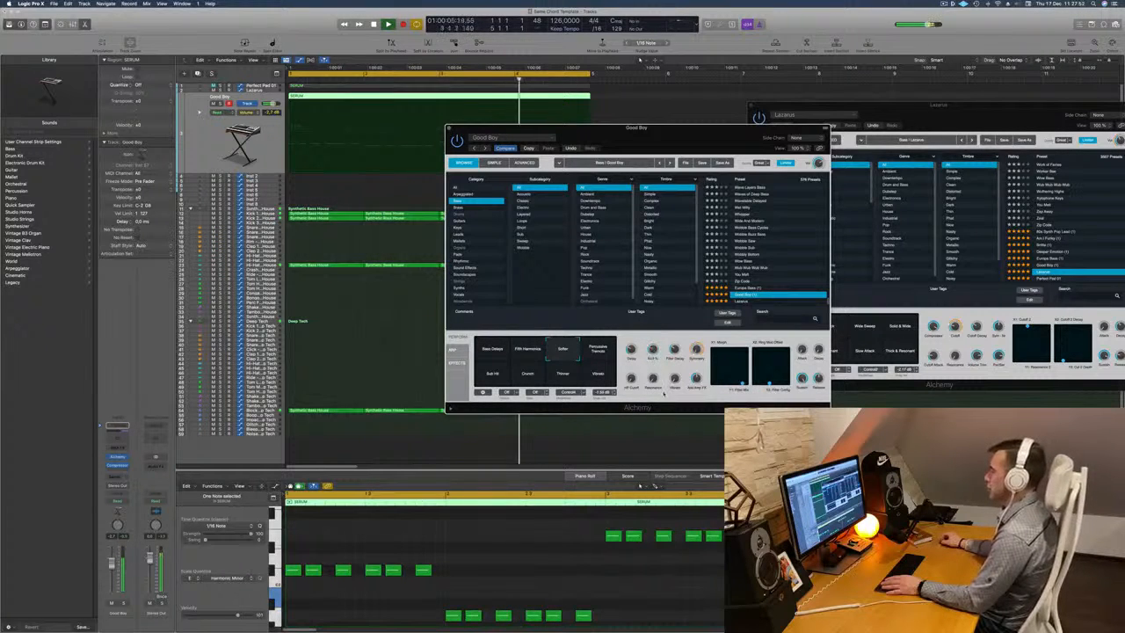
pyautogui.click(532, 345)
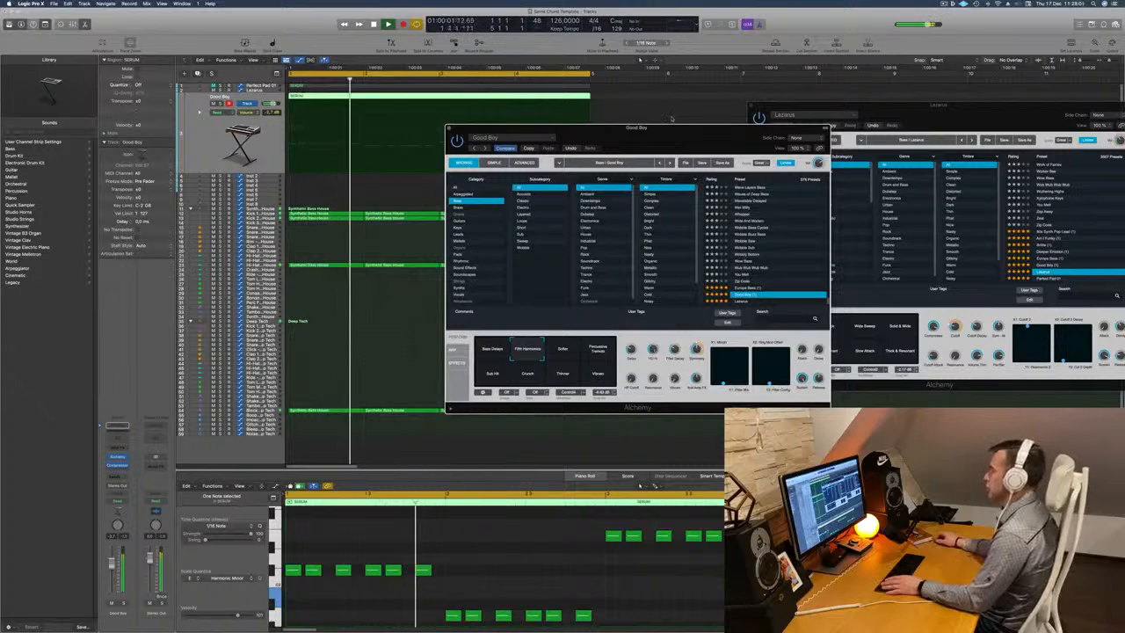
pyautogui.moveTo(679, 138); pyautogui.dragTo(800, 172)
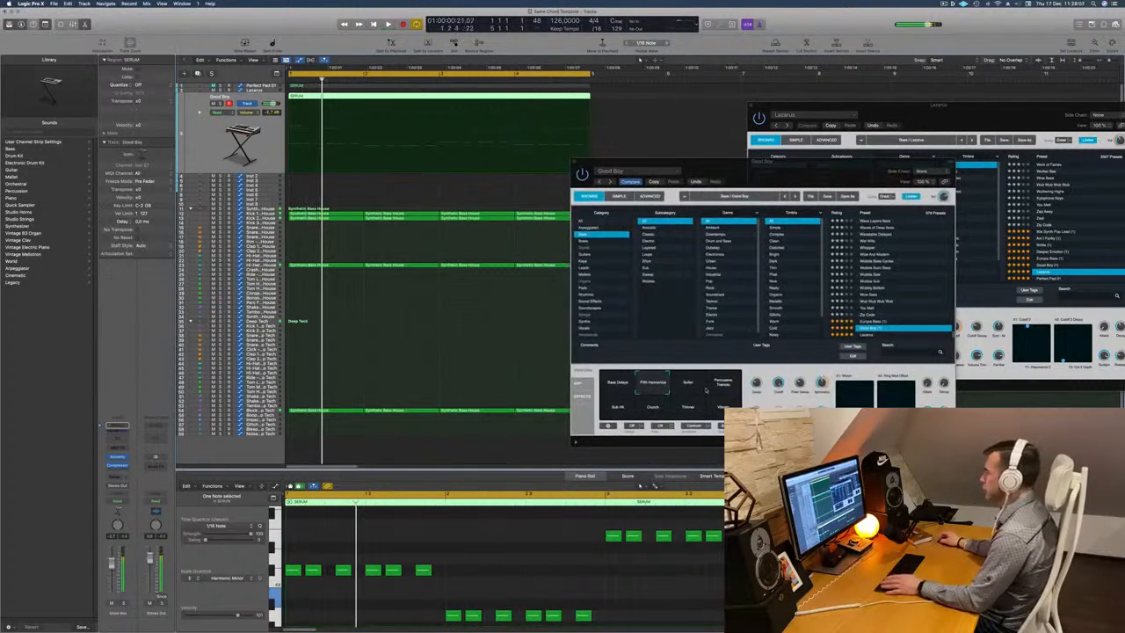
# Lower the Cutoff of the Good Boy preset, check the sound in playback and close its Alchemy window.
pyautogui.press('space')
pyautogui.moveTo(778, 383); pyautogui.dragTo(778, 401)
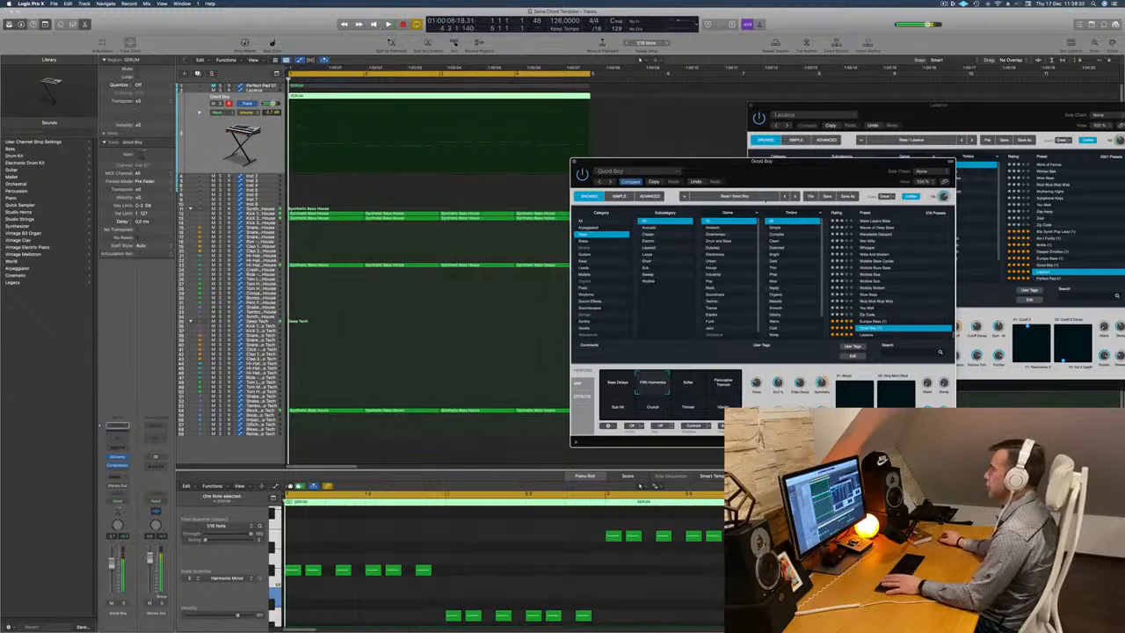
pyautogui.moveTo(761, 171); pyautogui.dragTo(803, 94)
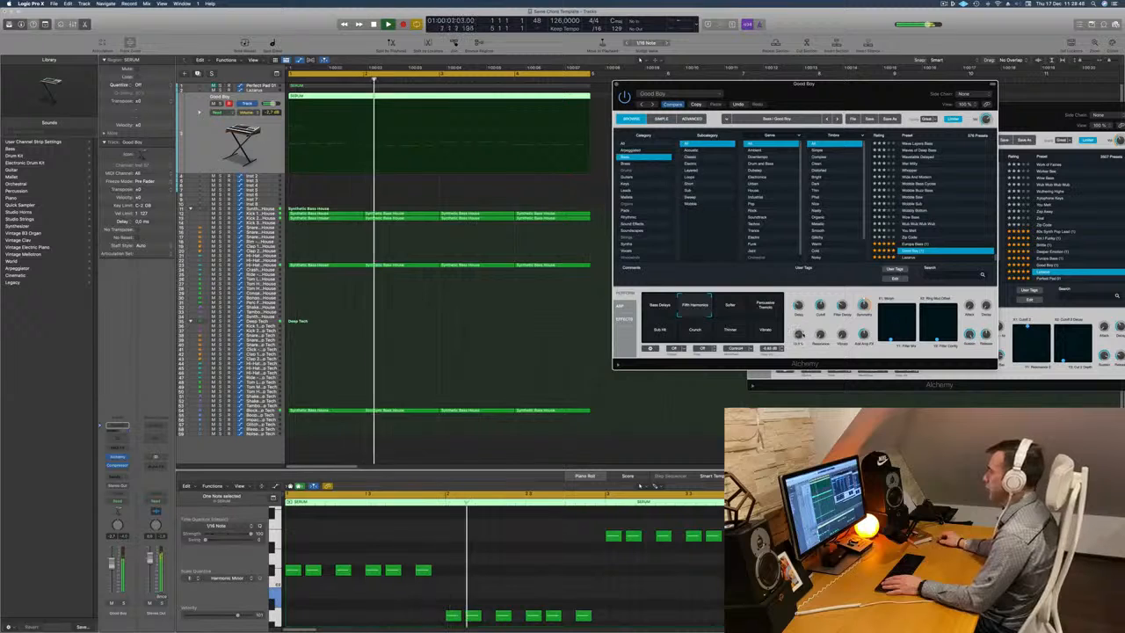
pyautogui.press('Return')
pyautogui.moveTo(703, 84); pyautogui.dragTo(549, 190)
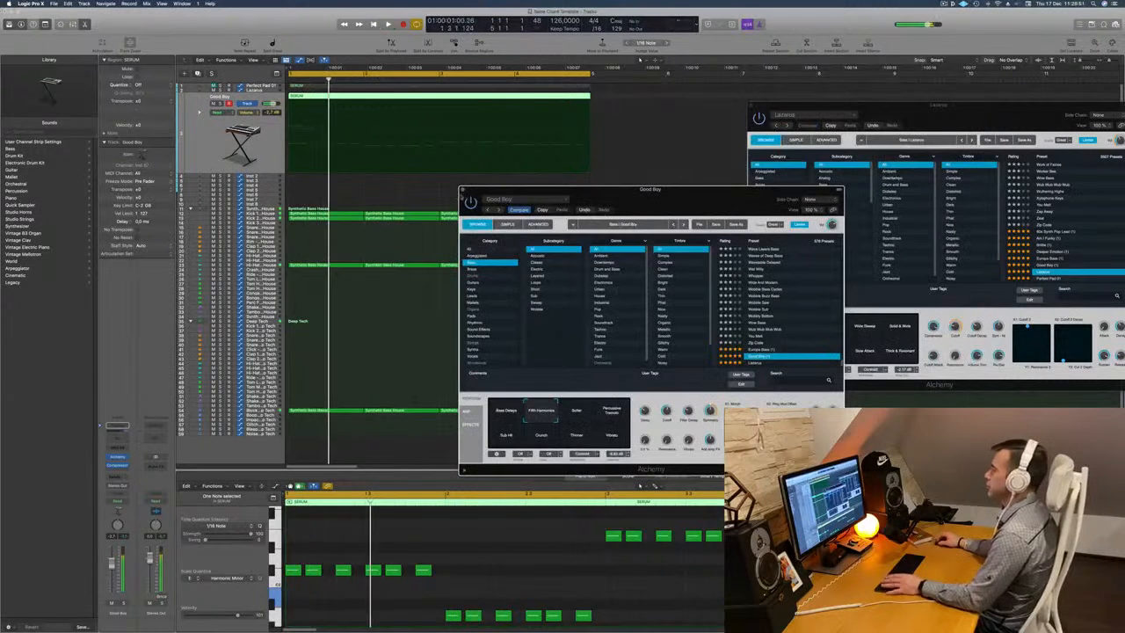
pyautogui.press('Return')
pyautogui.click(464, 190)
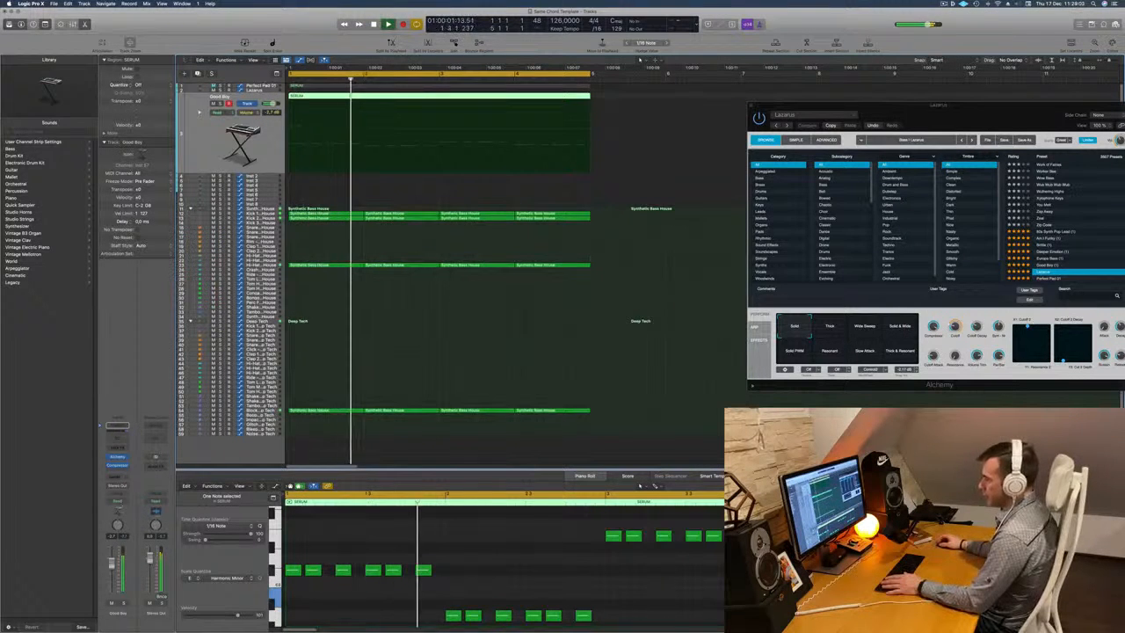
# Copy the four Synthetic Bass House Hi-Hat Open regions onto the Deep Tech kit's Hi-Hat Open track.
pyautogui.press('space')
pyautogui.press('space')
pyautogui.click(260, 410)
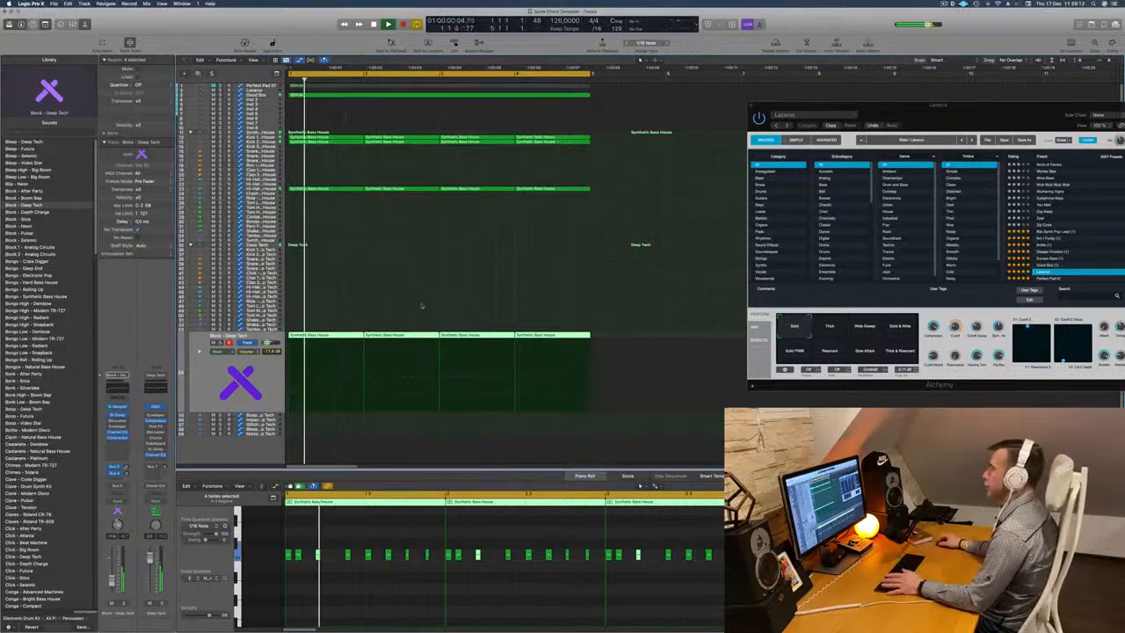
pyautogui.click(584, 190)
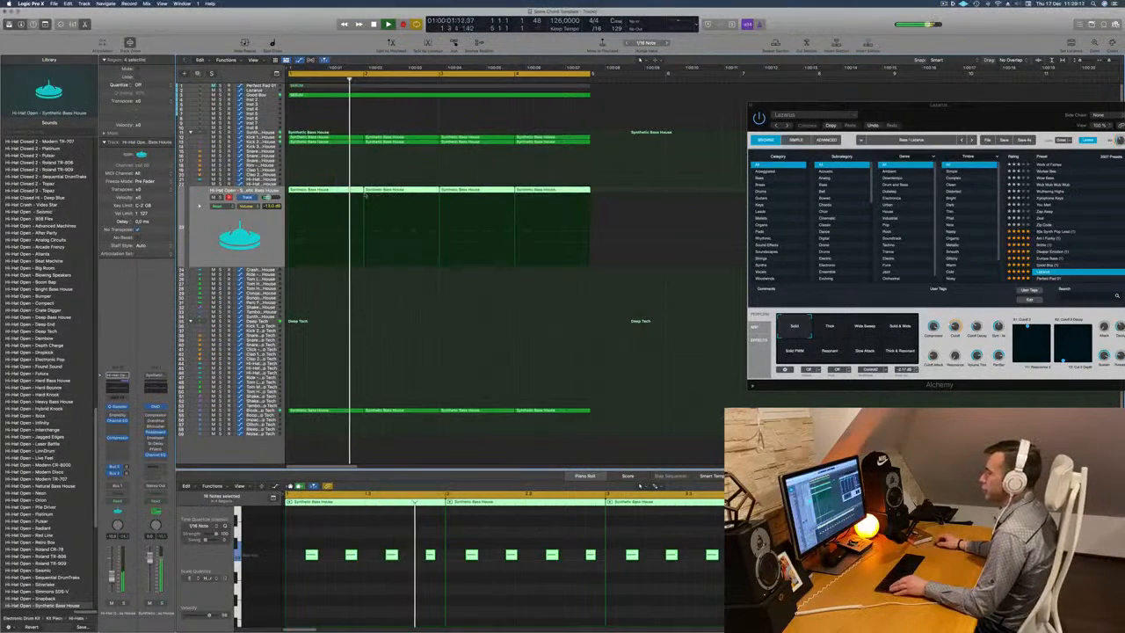
pyautogui.moveTo(326, 201); pyautogui.dragTo(326, 372)
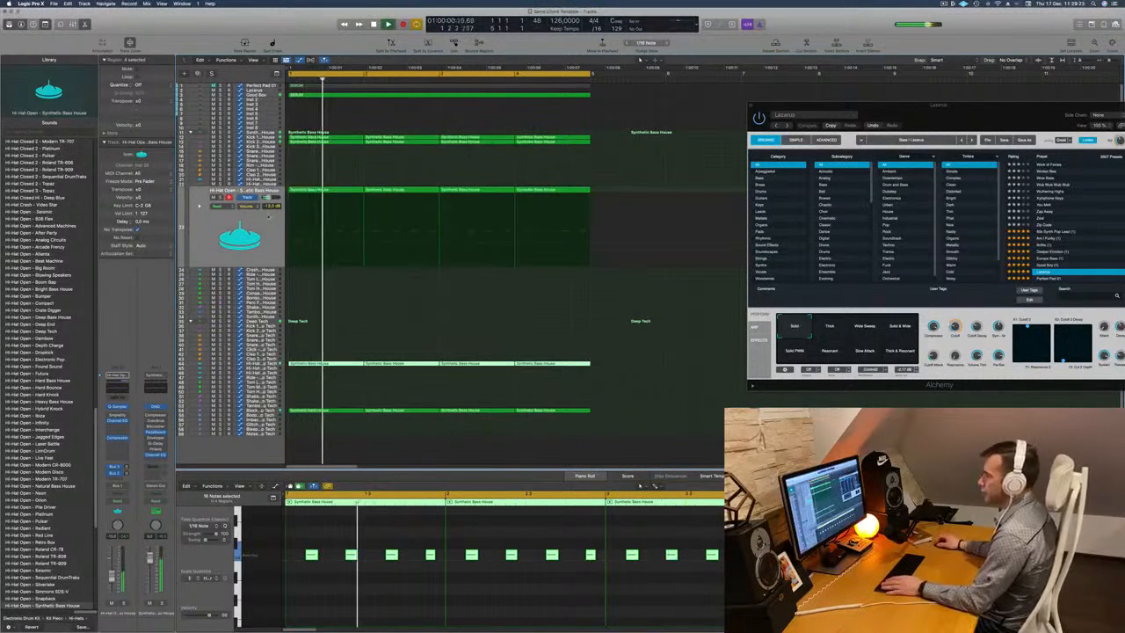
pyautogui.moveTo(314, 364); pyautogui.dragTo(315, 373)
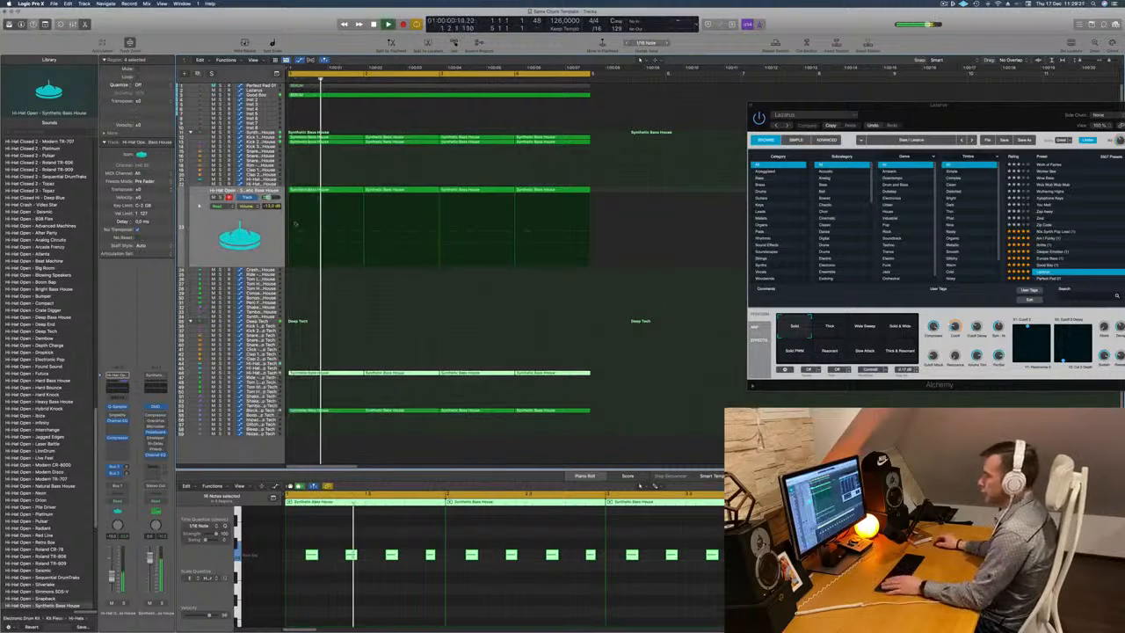
# Mute the Synthetic Bass House Hi-Hat Open track and select the Deep Tech Hi-Hat Open track.
pyautogui.click(212, 203)
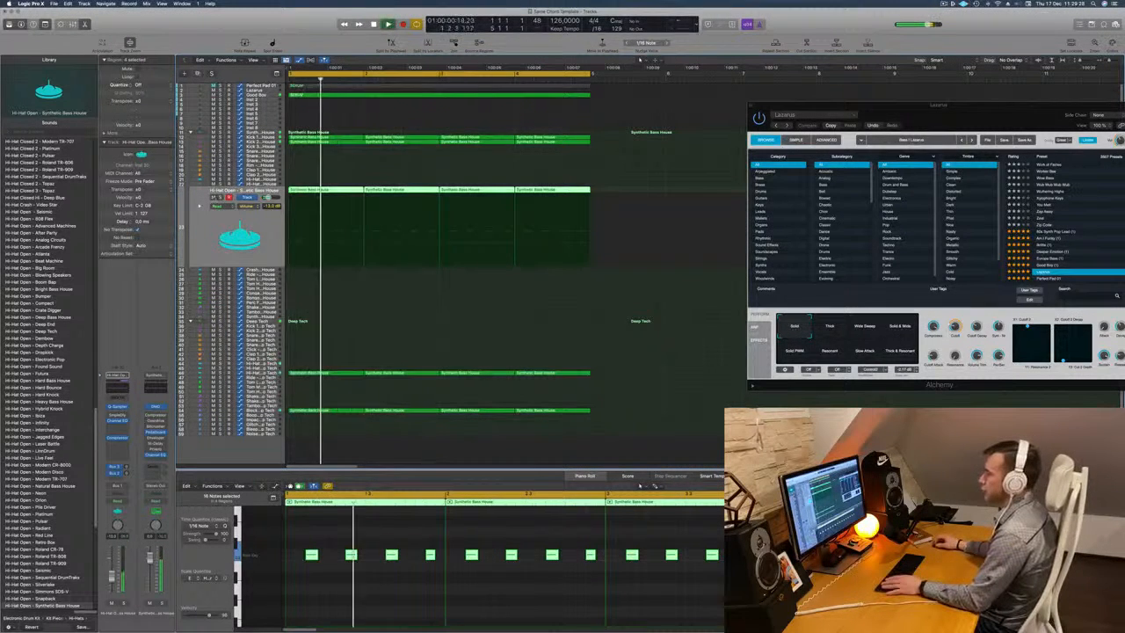
pyautogui.hotkey('ctrl', 'm')
pyautogui.click(253, 372)
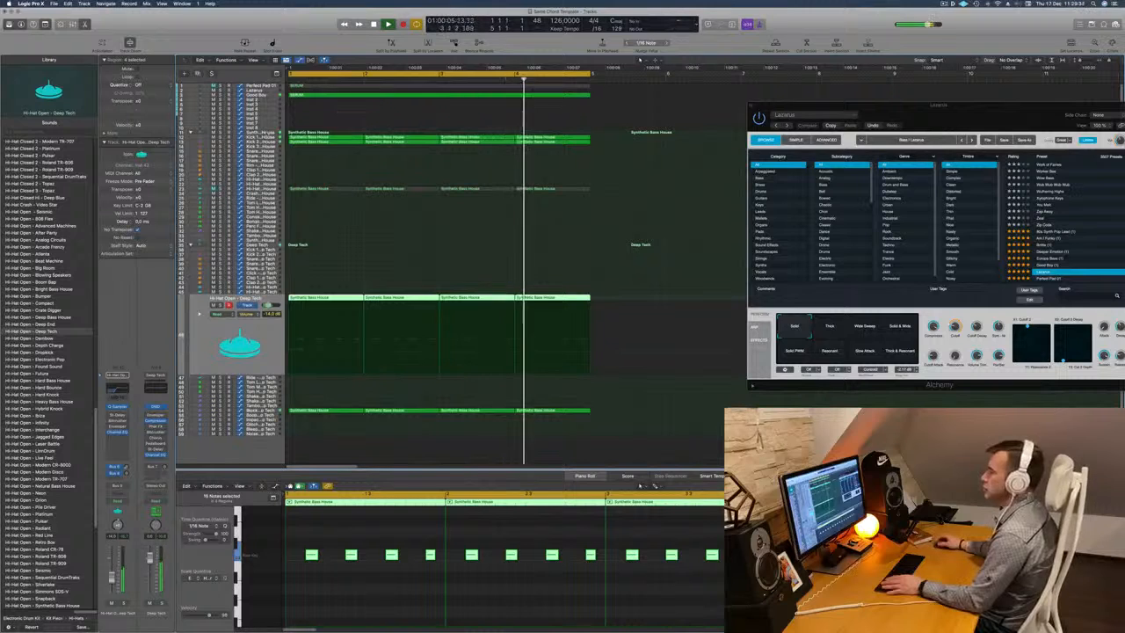
# Duplicate the Good Boy track with its instrument settings directly below the original.
pyautogui.click(264, 139)
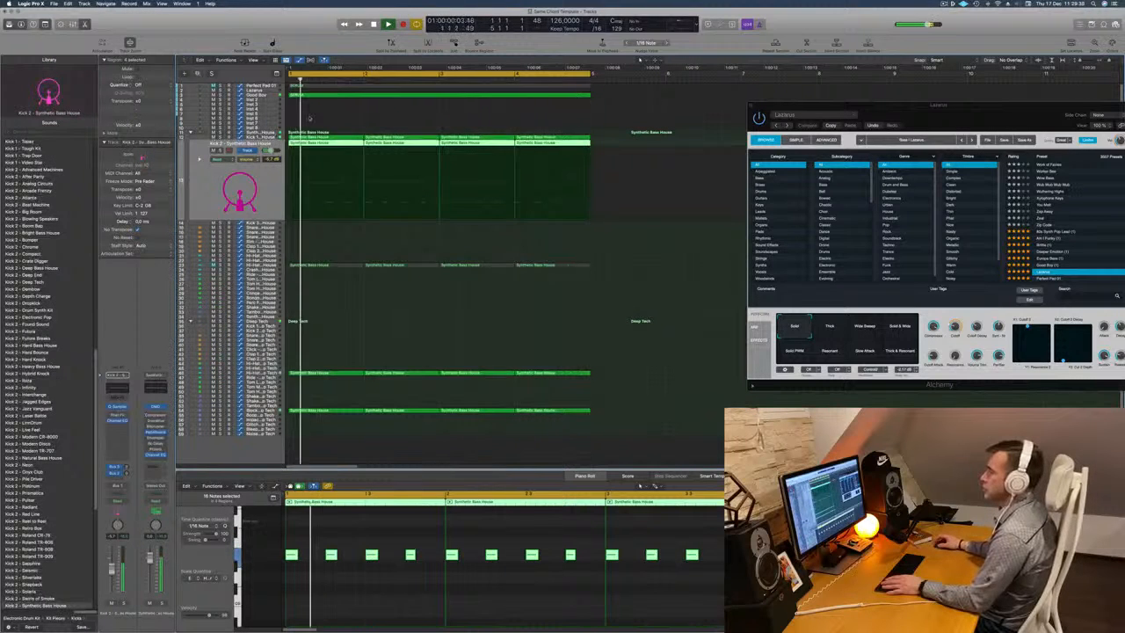
pyautogui.click(263, 96)
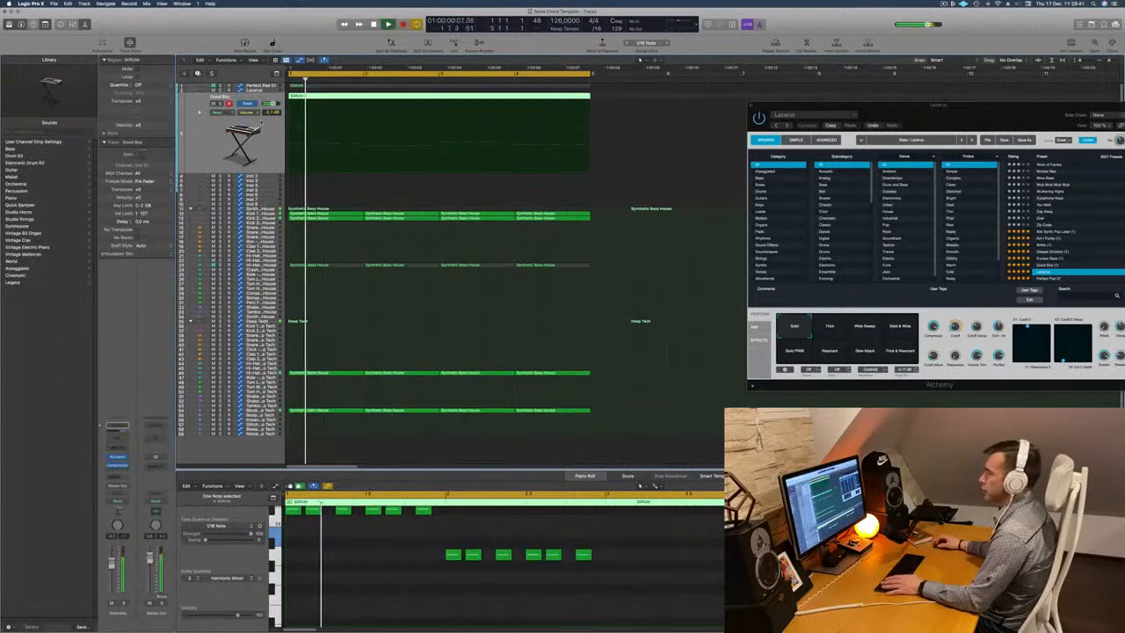
pyautogui.moveTo(1081, 104); pyautogui.dragTo(832, 91)
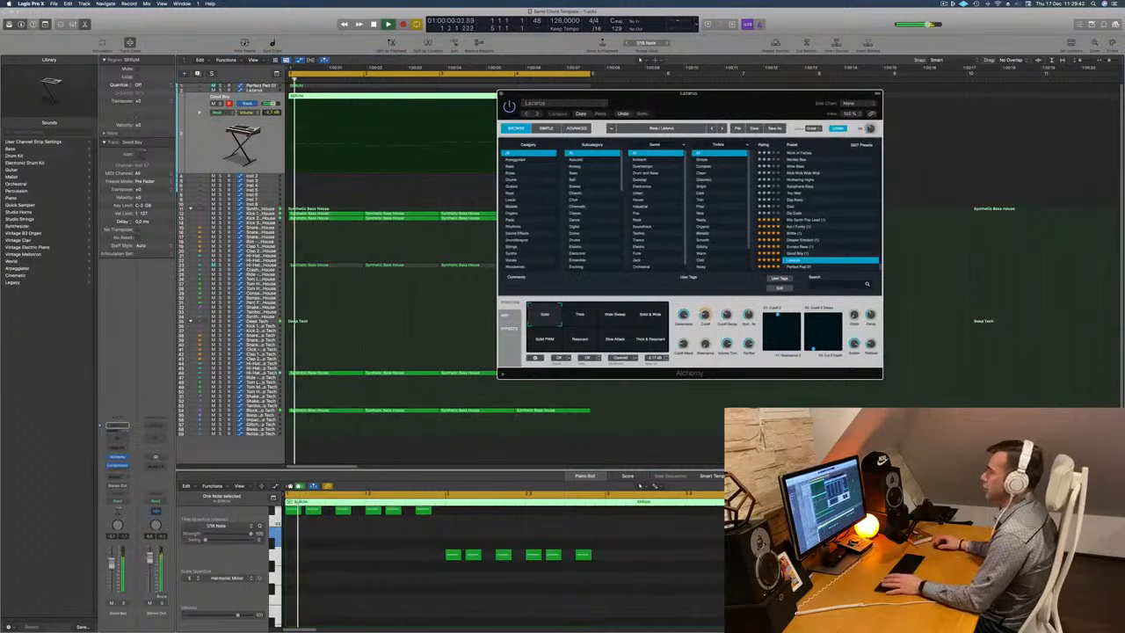
pyautogui.click(376, 103)
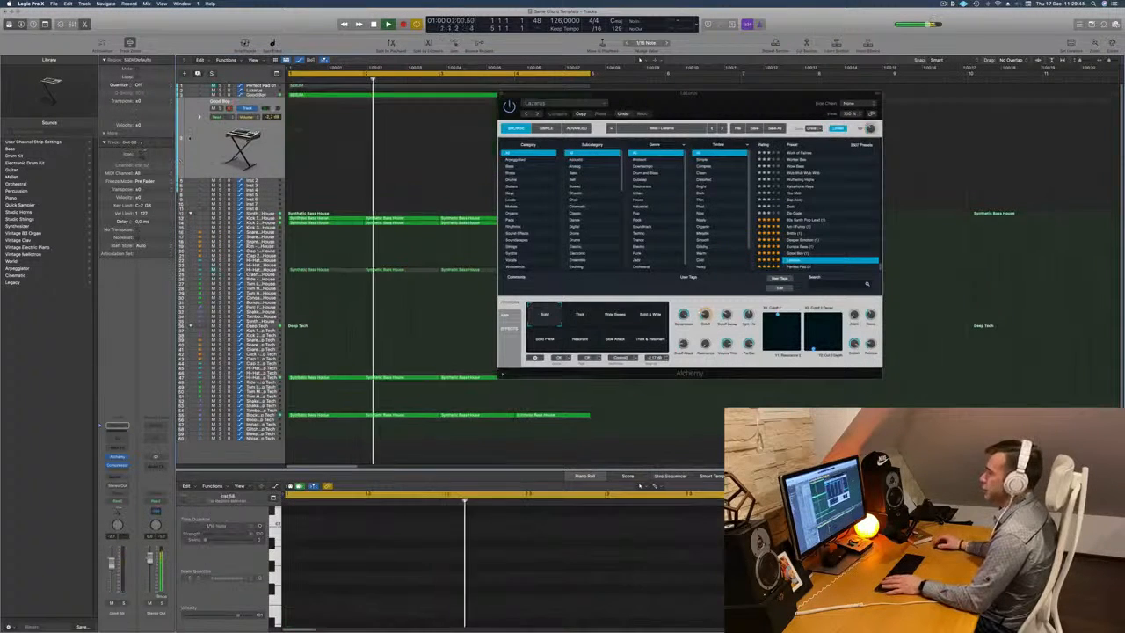
# Copy the Good Boy track's SERUM region onto the duplicate track and mute the original track.
pyautogui.moveTo(584, 94); pyautogui.dragTo(928, 105)
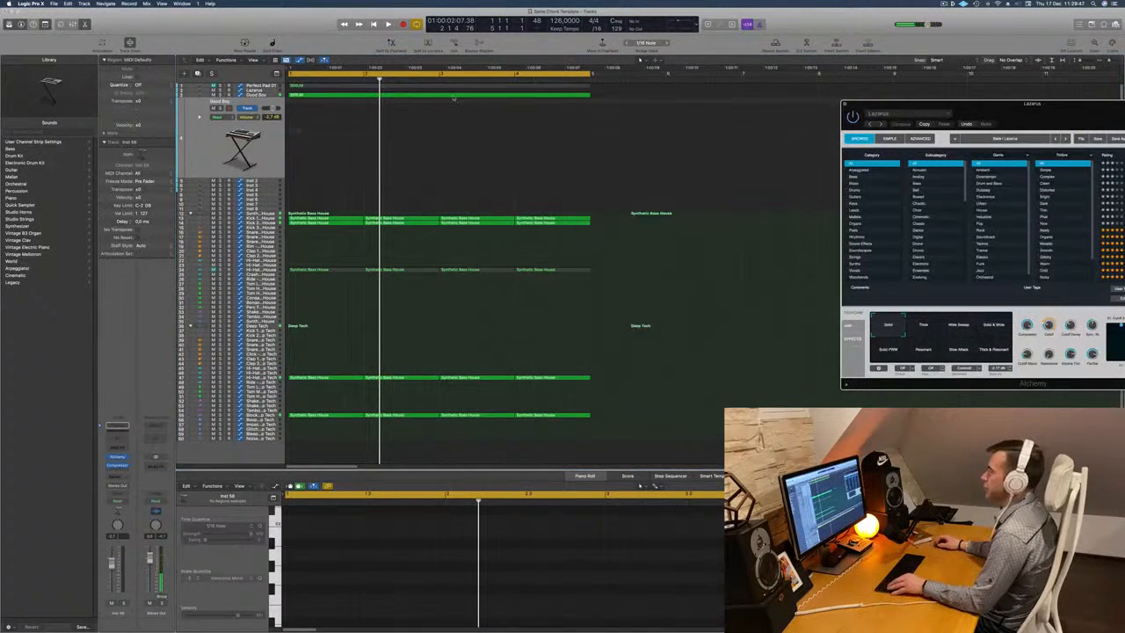
pyautogui.moveTo(454, 98); pyautogui.dragTo(455, 111)
pyautogui.moveTo(310, 137); pyautogui.dragTo(310, 137)
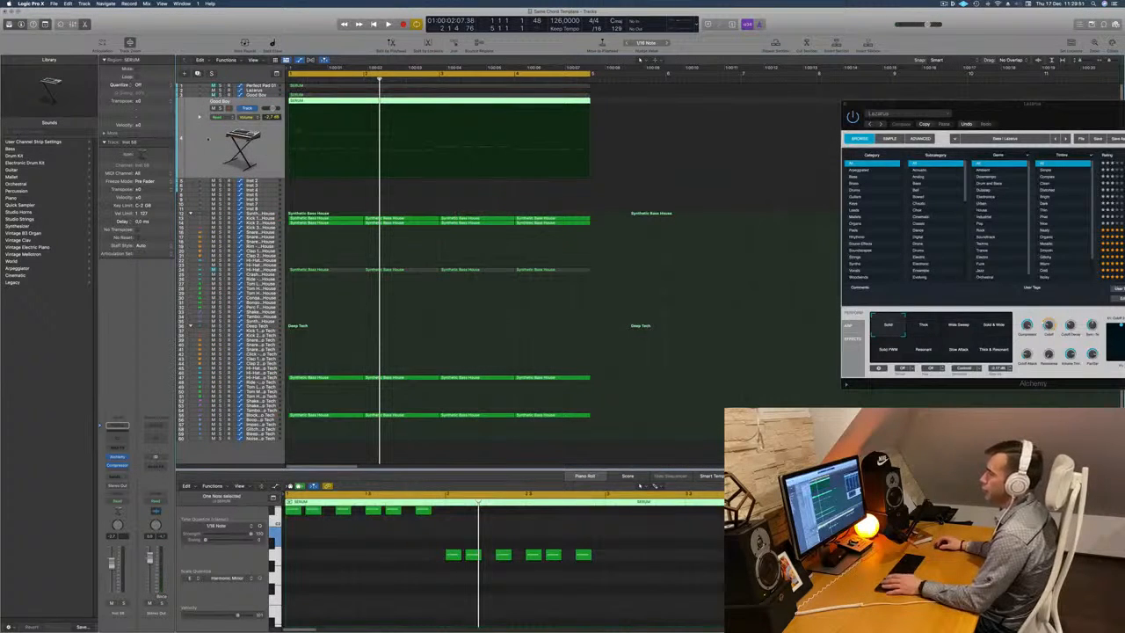
# Open Alchemy on the duplicate track and audition bass presets including 808 Bass and Aggressive Synth Bass during playback.
pyautogui.press('space')
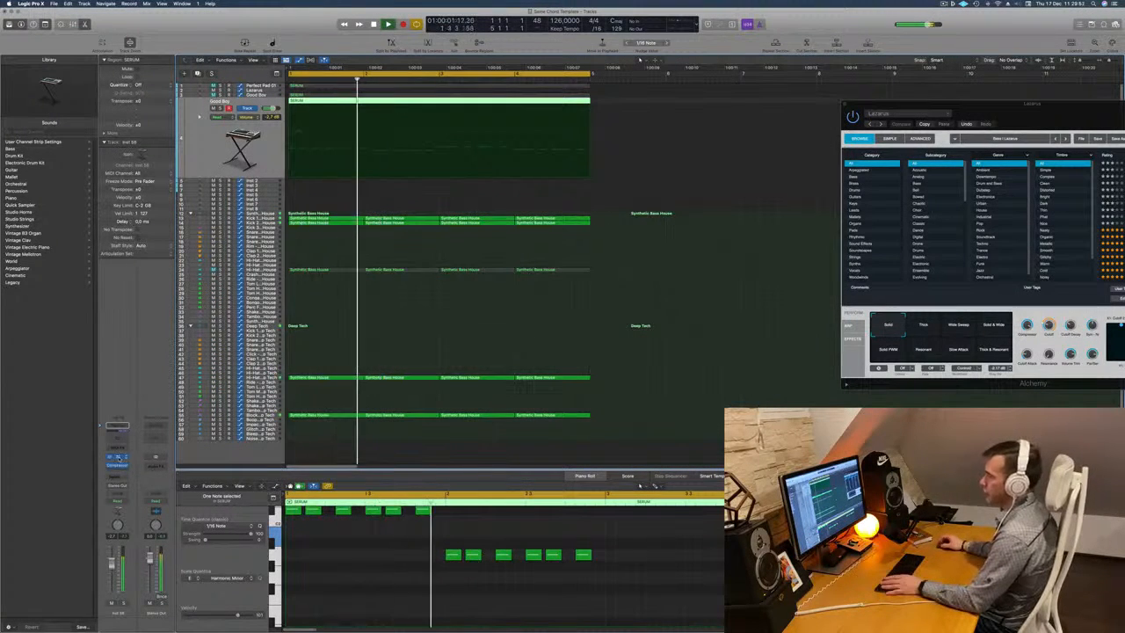
pyautogui.click(118, 457)
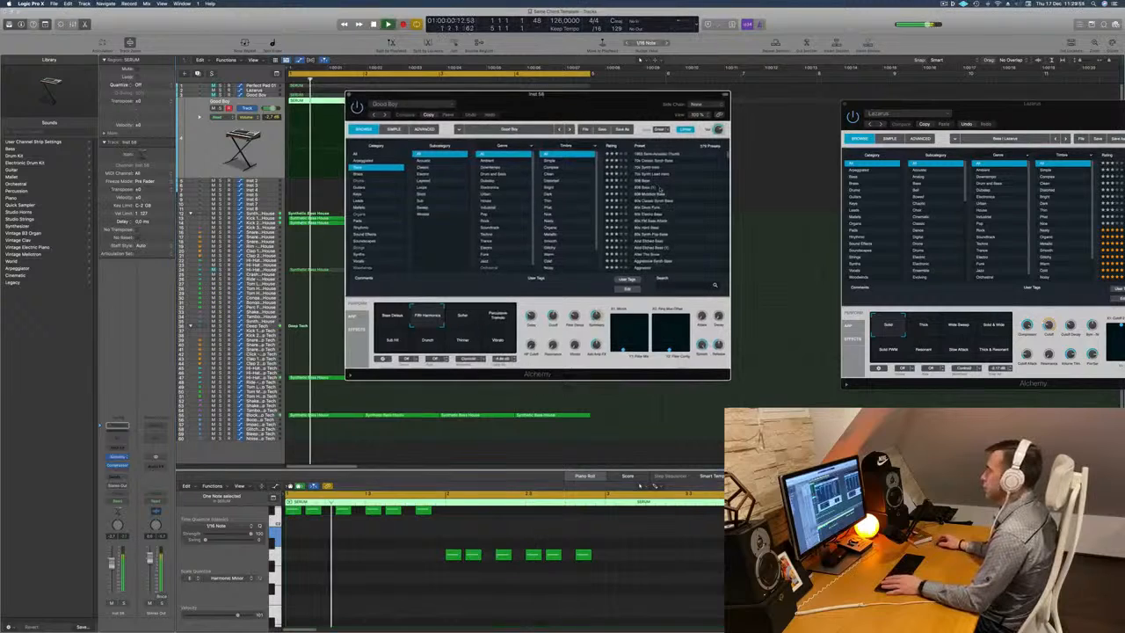
pyautogui.click(655, 187)
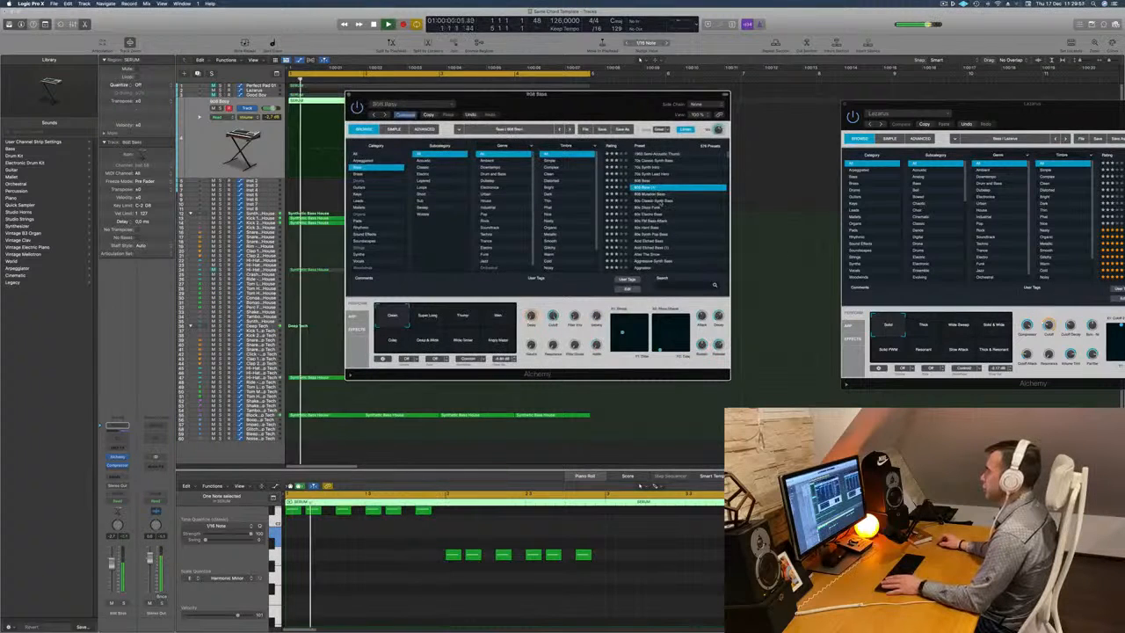
pyautogui.scroll(-3, 660, 202)
pyautogui.click(660, 203)
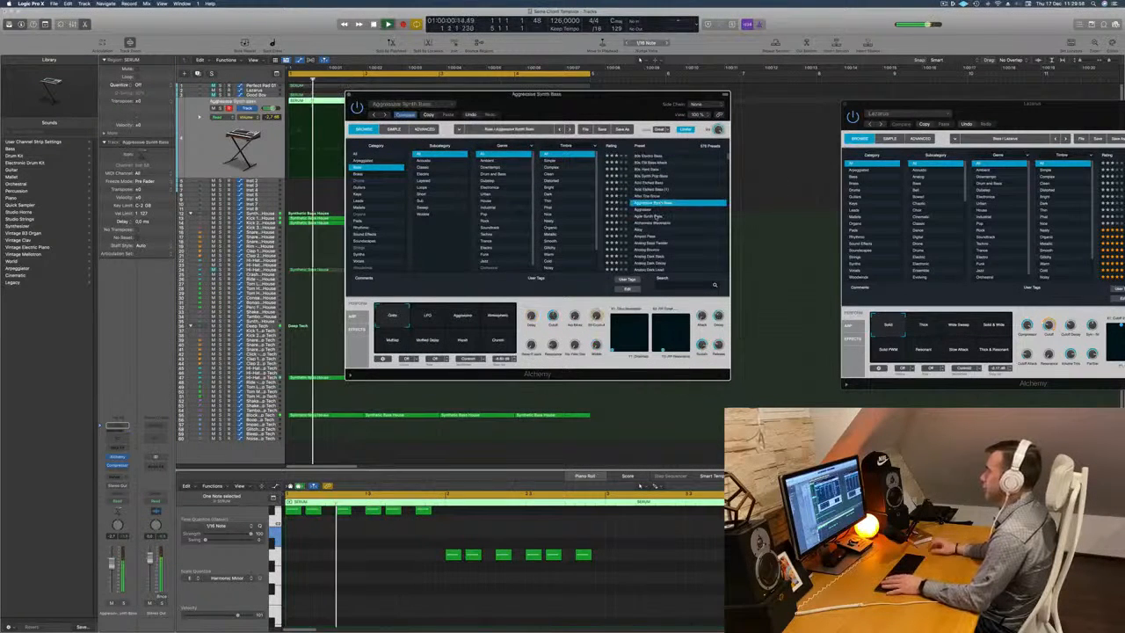
pyautogui.click(657, 210)
pyautogui.scroll(-3, 656, 216)
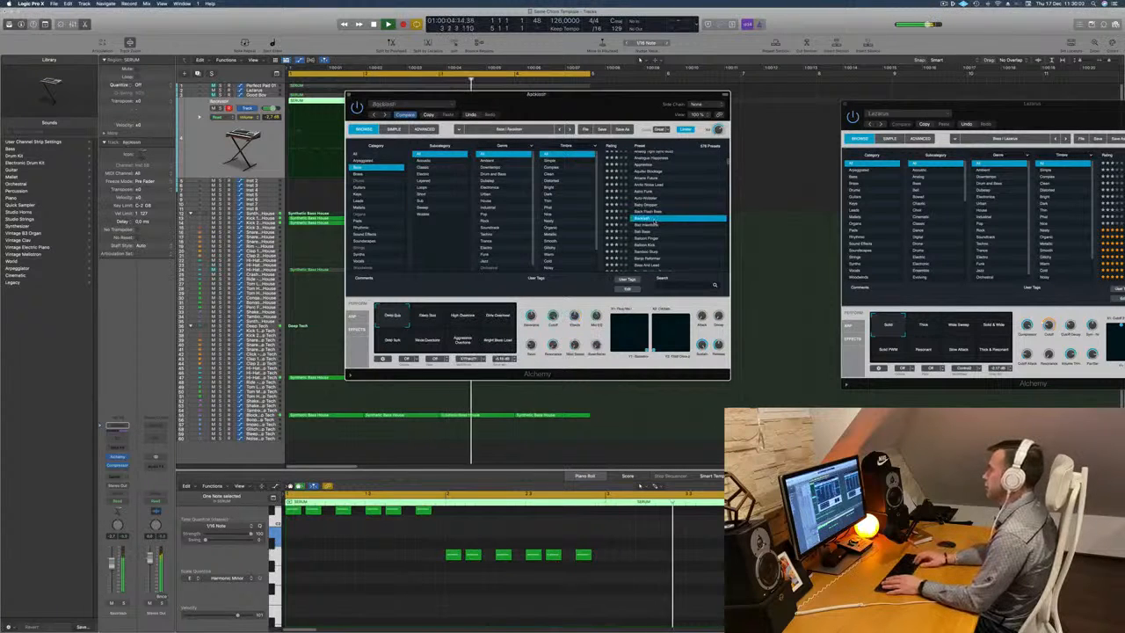
# Audition neighbouring Alchemy bass presets in playback, including Back Flash Bass, Auto-Wobbler, Balloon Kick and Bamboo Slurp.
pyautogui.click(655, 224)
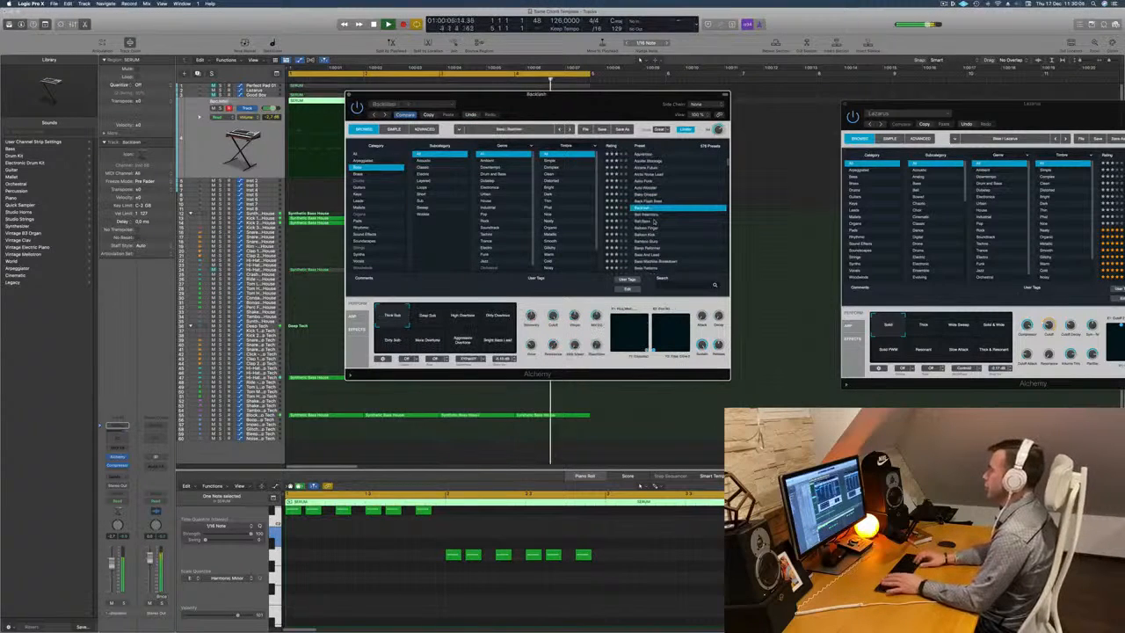
pyautogui.press('Up')
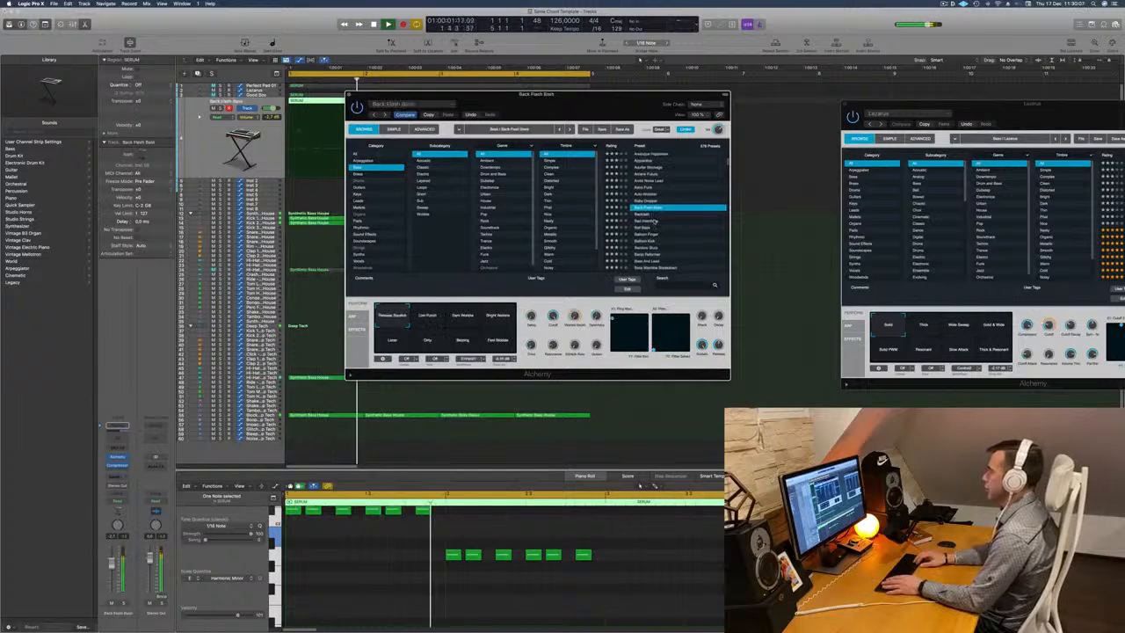
pyautogui.press('Up')
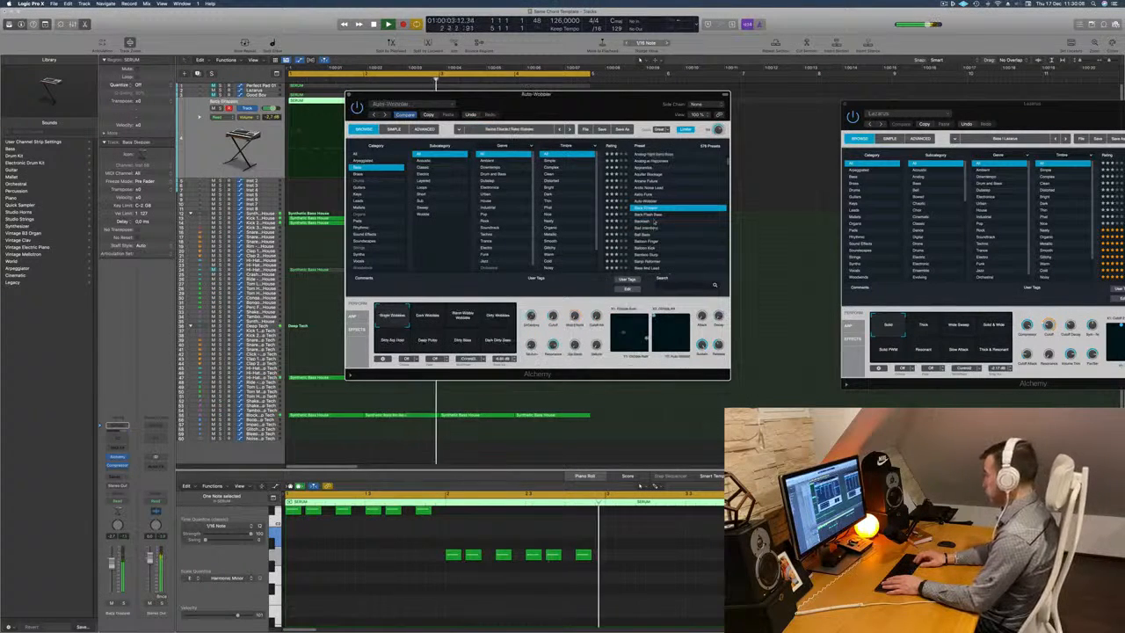
pyautogui.press('Down')
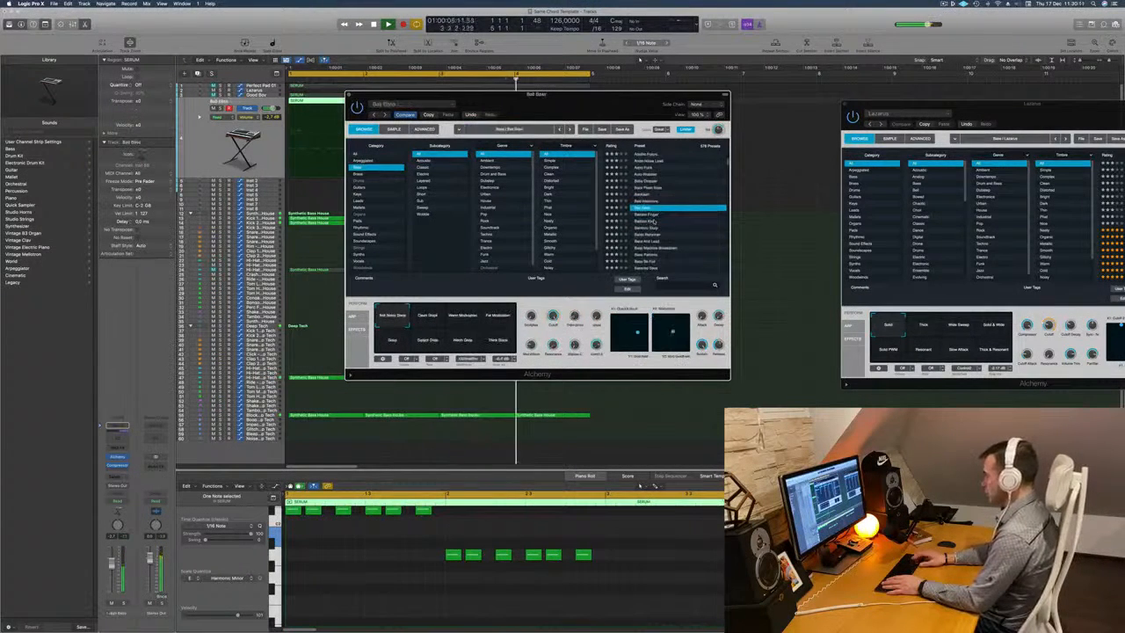
pyautogui.press('Down')
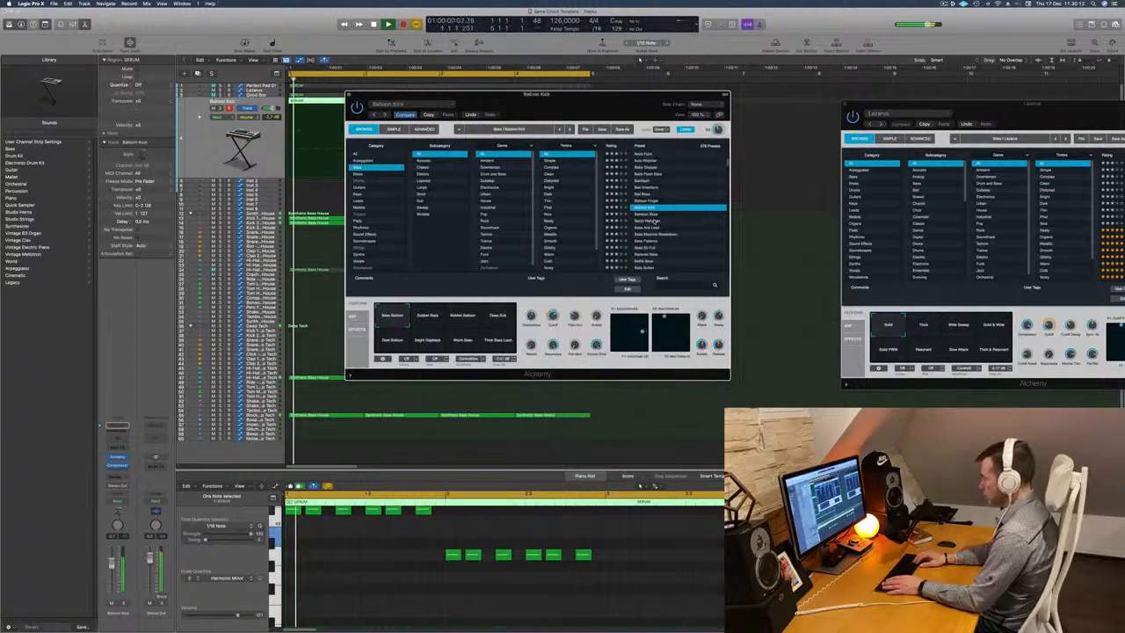
pyautogui.press('Down')
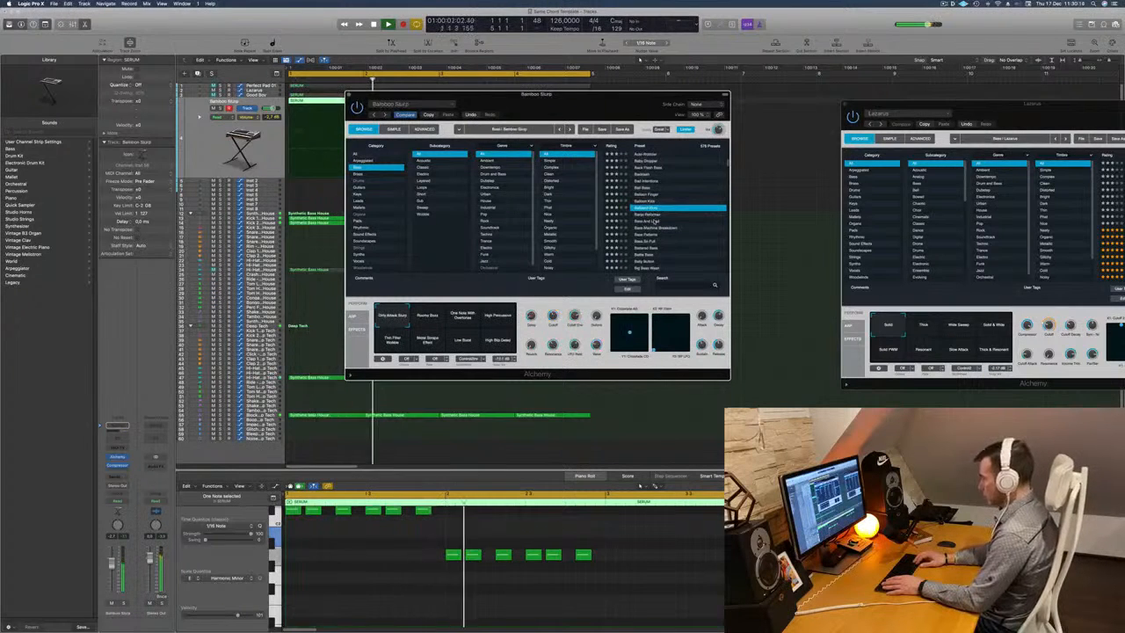
# Compare Bass And Lead and Bass Patterns in playback, then load the Bass So Full preset on the duplicate track.
pyautogui.press('Down')
pyautogui.press('Down')
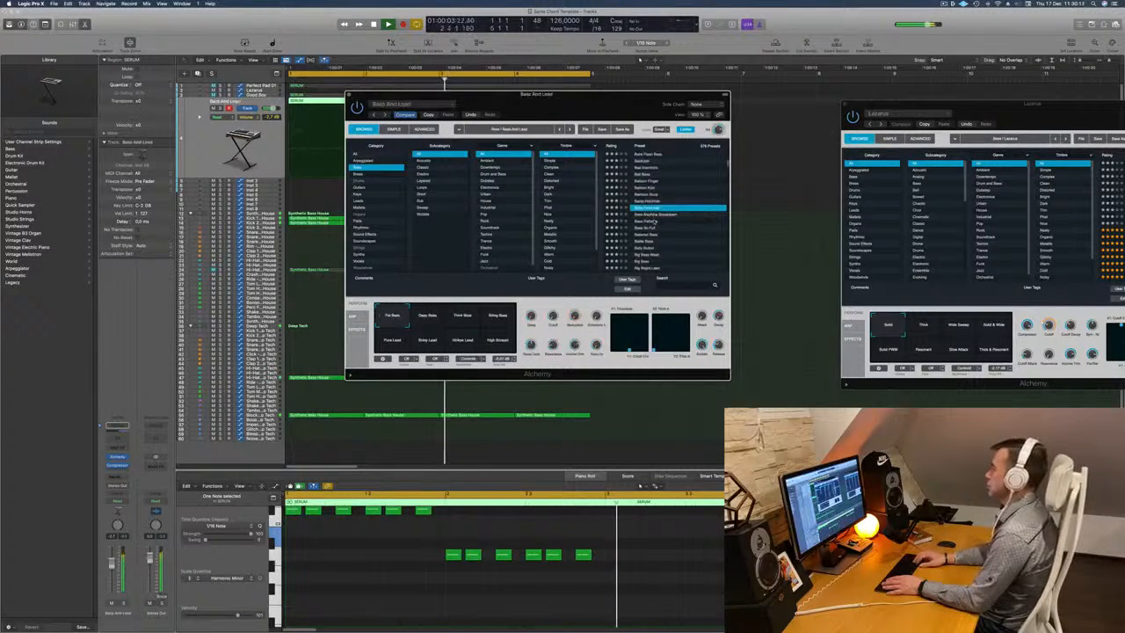
pyautogui.press('Down')
pyautogui.press('Down')
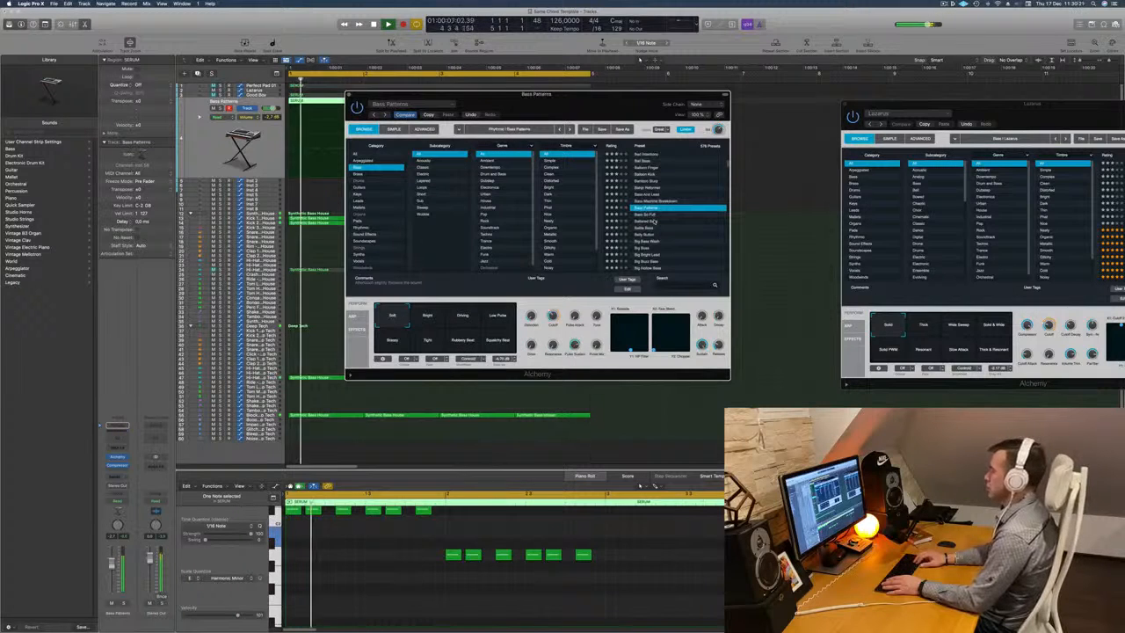
pyautogui.press('Down')
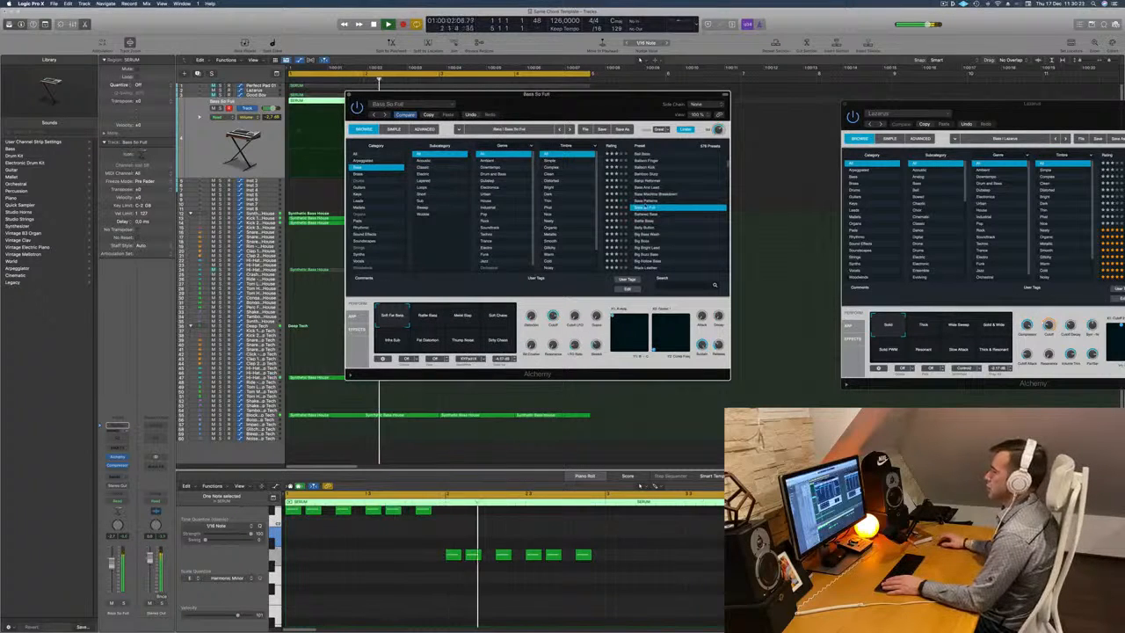
# Check Bass So Full in playback and repeat all regions once directly after the first four bars.
pyautogui.moveTo(572, 108); pyautogui.dragTo(824, 95)
pyautogui.scroll(1, 388, 565)
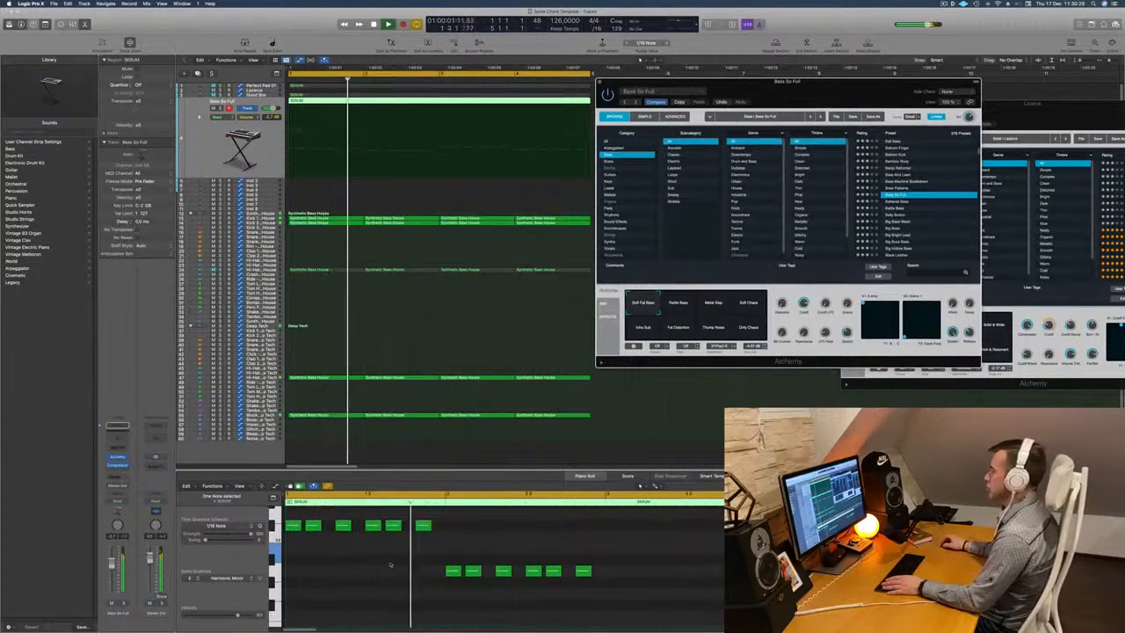
pyautogui.moveTo(795, 85); pyautogui.dragTo(798, 238)
pyautogui.press('space')
pyautogui.press('space')
pyautogui.press('space')
pyautogui.press('super+Left')
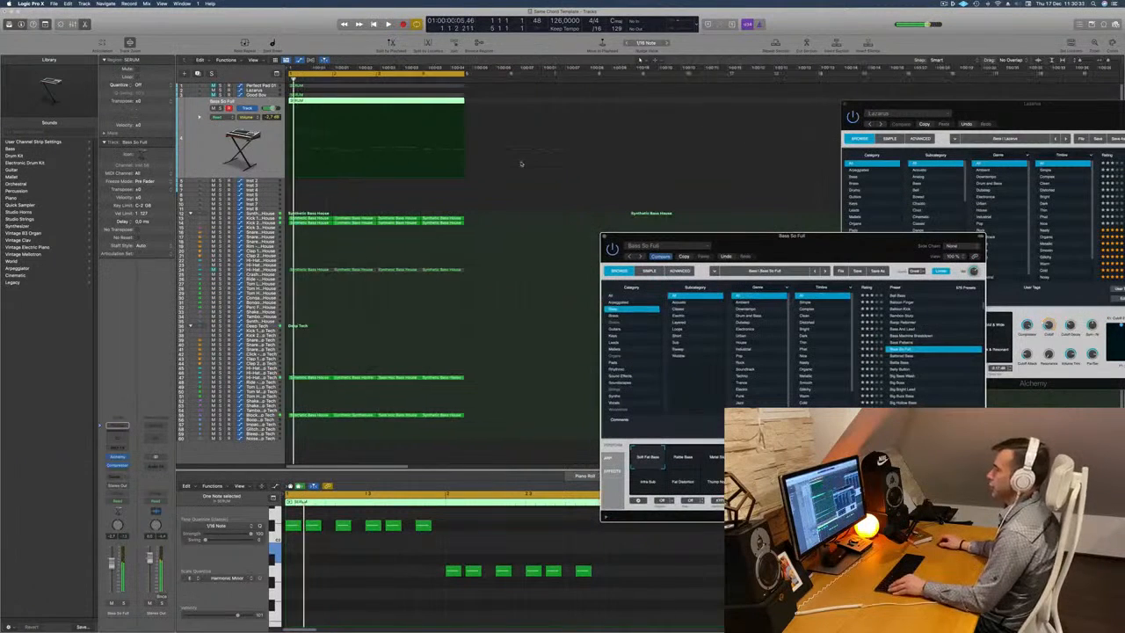
pyautogui.press('super+r')
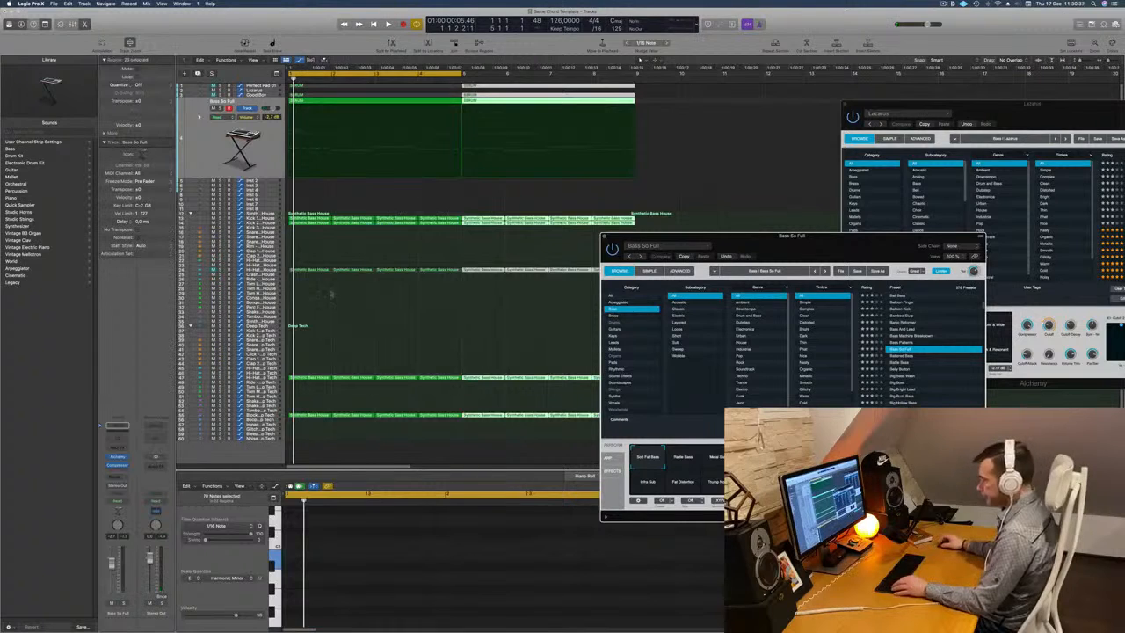
pyautogui.click(348, 324)
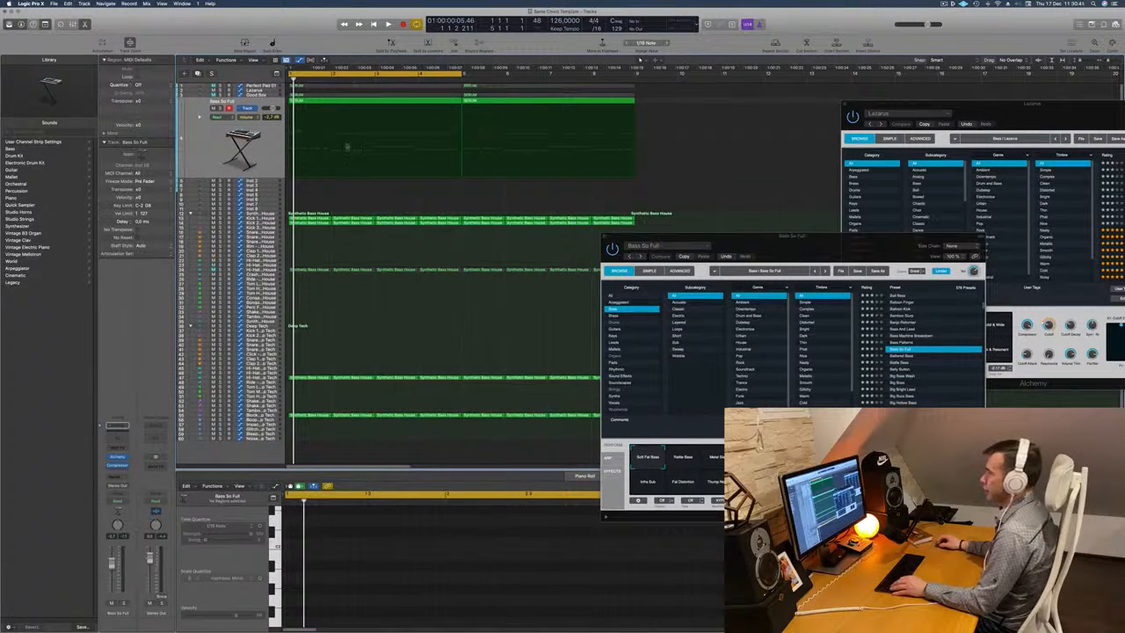
# Split the three SERUM regions in the first four bars at bar 2 and delete their bar 2 to 4 parts.
pyautogui.click(322, 100)
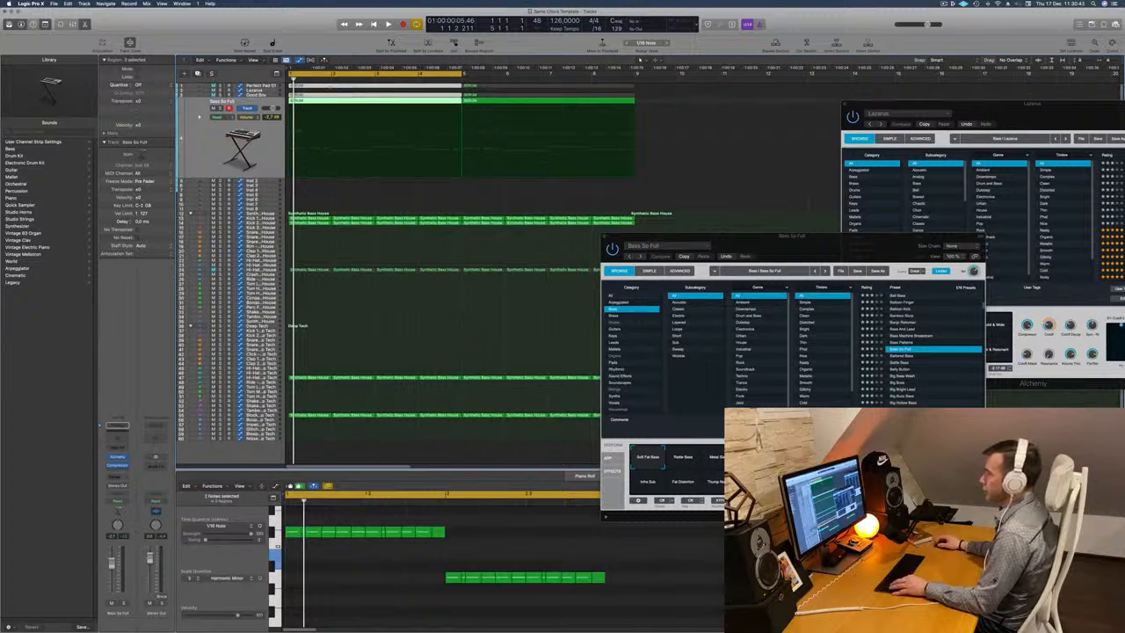
pyautogui.keyDown('super'); pyautogui.click(331, 87); pyautogui.keyUp('super')
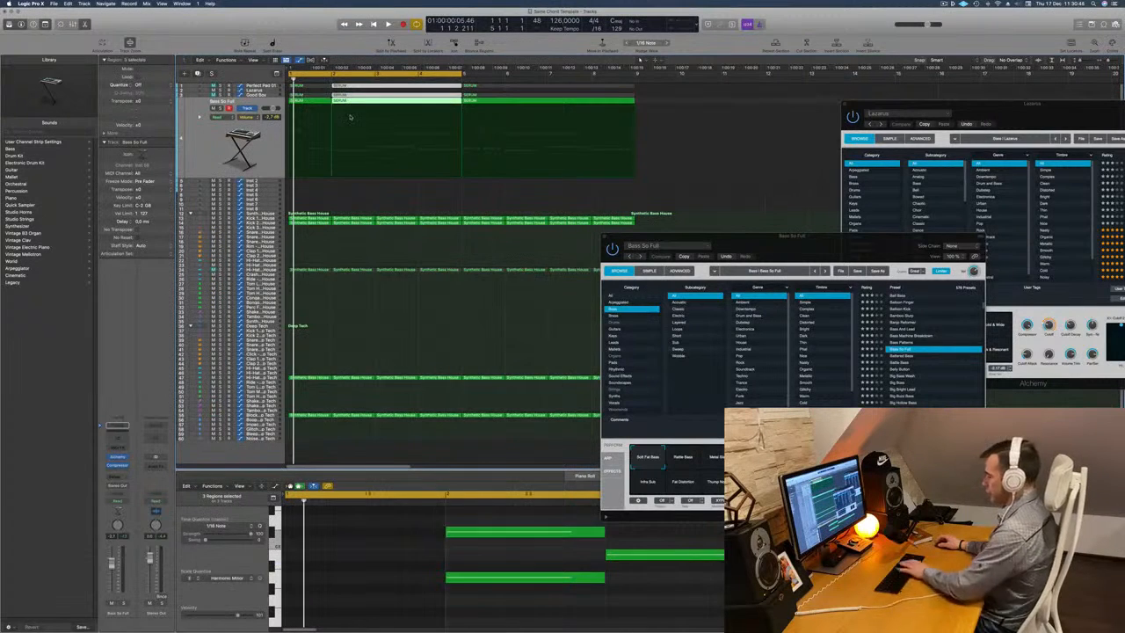
pyautogui.press('Delete')
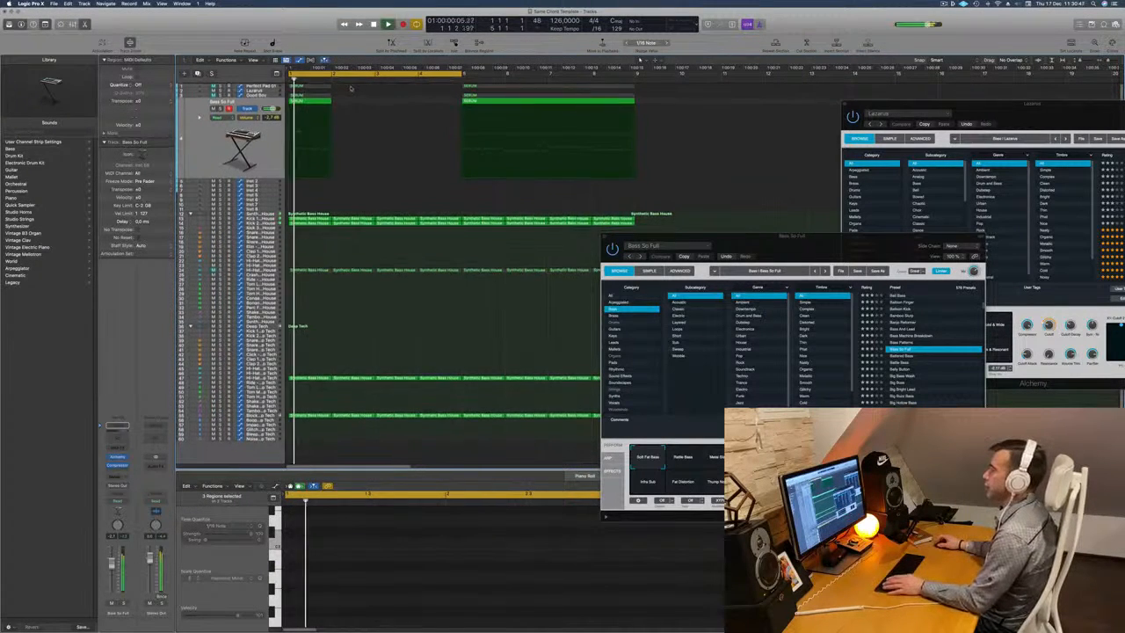
# Copy the three one-bar SERUM regions into bars 2, 3 and 4 and play the new bass pattern.
pyautogui.click(321, 101)
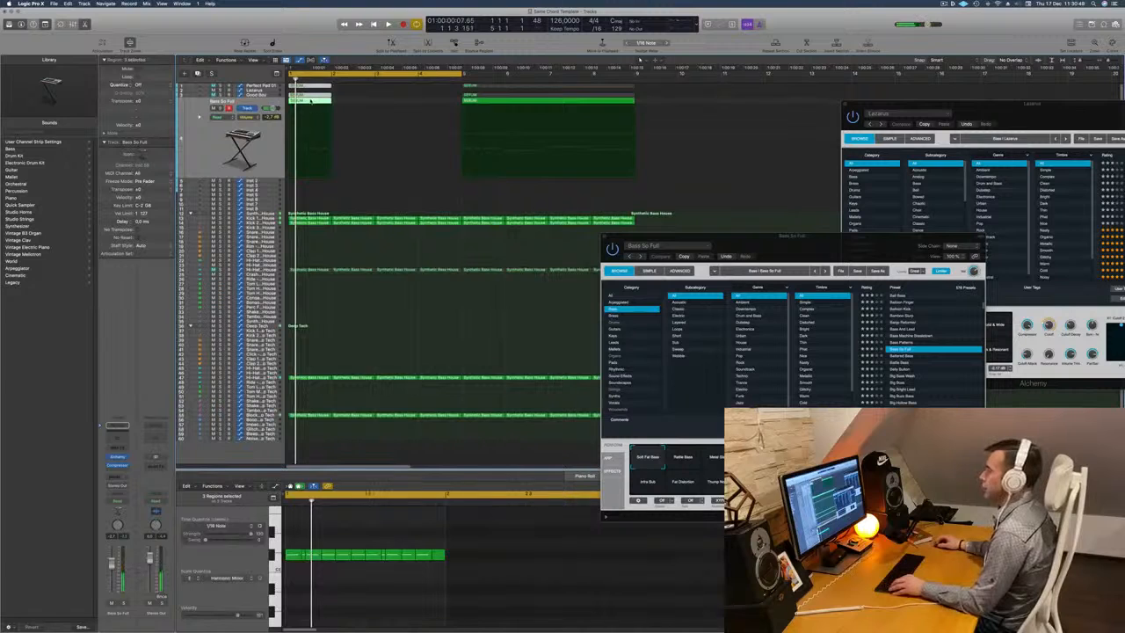
pyautogui.moveTo(310, 101); pyautogui.dragTo(429, 109)
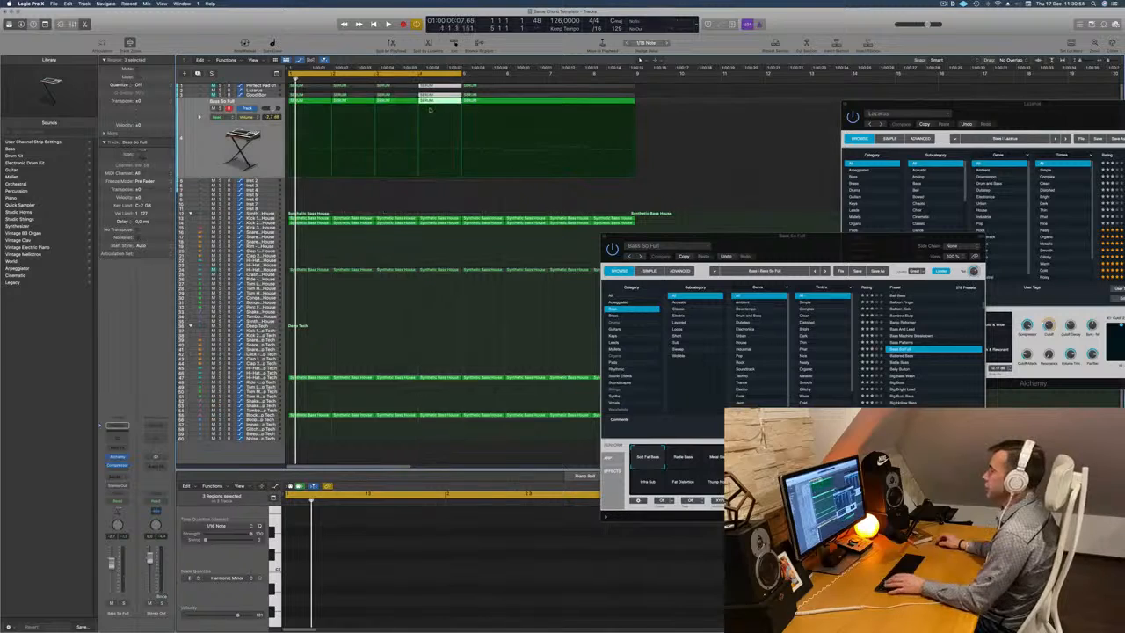
pyautogui.press('space')
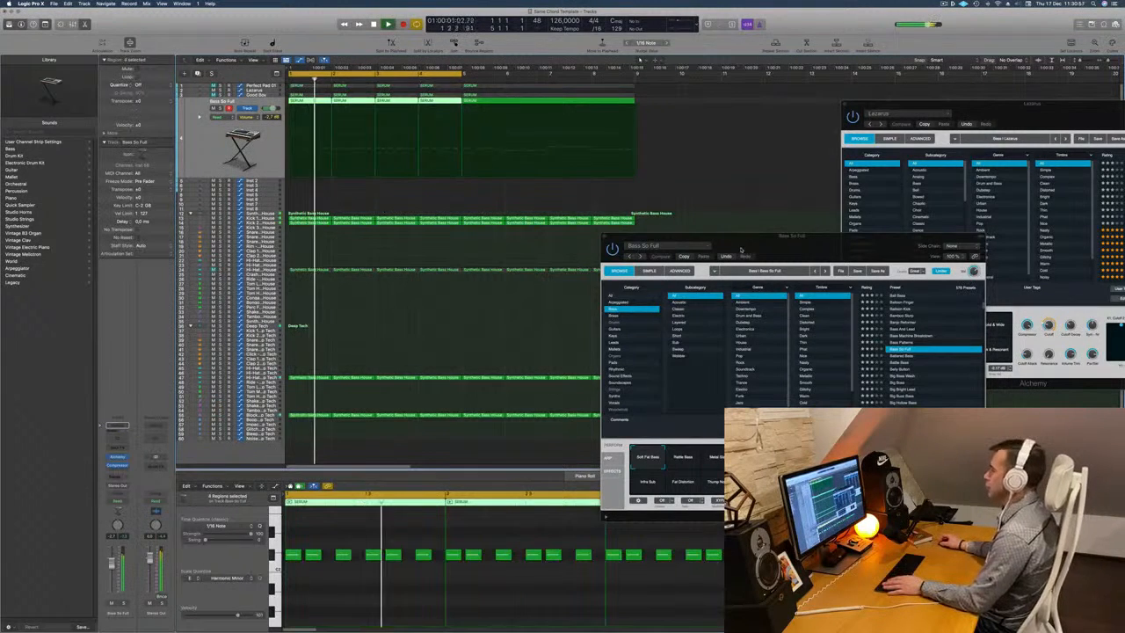
# Close the Bass So Full Alchemy window and stop playback.
pyautogui.moveTo(741, 249); pyautogui.dragTo(602, 250)
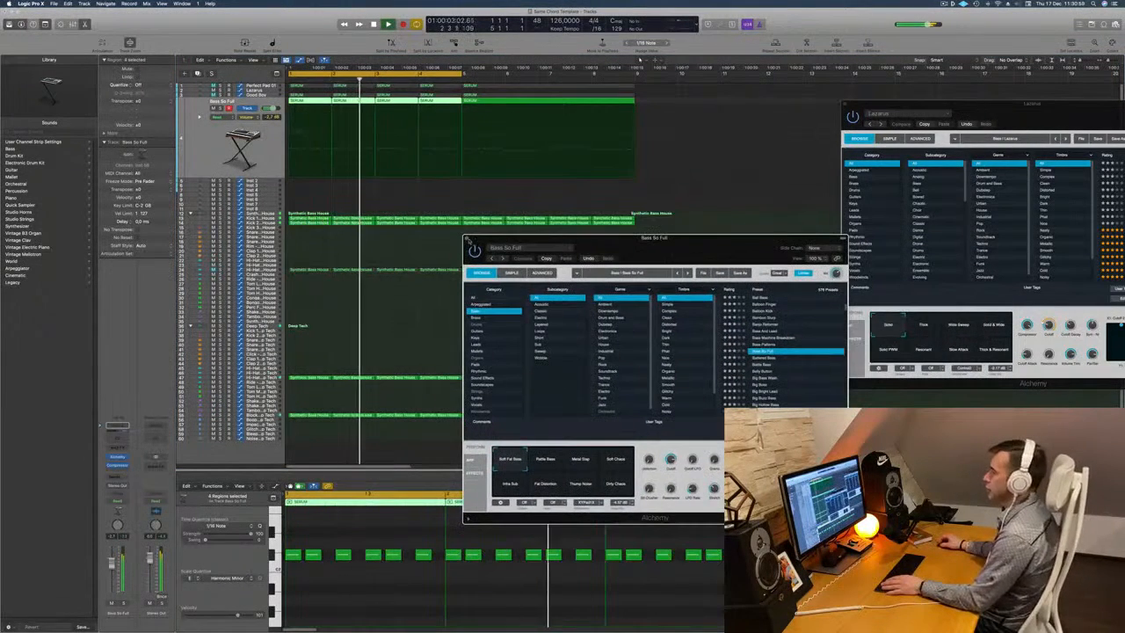
pyautogui.click(466, 238)
pyautogui.press('space')
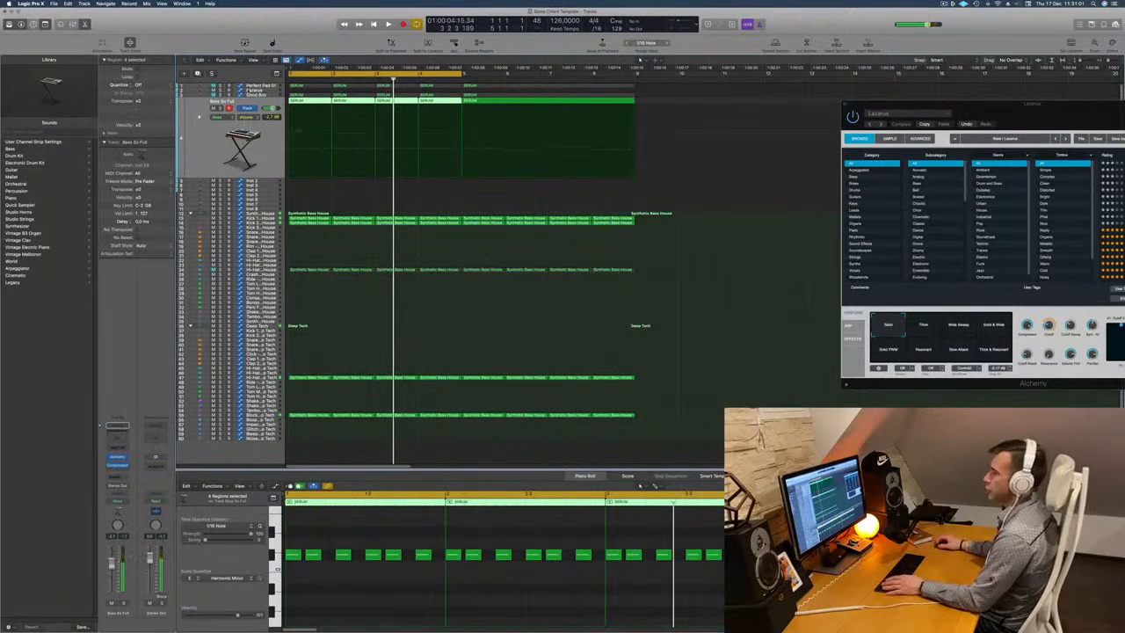
# Unmute the Good Boy track and listen to it together with the Bass So Full layer.
pyautogui.click(252, 96)
pyautogui.press('space')
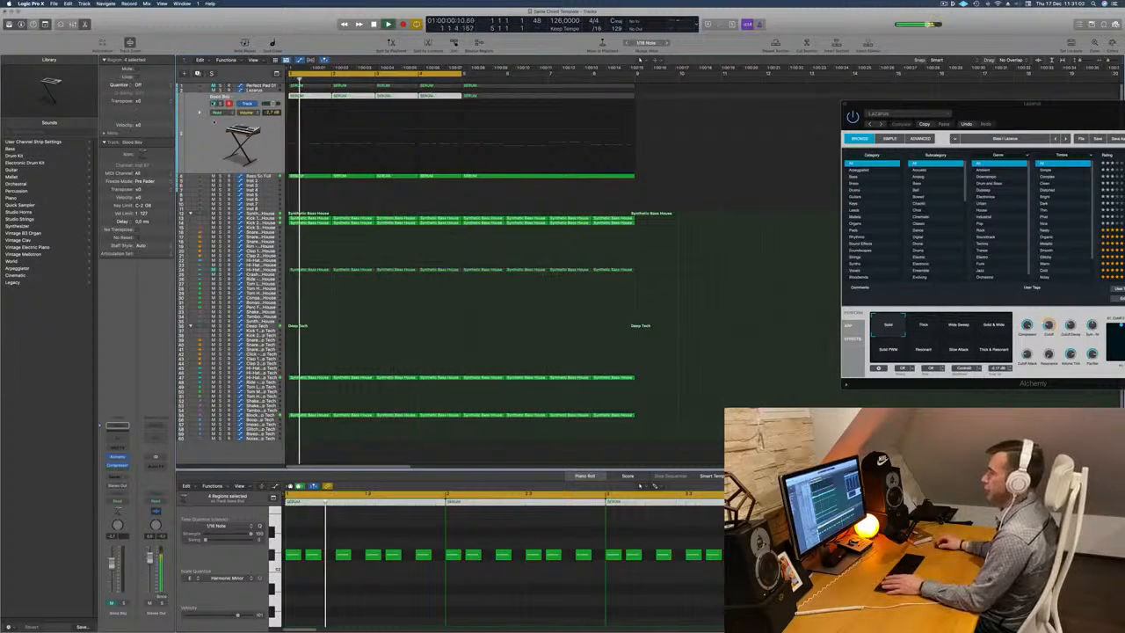
pyautogui.press('space')
pyautogui.click(213, 104)
pyautogui.press('space')
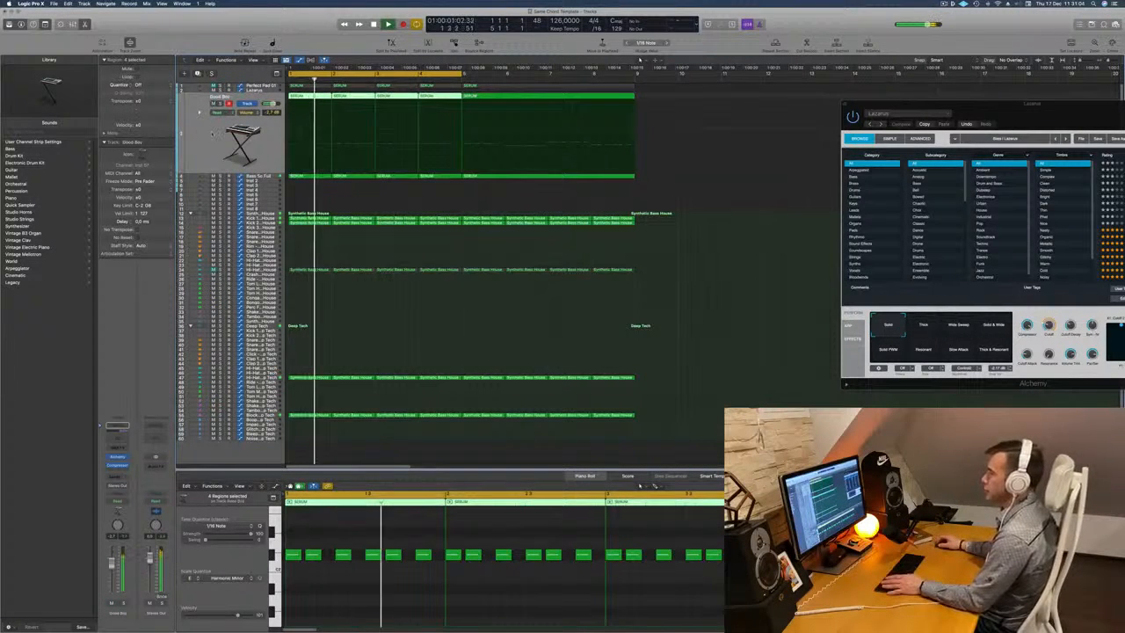
pyautogui.press('space')
pyautogui.press('space')
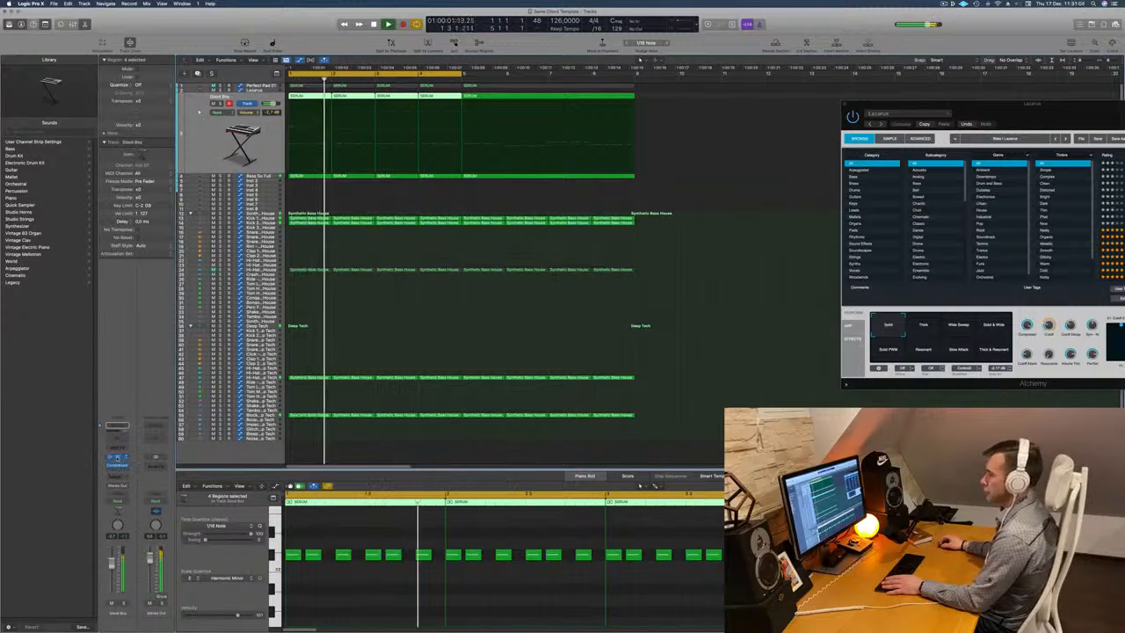
# Open the Good Boy track's Alchemy and switch its performance snapshot to Bass Delays.
pyautogui.click(117, 457)
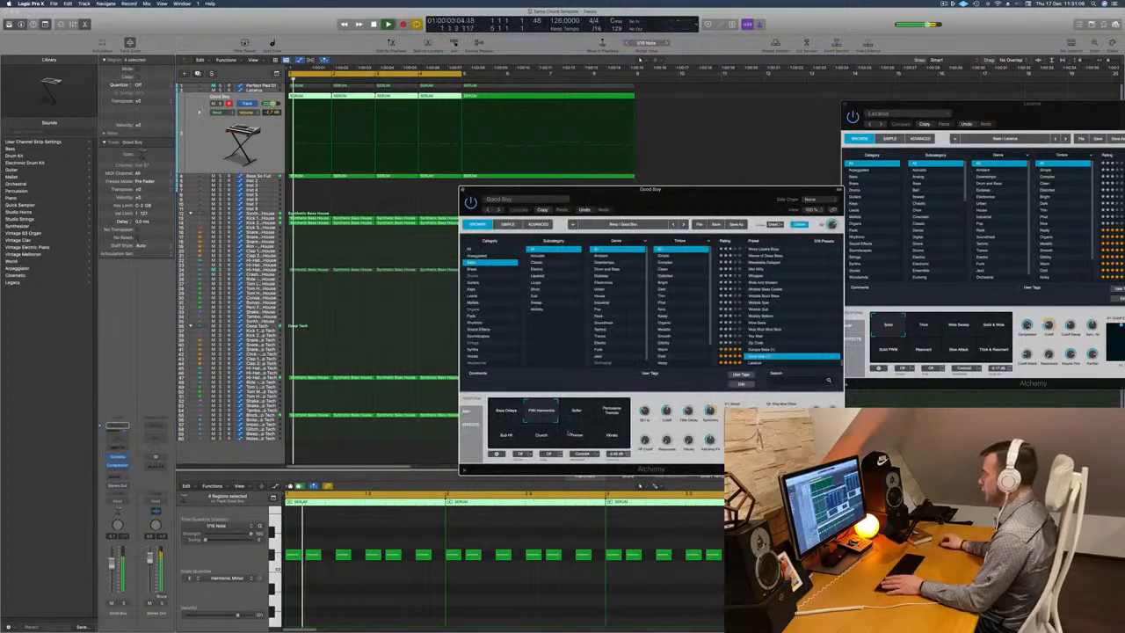
pyautogui.click(577, 415)
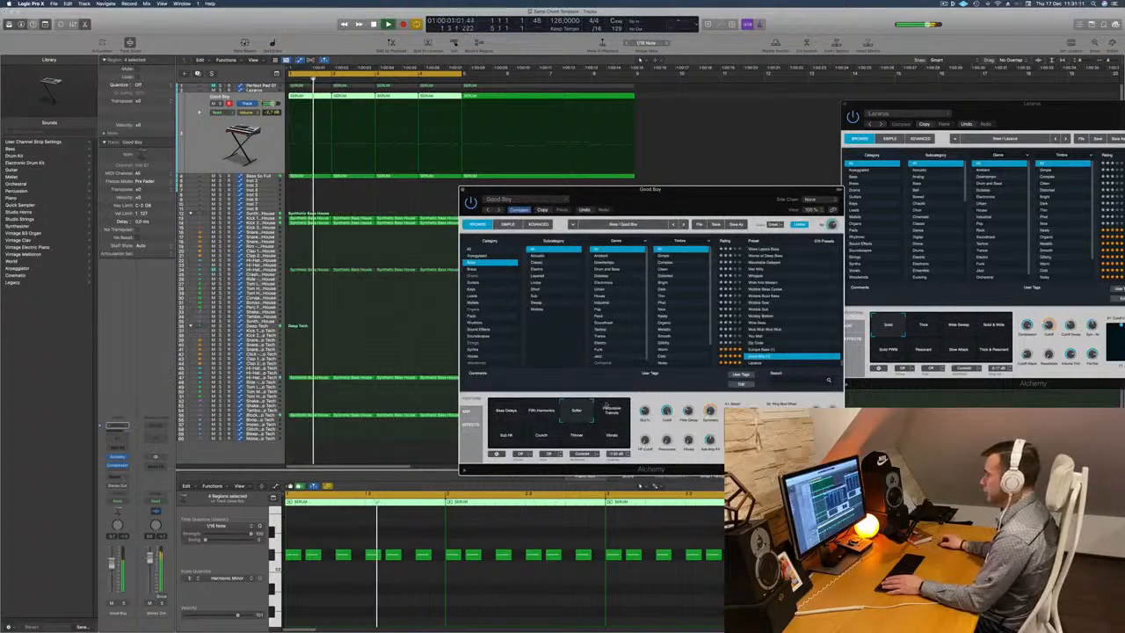
pyautogui.click(508, 411)
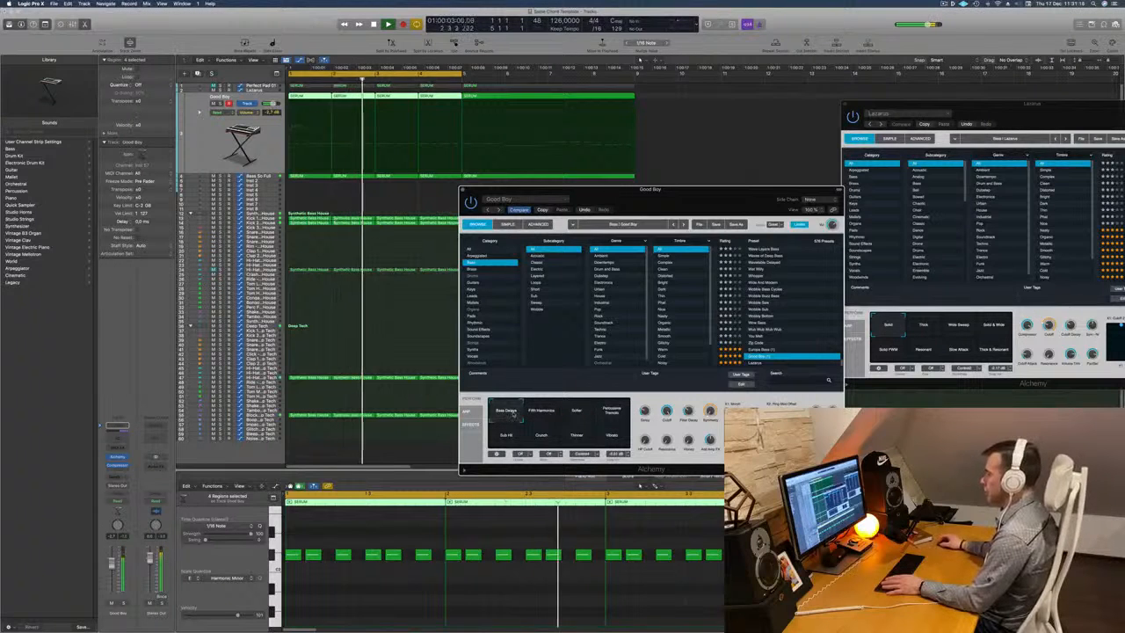
# Add a Channel EQ to the Good Boy track with a low cut at 90 Hz, 12 dB/Oct, and replay the loop.
pyautogui.click(117, 427)
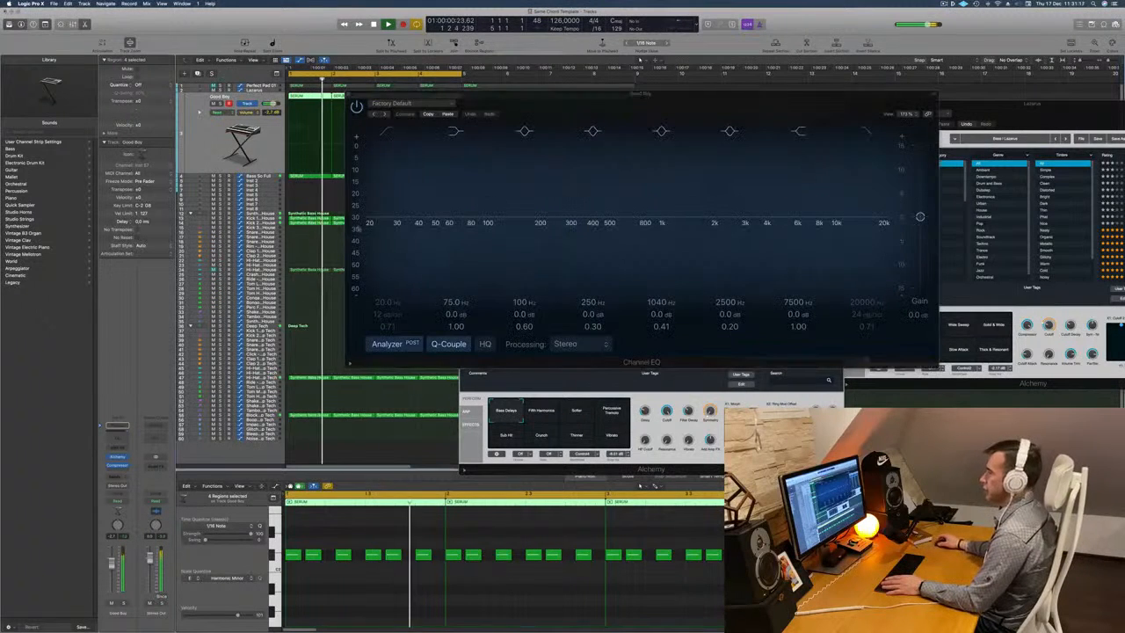
pyautogui.moveTo(387, 139)
pyautogui.mouseDown()
pyautogui.moveTo(542, 156)
pyautogui.moveTo(447, 163)
pyautogui.mouseUp()
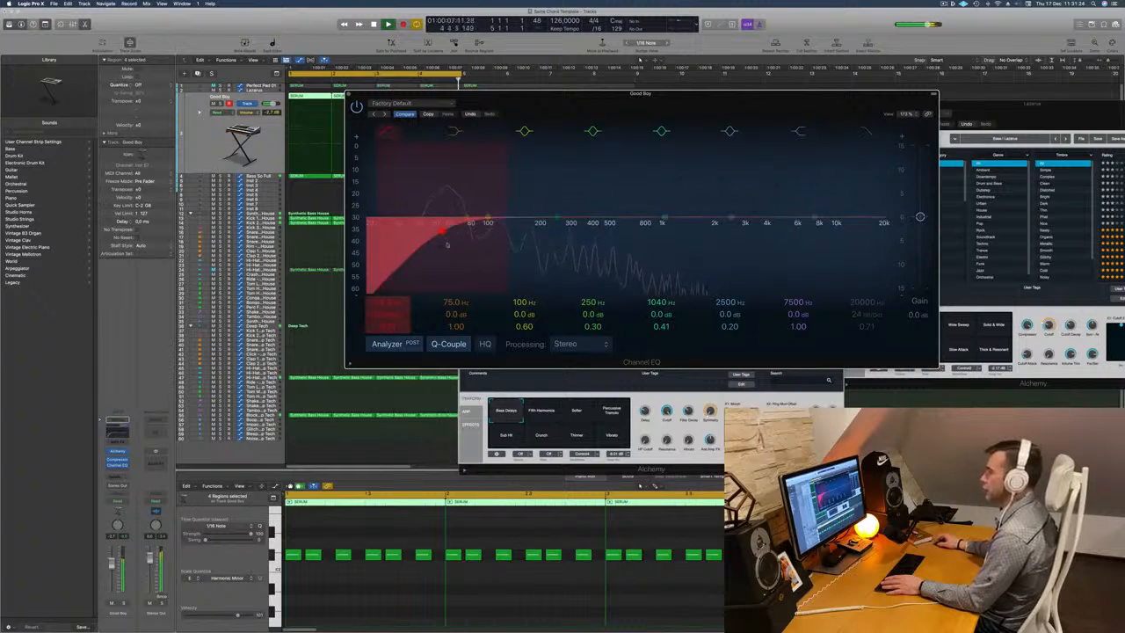
pyautogui.moveTo(447, 244); pyautogui.dragTo(487, 244)
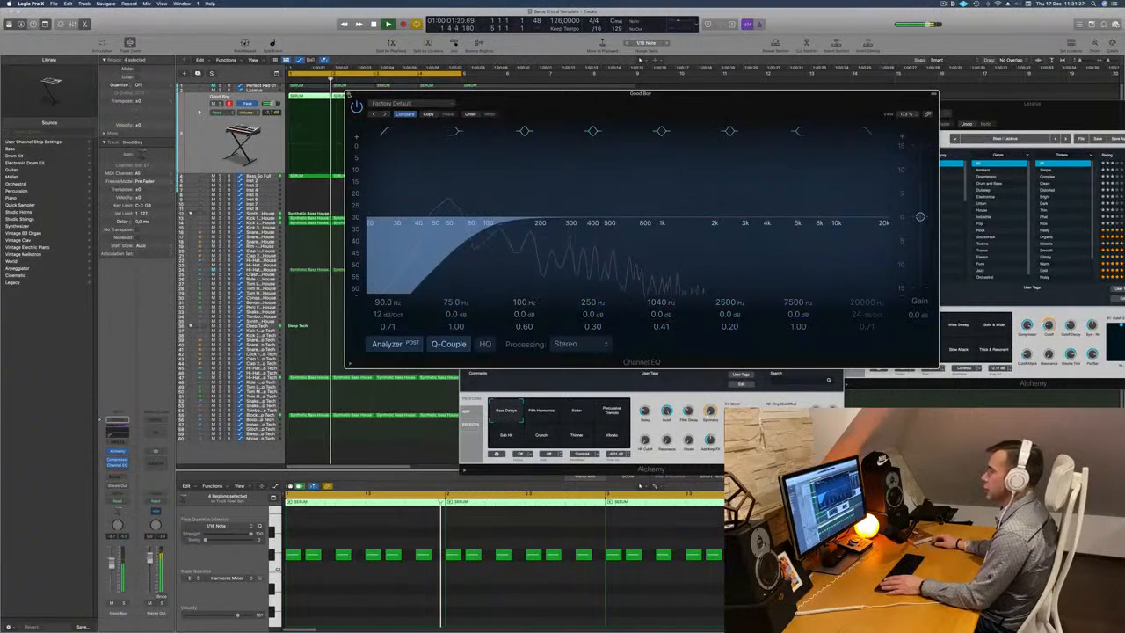
pyautogui.click(349, 94)
pyautogui.press('Return')
pyautogui.press('Return')
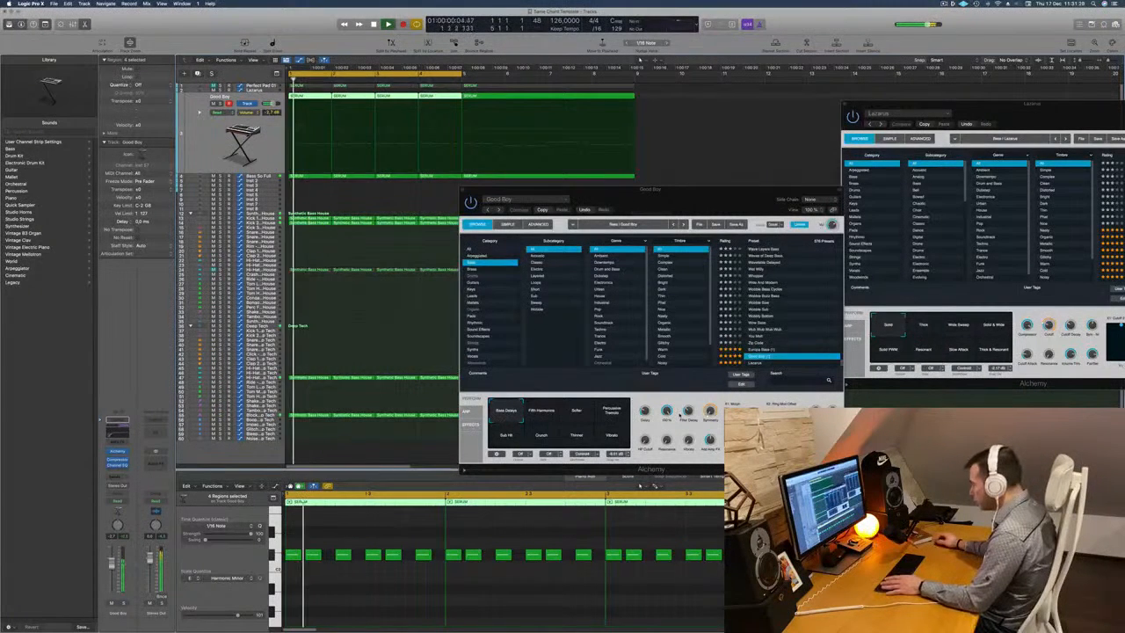
# Tweak Good Boy's Alchemy performance controls, including Filter Decay, and close the Alchemy window.
pyautogui.moveTo(688, 411); pyautogui.dragTo(690, 396)
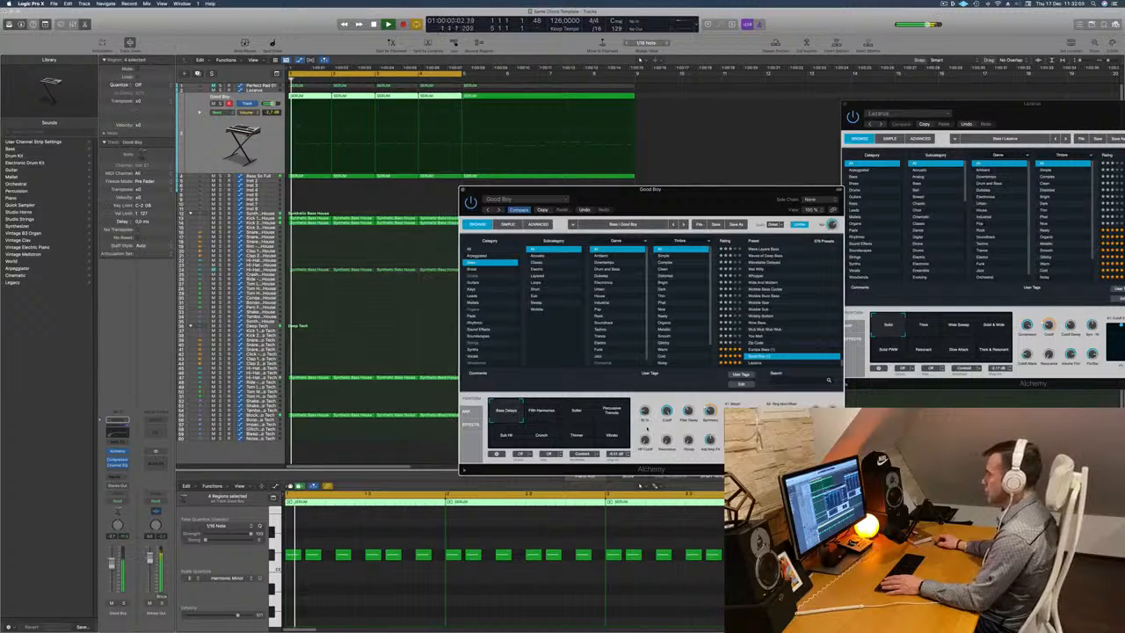
pyautogui.click(682, 186)
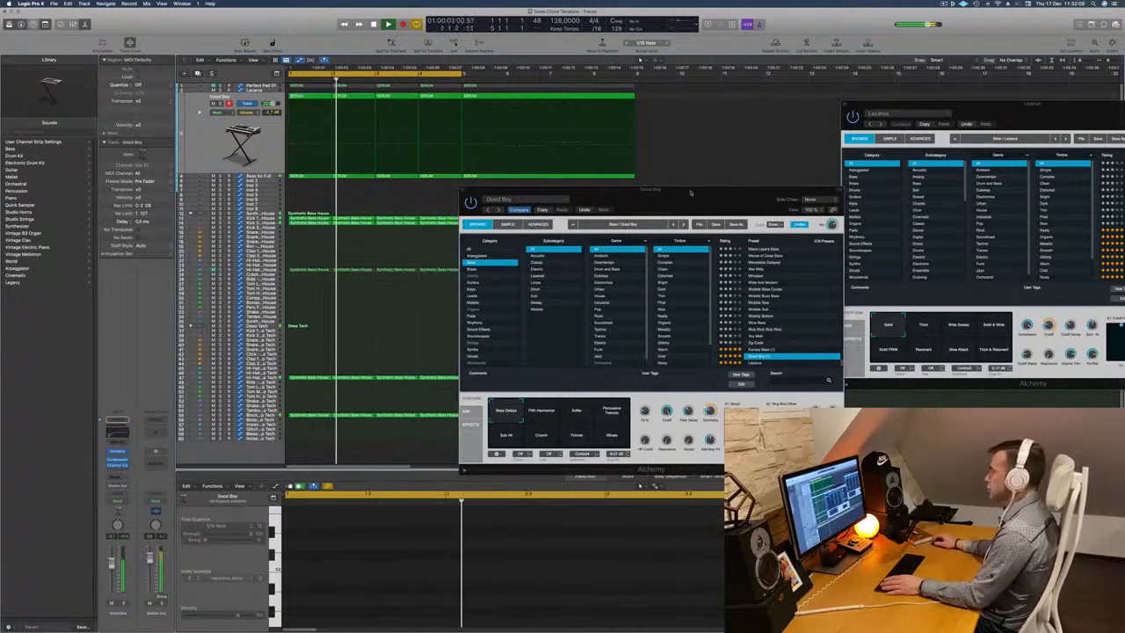
pyautogui.moveTo(682, 186); pyautogui.dragTo(695, 186)
pyautogui.click(476, 189)
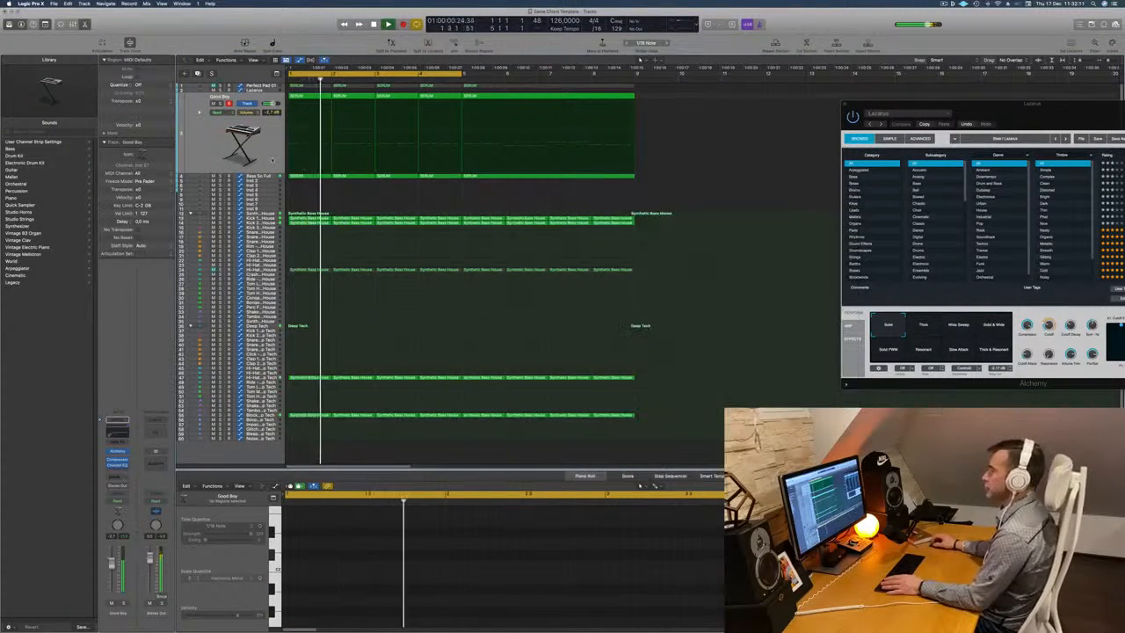
pyautogui.press('space')
# Copy the first one-bar SERUM chord region from the Perfect Pad track to bar 1 of the Inst 2 track.
pyautogui.press('space')
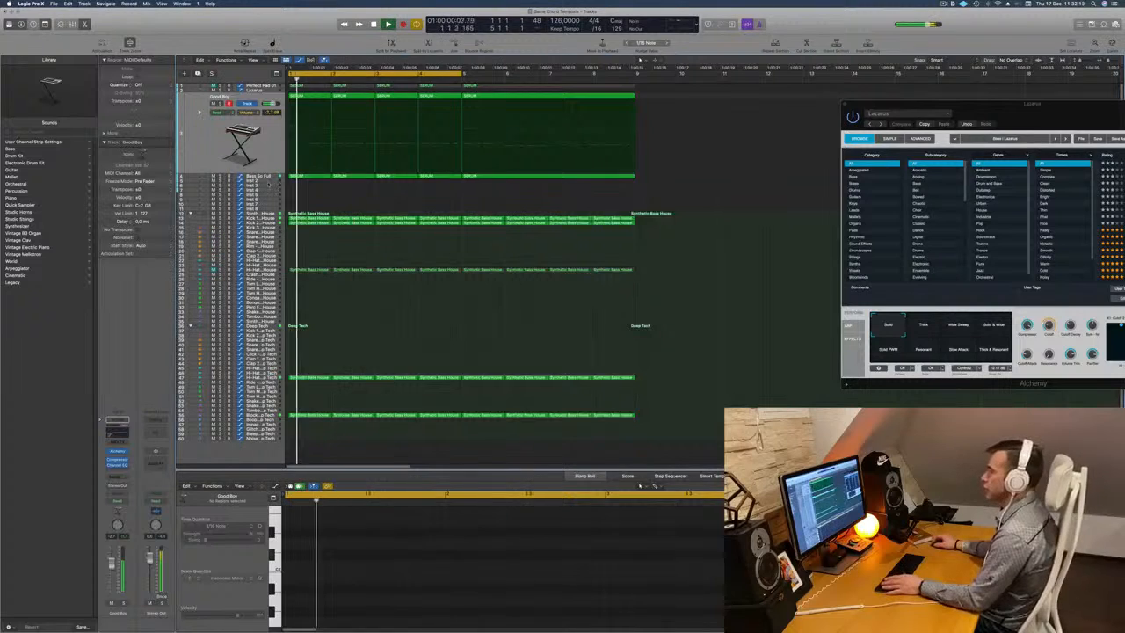
pyautogui.click(270, 181)
pyautogui.press('space')
pyautogui.press('space')
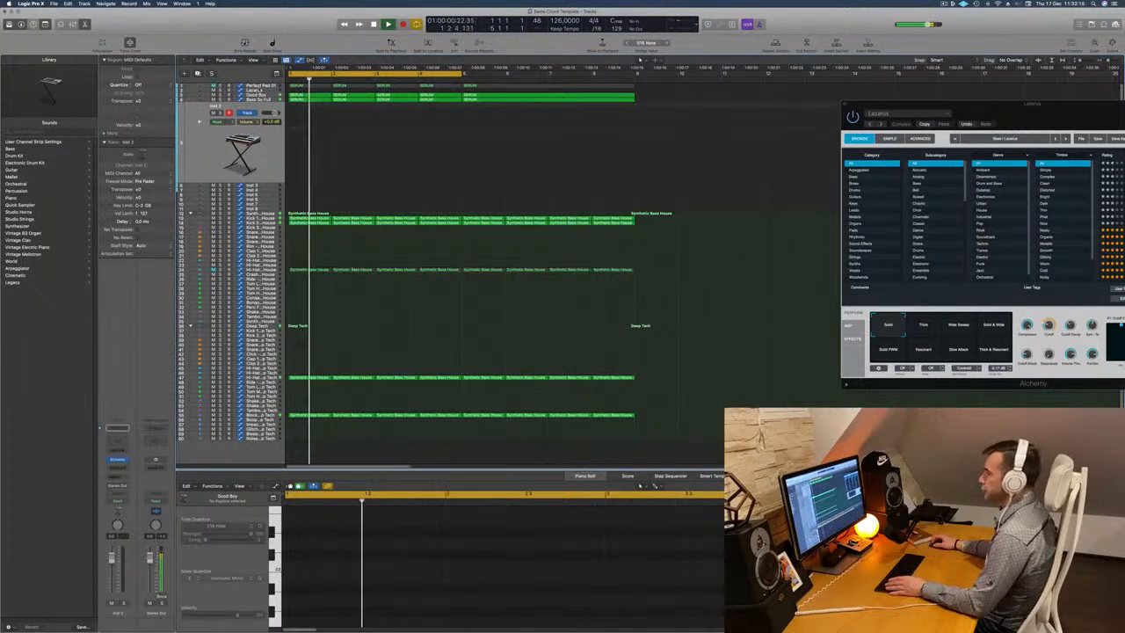
pyautogui.click(258, 90)
pyautogui.click(305, 85)
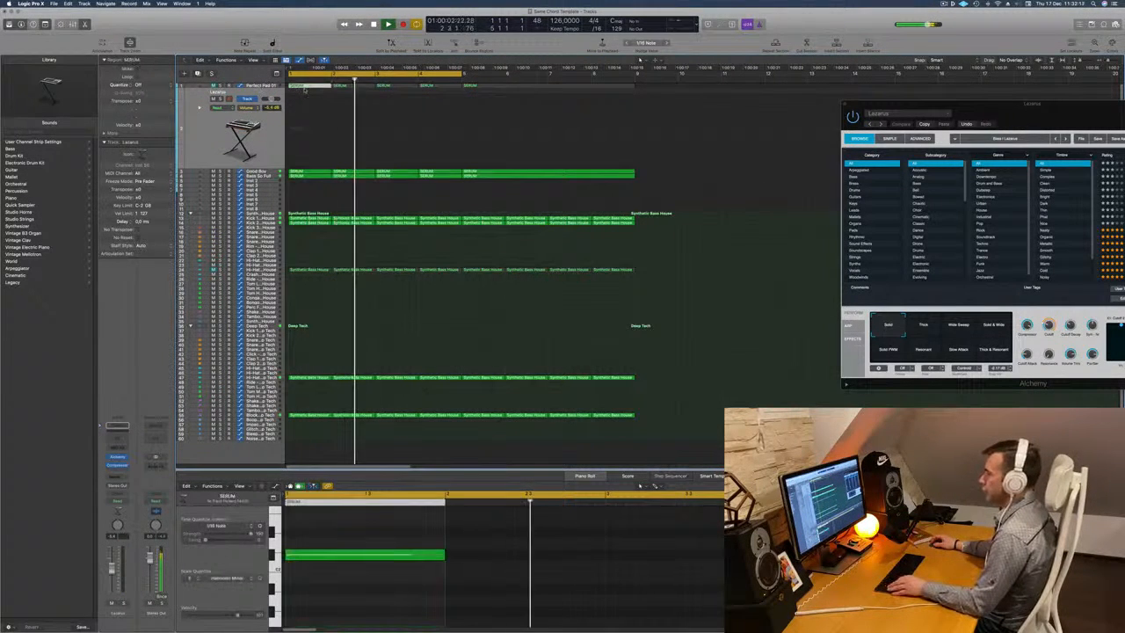
pyautogui.moveTo(305, 85); pyautogui.dragTo(298, 185)
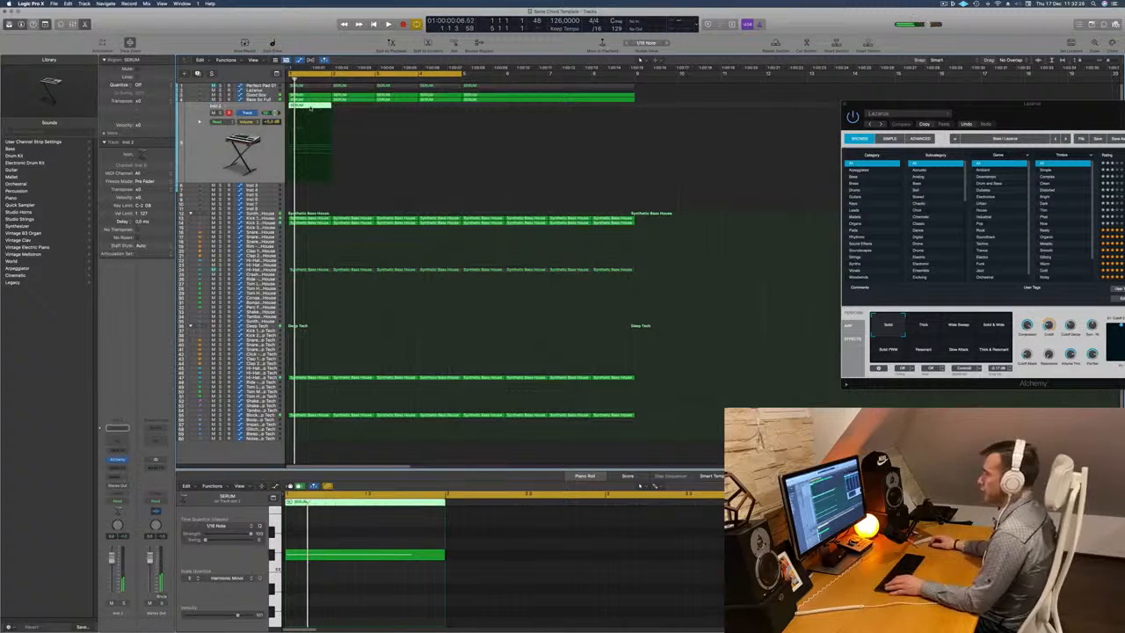
# Shorten the four chord notes of the Inst 2 region to a stab about a sixteenth note long and play it.
pyautogui.press('p')
pyautogui.doubleClick(310, 107)
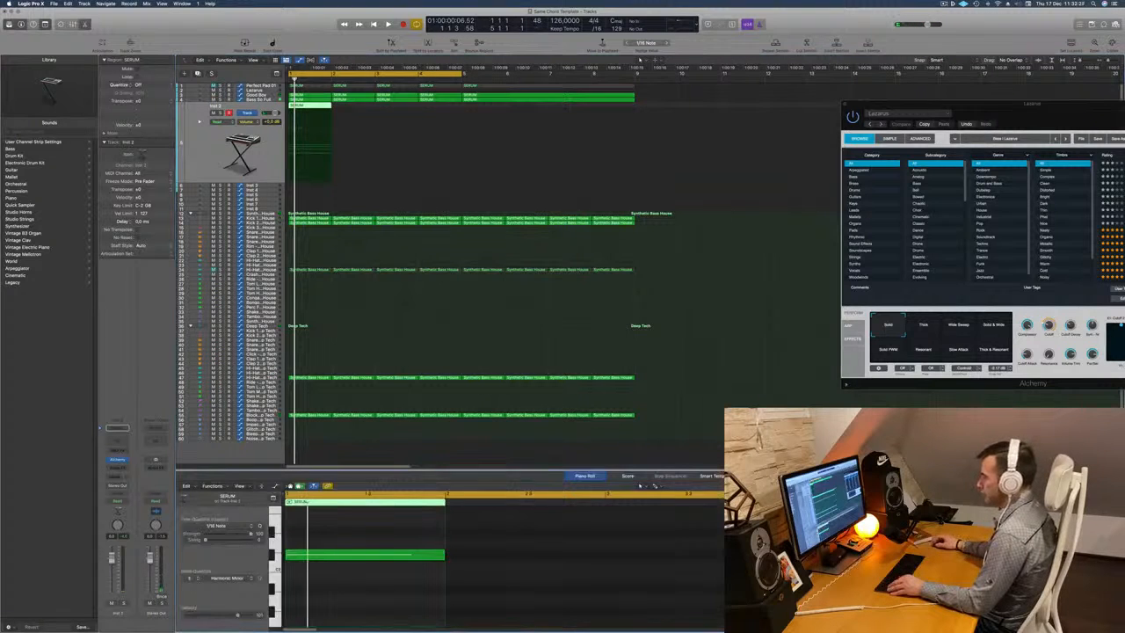
pyautogui.scroll(-5, 362, 545)
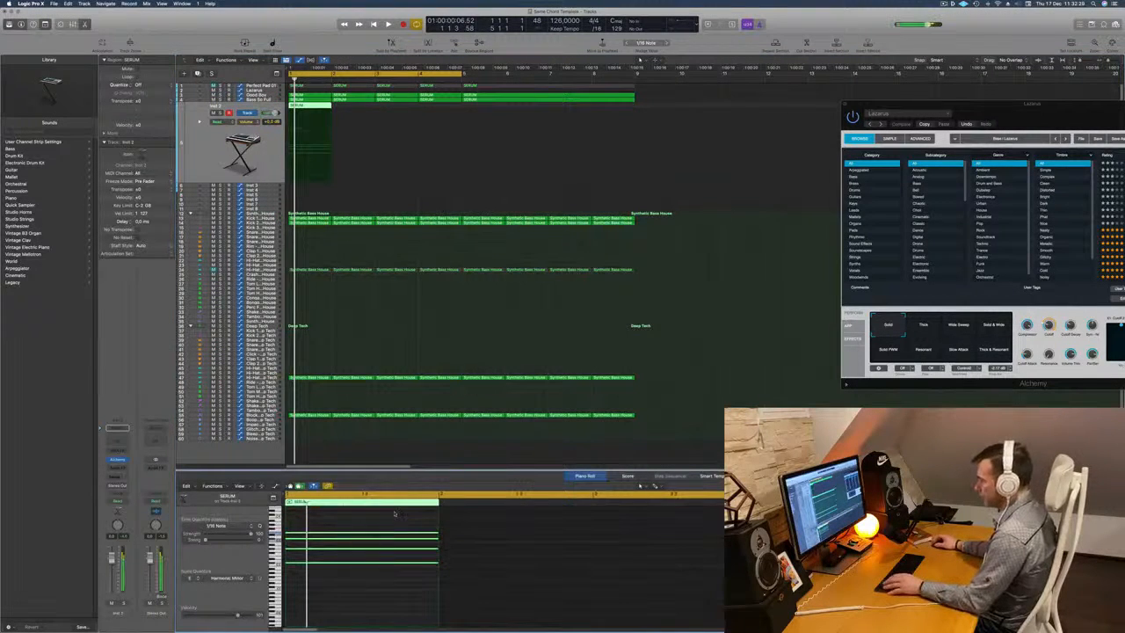
pyautogui.moveTo(439, 534); pyautogui.dragTo(294, 534)
pyautogui.press('space')
pyautogui.press('space')
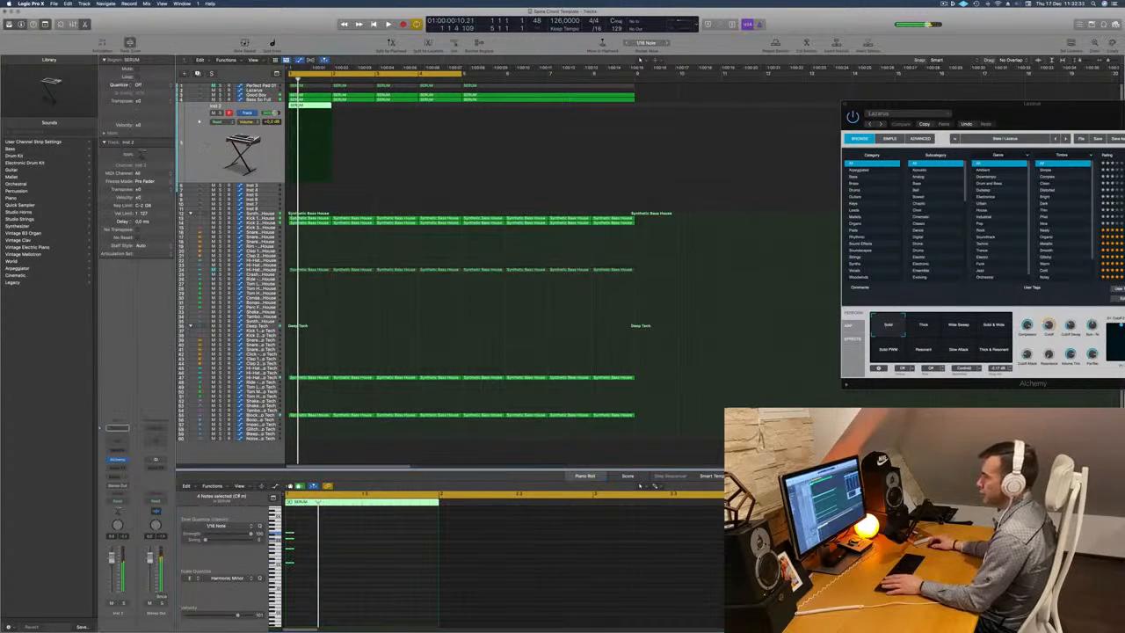
# Add a send to Bus 8 on the Inst 2 track.
pyautogui.press('space')
pyautogui.press('space')
pyautogui.click(117, 477)
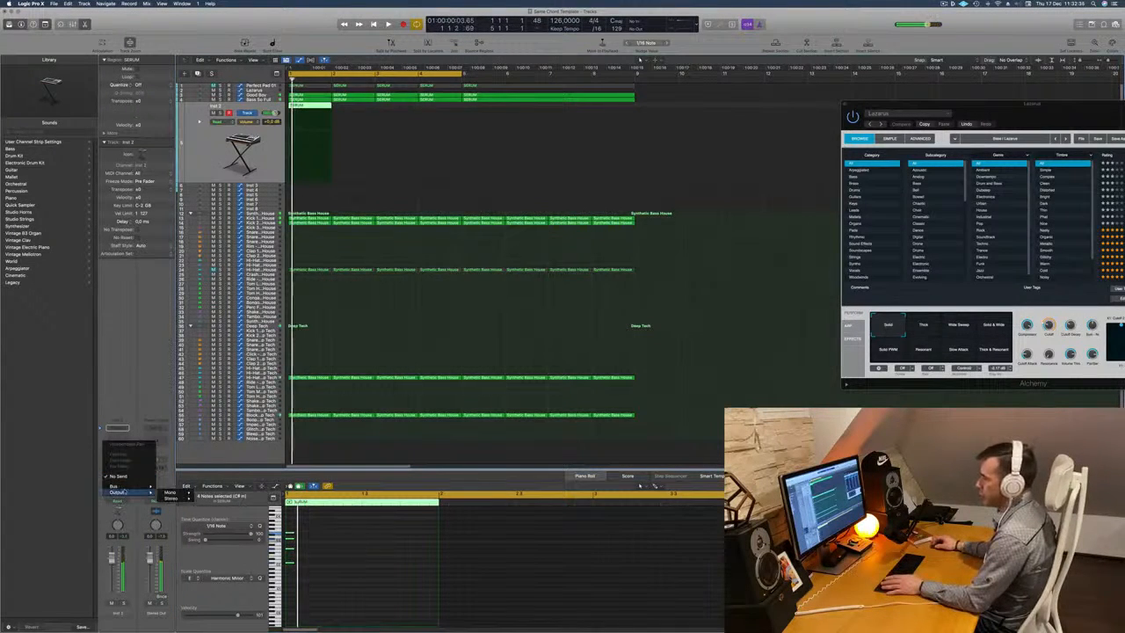
pyautogui.moveTo(126, 487)
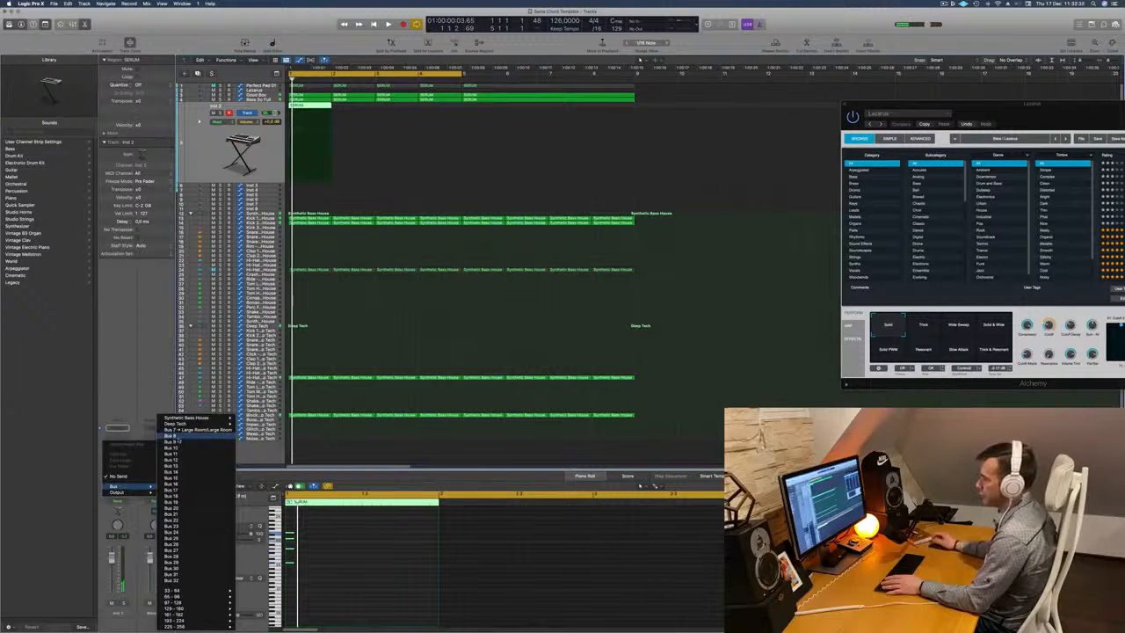
pyautogui.click(174, 435)
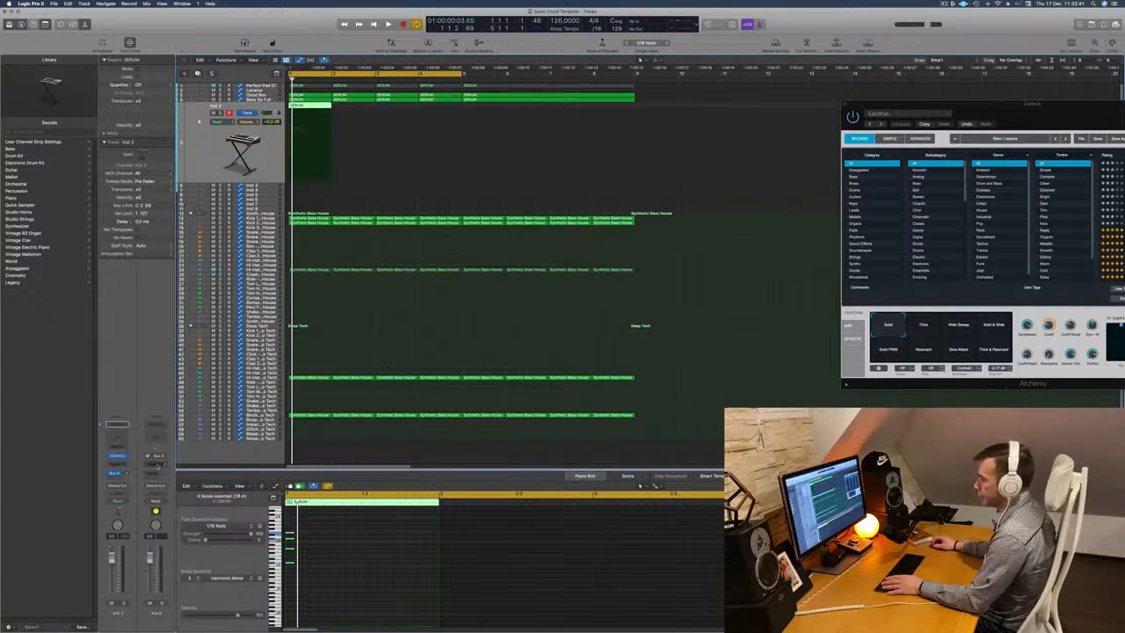
# Insert a stereo SilverVerb on the Aux 8 channel and load the grandiose preset.
pyautogui.click(156, 457)
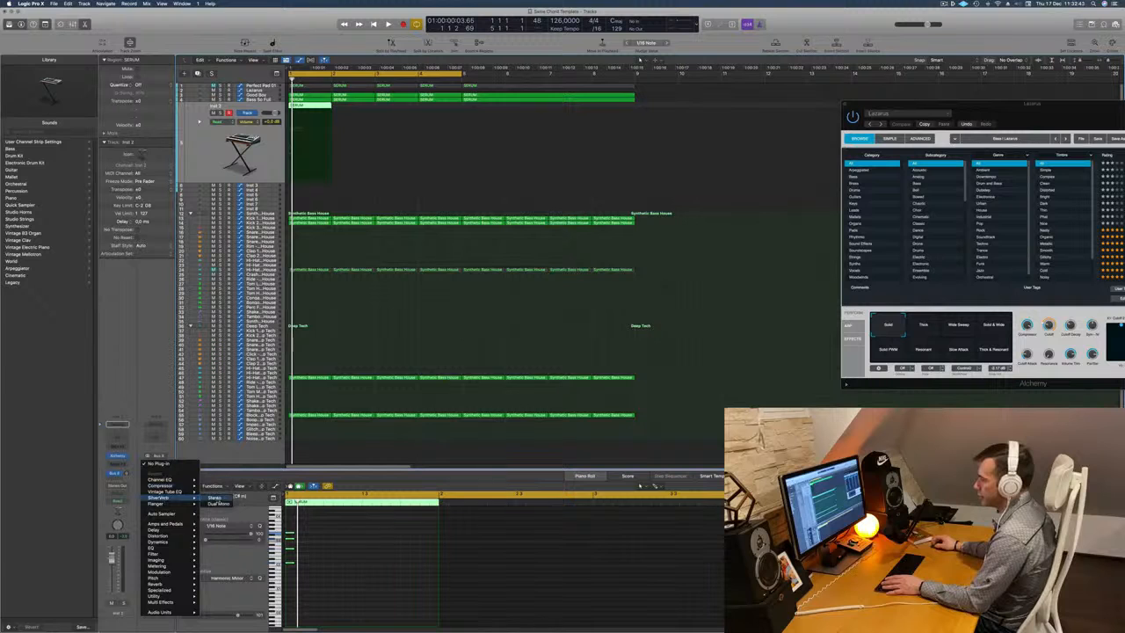
pyautogui.click(215, 497)
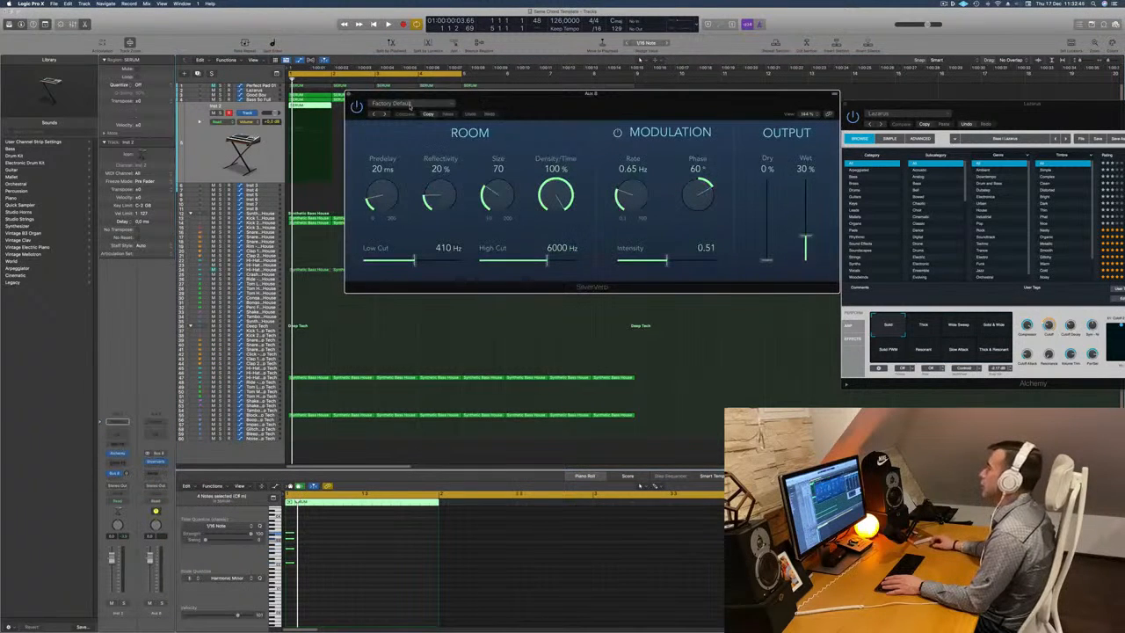
pyautogui.click(410, 107)
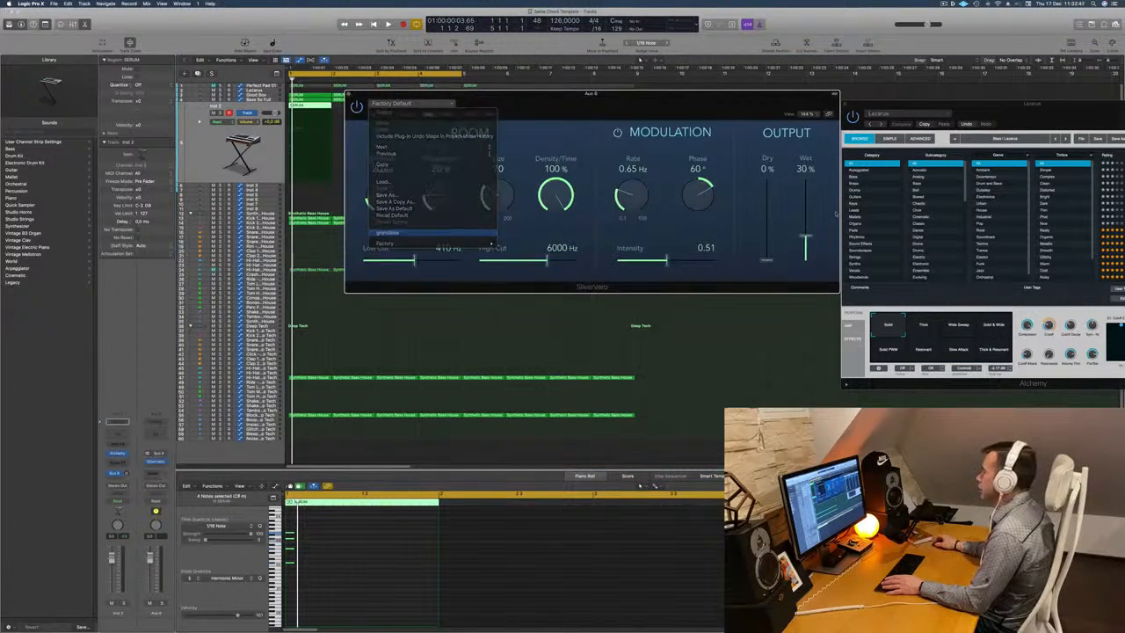
pyautogui.moveTo(659, 104); pyautogui.dragTo(867, 111)
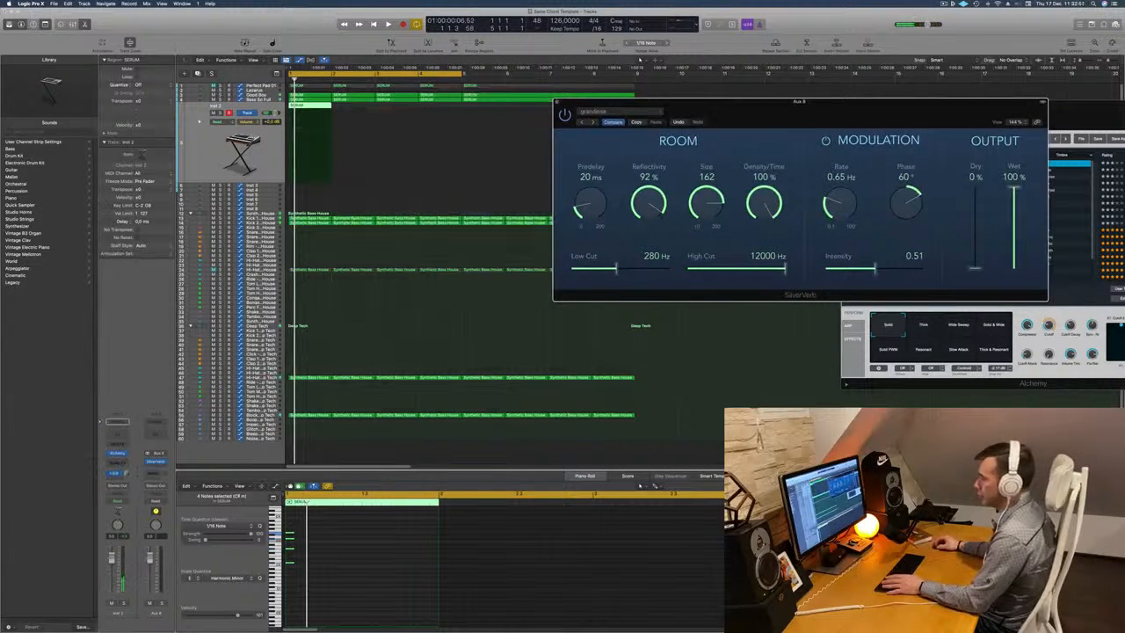
# Raise the Inst 2 track's Bus 8 send level and lower its volume while listening to the reverberated stab.
pyautogui.click(128, 475)
pyautogui.press('space')
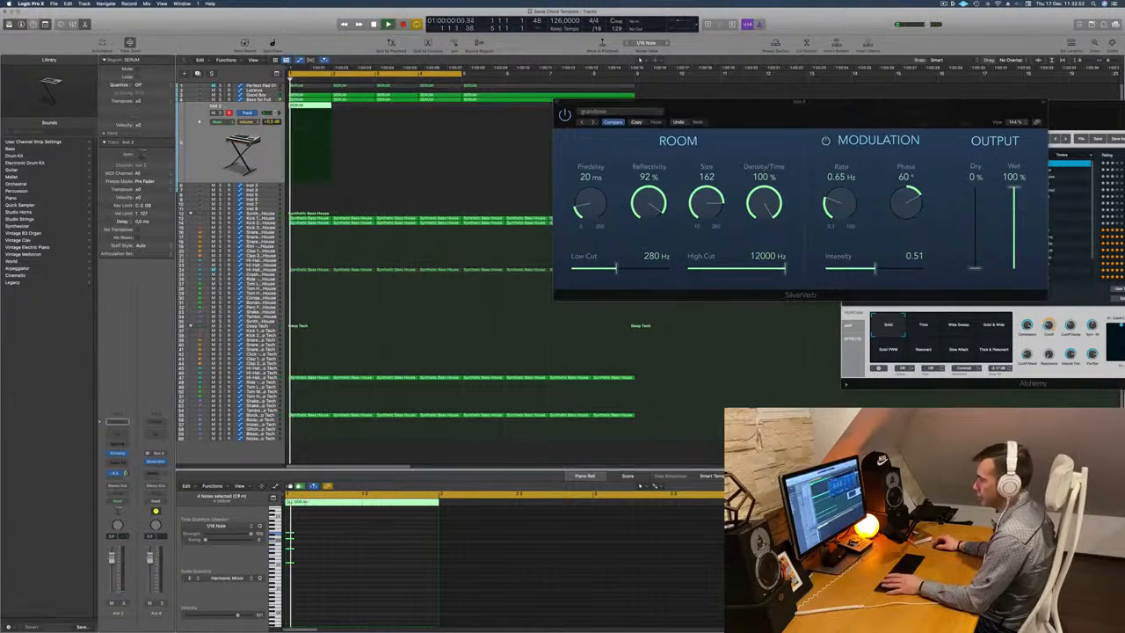
pyautogui.press('space')
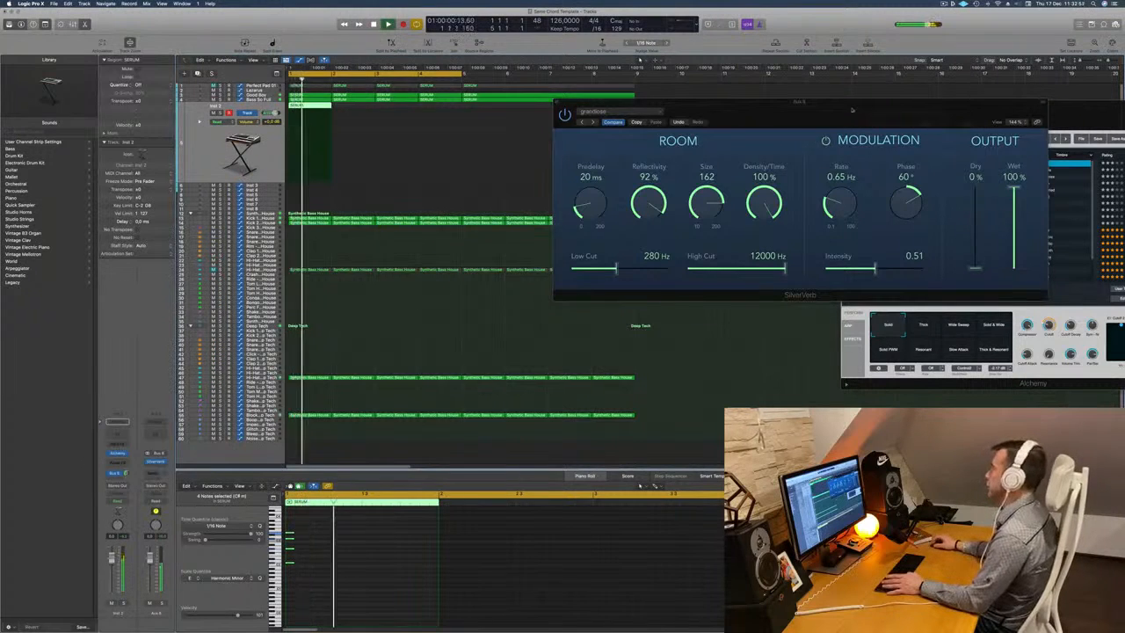
pyautogui.moveTo(1046, 101); pyautogui.dragTo(945, 111)
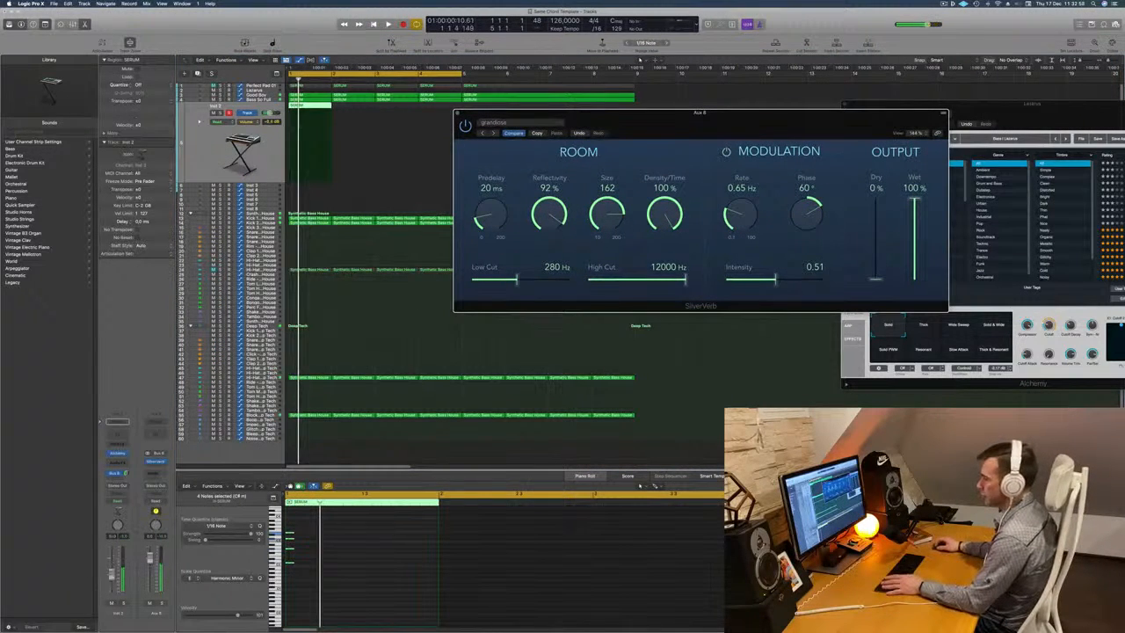
pyautogui.press('space')
pyautogui.press('space')
pyautogui.press('space')
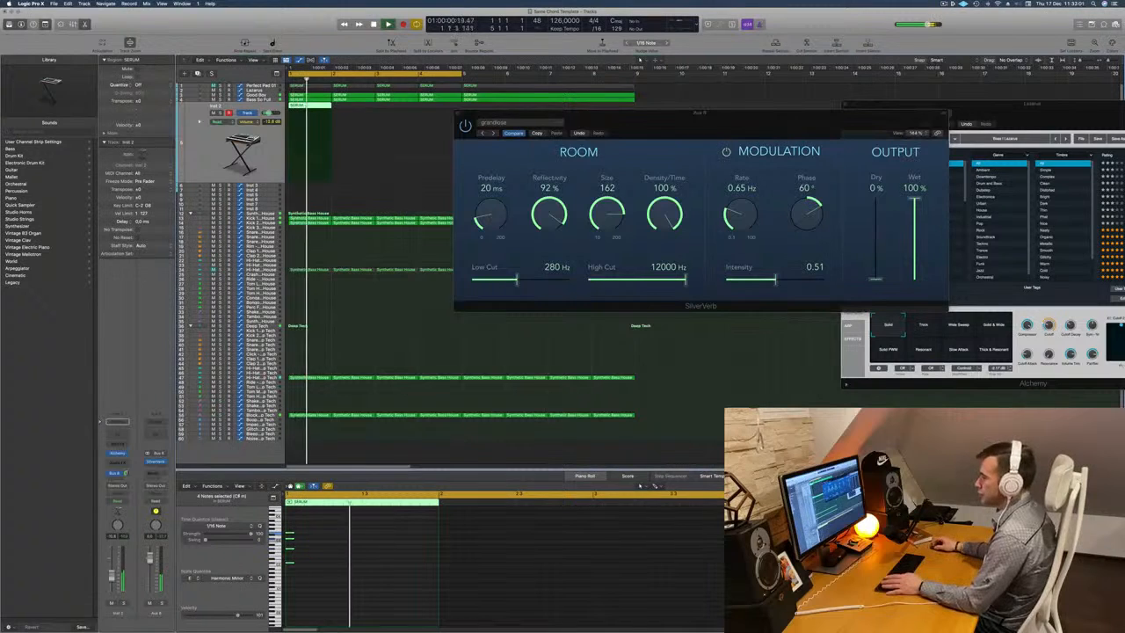
# Open the Inst 2 track's Alchemy and try the Metallic Swell snapshot during playback.
pyautogui.click(120, 455)
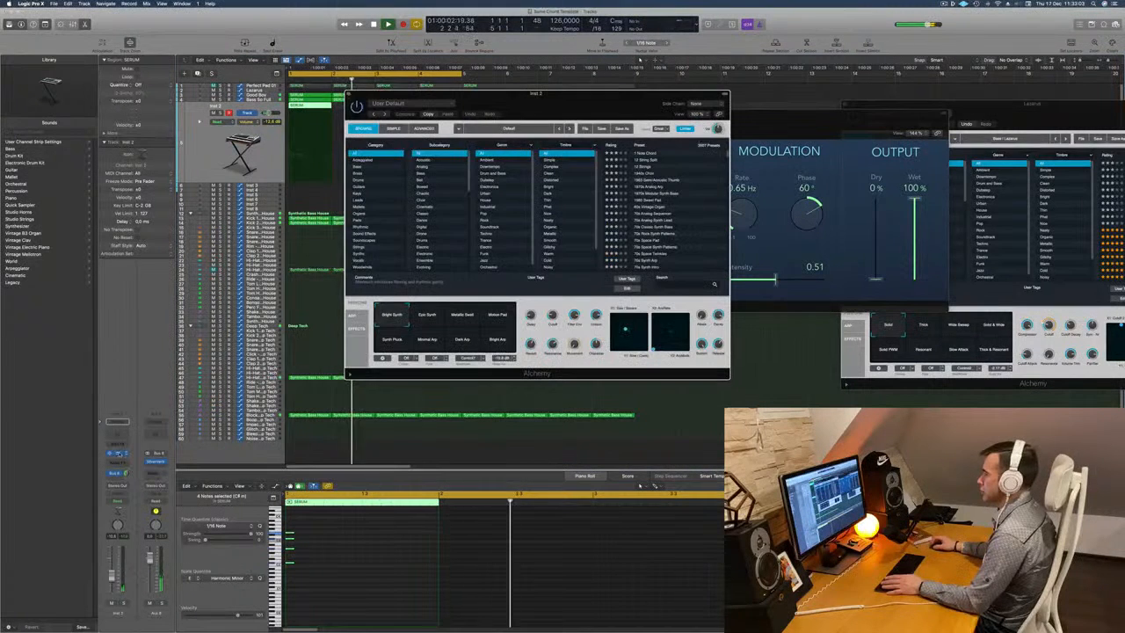
pyautogui.press('space')
pyautogui.press('space')
pyautogui.moveTo(533, 102); pyautogui.dragTo(609, 111)
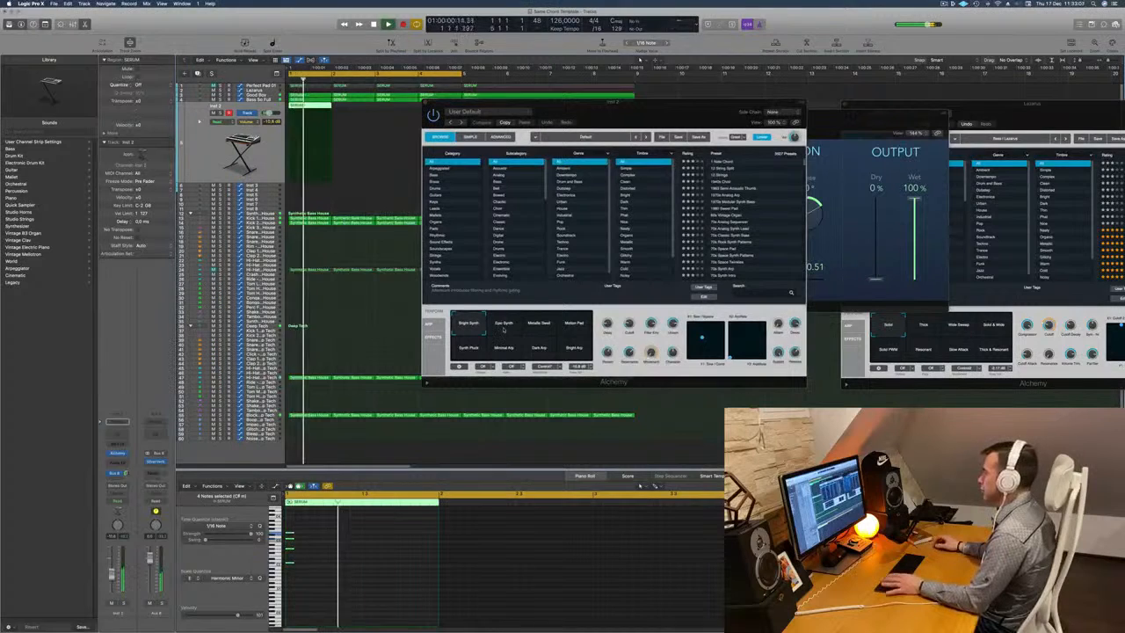
pyautogui.click(546, 325)
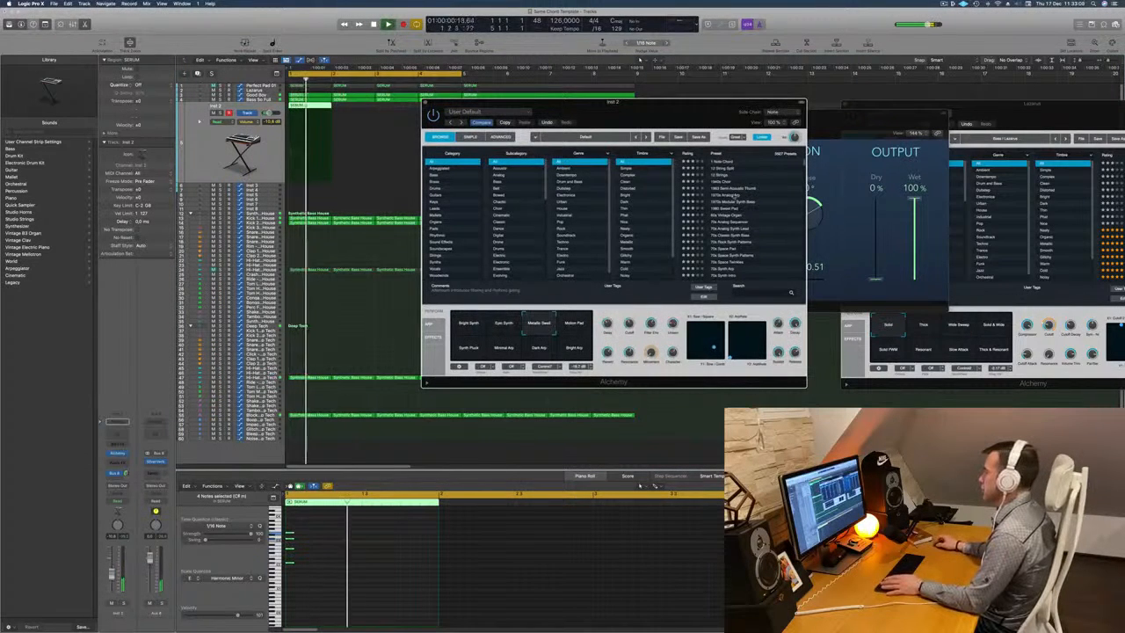
# Load the Brassy Pad Swell preset from the Brass category into the Inst 2 track's Alchemy.
pyautogui.scroll(-3, 732, 197)
pyautogui.click(434, 175)
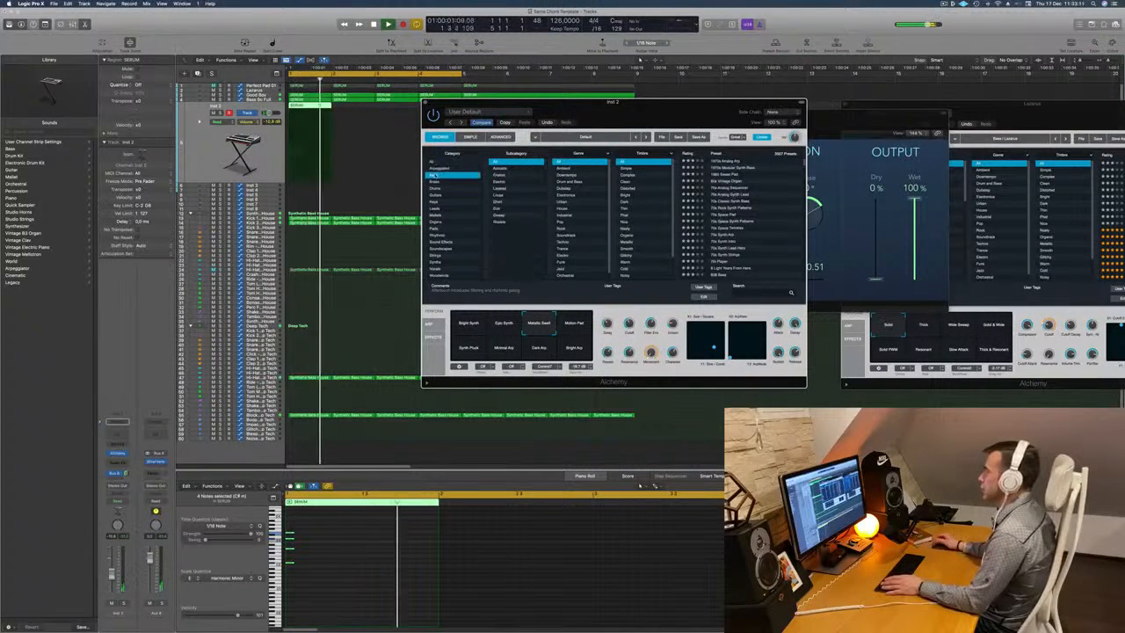
pyautogui.click(443, 182)
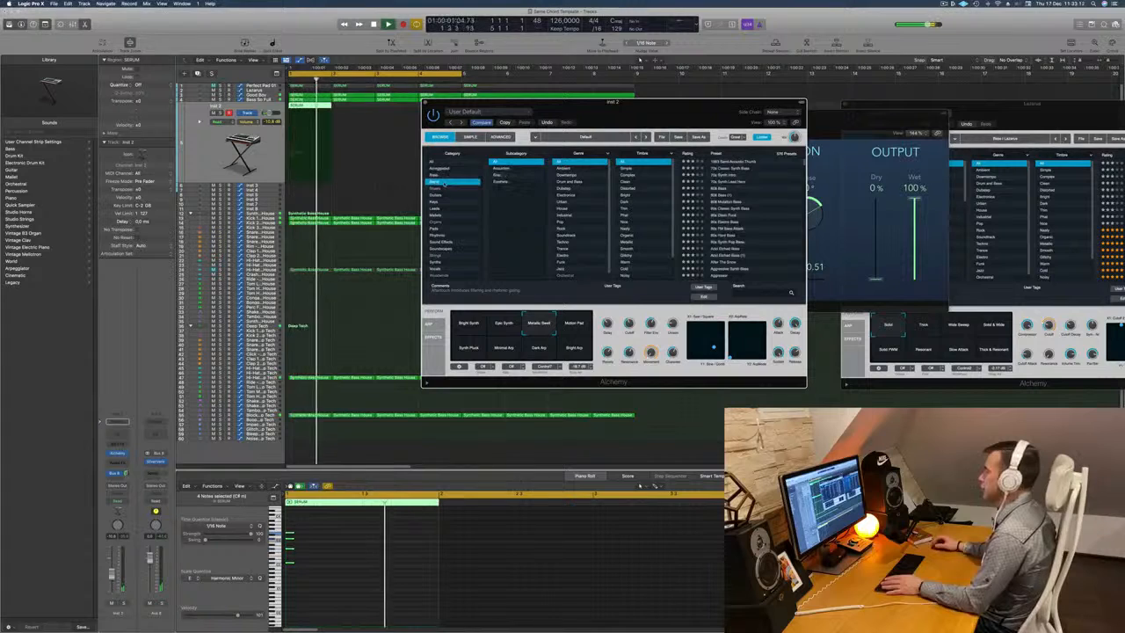
pyautogui.click(722, 215)
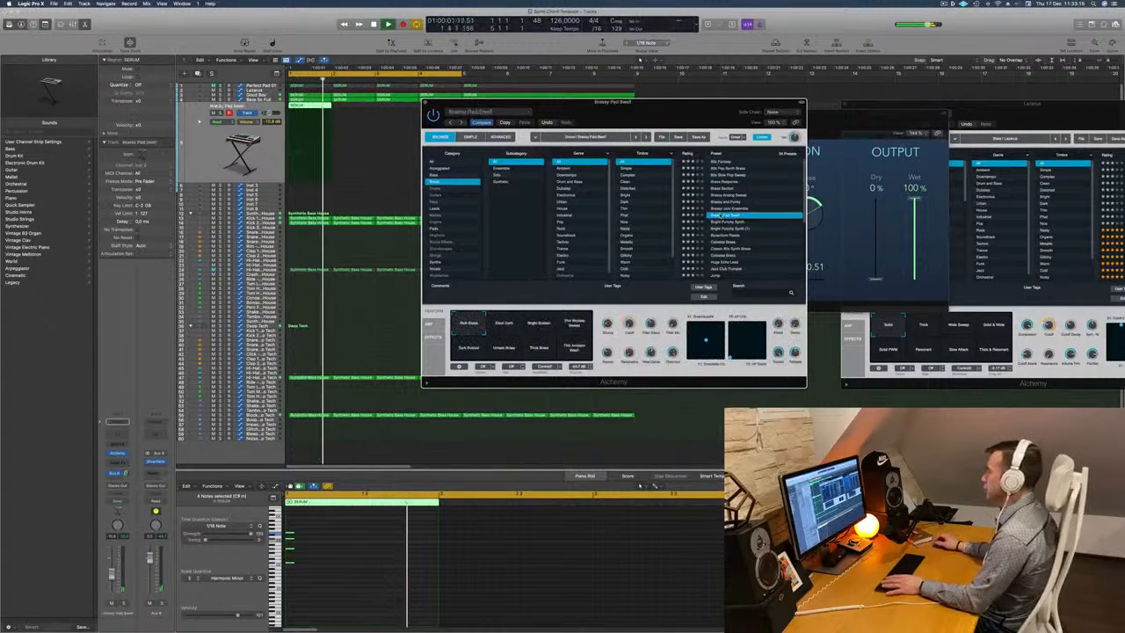
pyautogui.moveTo(689, 103); pyautogui.dragTo(697, 99)
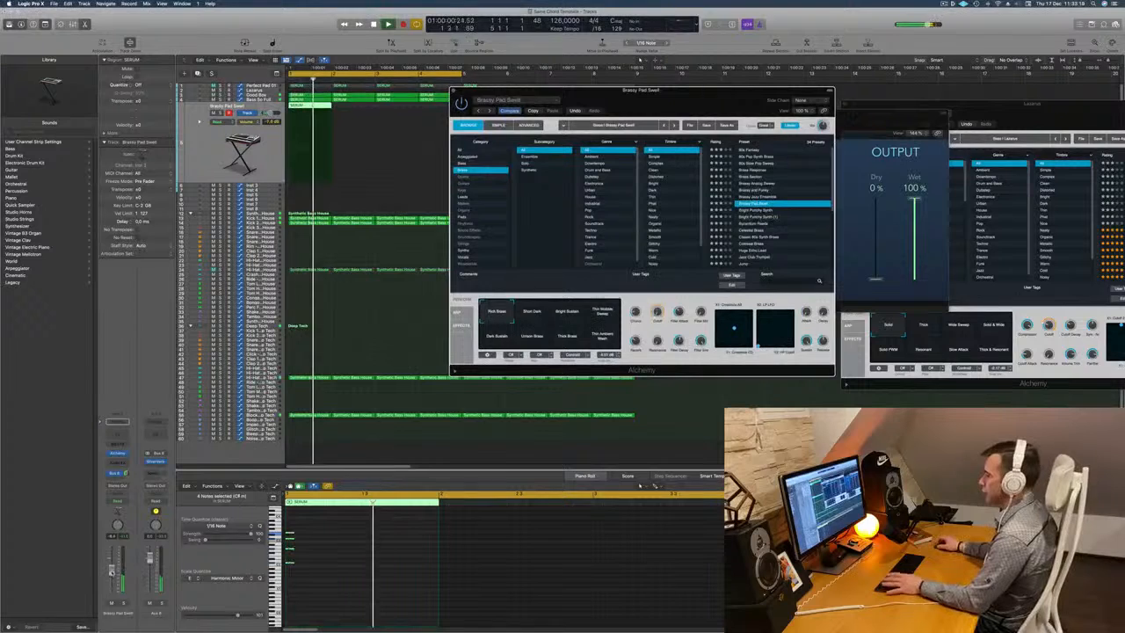
# Try the Short Dark, Bright Sustain and Thin Middle Sweep snapshots on the Brassy Pad Swell track while balancing its volume.
pyautogui.click(112, 572)
pyautogui.moveTo(615, 92); pyautogui.dragTo(593, 186)
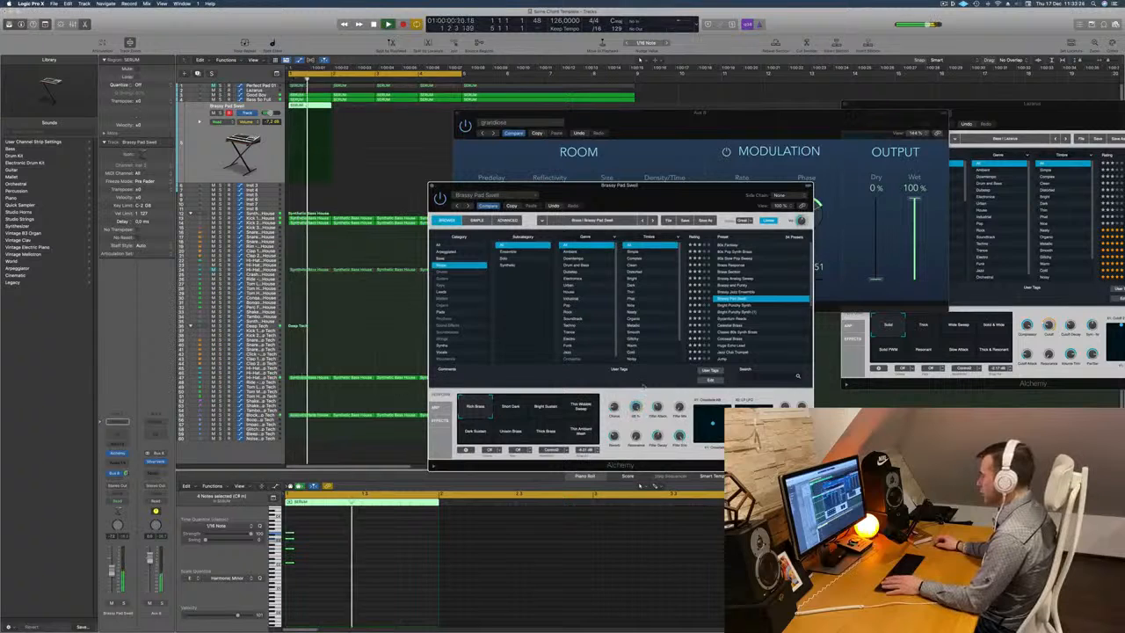
pyautogui.click(513, 409)
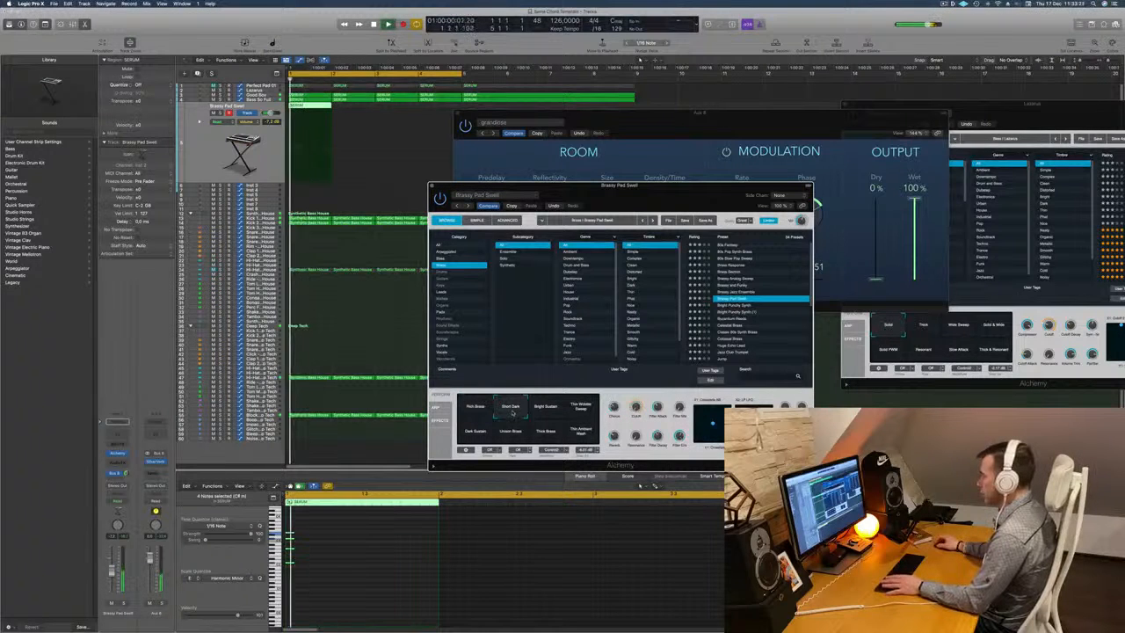
pyautogui.click(548, 409)
pyautogui.click(582, 410)
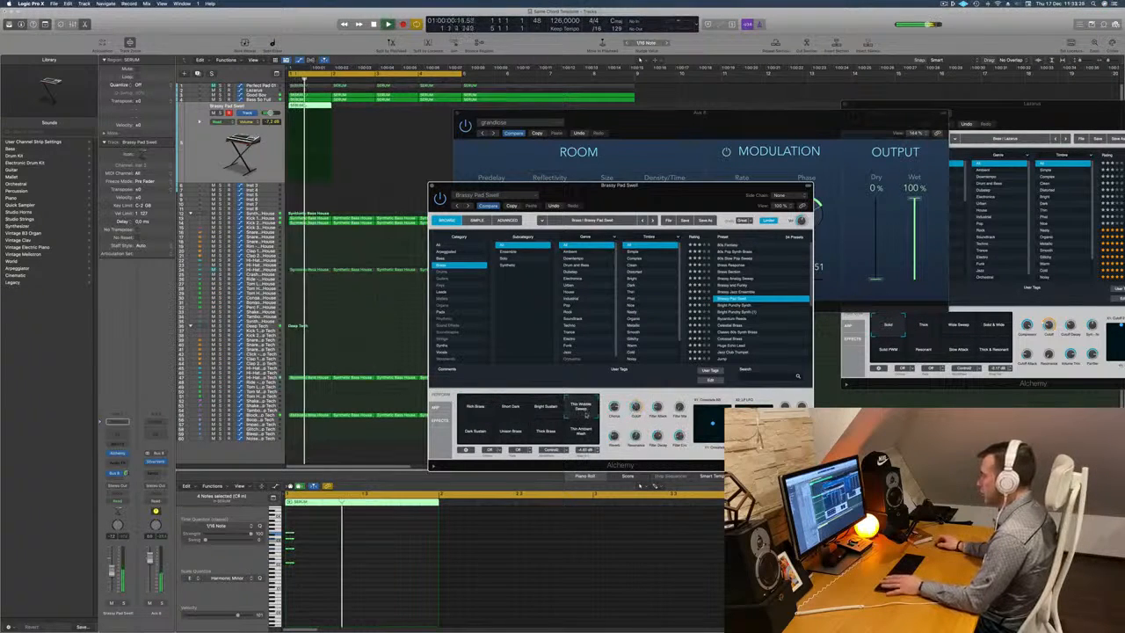
pyautogui.click(515, 409)
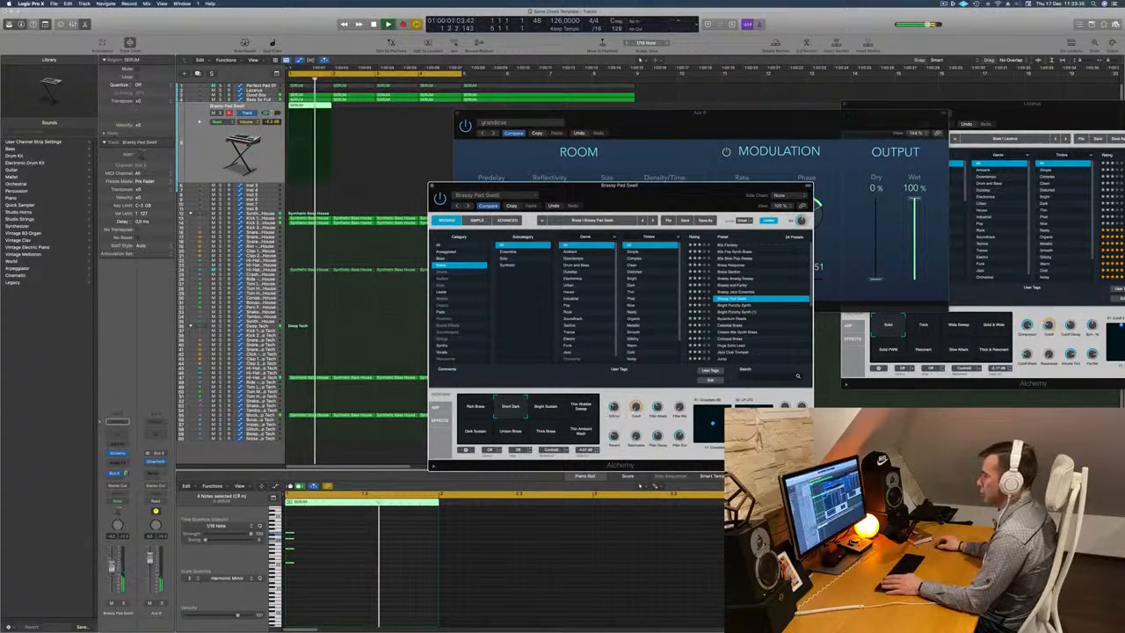
pyautogui.click(114, 569)
pyautogui.press('Return')
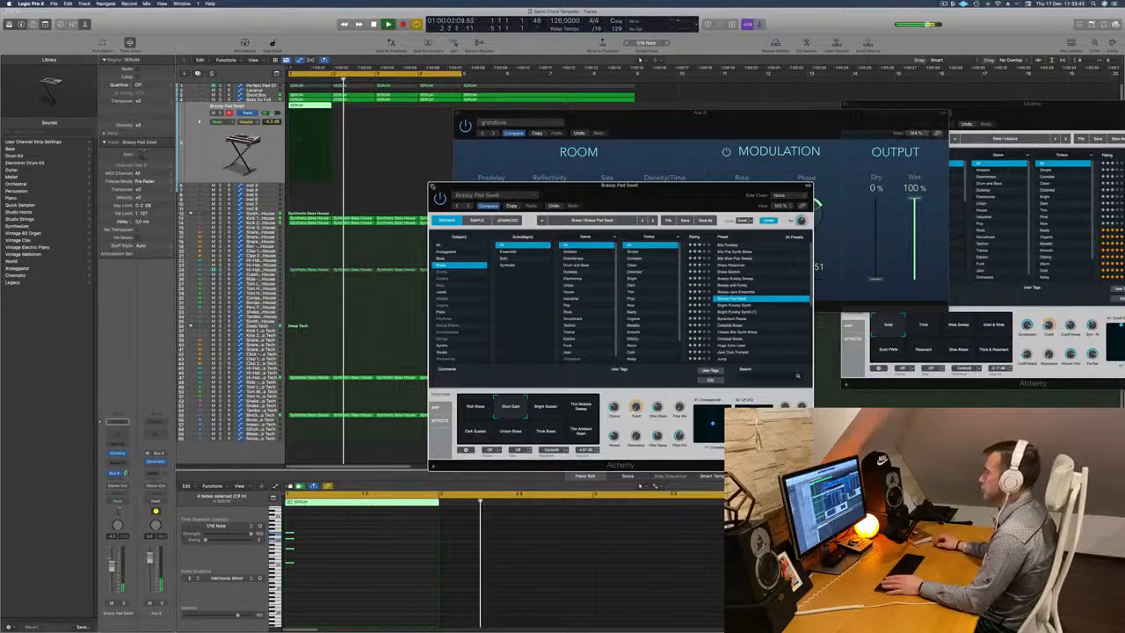
pyautogui.click(433, 185)
# Repeat the Brassy Pad Swell chord region across the four-bar cycle and delete the copies in bars 2 and 4.
pyautogui.moveTo(466, 113); pyautogui.dragTo(462, 205)
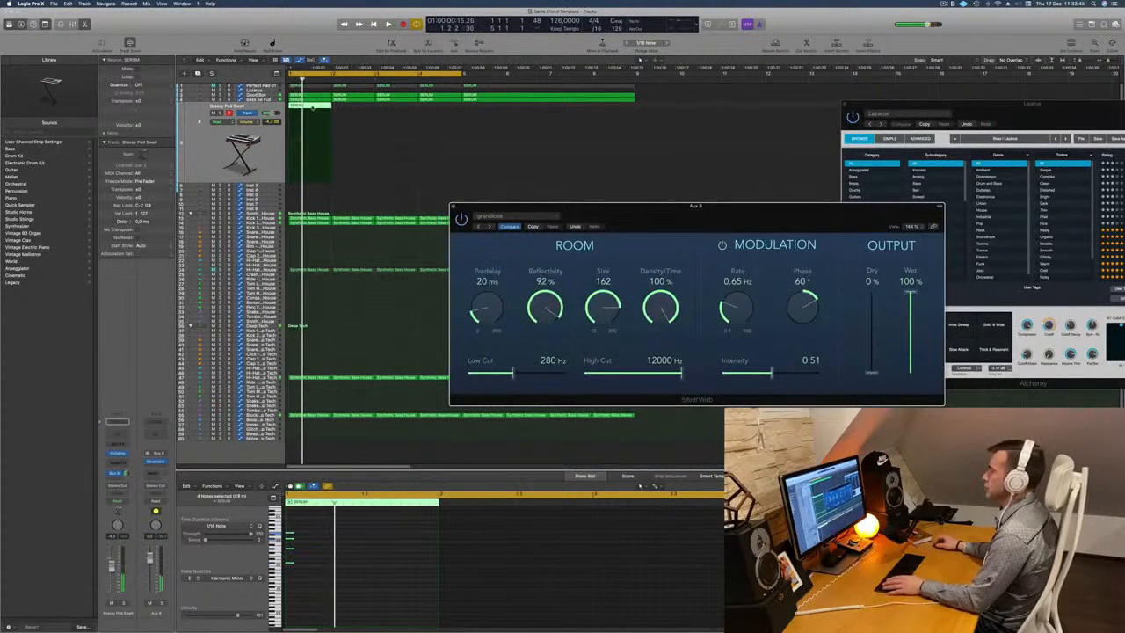
pyautogui.moveTo(314, 107)
pyautogui.mouseDown()
pyautogui.moveTo(357, 114)
pyautogui.moveTo(303, 110)
pyautogui.moveTo(396, 112)
pyautogui.moveTo(307, 113)
pyautogui.mouseUp()
pyautogui.click(357, 108)
pyautogui.press('Delete')
pyautogui.click(453, 107)
pyautogui.press('Delete')
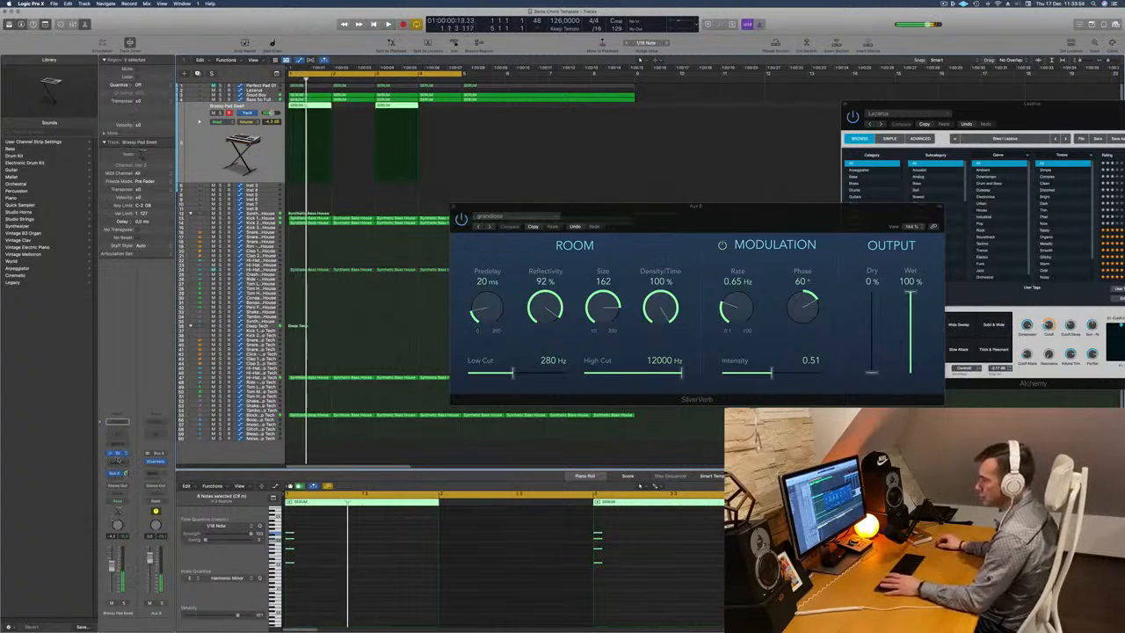
# Reopen the Brassy Pad Swell track's Alchemy and select the Rich Brass snapshot while the loop plays.
pyautogui.click(118, 454)
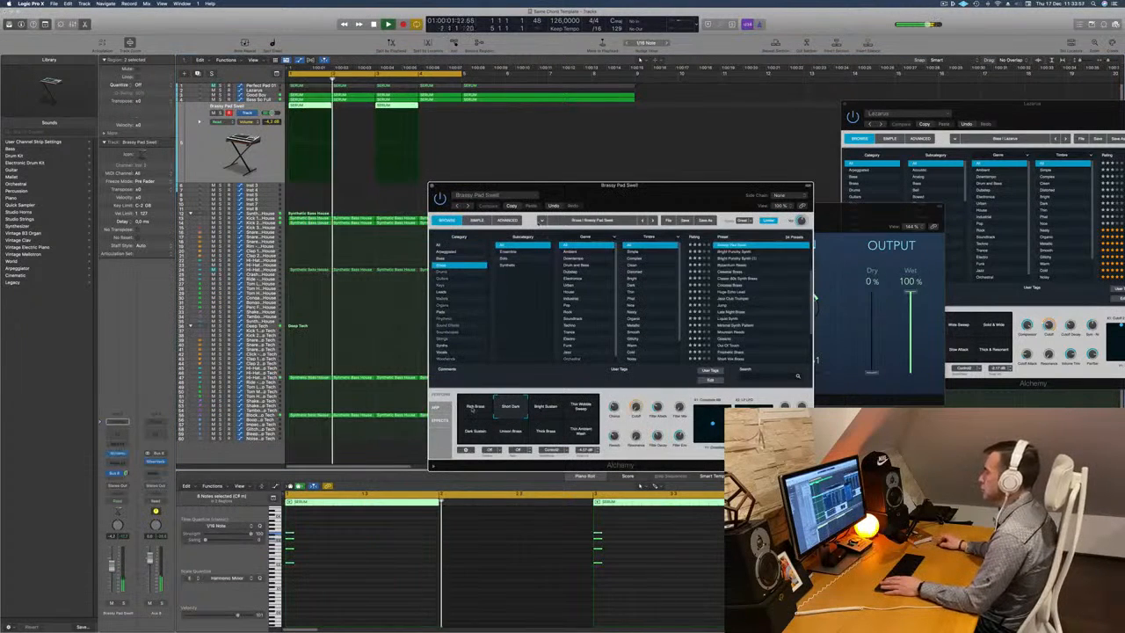
pyautogui.click(477, 409)
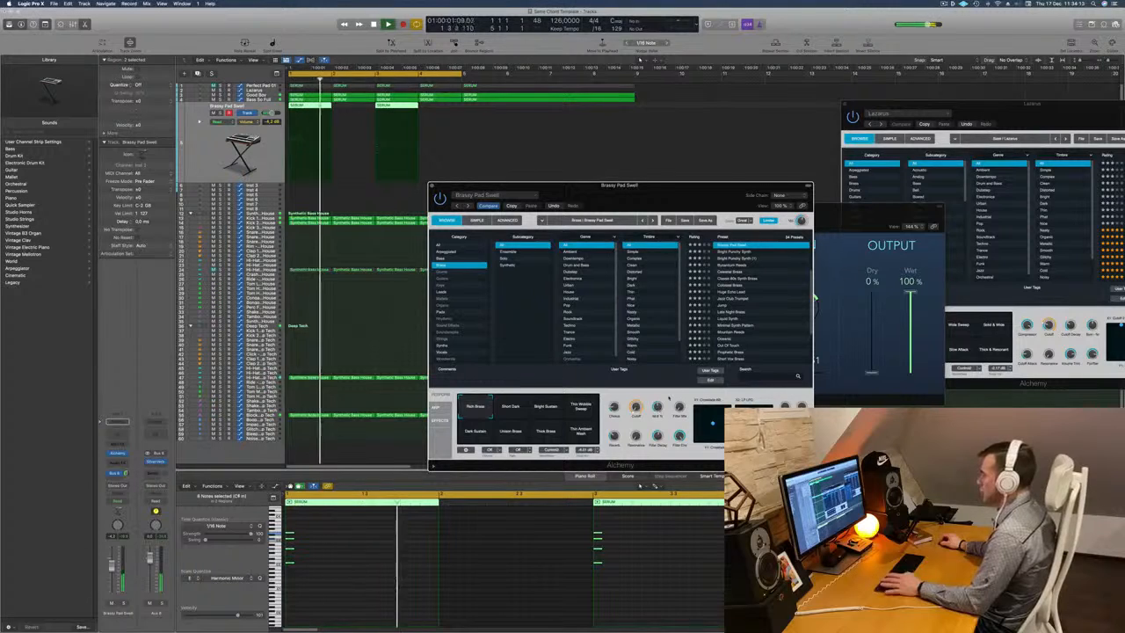
pyautogui.press('space')
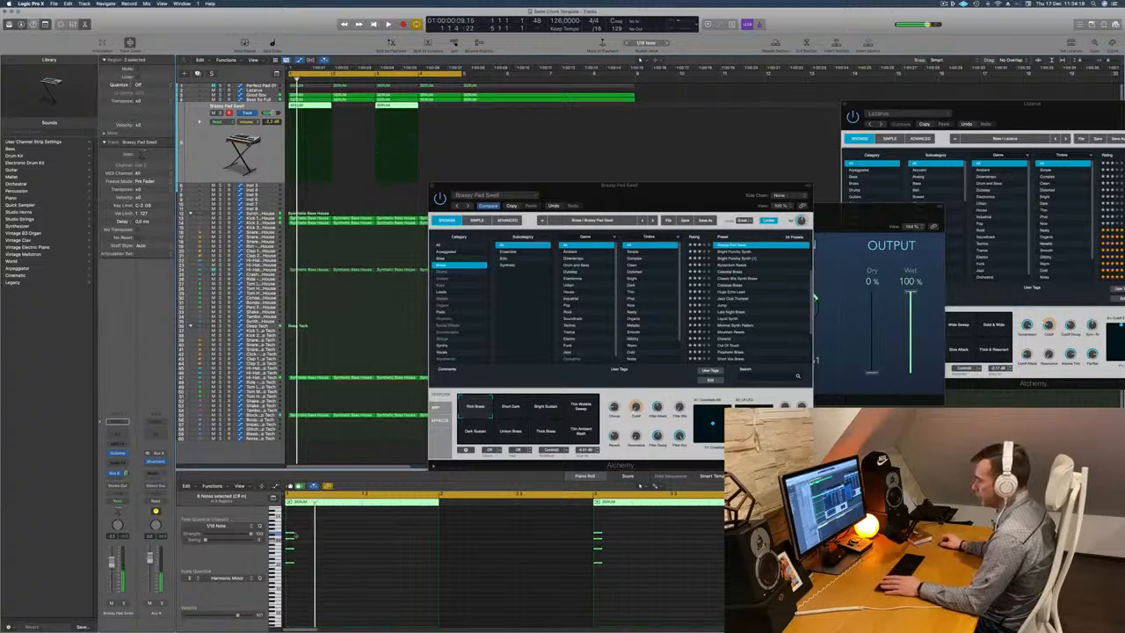
# Lengthen the stab chord notes in both Brassy Pad Swell regions and listen to the result.
pyautogui.moveTo(294, 533); pyautogui.dragTo(305, 533)
pyautogui.press('space')
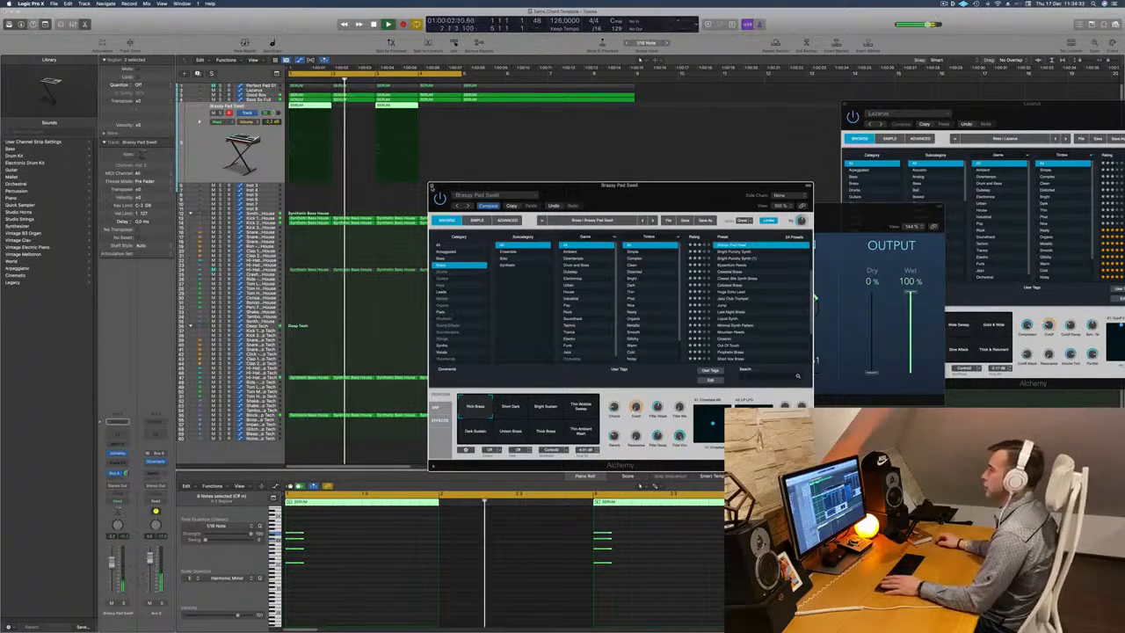
pyautogui.click(433, 185)
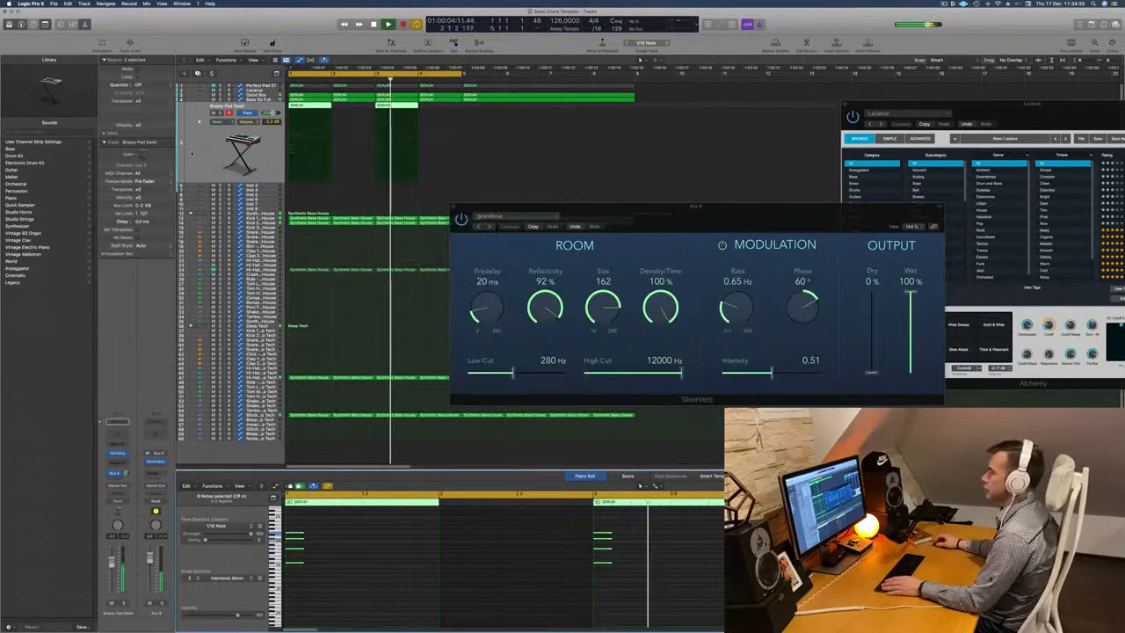
# Duplicate the Brassy Pad Swell track and copy its two chord regions onto the new track at bars 2 and 4.
pyautogui.click(198, 73)
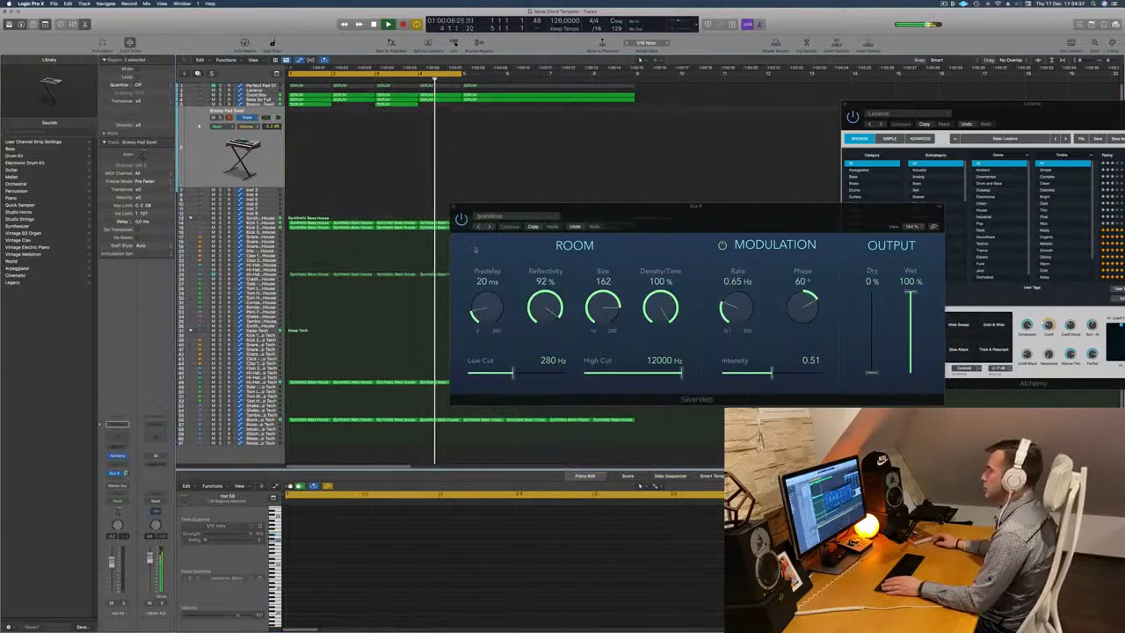
pyautogui.moveTo(584, 207); pyautogui.dragTo(733, 232)
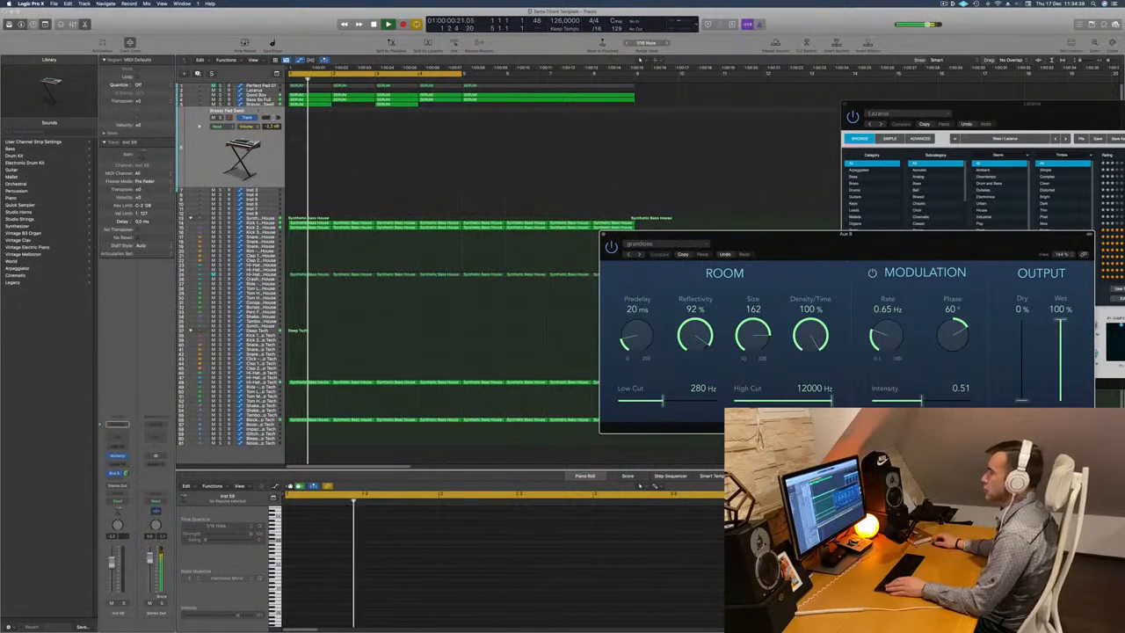
pyautogui.click(307, 106)
pyautogui.moveTo(307, 106); pyautogui.dragTo(442, 121)
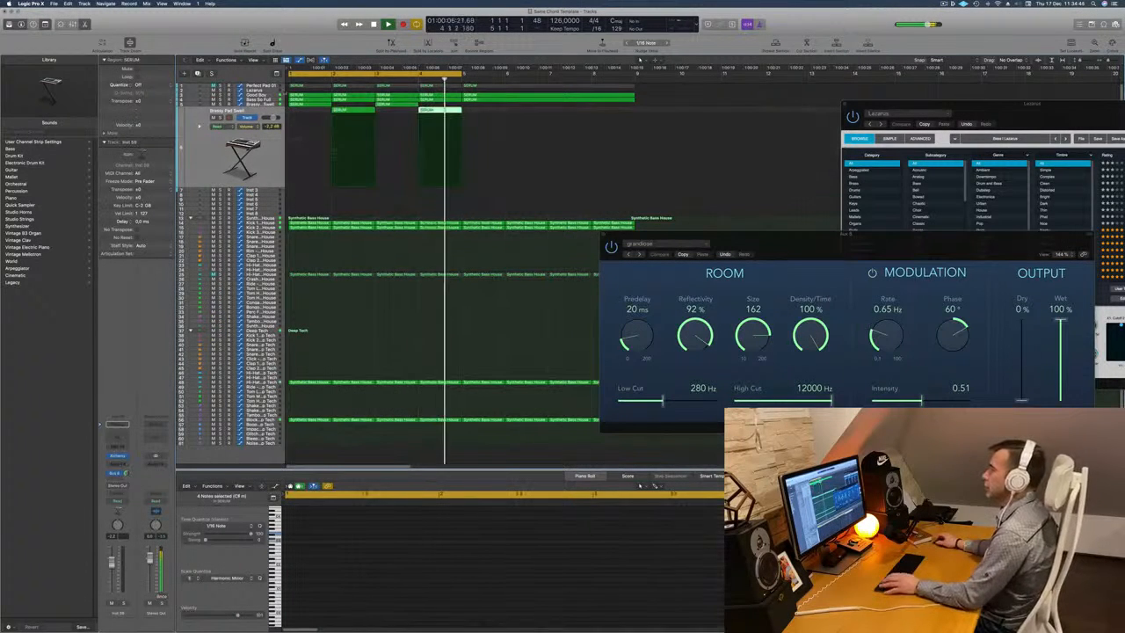
# Mute and unmute the Bass So Full track during playback to compare the beat with and without it.
pyautogui.click(260, 99)
pyautogui.press('Return')
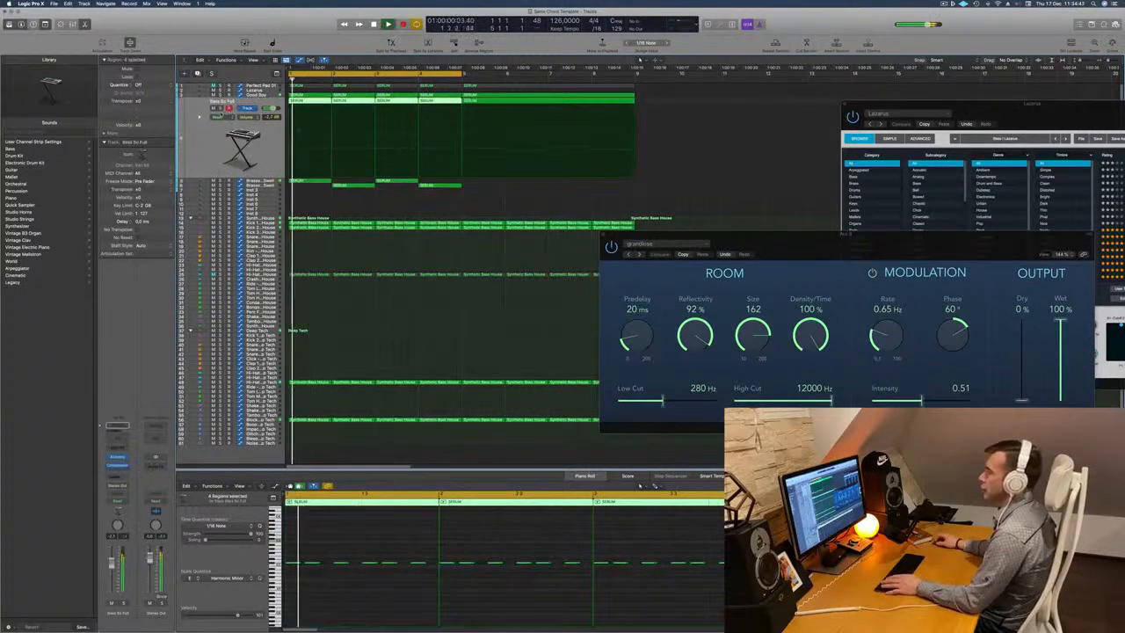
pyautogui.click(213, 108)
pyautogui.click(212, 108)
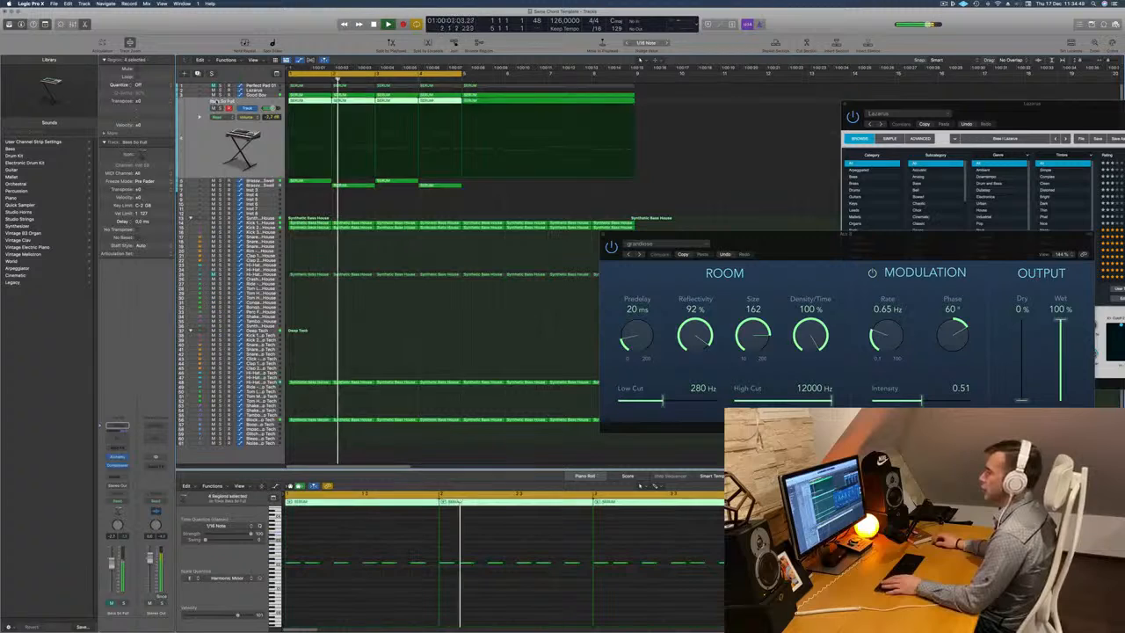
# Open the Good Boy track's Alchemy and adjust its performance knobs while listening to the loop.
pyautogui.click(247, 95)
pyautogui.press('Return')
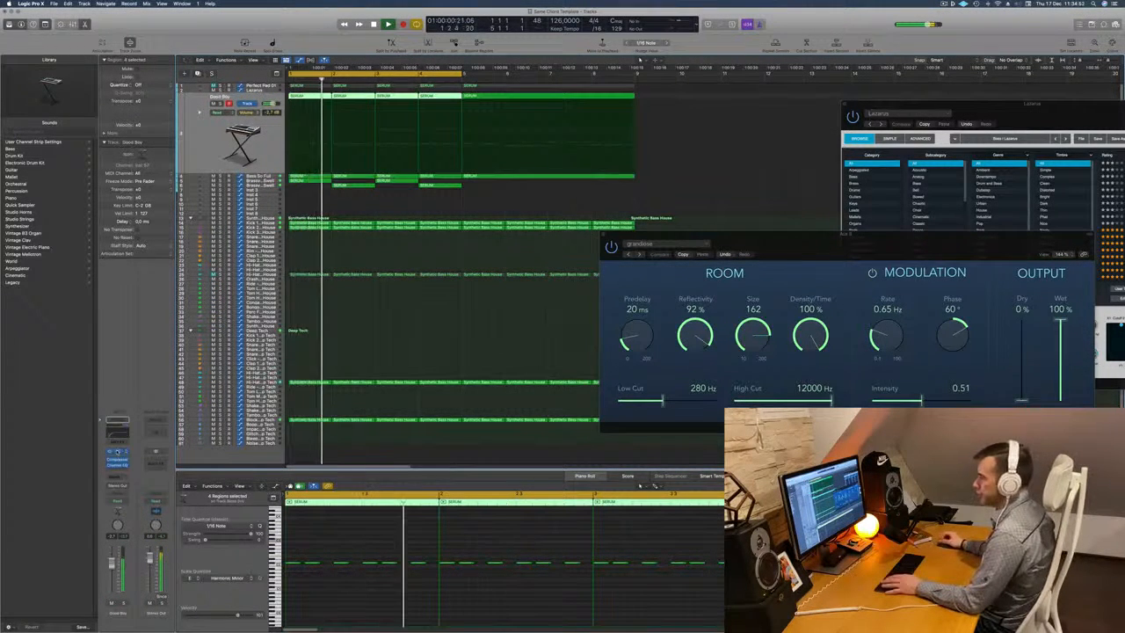
pyautogui.click(117, 451)
pyautogui.press('space')
pyautogui.press('space')
pyautogui.moveTo(686, 204); pyautogui.dragTo(652, 201)
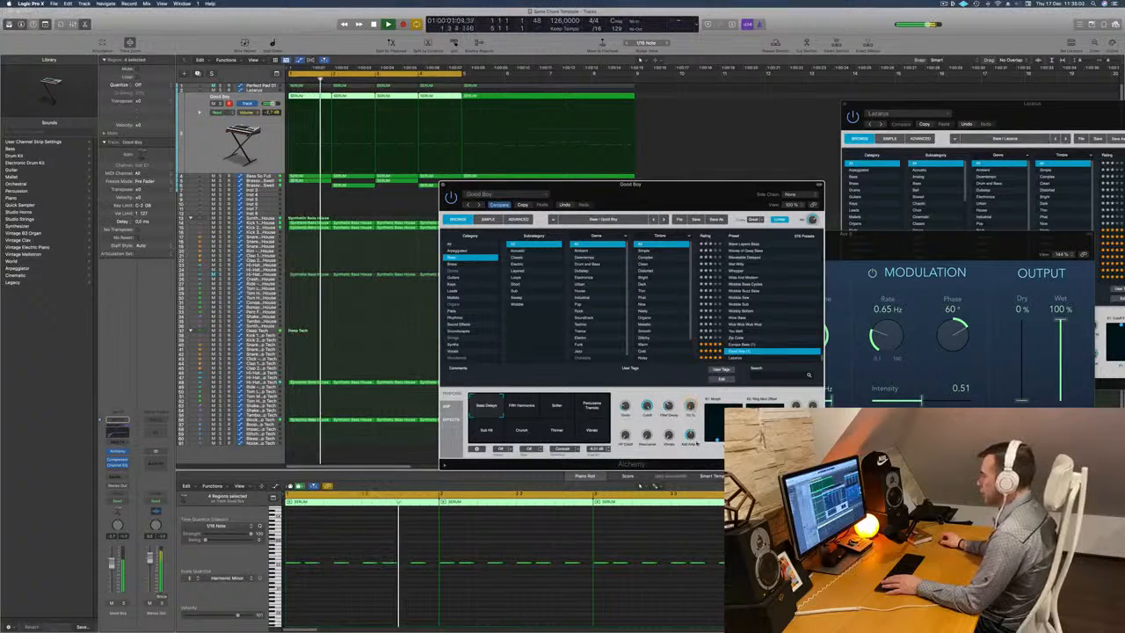
pyautogui.moveTo(693, 191); pyautogui.dragTo(698, 145)
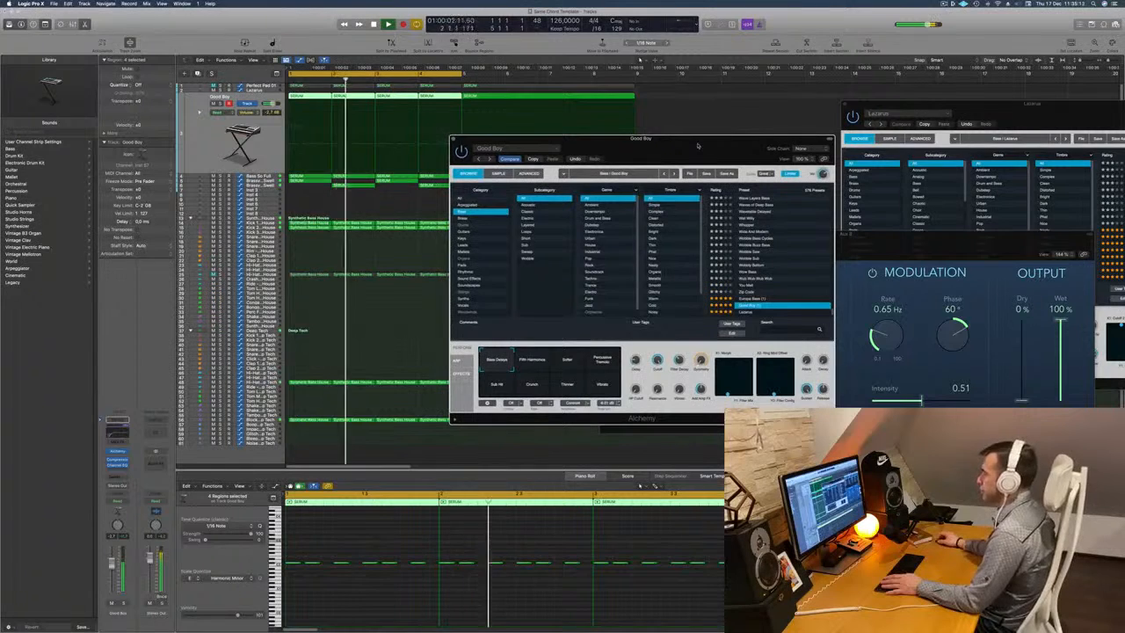
pyautogui.press('Return')
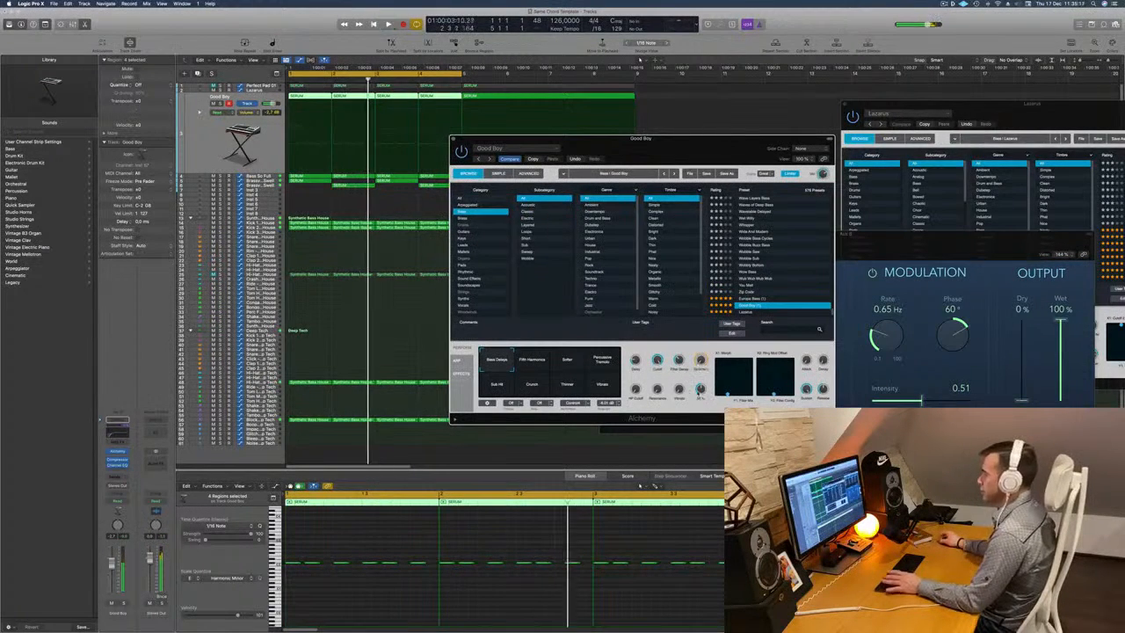
pyautogui.press('Return')
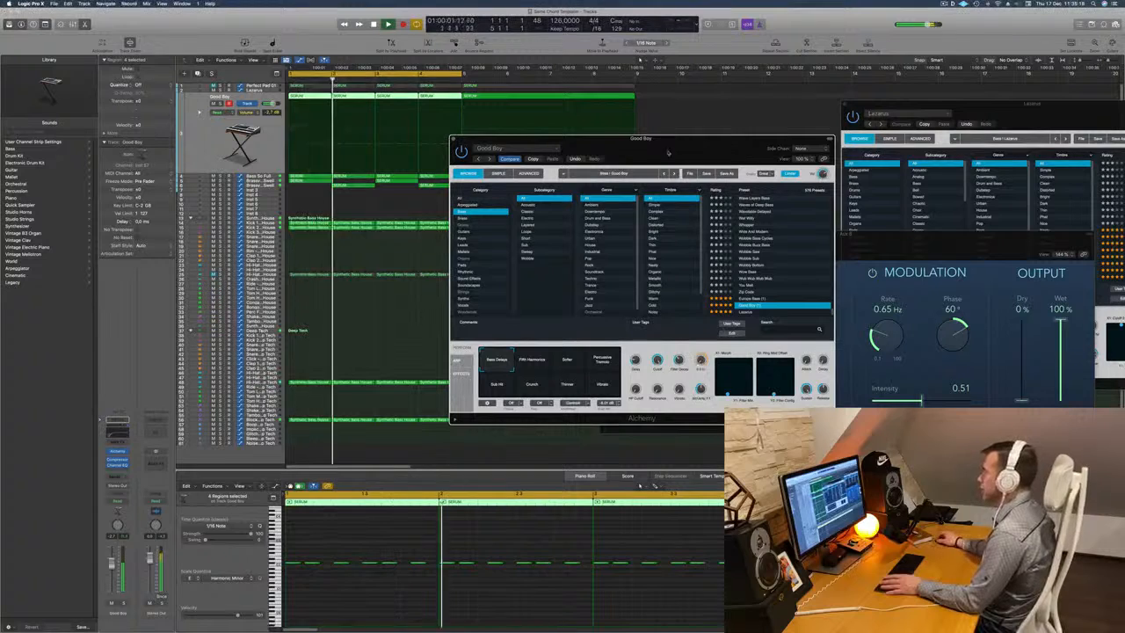
pyautogui.moveTo(673, 149); pyautogui.dragTo(663, 167)
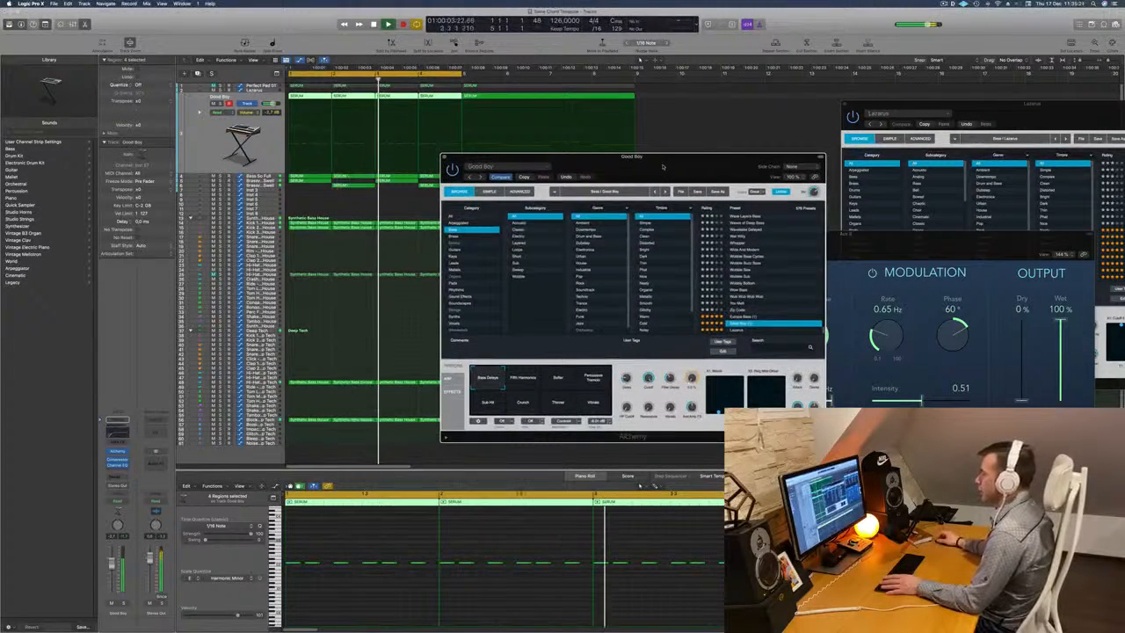
pyautogui.moveTo(664, 167); pyautogui.dragTo(672, 167)
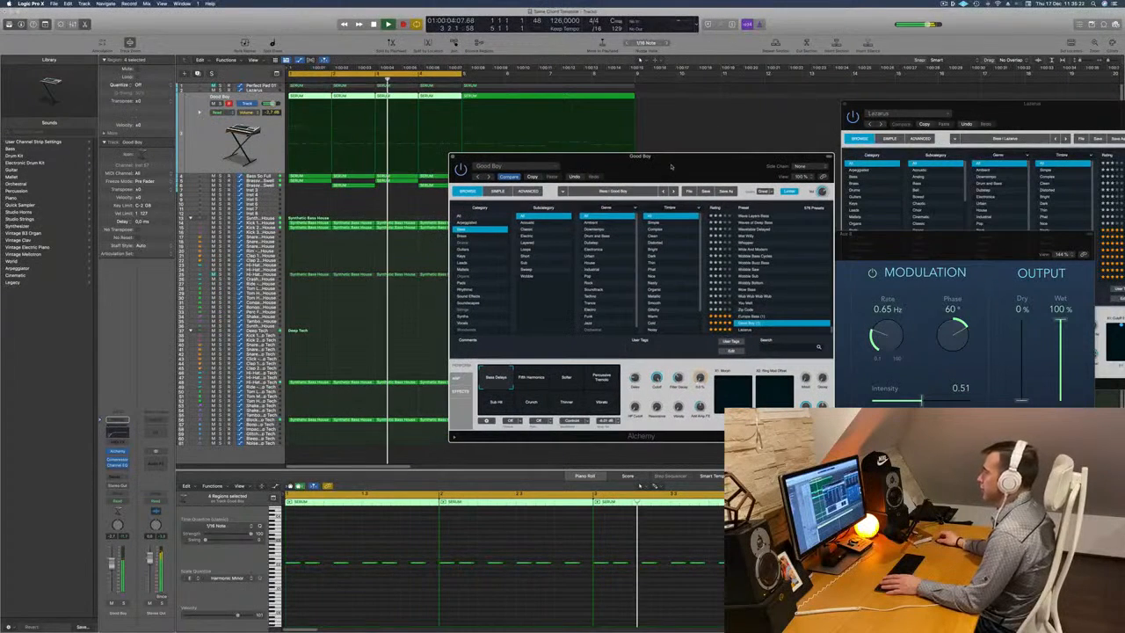
# Load the Vintage Brassy Pad preset into the duplicated stab track's Alchemy after trying Trumpet Fusion.
pyautogui.click(255, 185)
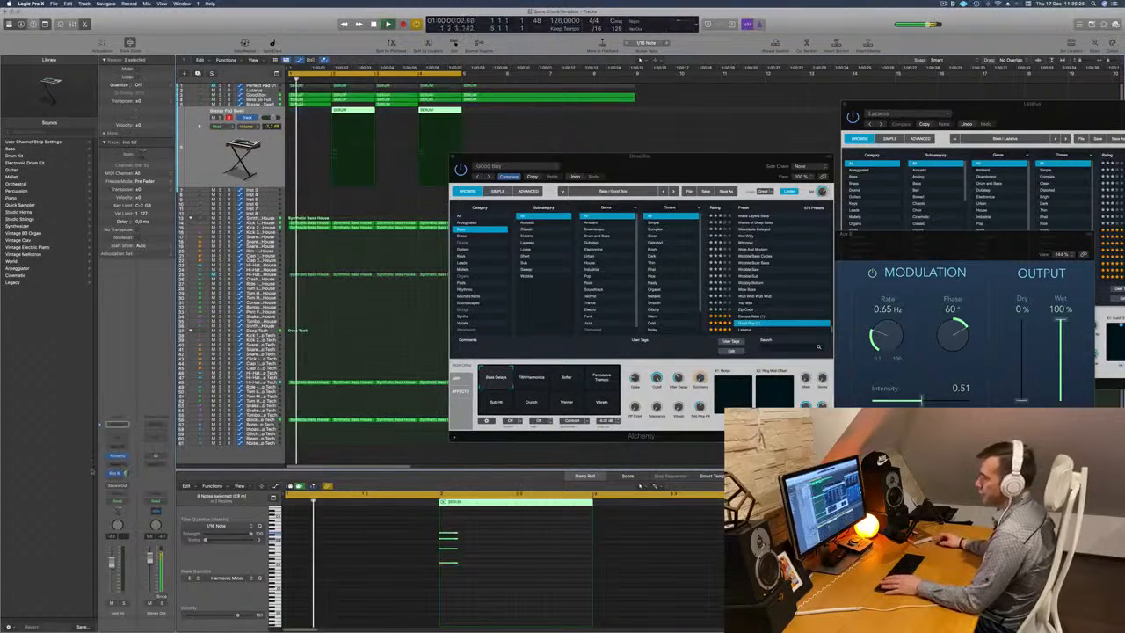
pyautogui.click(117, 457)
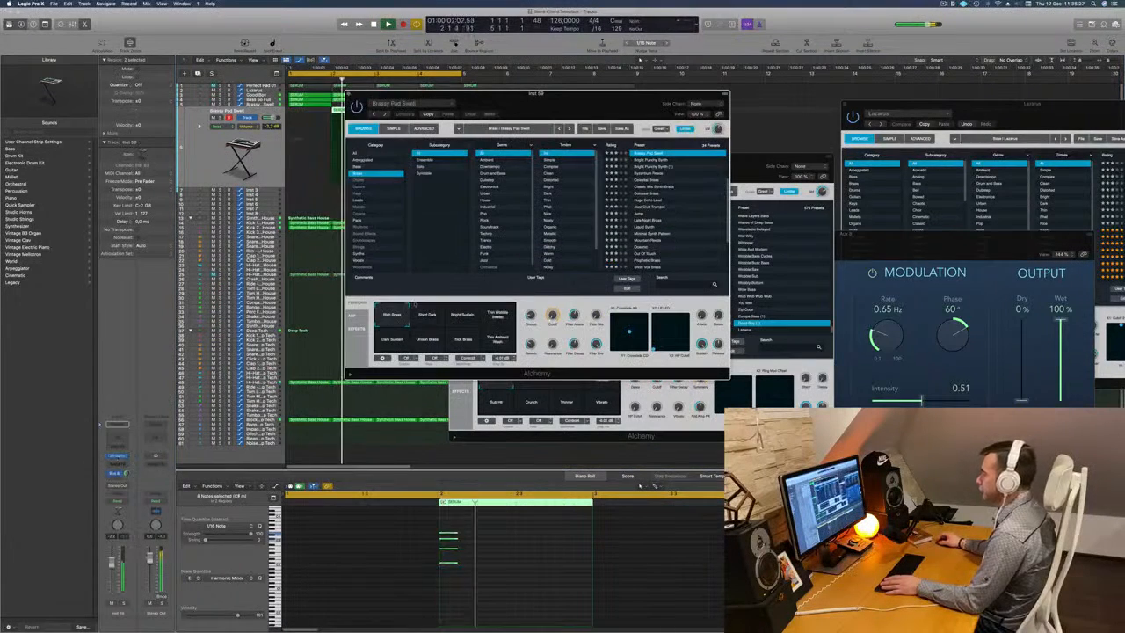
pyautogui.moveTo(566, 106); pyautogui.dragTo(681, 155)
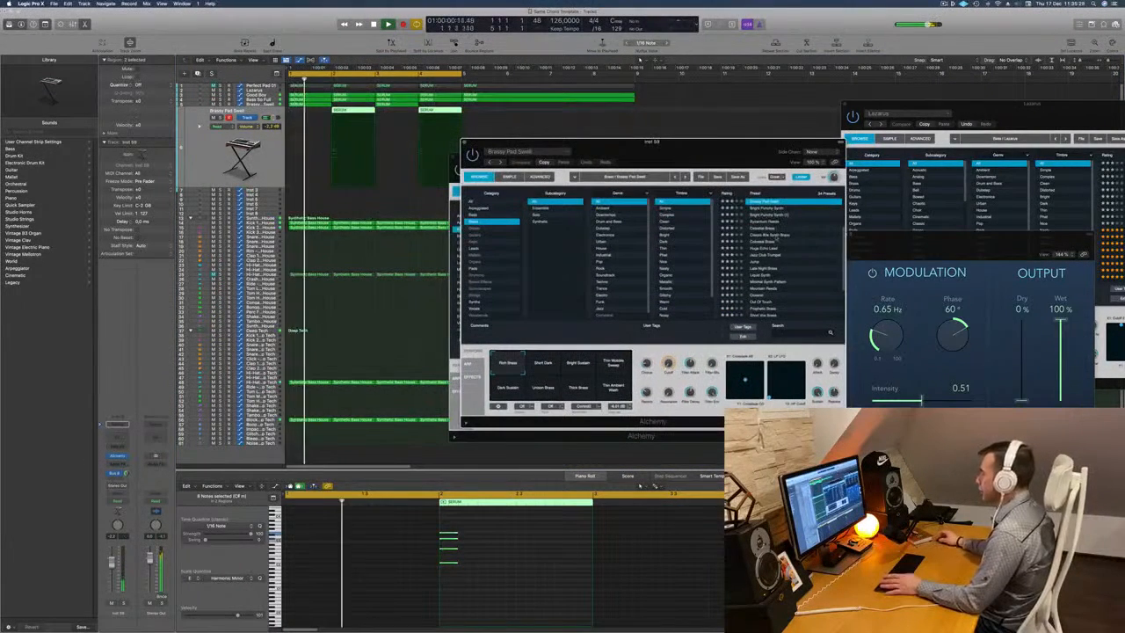
pyautogui.scroll(-5, 788, 303)
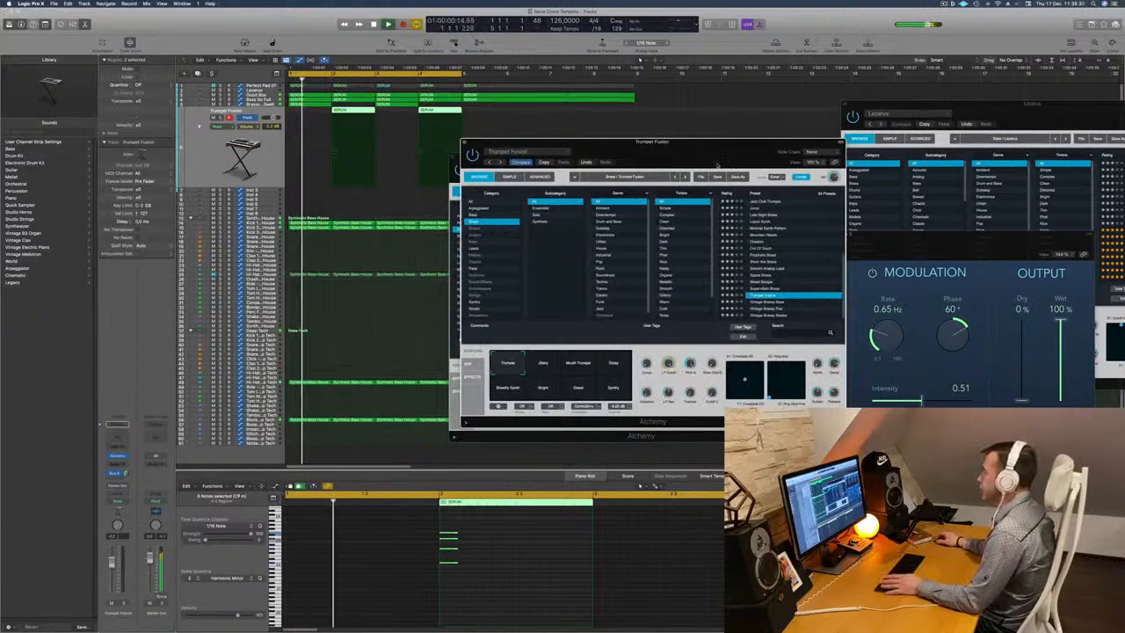
pyautogui.moveTo(714, 155); pyautogui.dragTo(747, 156)
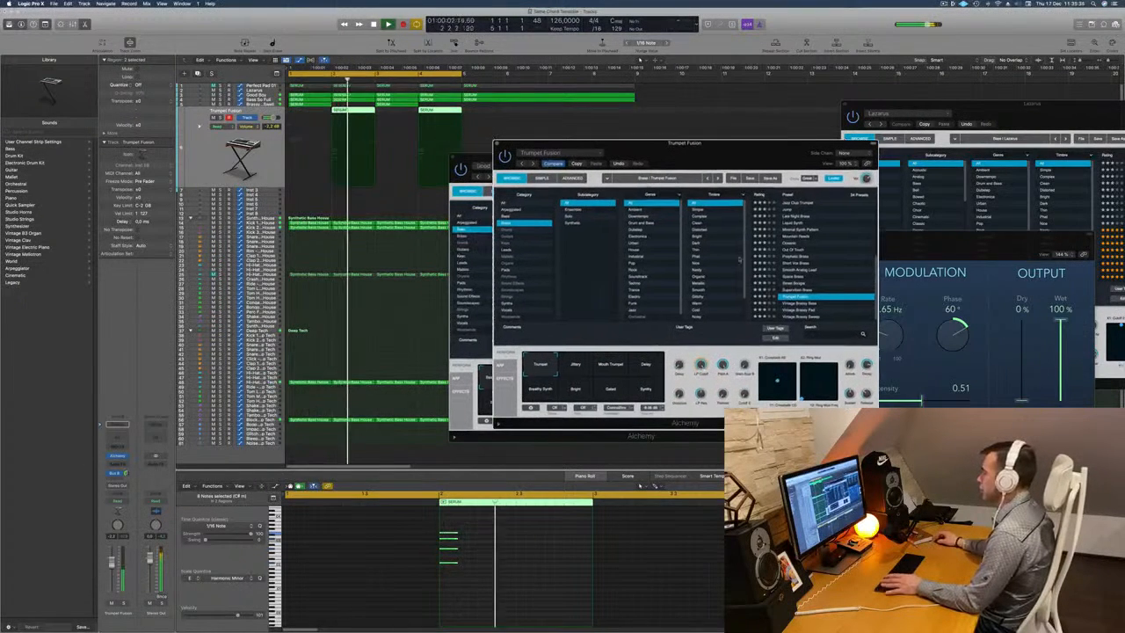
pyautogui.click(797, 313)
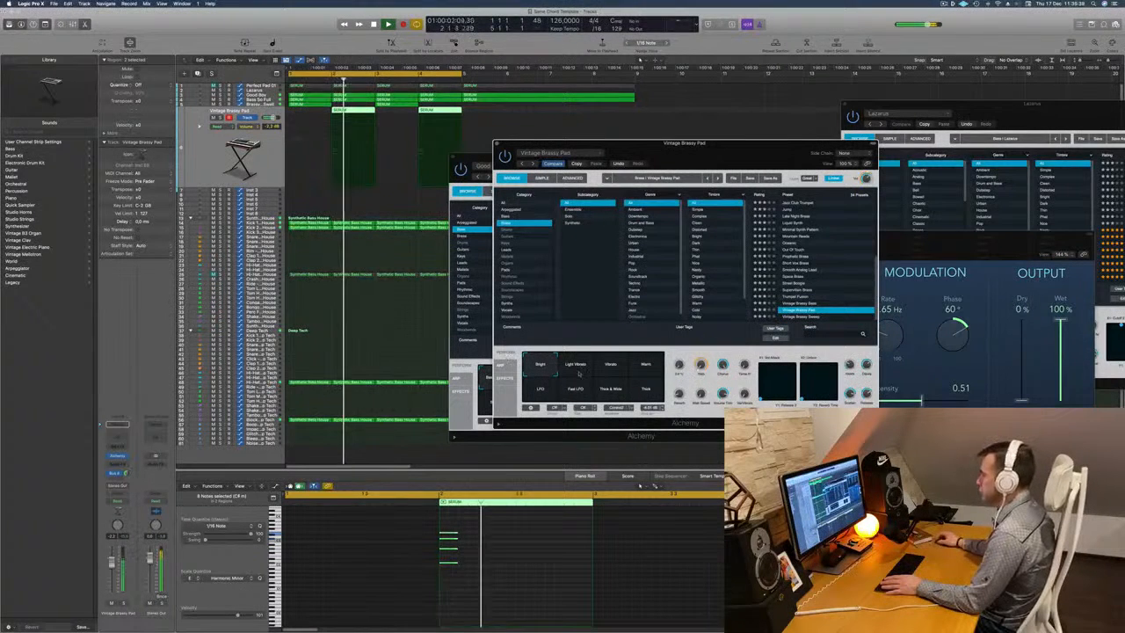
# Choose the Fast LFO snapshot for Vintage Brassy Pad after trying Warm, and lower the track's volume.
pyautogui.press('space')
pyautogui.press('space')
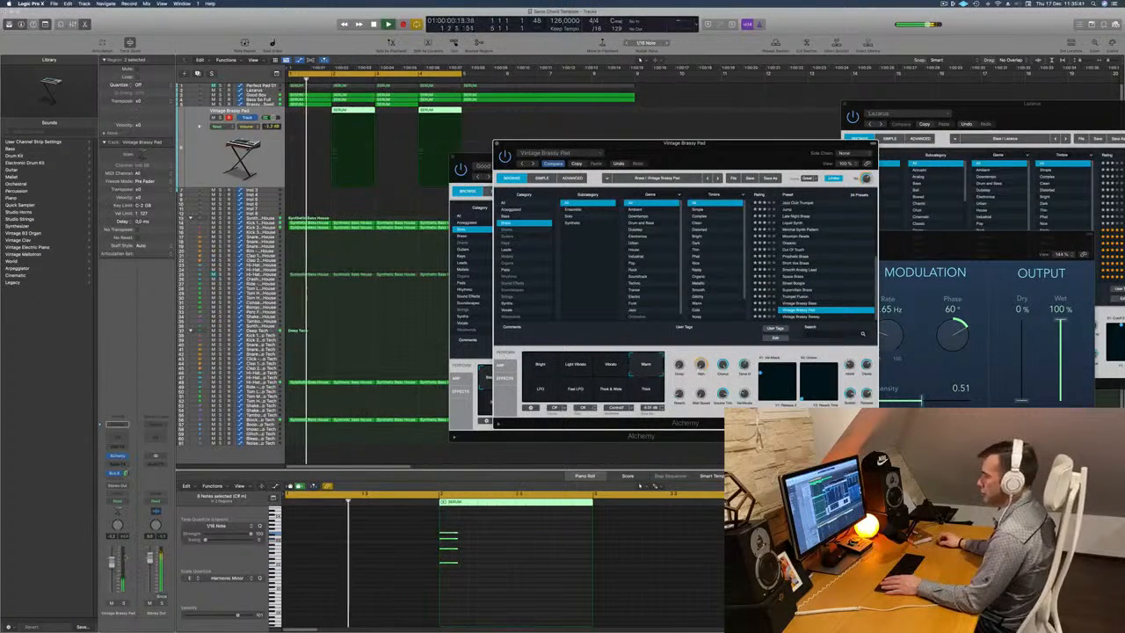
pyautogui.moveTo(111, 566); pyautogui.dragTo(110, 569)
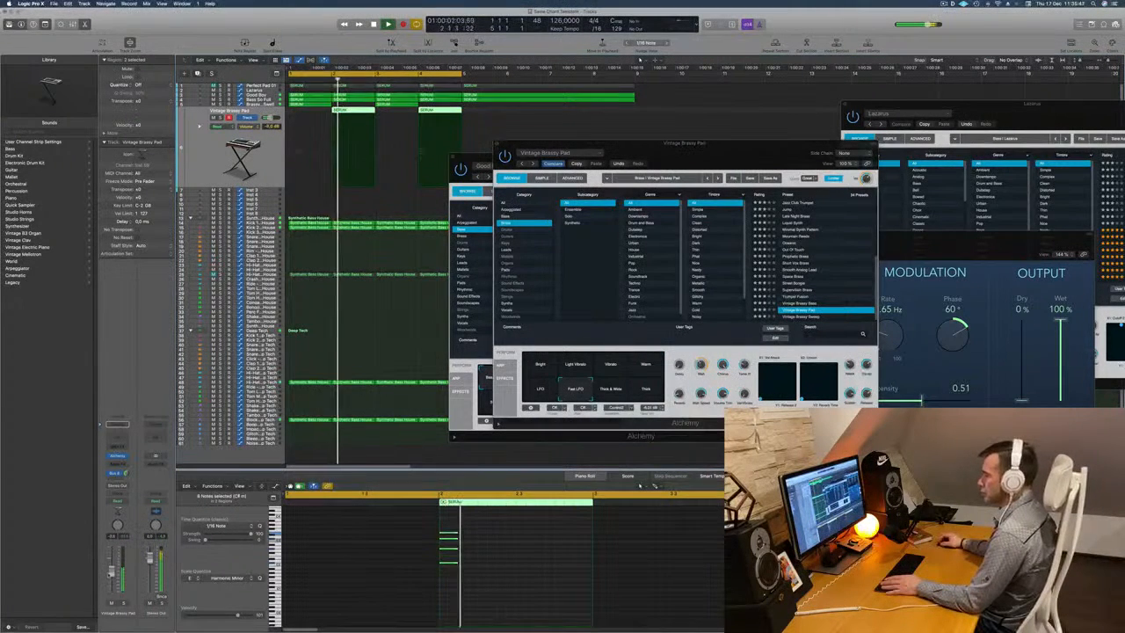
pyautogui.press('Return')
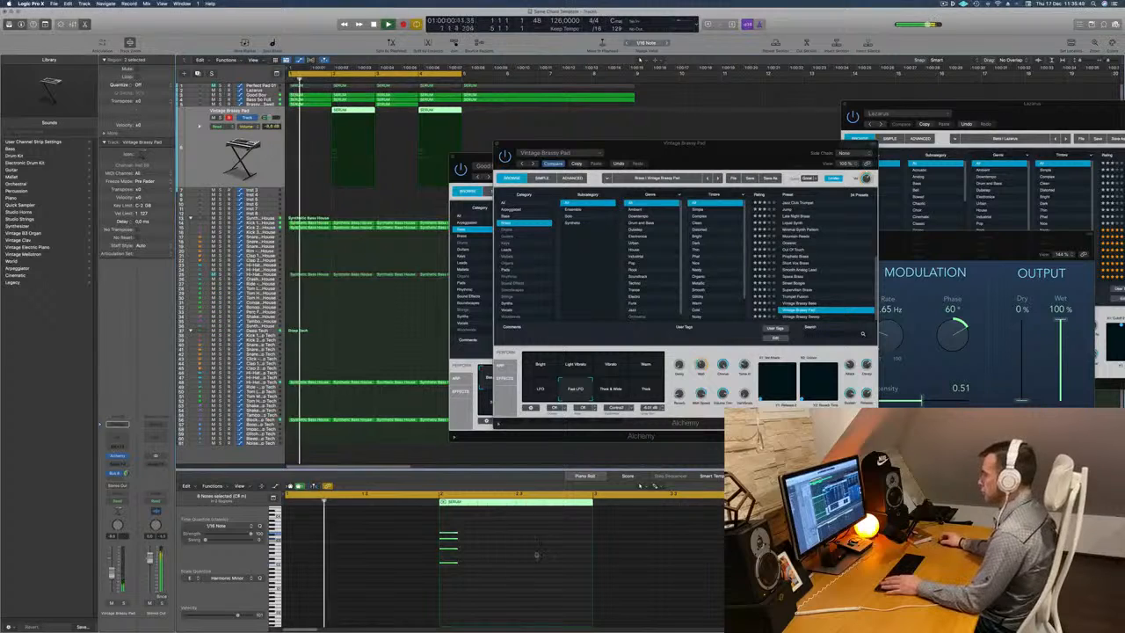
# Insert a Channel EQ on the Vintage Brassy Pad track.
pyautogui.click(535, 554)
pyautogui.press('Return')
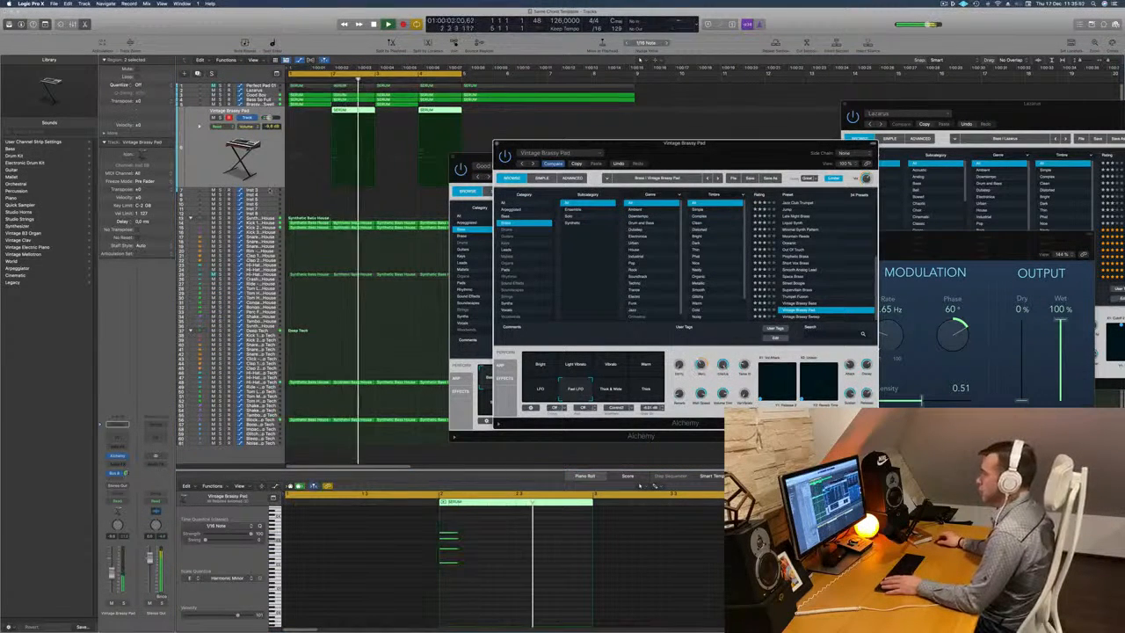
pyautogui.press('Return')
pyautogui.click(117, 436)
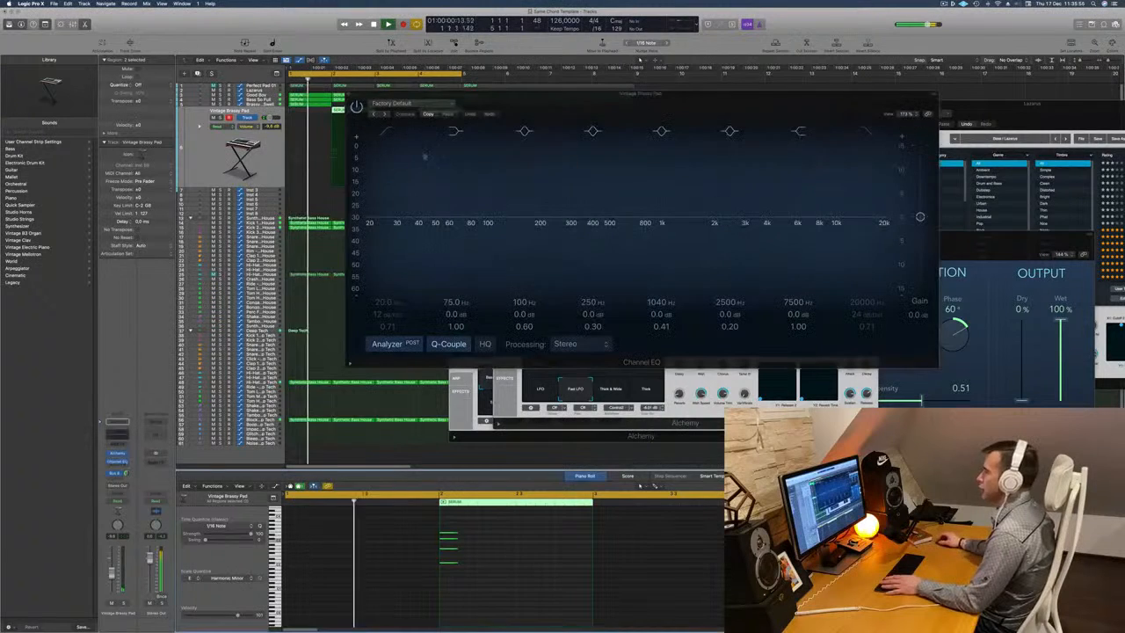
# Enable a 24 dB/Oct high cut at 4560 Hz in the brass pad's Channel EQ and bring its Alchemy window forward.
pyautogui.click(867, 131)
pyautogui.moveTo(865, 233); pyautogui.dragTo(765, 228)
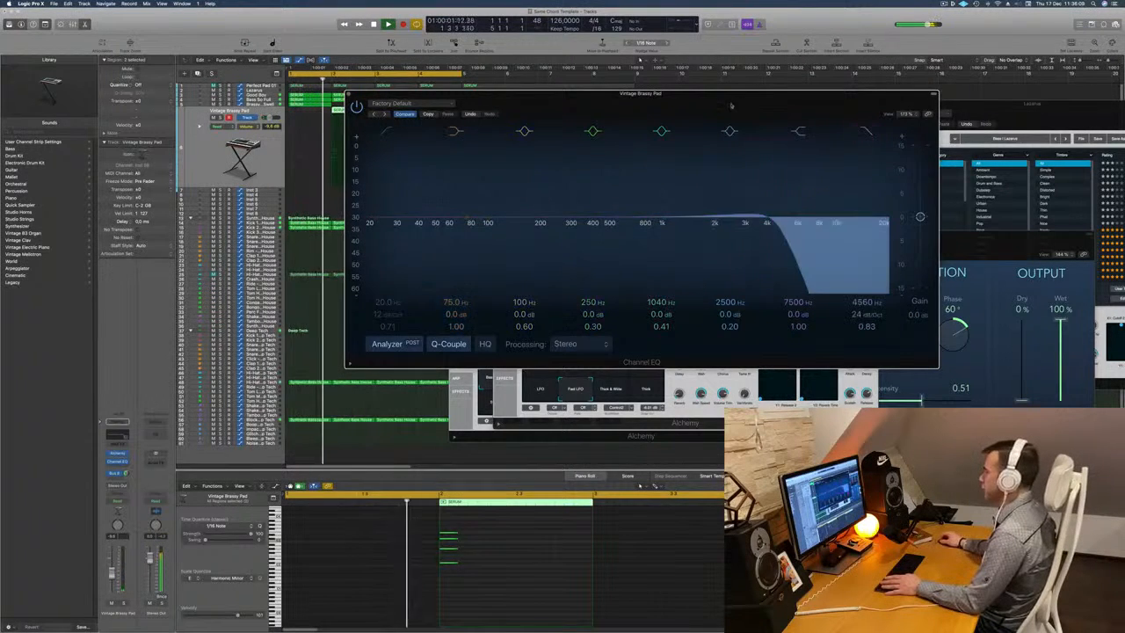
pyautogui.moveTo(738, 99); pyautogui.dragTo(640, 366)
pyautogui.moveTo(761, 145); pyautogui.dragTo(826, 113)
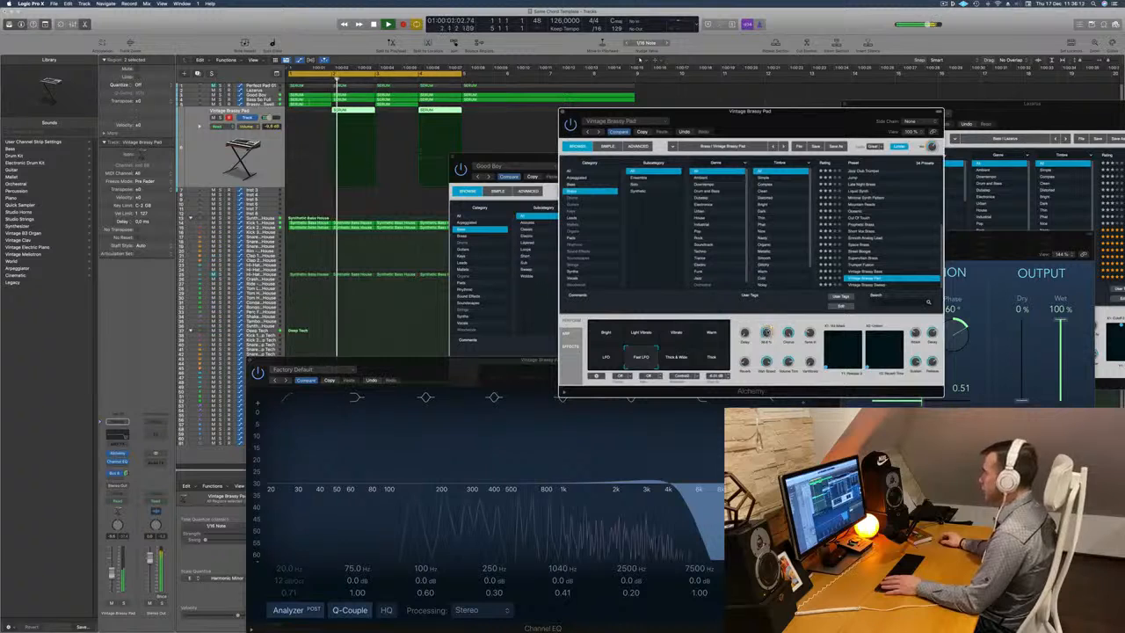
# Try adjusting a performance knob and the Thick & Wide snapshot of Vintage Brassy Pad while listening to the loop.
pyautogui.press('space')
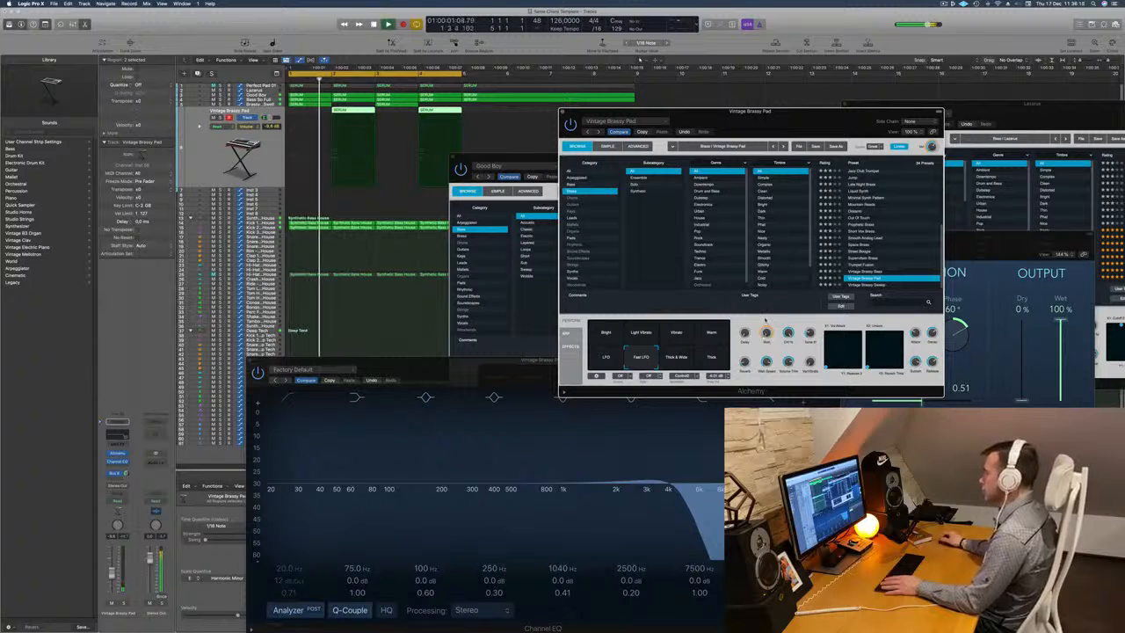
pyautogui.moveTo(766, 333); pyautogui.dragTo(767, 349)
pyautogui.press('space')
pyautogui.press('space')
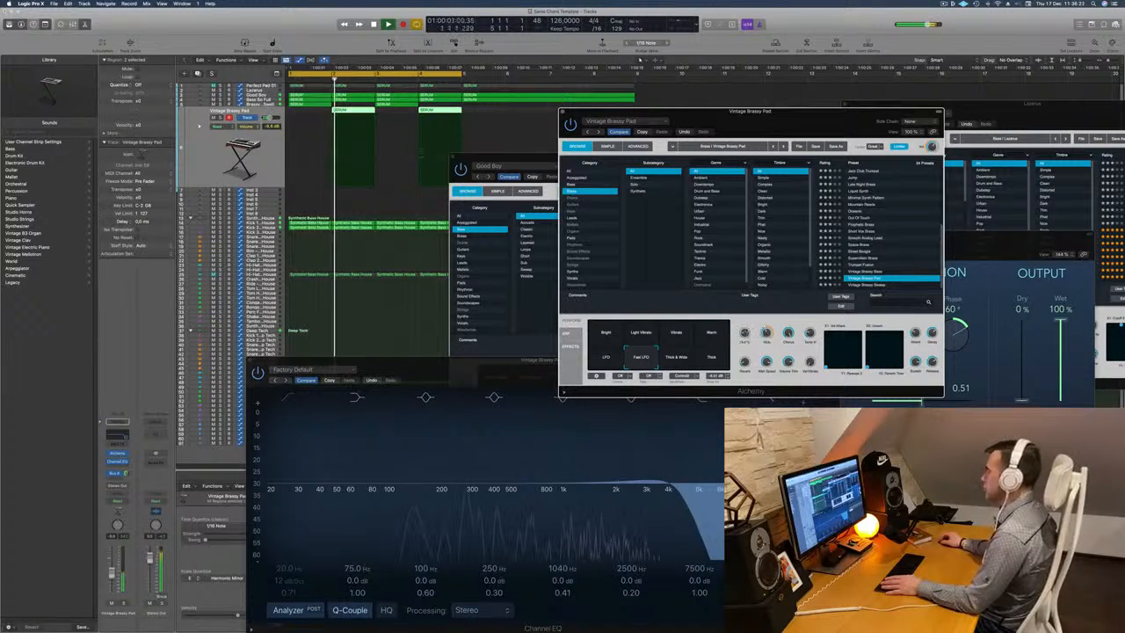
pyautogui.press('space')
pyautogui.press('space')
pyautogui.click(676, 357)
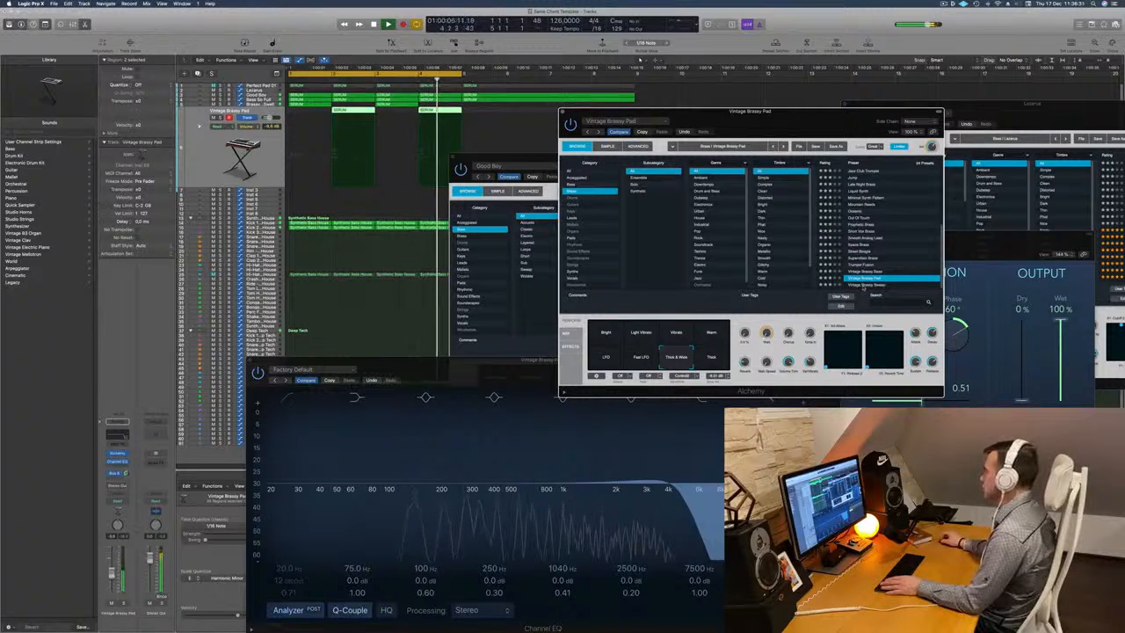
# Load the Vintage Brassy Sweep preset in Alchemy and choose its Dark snapshot after comparing other snapshots such as High and Wide.
pyautogui.click(876, 284)
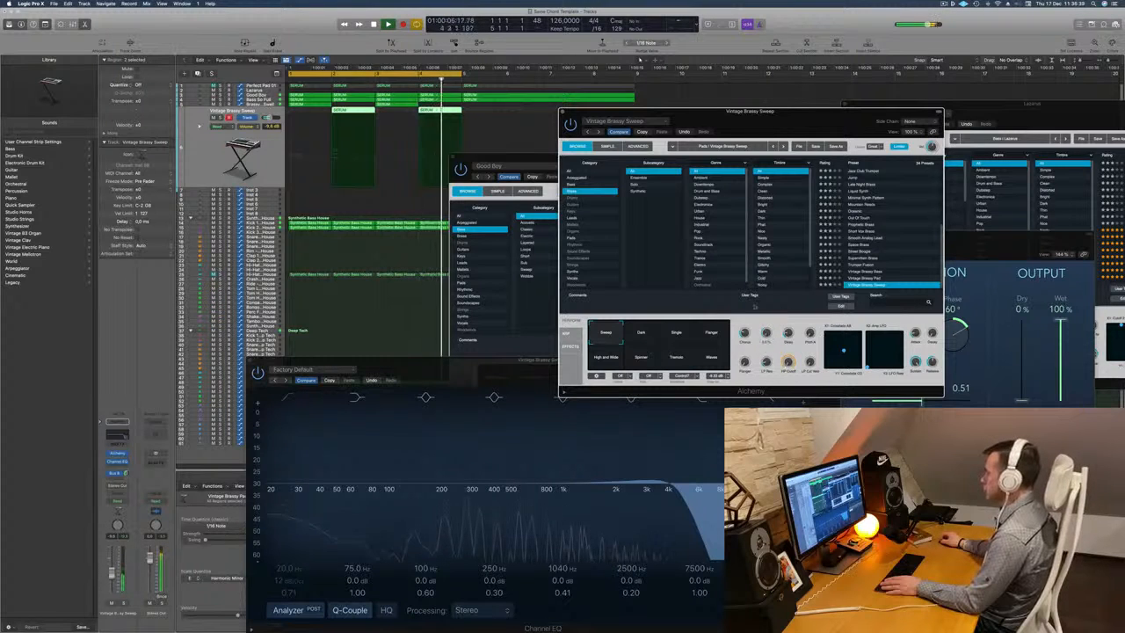
pyautogui.click(642, 334)
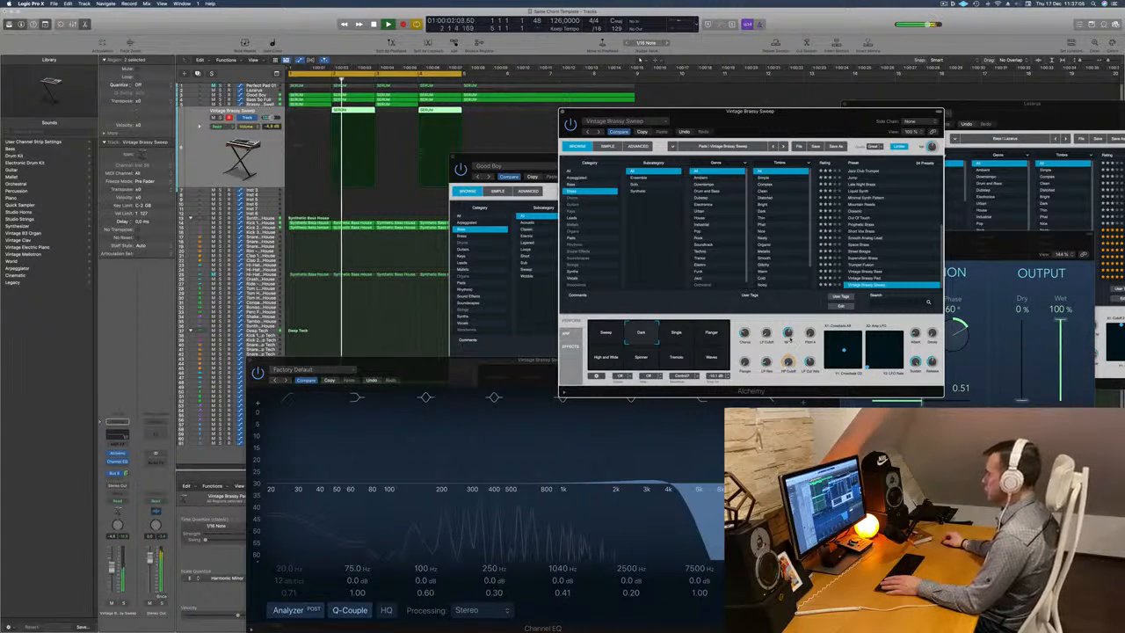
pyautogui.press('Return')
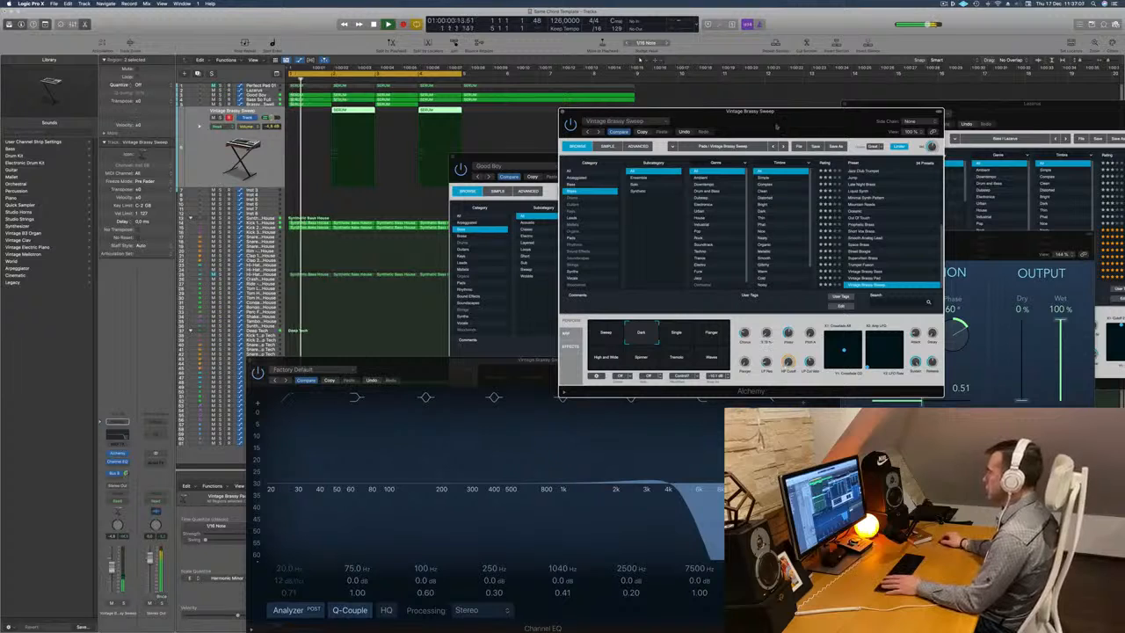
pyautogui.moveTo(776, 125); pyautogui.dragTo(792, 118)
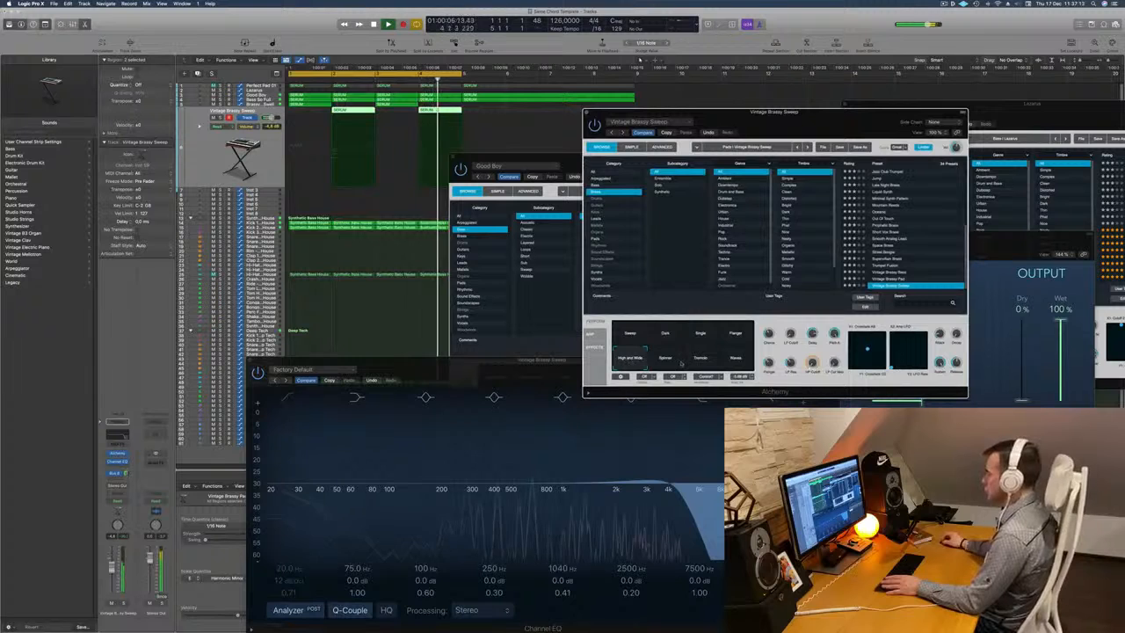
pyautogui.click(729, 354)
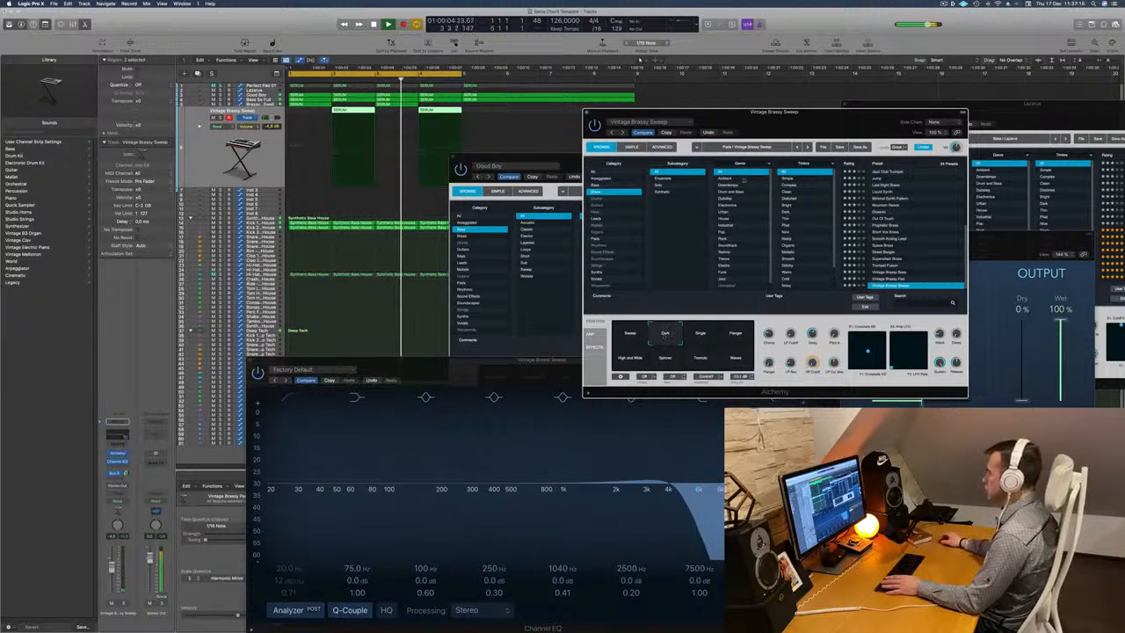
pyautogui.moveTo(825, 118); pyautogui.dragTo(820, 120)
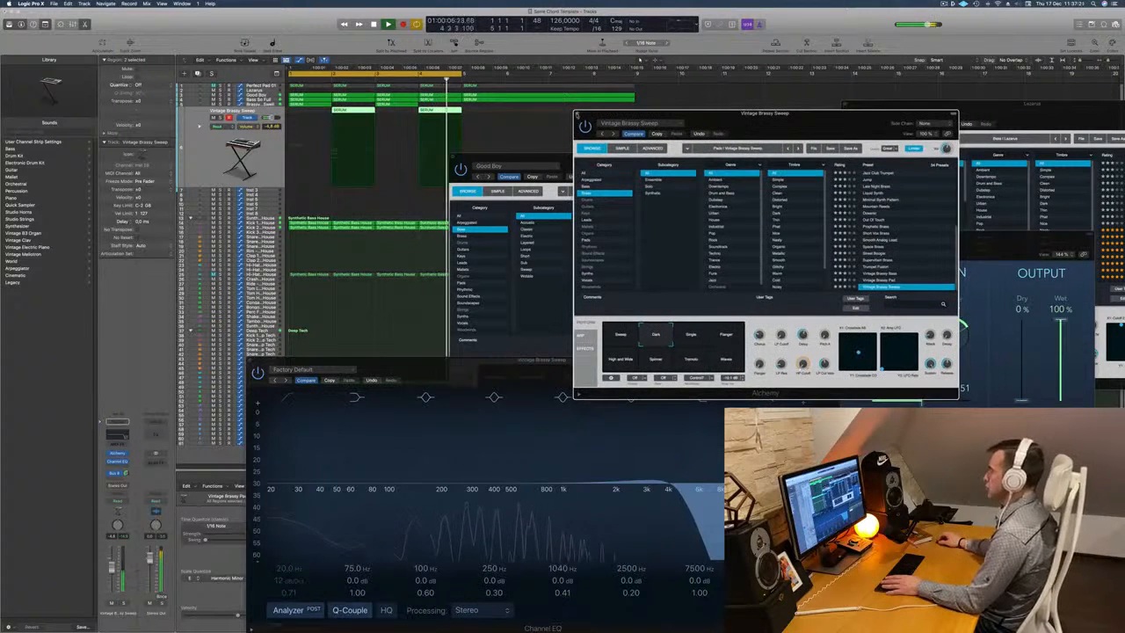
# Close the Vintage Brassy Sweep and Good Boy Alchemy windows and move the Channel EQ window off the tracks and Piano Roll.
pyautogui.click(577, 114)
pyautogui.moveTo(496, 158); pyautogui.dragTo(495, 156)
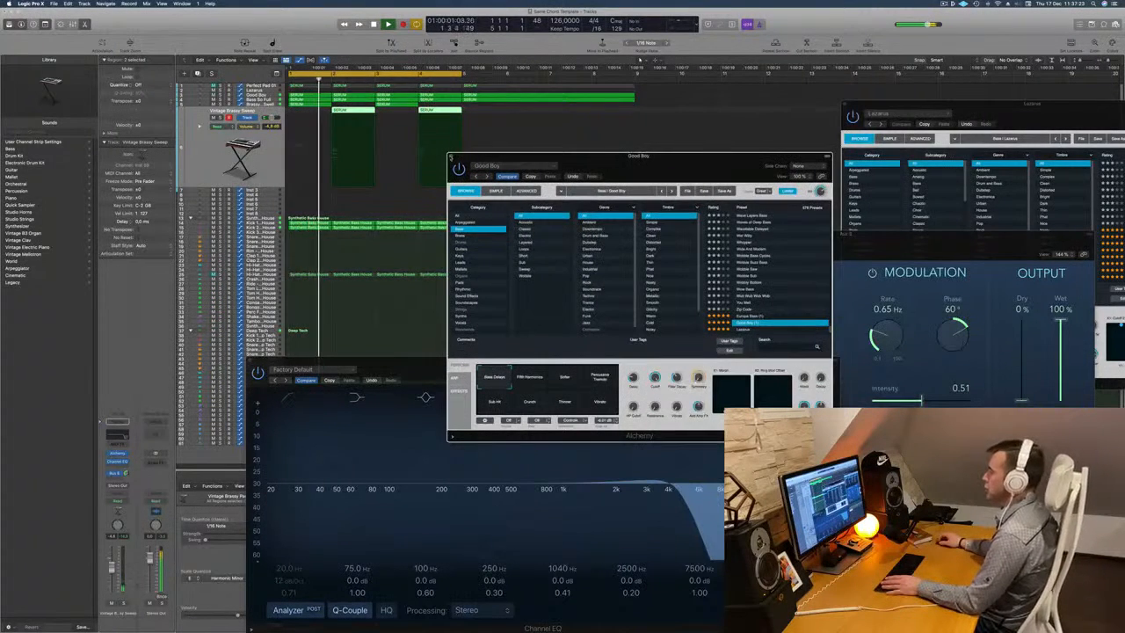
pyautogui.click(451, 158)
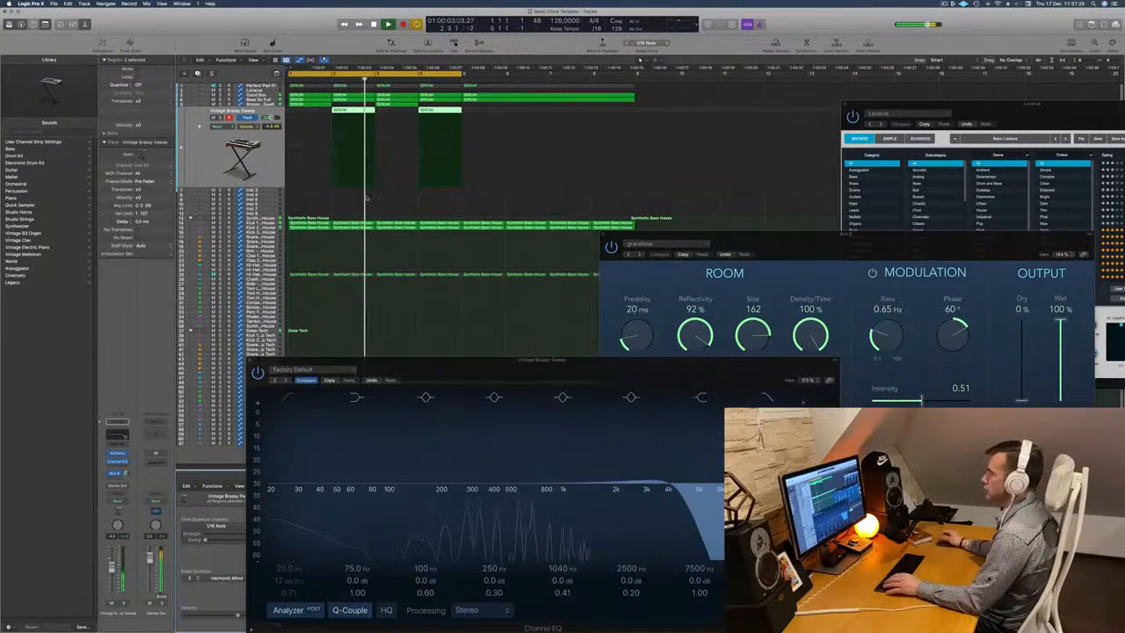
pyautogui.scroll(-2, 387, 234)
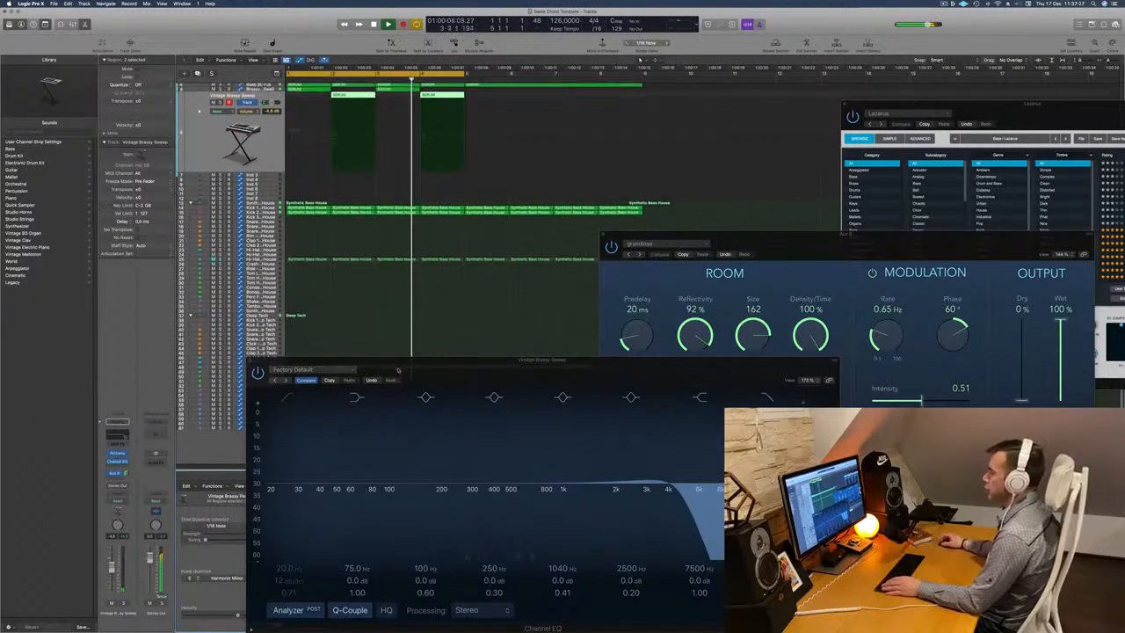
pyautogui.moveTo(399, 362); pyautogui.dragTo(863, 190)
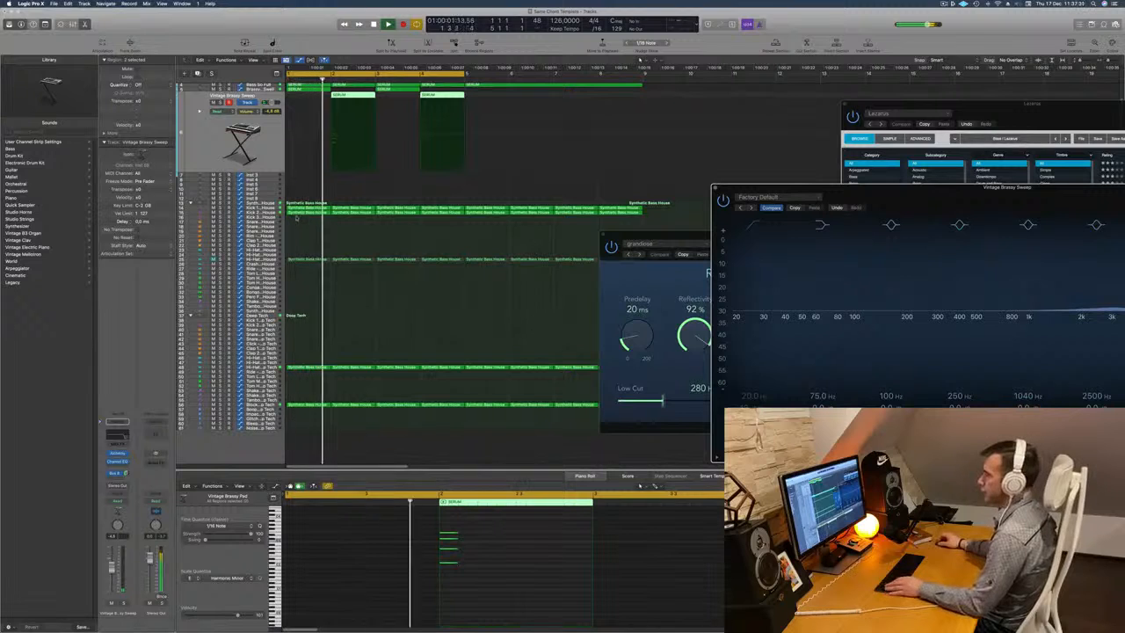
# Copy the first Hi-Hat Open region of Synthetic Bass House to the Tom High 2 track and widen the track headers.
pyautogui.click(296, 259)
pyautogui.moveTo(295, 260); pyautogui.dragTo(355, 280)
pyautogui.press('super+Right')
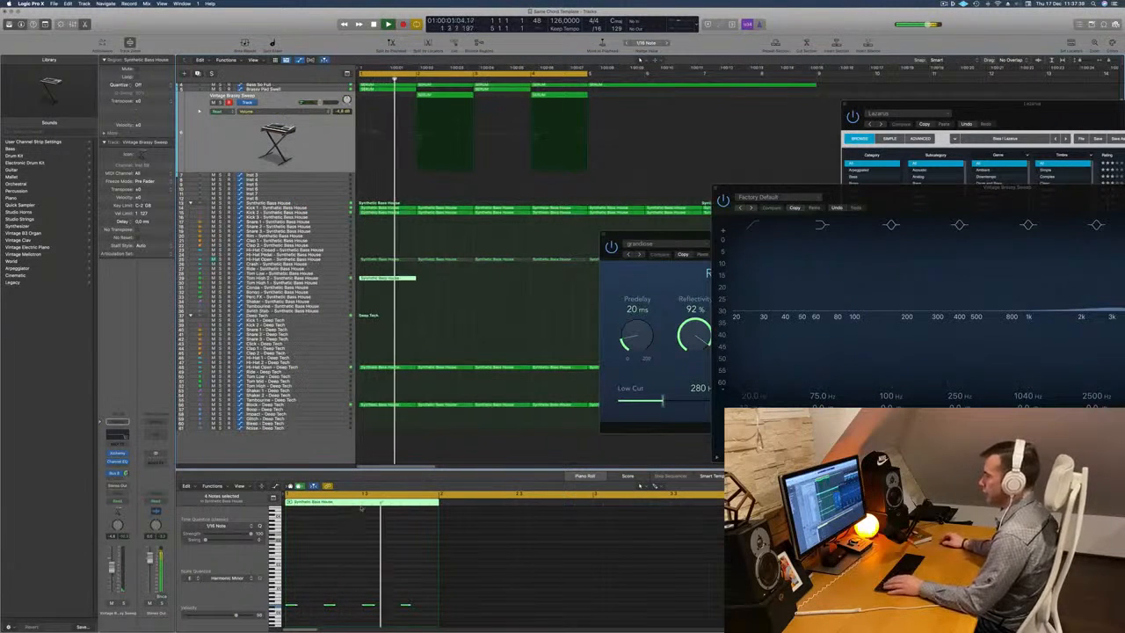
# Shift all notes in the Tom High 2 region about an eighth note later and listen to them with the track selected.
pyautogui.scroll(1, 299, 580)
pyautogui.scroll(2, 300, 580)
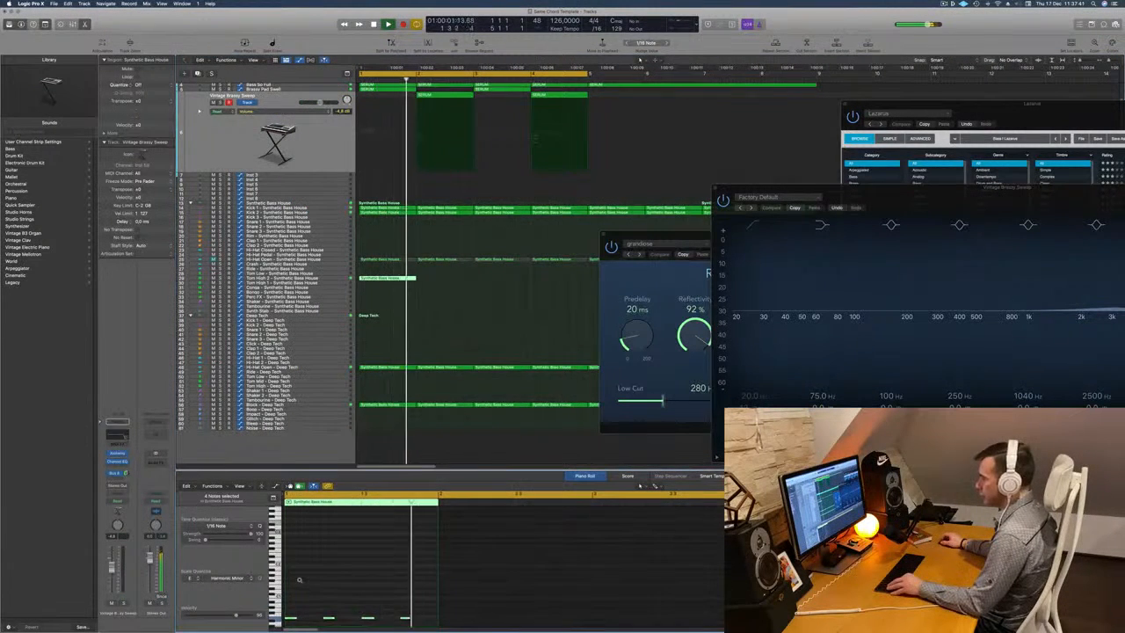
pyautogui.scroll(-2, 304, 581)
pyautogui.scroll(-3, 304, 580)
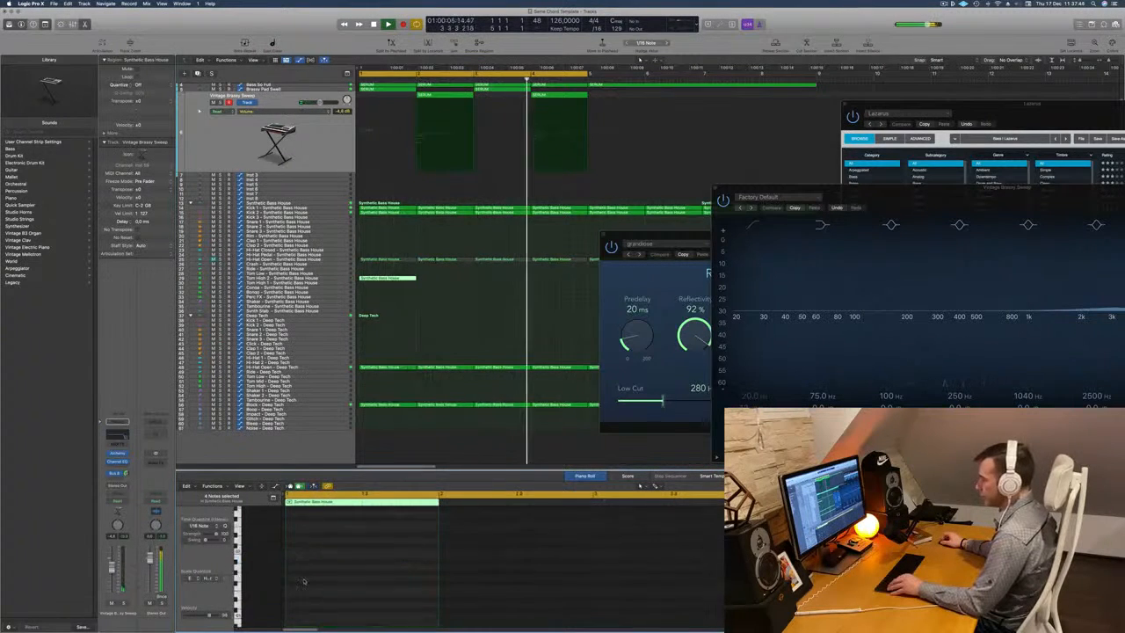
pyautogui.scroll(2, 304, 580)
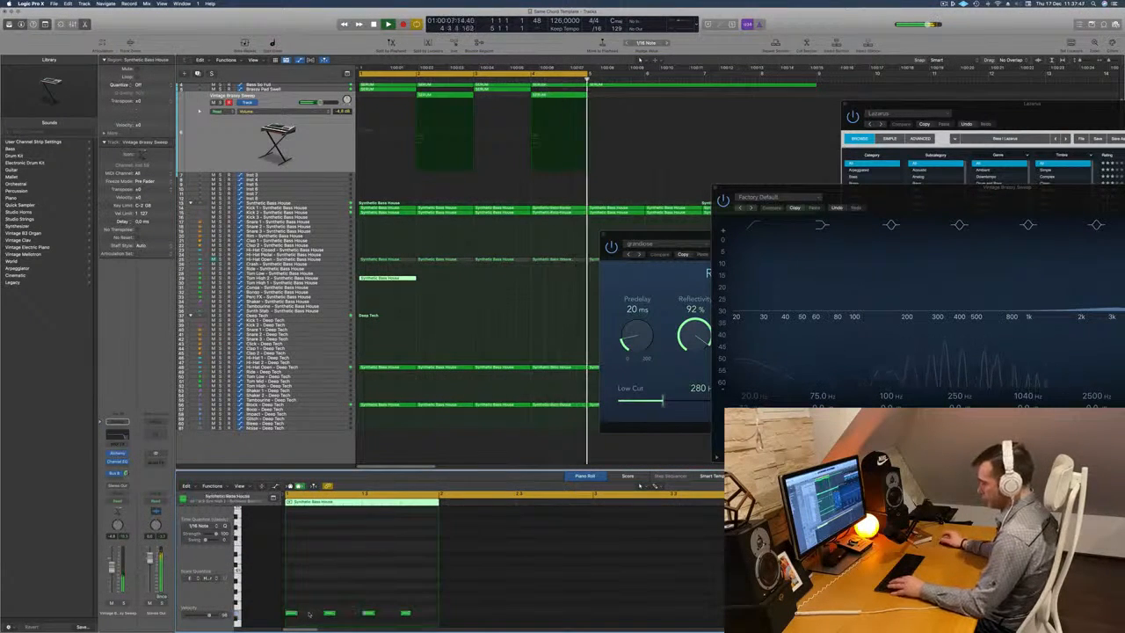
pyautogui.scroll(-2, 308, 614)
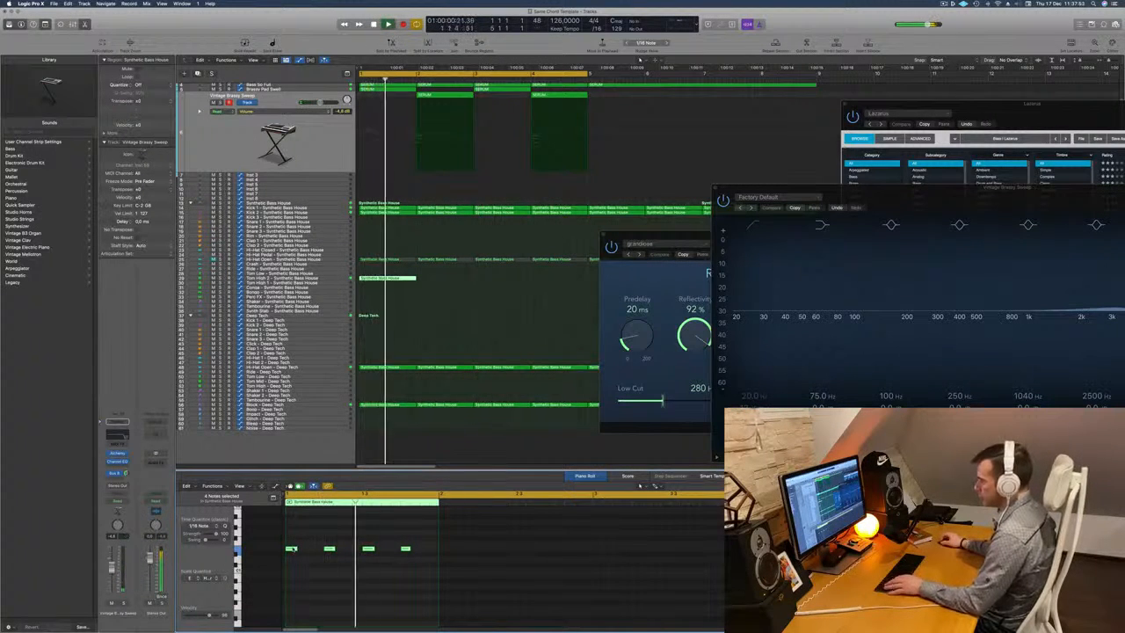
pyautogui.moveTo(293, 549); pyautogui.dragTo(310, 550)
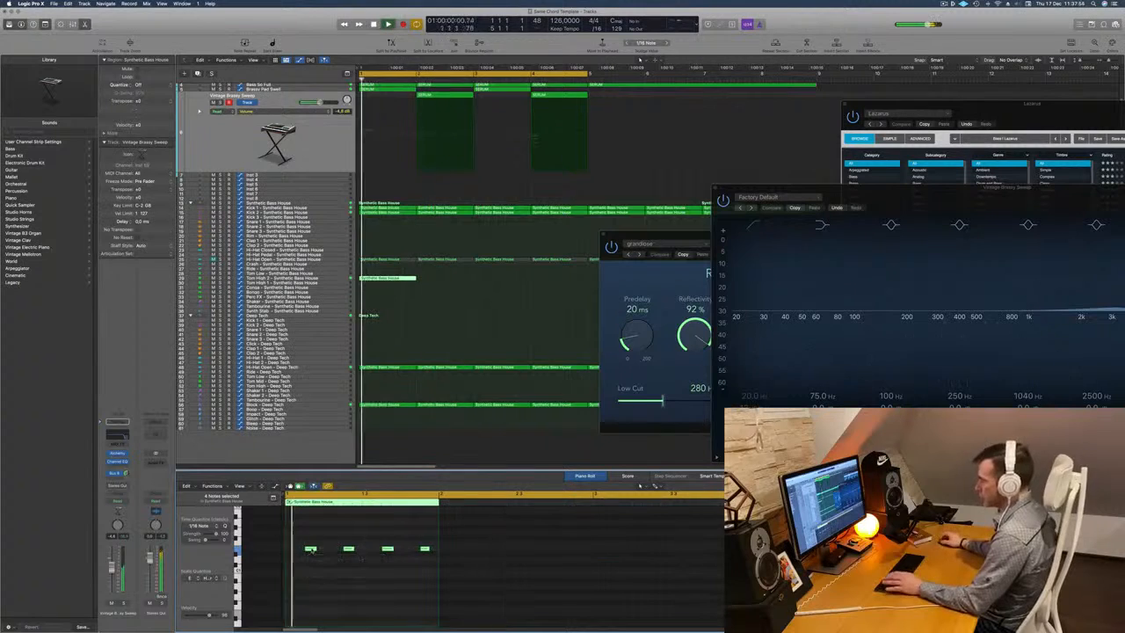
pyautogui.press('space')
pyautogui.press('space')
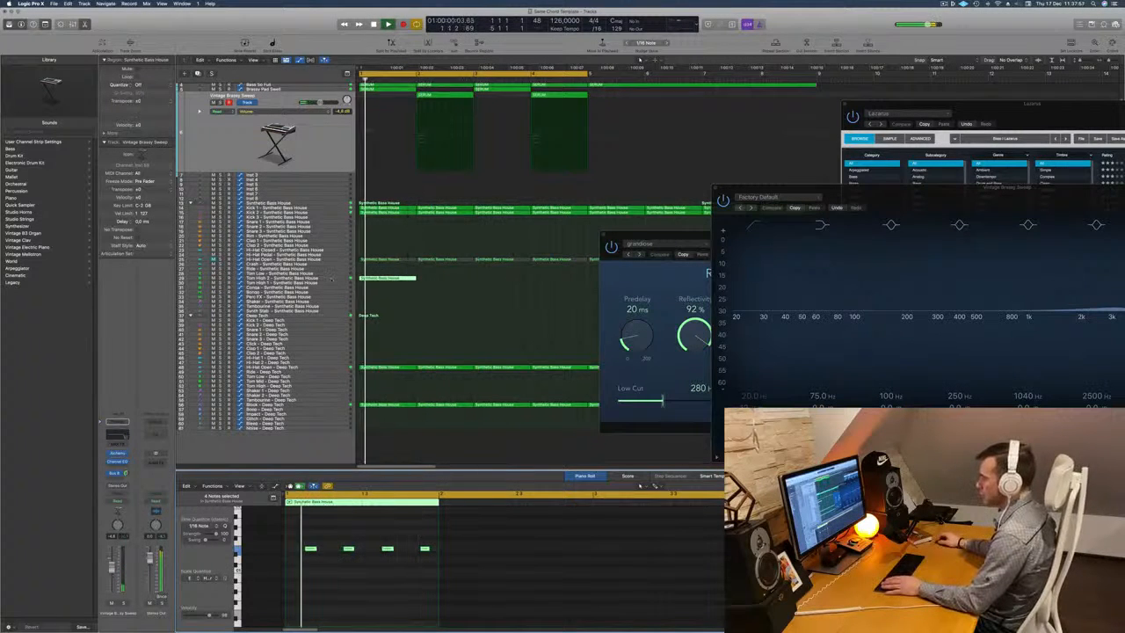
pyautogui.click(275, 278)
pyautogui.press('space')
pyautogui.press('space')
pyautogui.press('space')
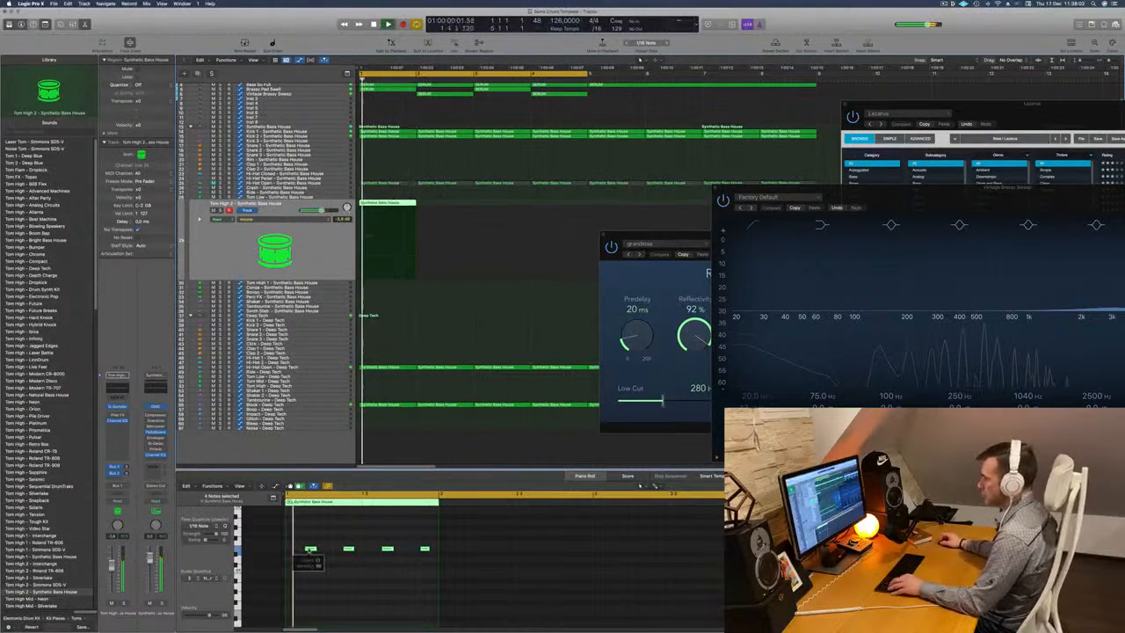
# Shorten the Tom High 2 notes after trying an earlier placement, and duplicate them about a sixteenth note earlier.
pyautogui.moveTo(309, 550); pyautogui.dragTo(304, 550)
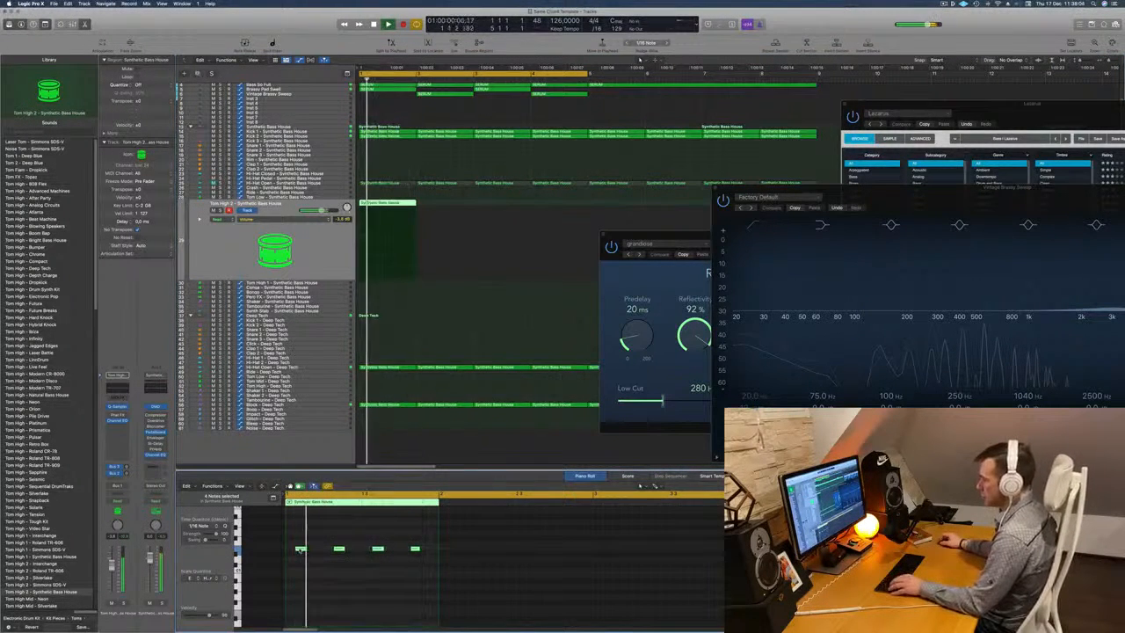
pyautogui.moveTo(300, 551)
pyautogui.mouseDown()
pyautogui.moveTo(317, 550)
pyautogui.moveTo(288, 551)
pyautogui.mouseUp()
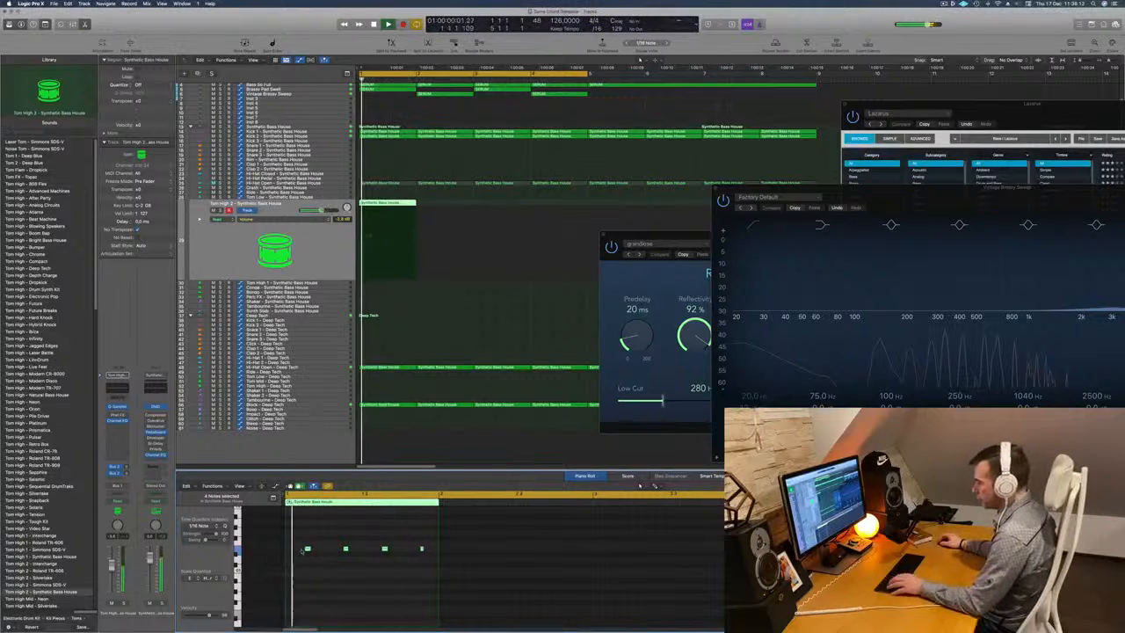
pyautogui.moveTo(307, 550); pyautogui.dragTo(297, 550)
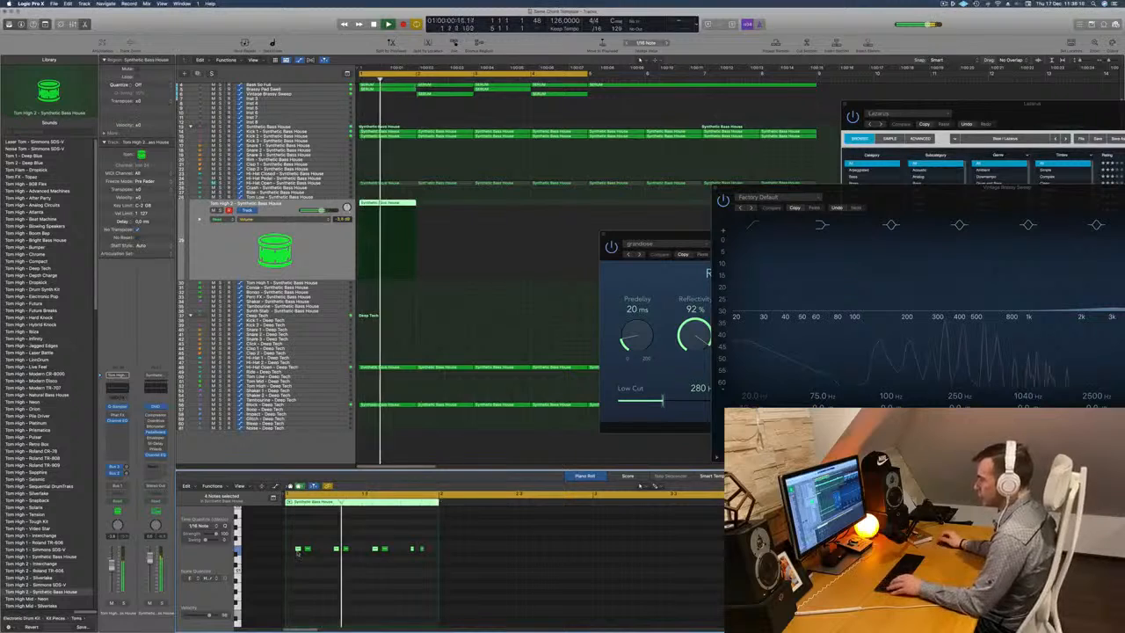
pyautogui.moveTo(298, 551); pyautogui.dragTo(317, 551)
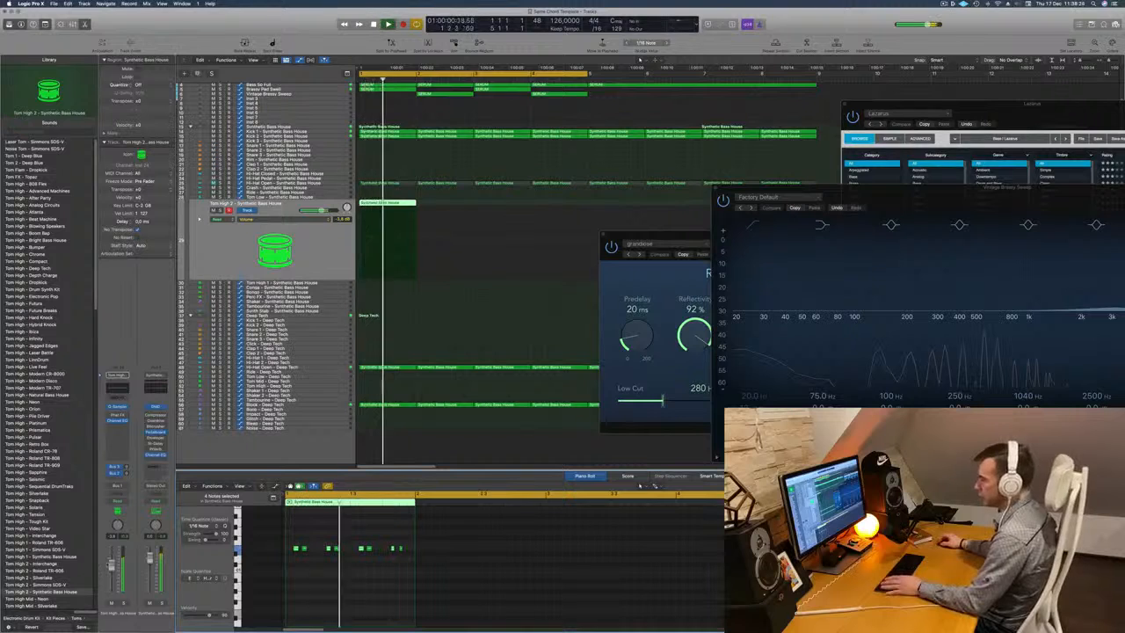
# Solo the Tom High 2 track, open its Quick Sampler, and enable the filter with a lowered cutoff.
pyautogui.hotkey('ctrl', 's')
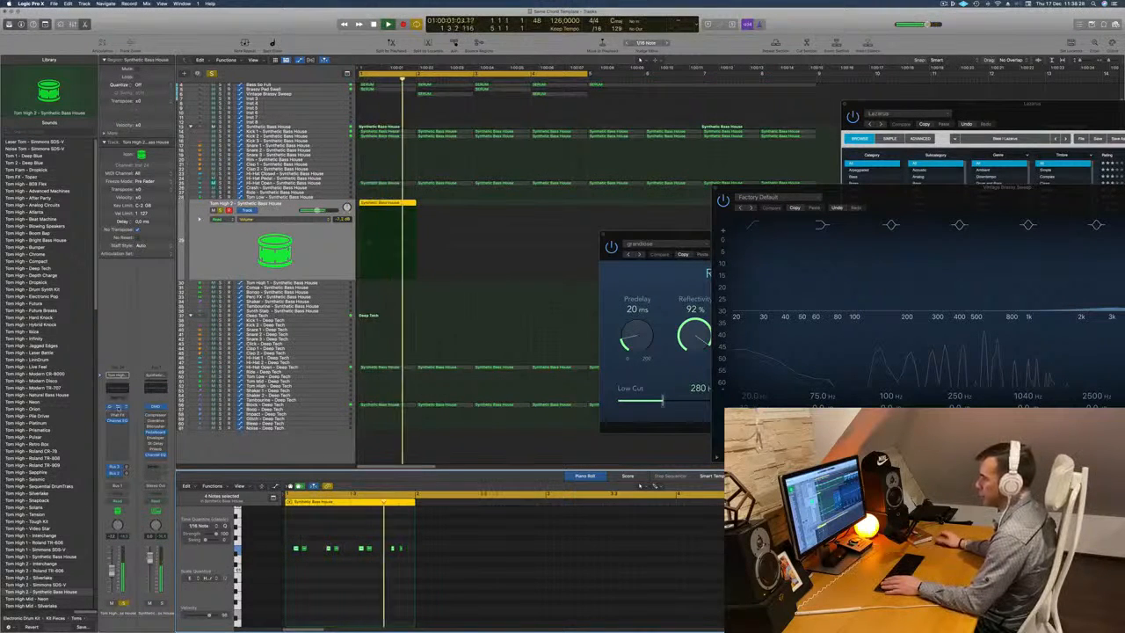
pyautogui.click(118, 407)
pyautogui.moveTo(539, 98); pyautogui.dragTo(707, 114)
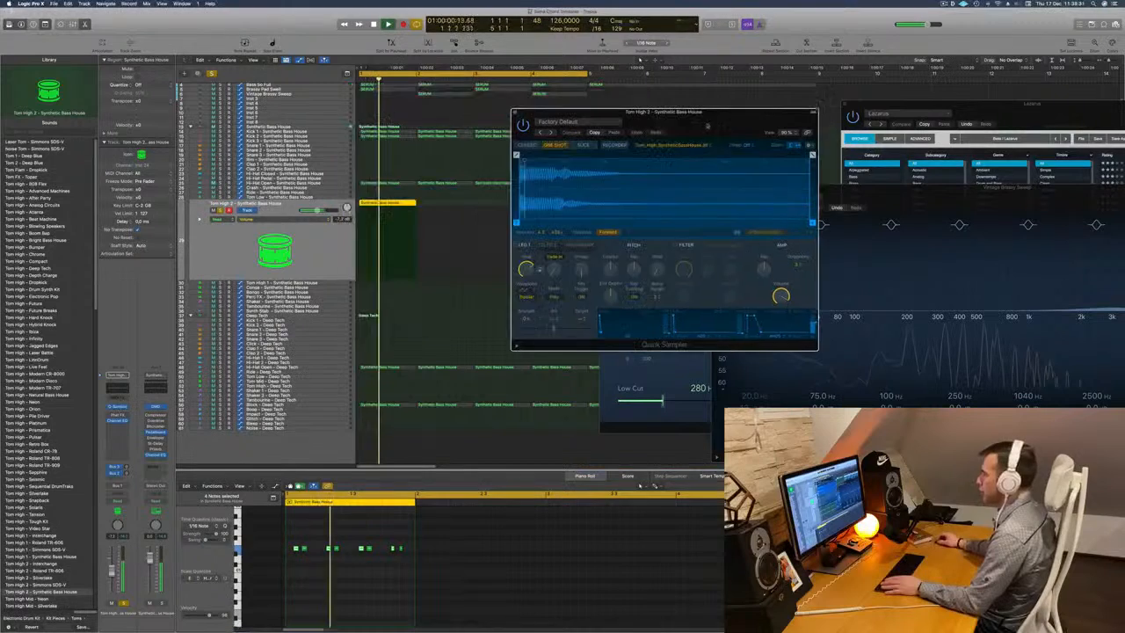
pyautogui.click(676, 246)
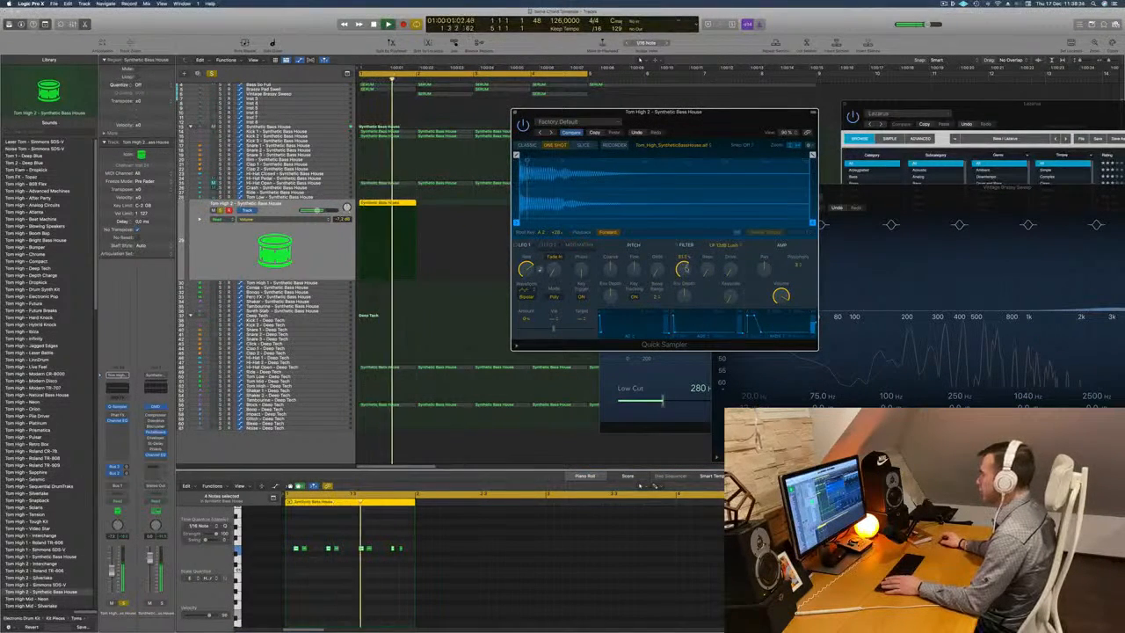
pyautogui.press('Return')
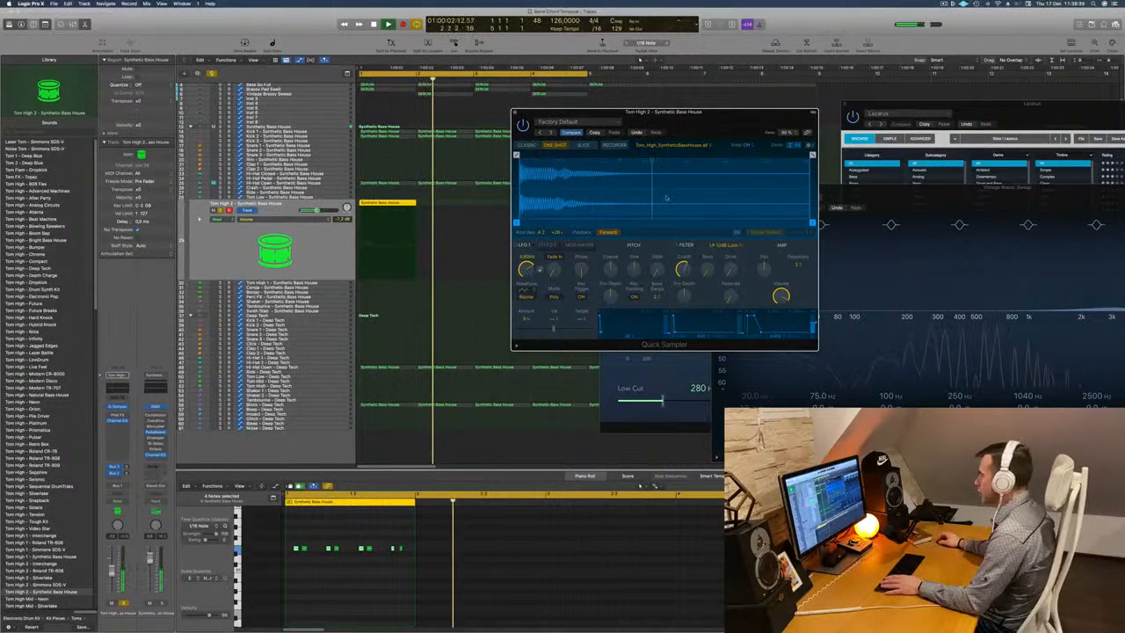
pyautogui.press('Return')
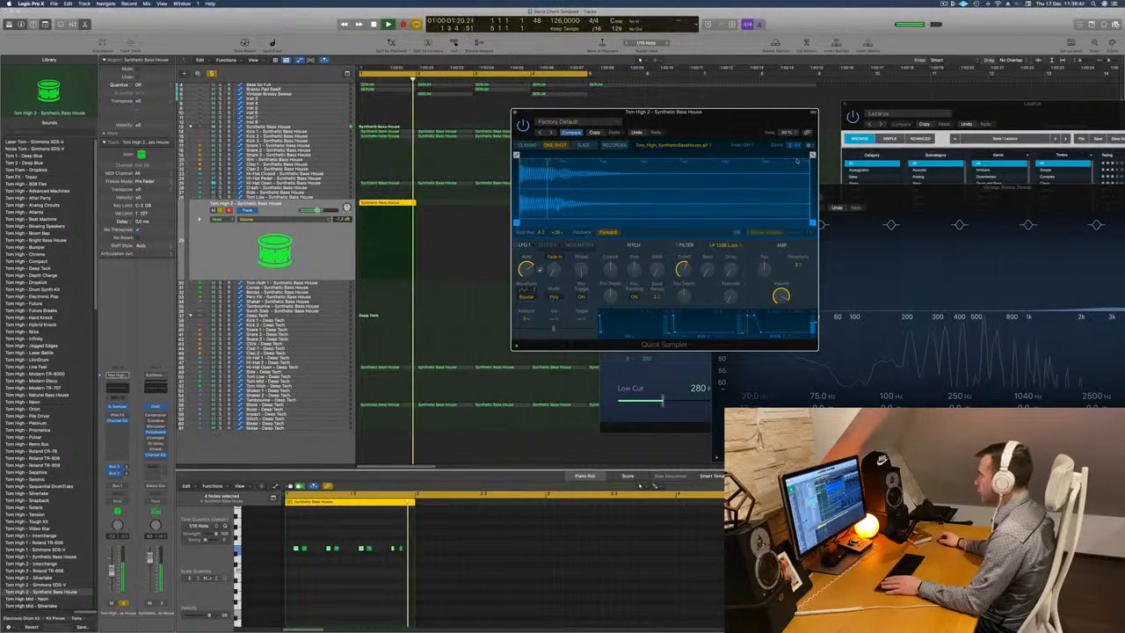
# Trim the end of the tom sample slightly and give it a long fade-out starting shortly after the attack.
pyautogui.moveTo(812, 154); pyautogui.dragTo(623, 156)
pyautogui.press('space')
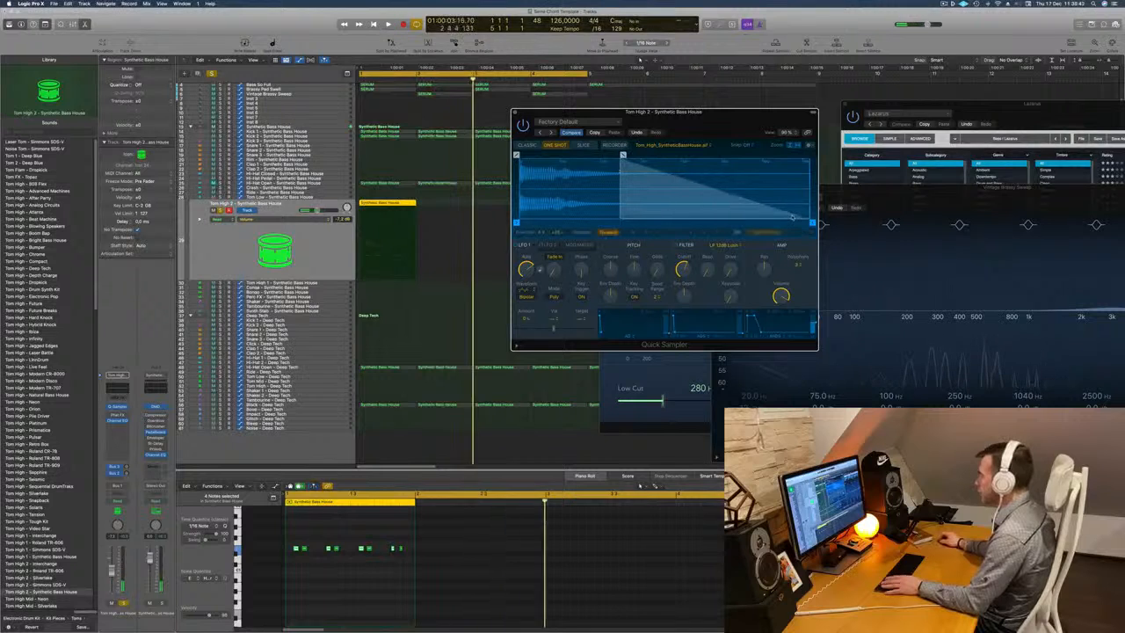
pyautogui.press('space')
pyautogui.moveTo(812, 223)
pyautogui.mouseDown()
pyautogui.moveTo(765, 222)
pyautogui.moveTo(798, 222)
pyautogui.mouseUp()
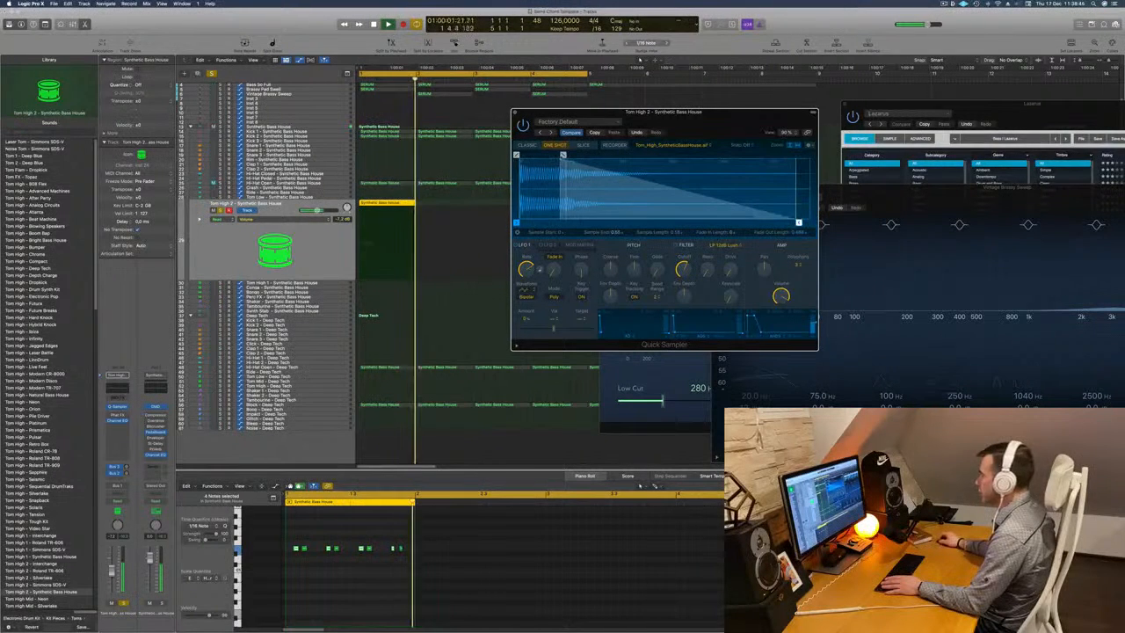
pyautogui.moveTo(562, 156)
pyautogui.mouseDown()
pyautogui.moveTo(612, 156)
pyautogui.moveTo(552, 156)
pyautogui.mouseUp()
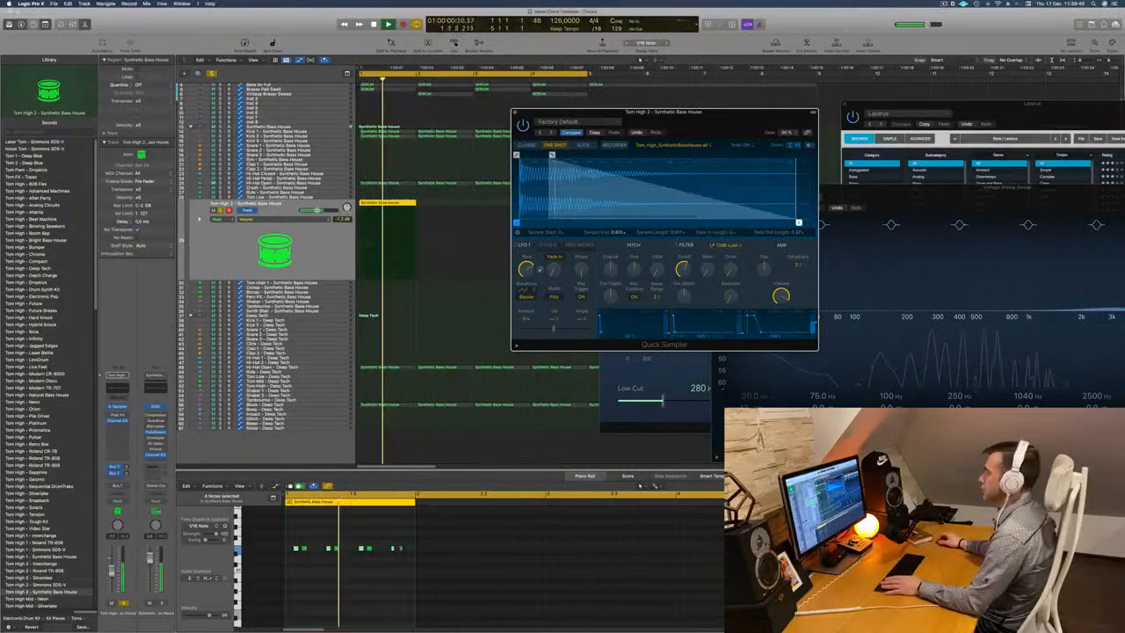
# Replay the loop while toggling the Tom High 2 track's solo to compare it alone and within the beat.
pyautogui.click(220, 210)
pyautogui.press('Return')
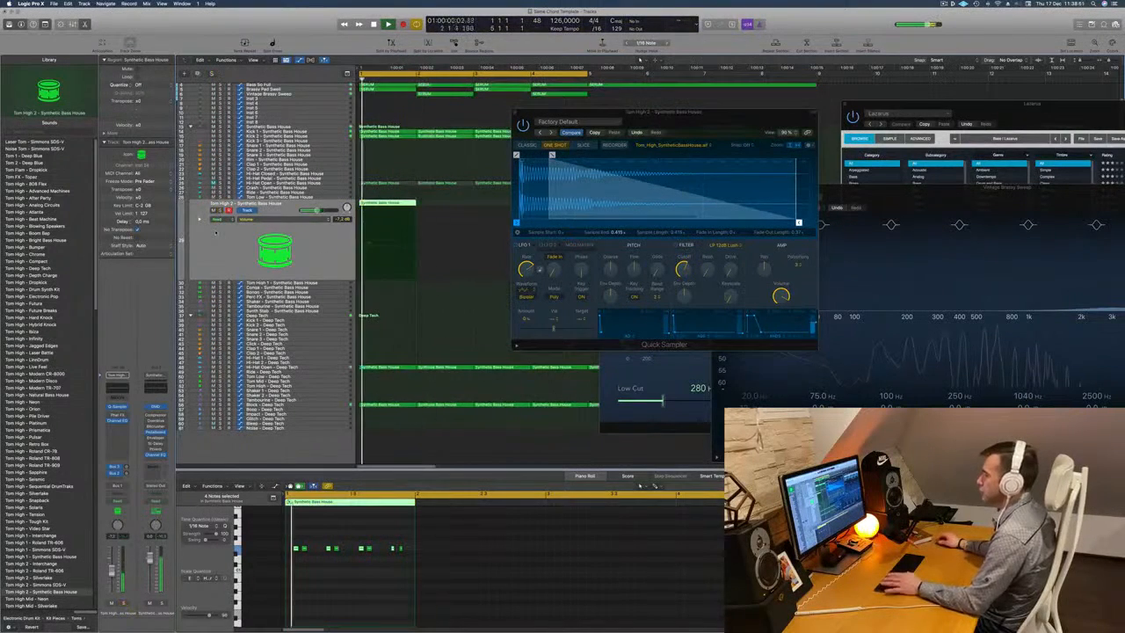
pyautogui.press('s')
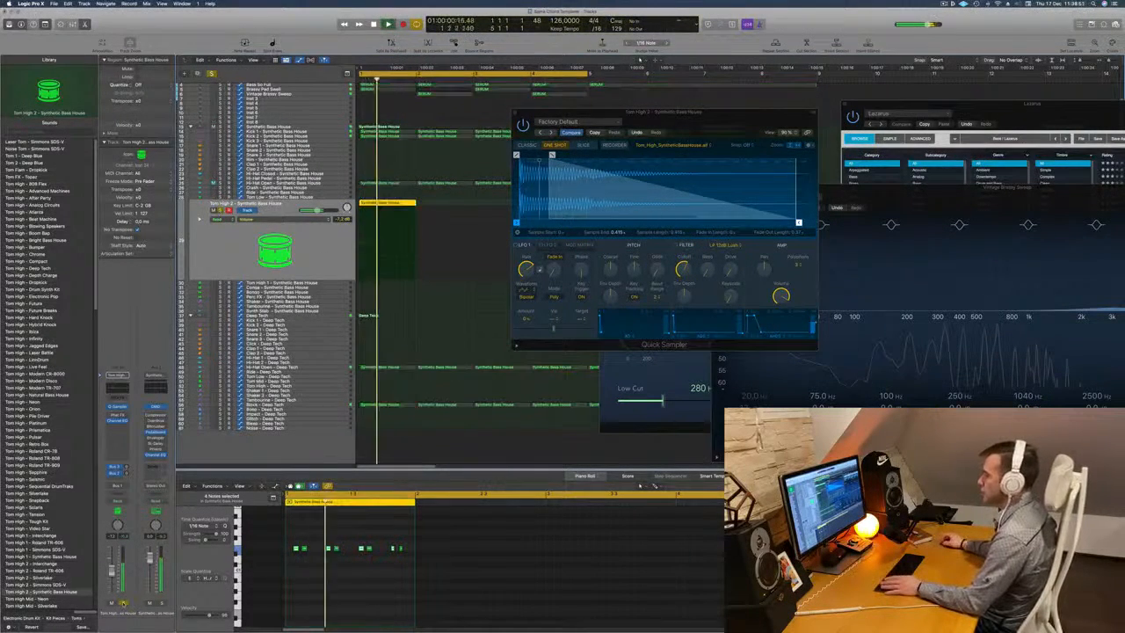
pyautogui.press('s')
pyautogui.press('Return')
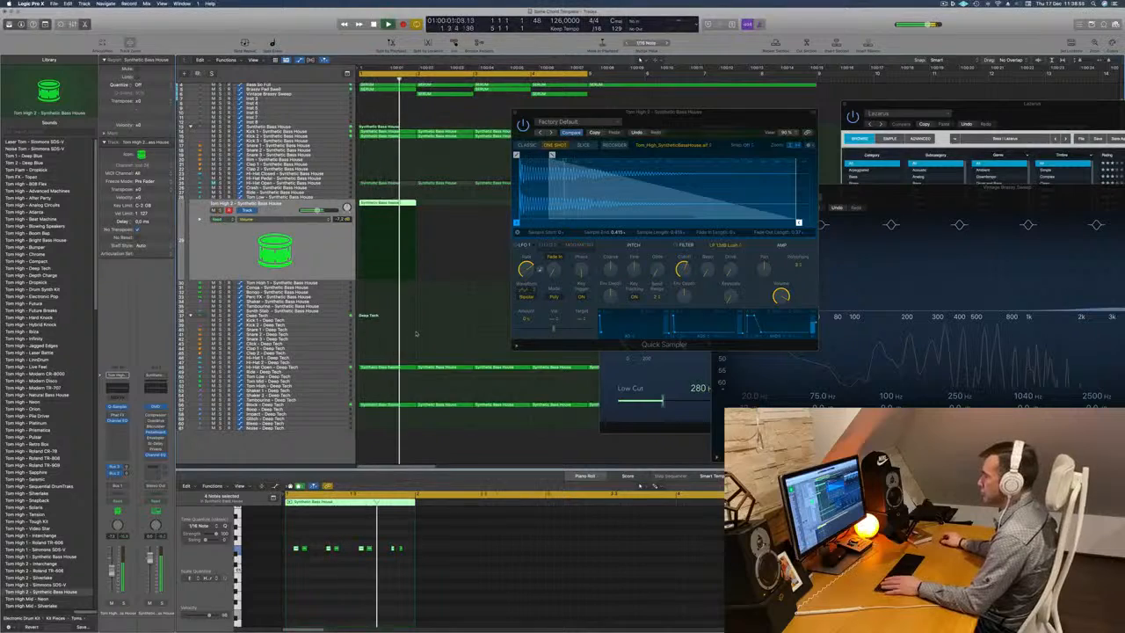
# Try all Tom High 2 notes one octave lower, listening to the track both soloed and in the mix.
pyautogui.moveTo(294, 573); pyautogui.dragTo(401, 548)
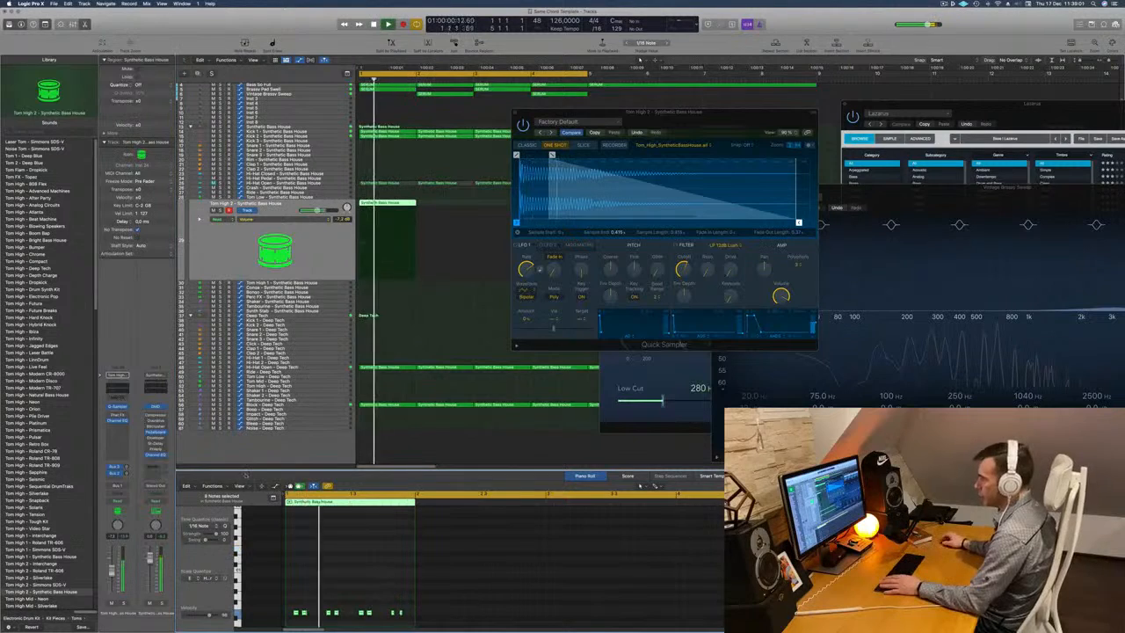
pyautogui.press('s')
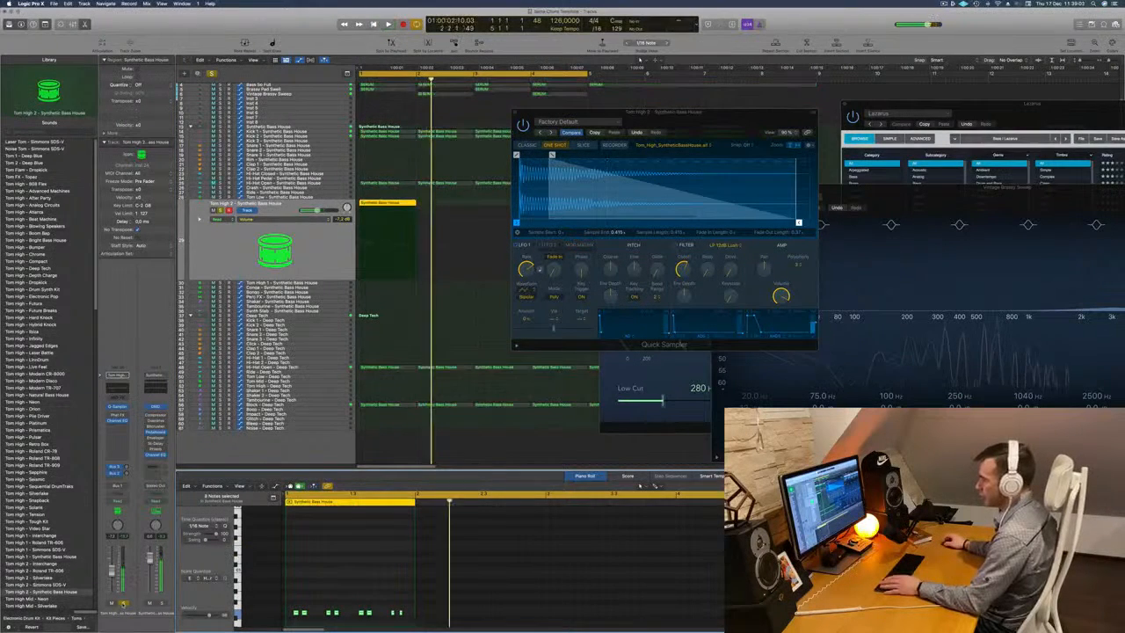
pyautogui.click(123, 604)
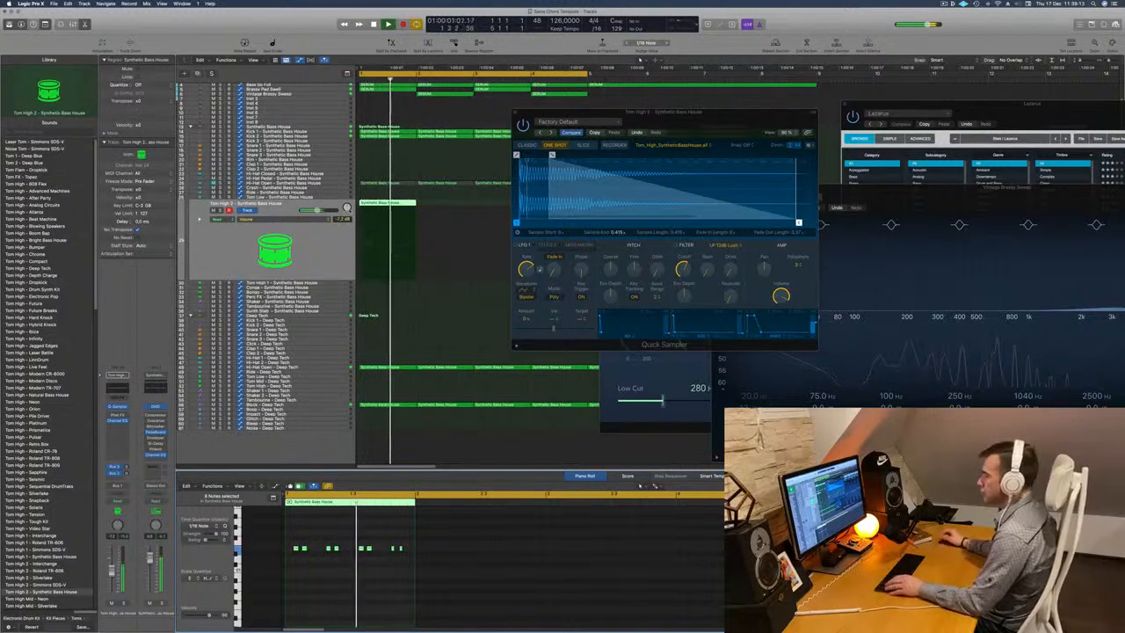
# Copy the Tom High 2 region to the Tom Low track, check it in solo, and lower its volume to -5.7 dB.
pyautogui.moveTo(380, 203); pyautogui.dragTo(388, 201)
pyautogui.click(323, 197)
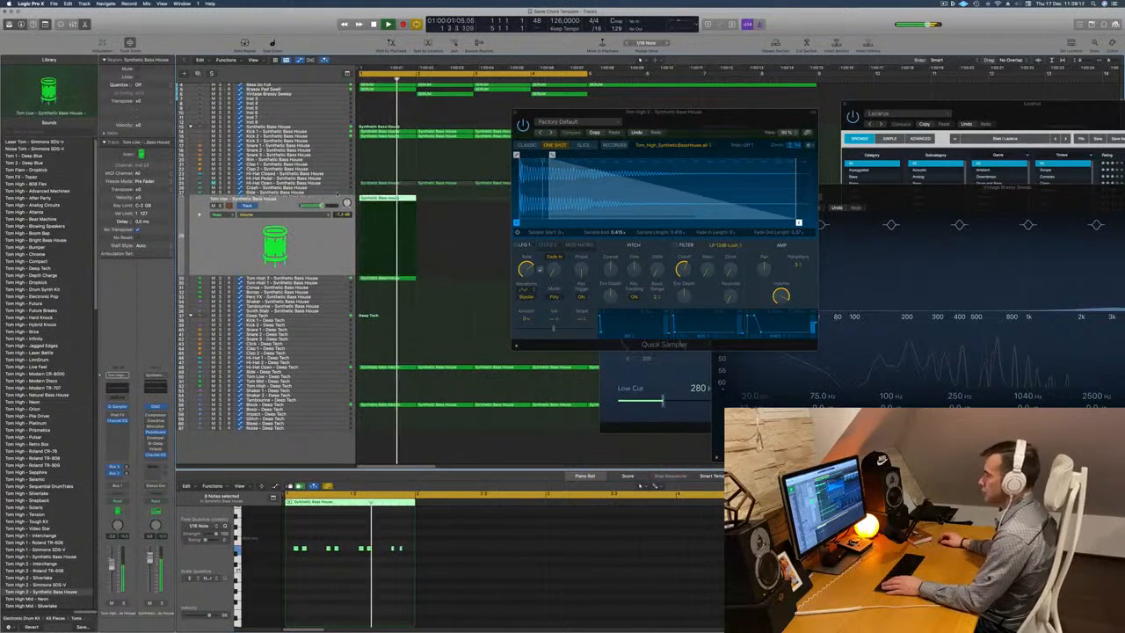
pyautogui.click(221, 205)
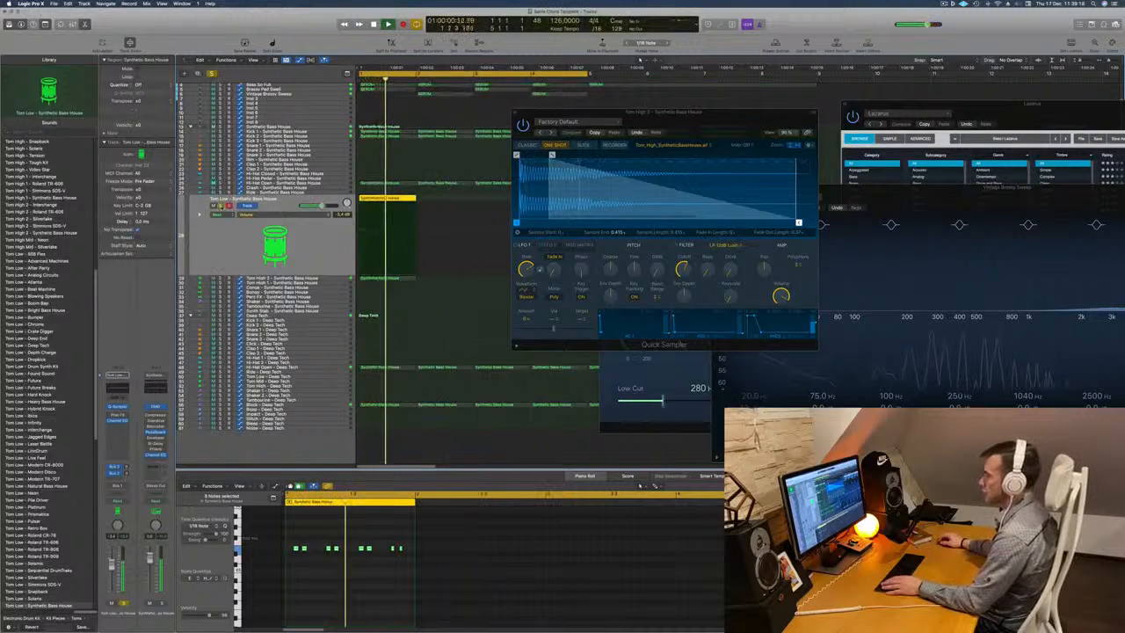
pyautogui.click(221, 206)
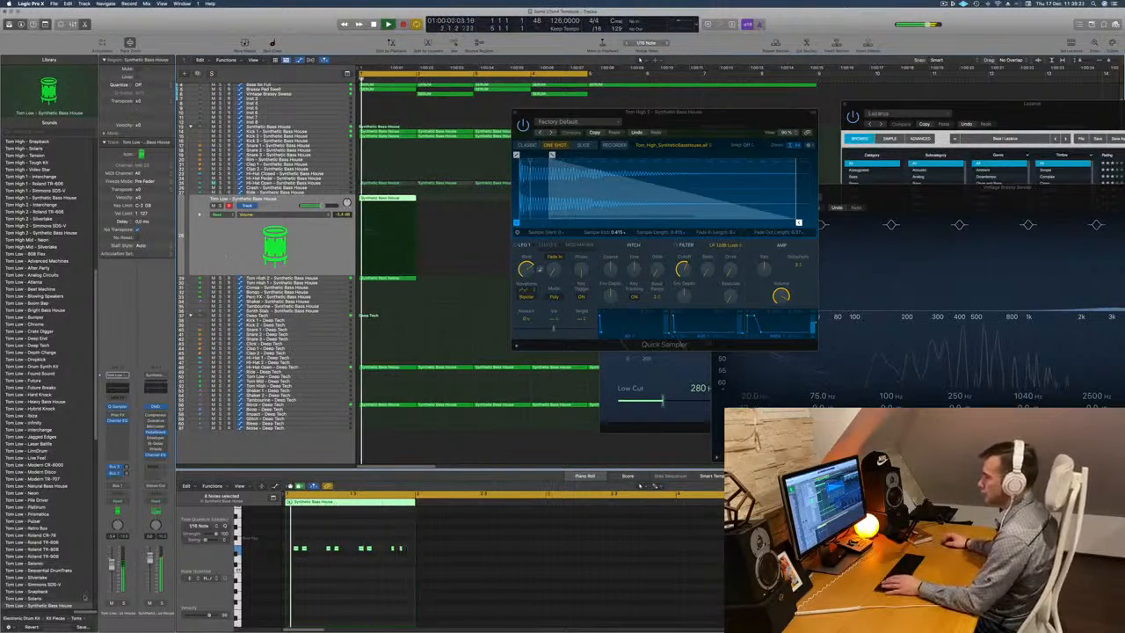
pyautogui.moveTo(312, 206); pyautogui.dragTo(319, 205)
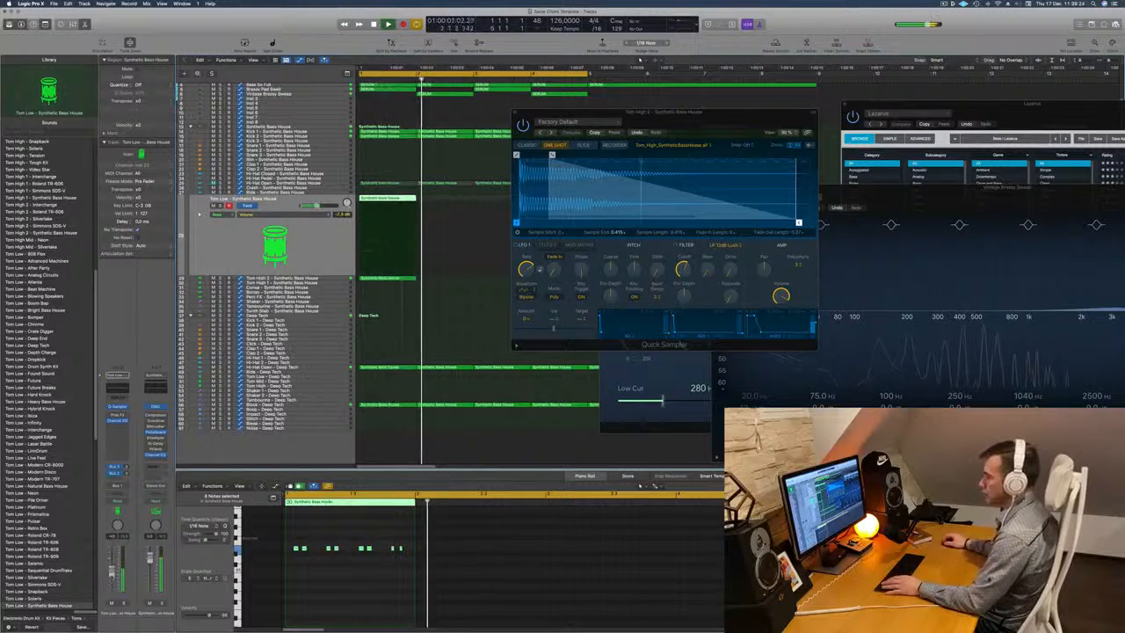
pyautogui.press('Return')
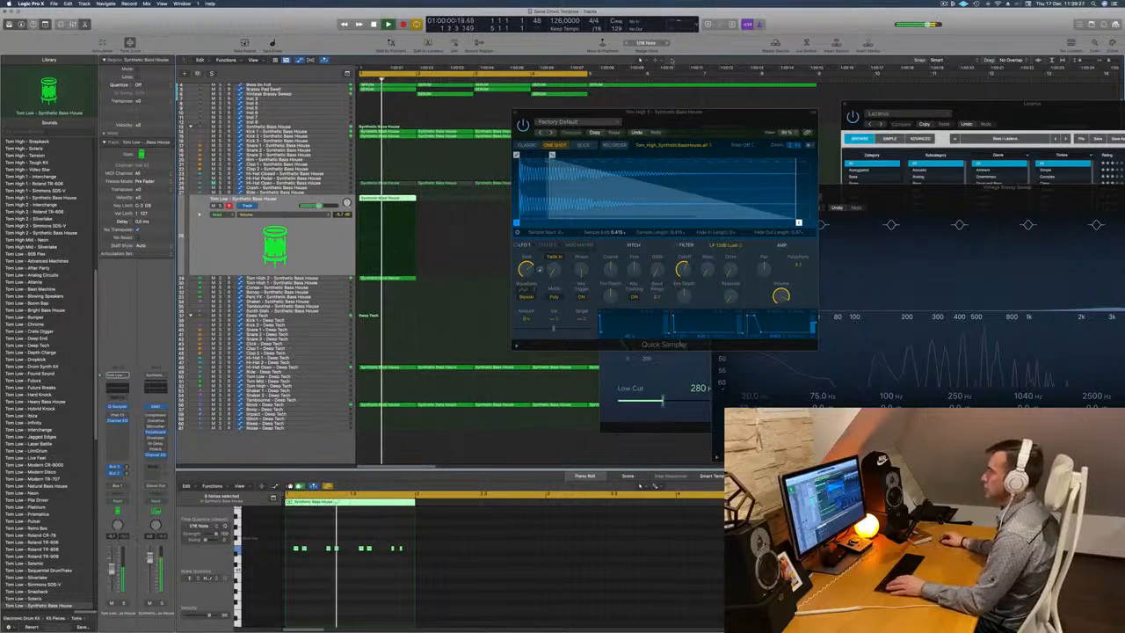
# Move the Quick Sampler window aside and duplicate the Tom Low and Tom High 2 regions to fill the first four bars.
pyautogui.moveTo(675, 113); pyautogui.dragTo(977, 134)
pyautogui.press('super+Left')
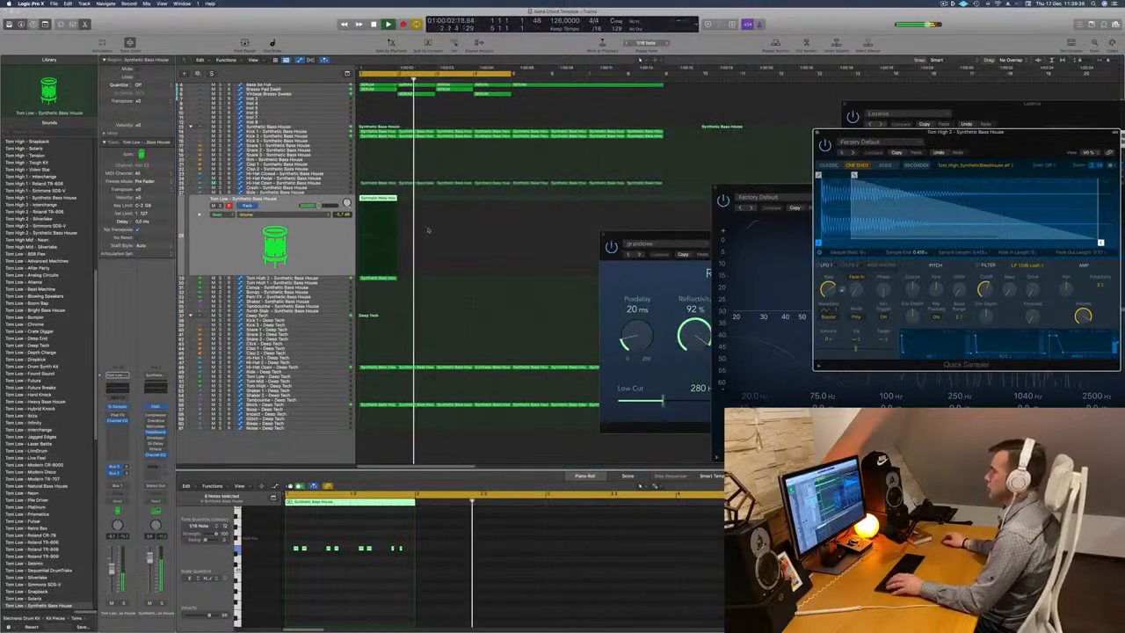
pyautogui.press('Return')
pyautogui.moveTo(403, 206); pyautogui.dragTo(388, 280)
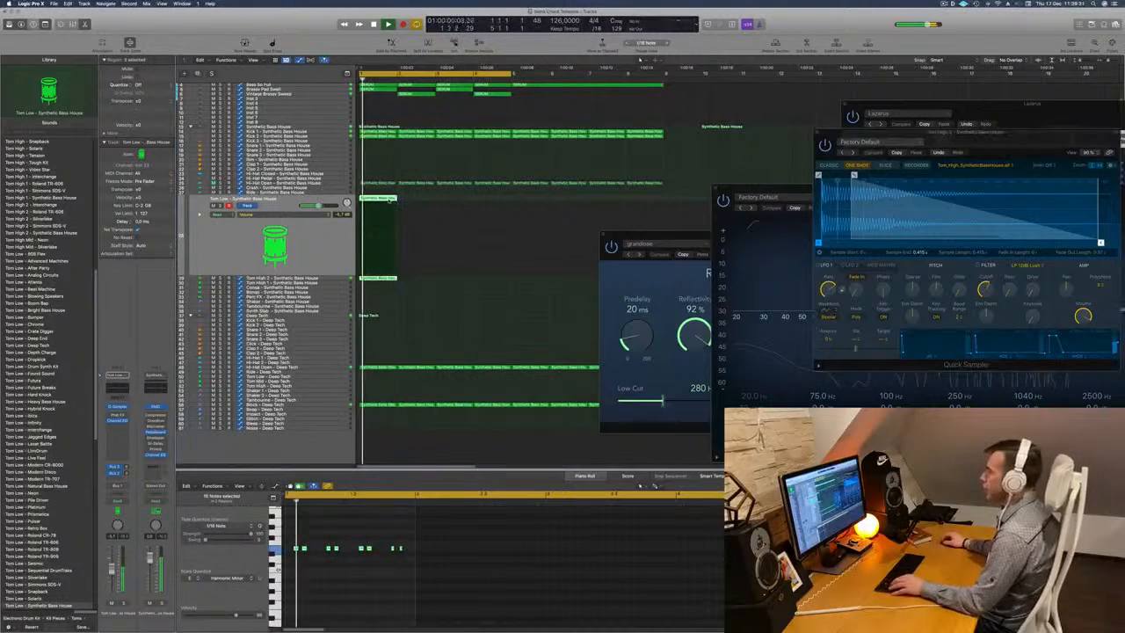
pyautogui.moveTo(390, 206); pyautogui.dragTo(372, 289)
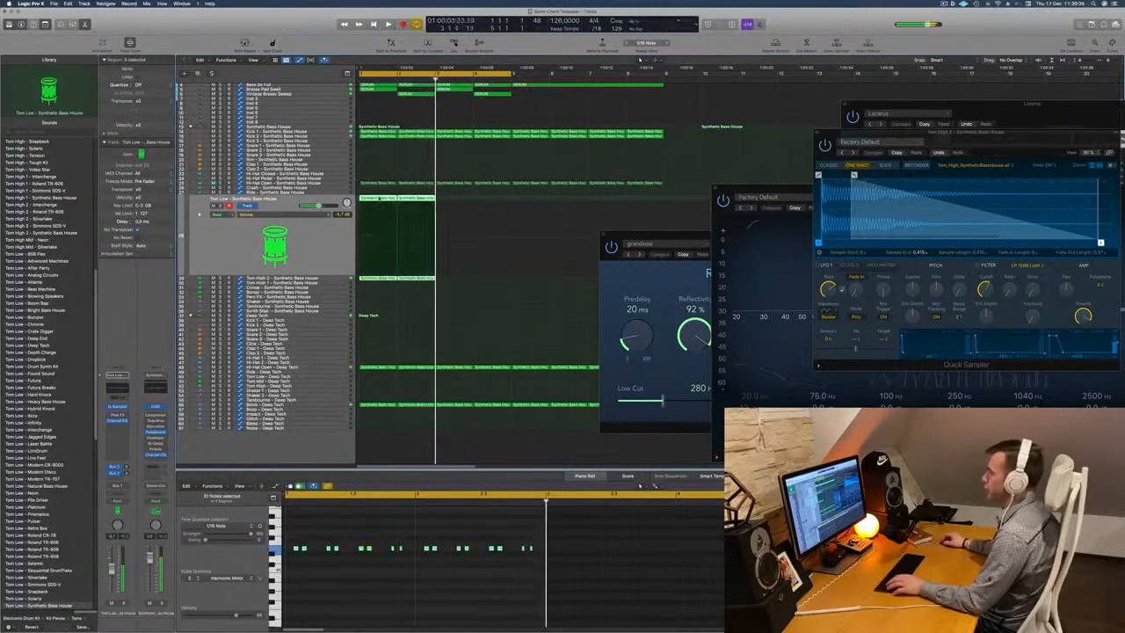
pyautogui.moveTo(381, 208); pyautogui.dragTo(459, 208)
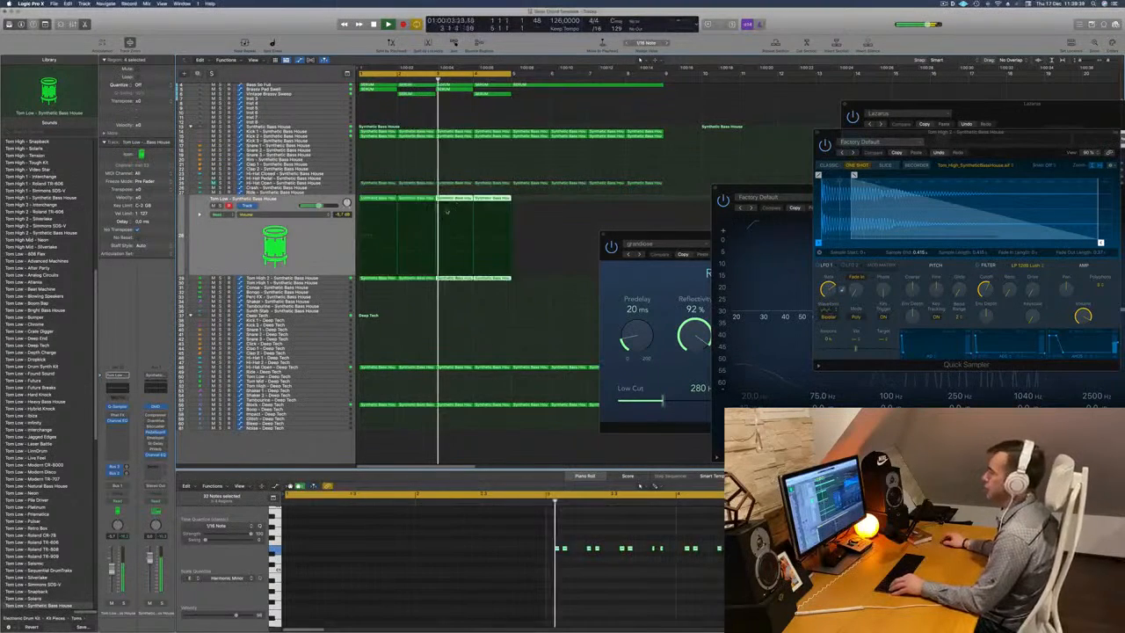
# Select the four Tom Low regions, check the track in solo, and transpose all their notes down one octave.
pyautogui.press('super+Left')
pyautogui.press('super+Left')
pyautogui.click(257, 230)
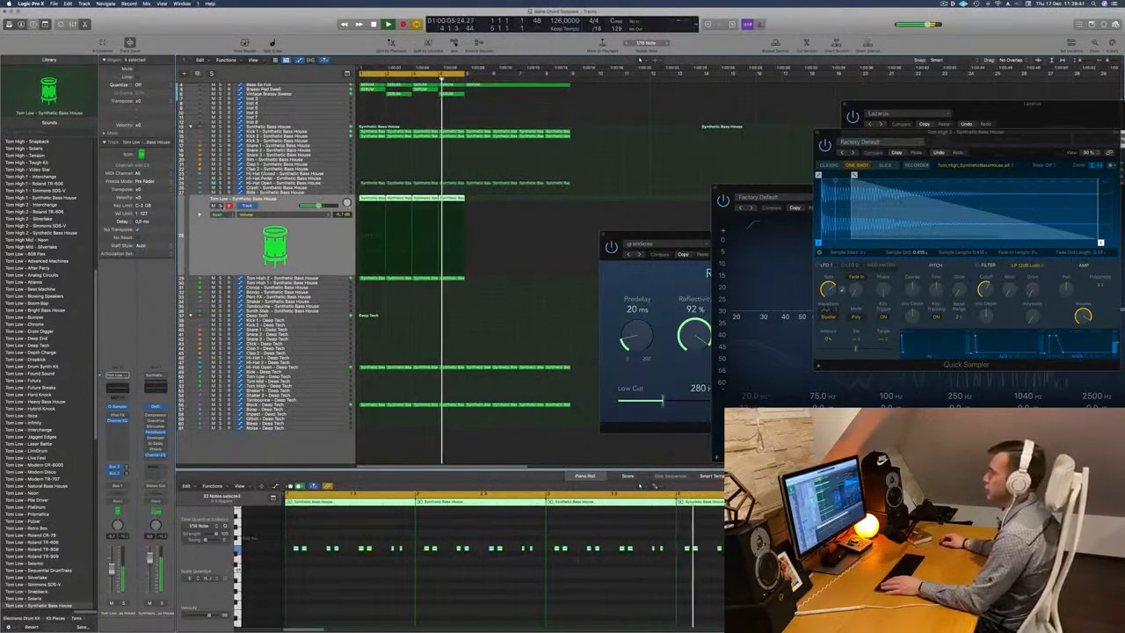
pyautogui.click(220, 206)
pyautogui.click(221, 206)
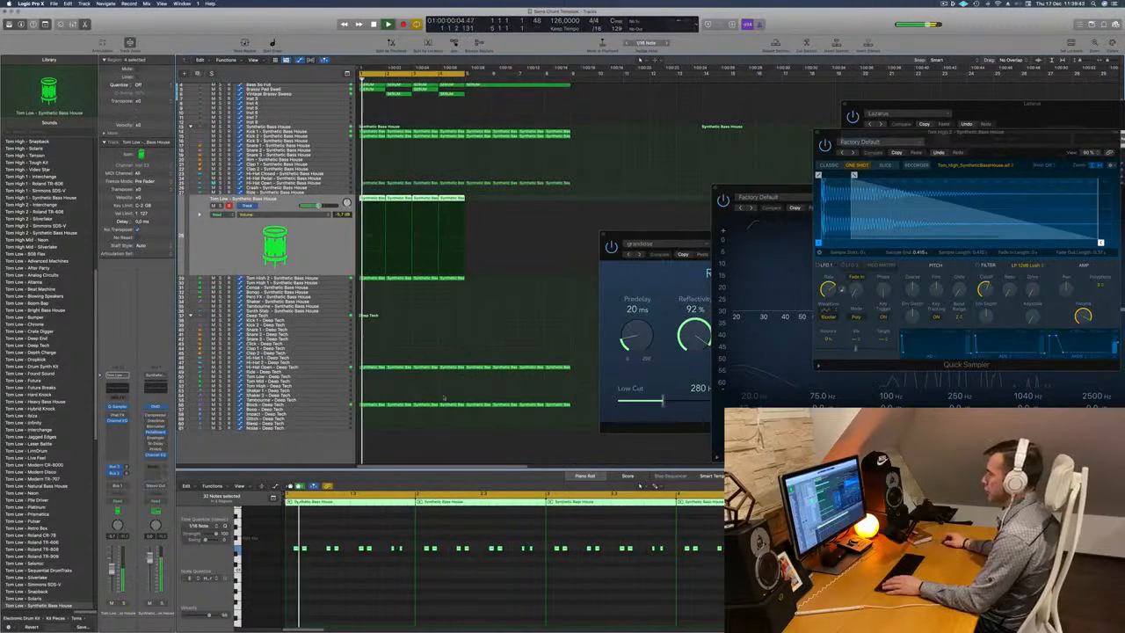
pyautogui.click(474, 191)
pyautogui.moveTo(406, 203); pyautogui.dragTo(375, 208)
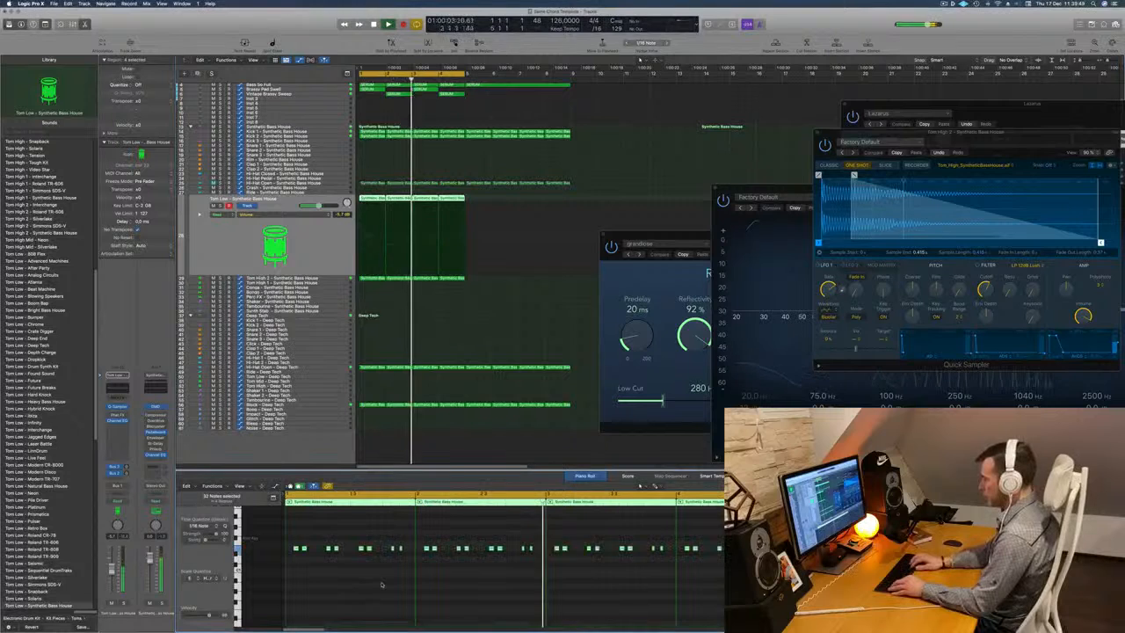
pyautogui.hotkey('alt', 'shift', 'Down')
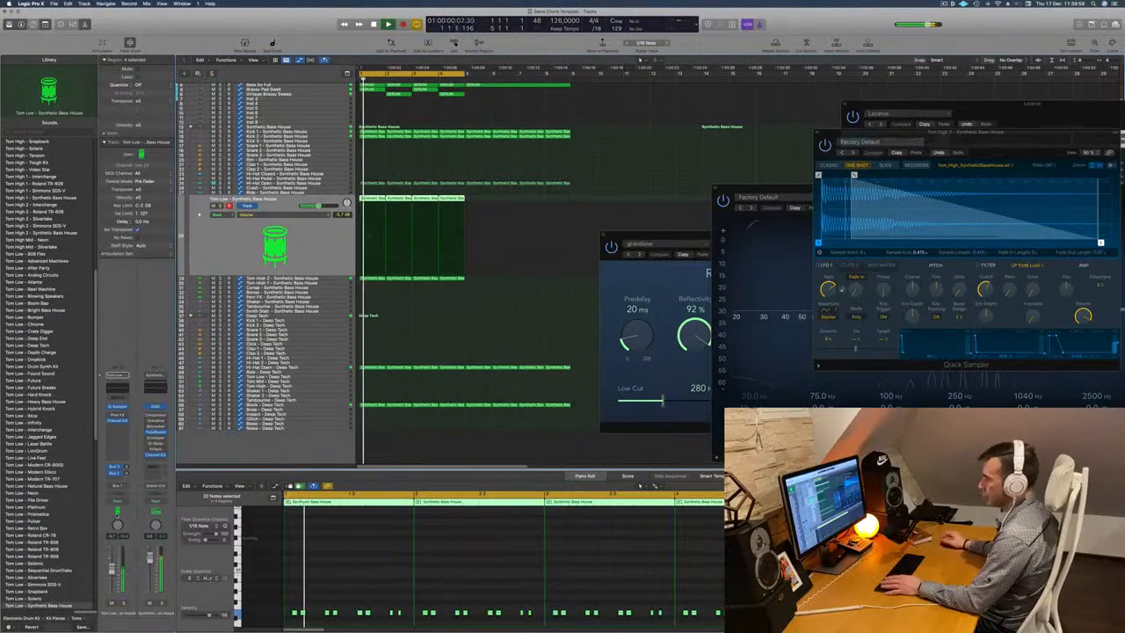
# Add a Compressor to the Tom Low track with Kick 1 - Synthetic Bass House as its side chain input.
pyautogui.click(116, 425)
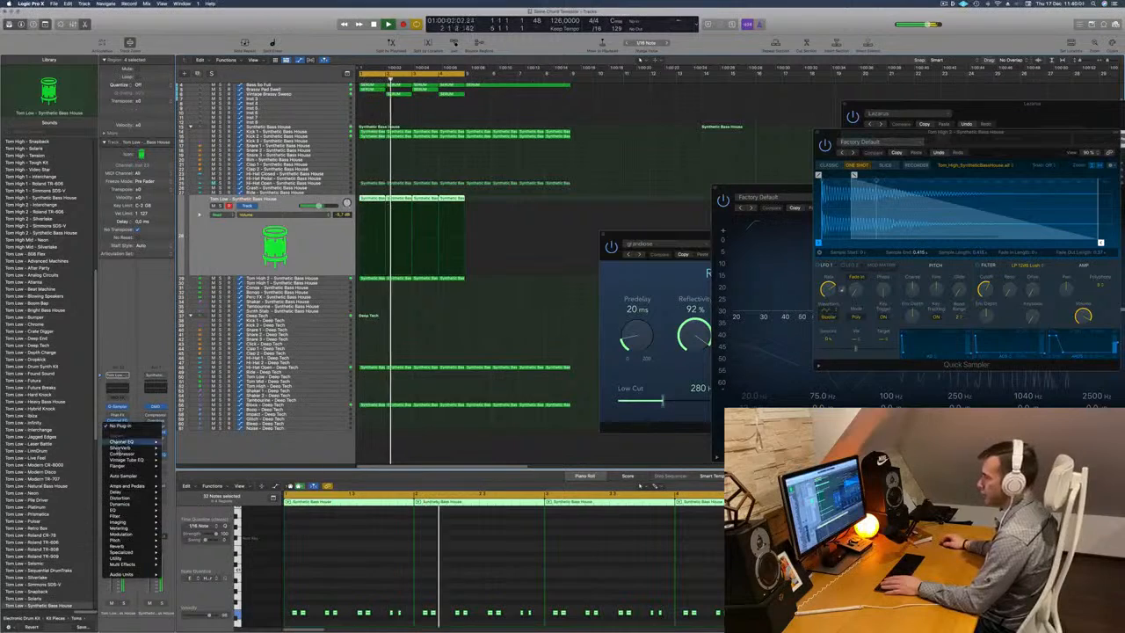
pyautogui.click(122, 453)
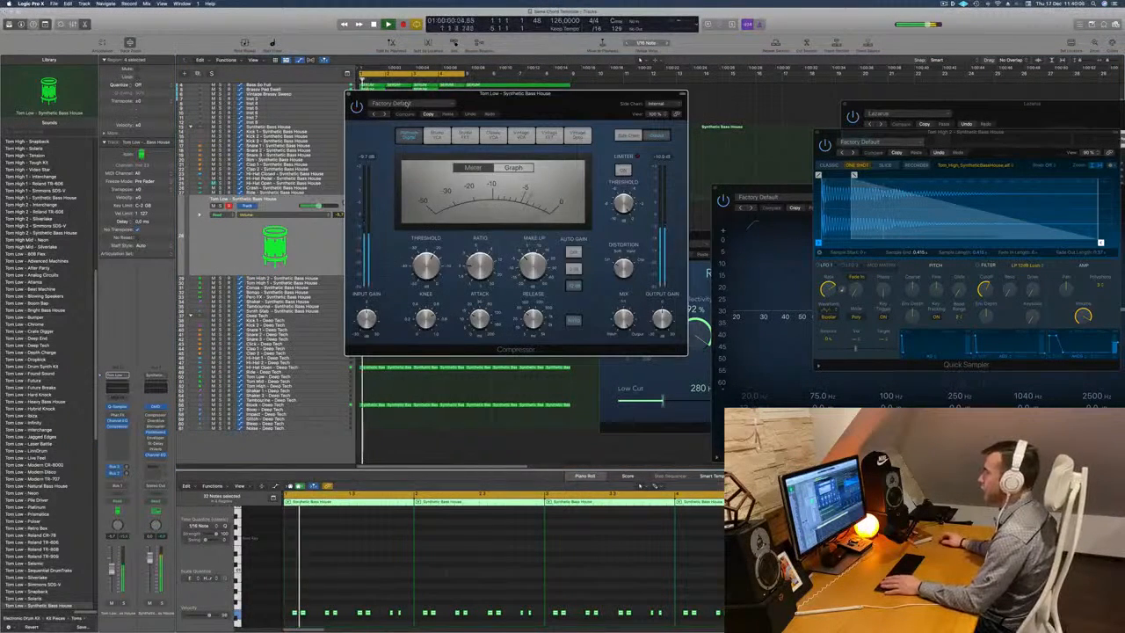
pyautogui.click(407, 103)
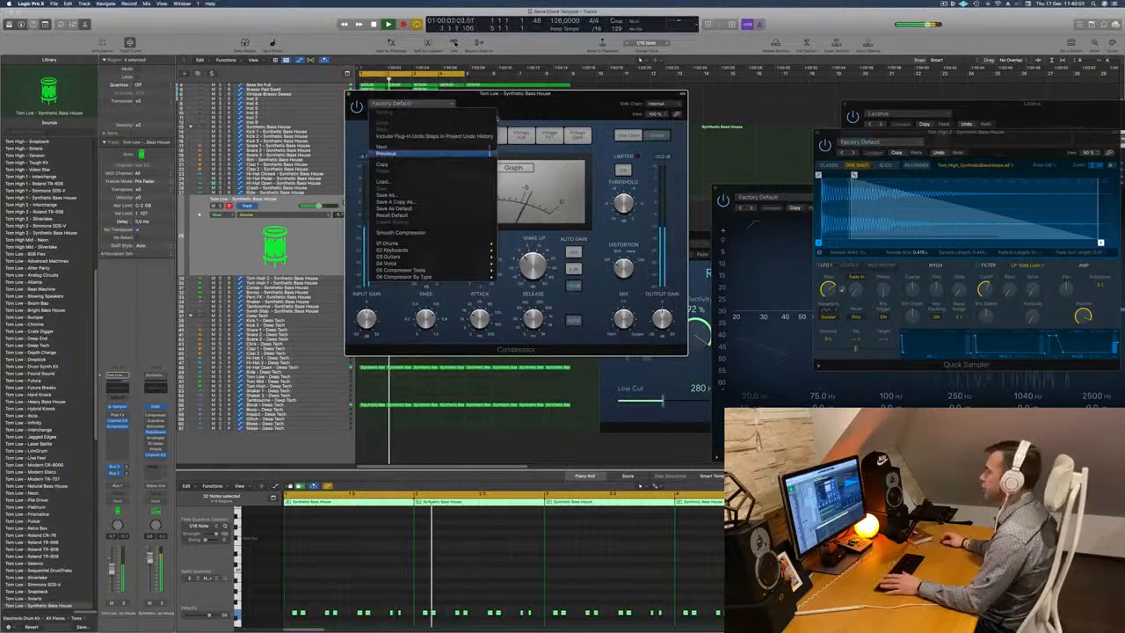
pyautogui.click(657, 104)
pyautogui.click(657, 104)
pyautogui.moveTo(673, 120)
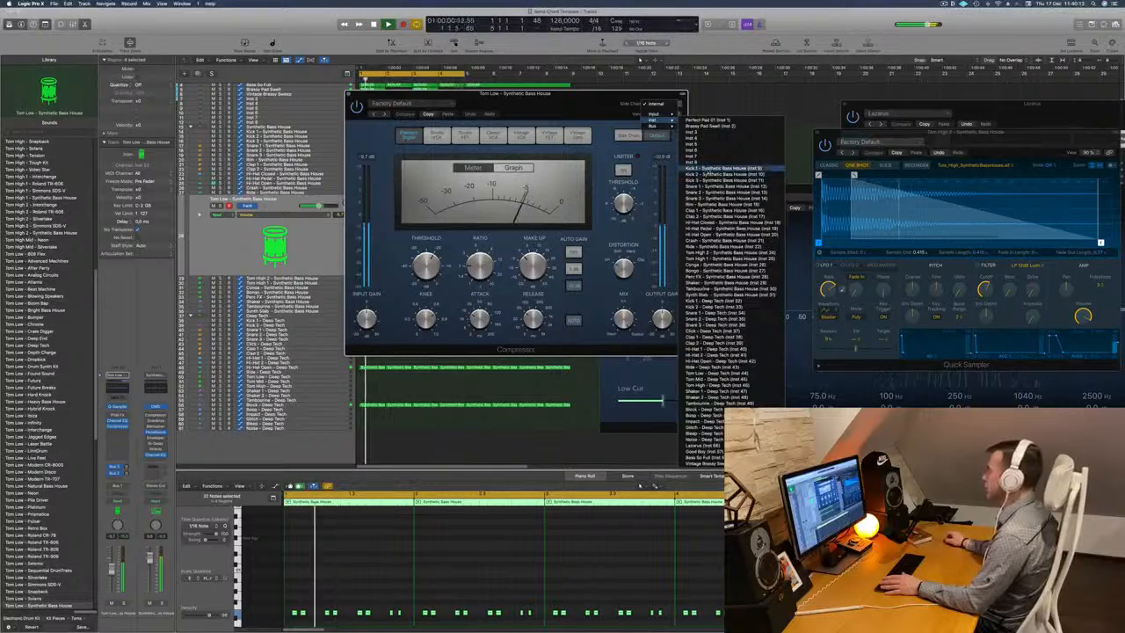
pyautogui.click(712, 168)
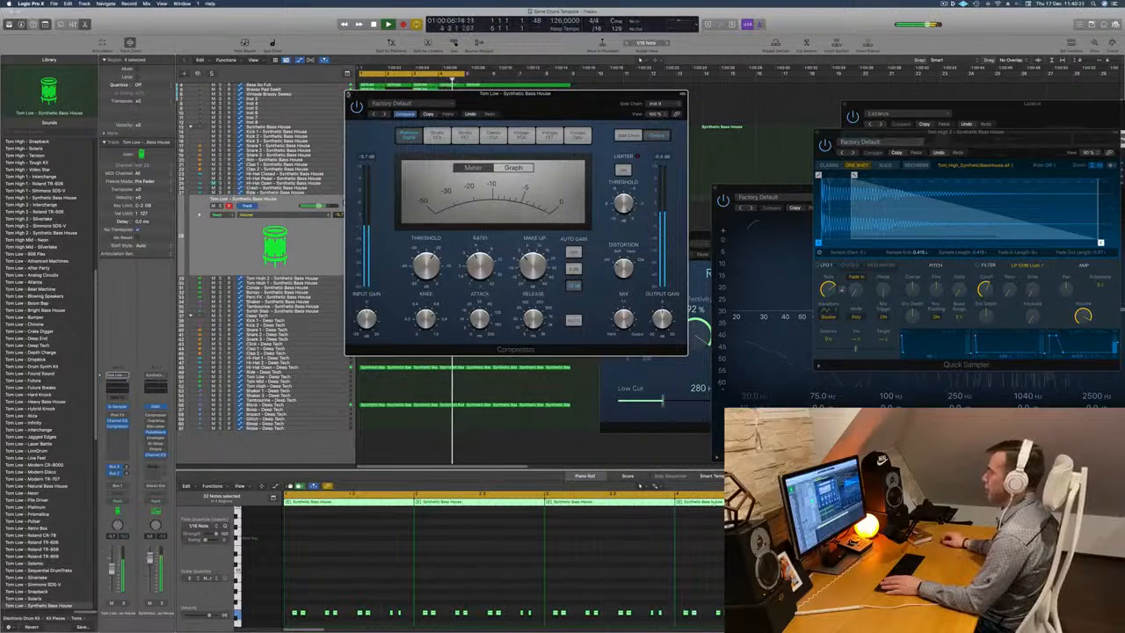
pyautogui.press('super+w')
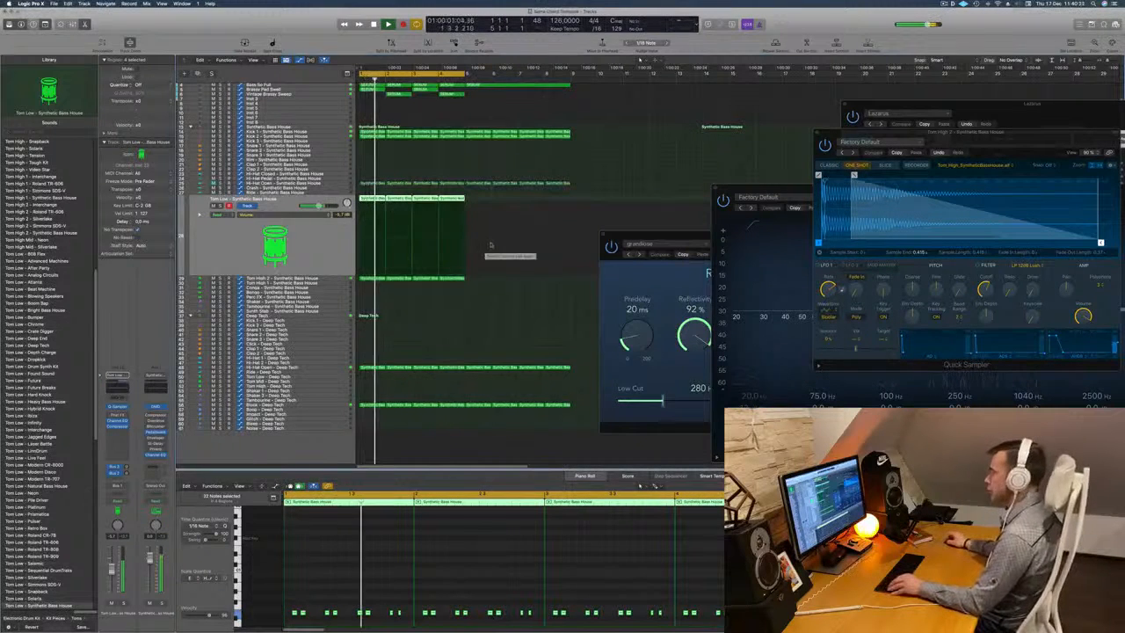
# Compare the beat with Tom Low muted and unmuted, and lower the track's volume to -7.4 dB.
pyautogui.press('Return')
pyautogui.click(213, 205)
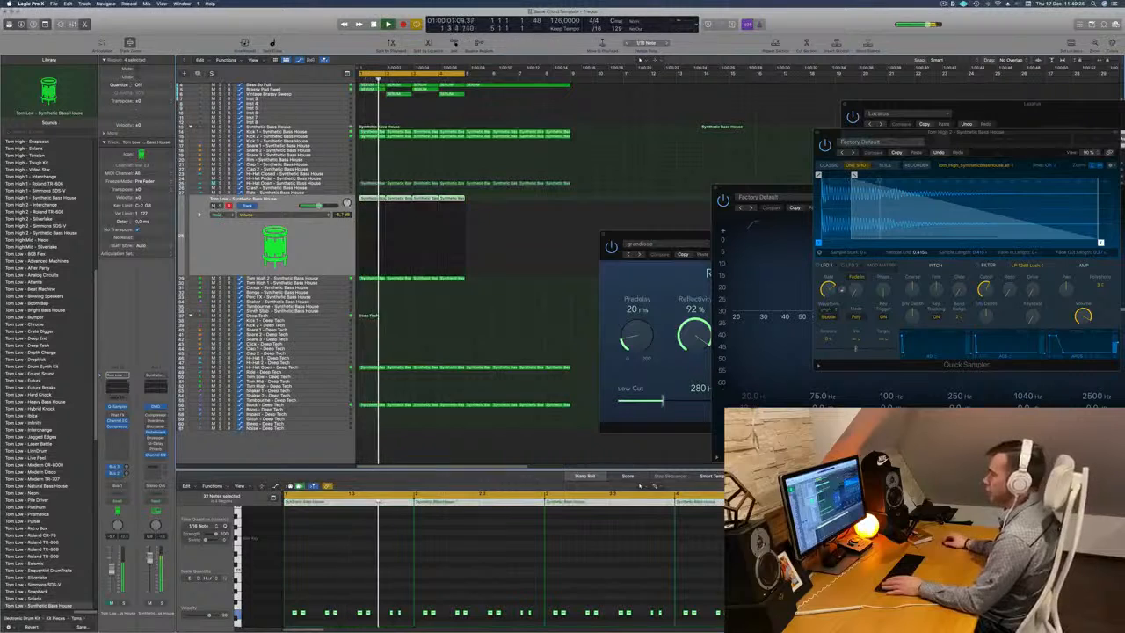
pyautogui.click(213, 205)
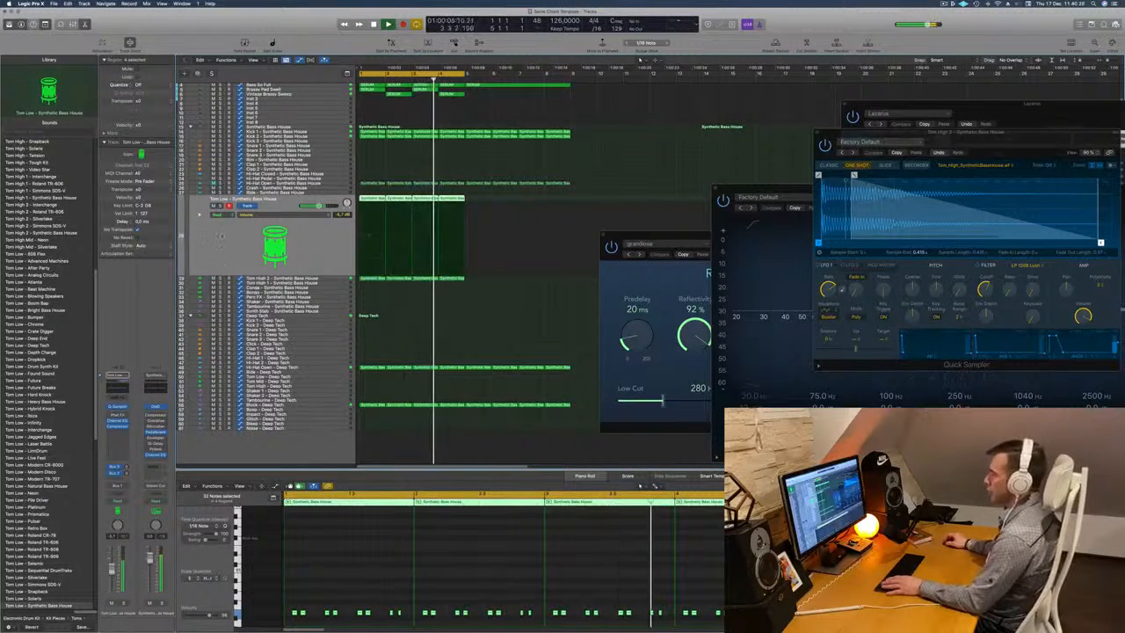
pyautogui.press('Return')
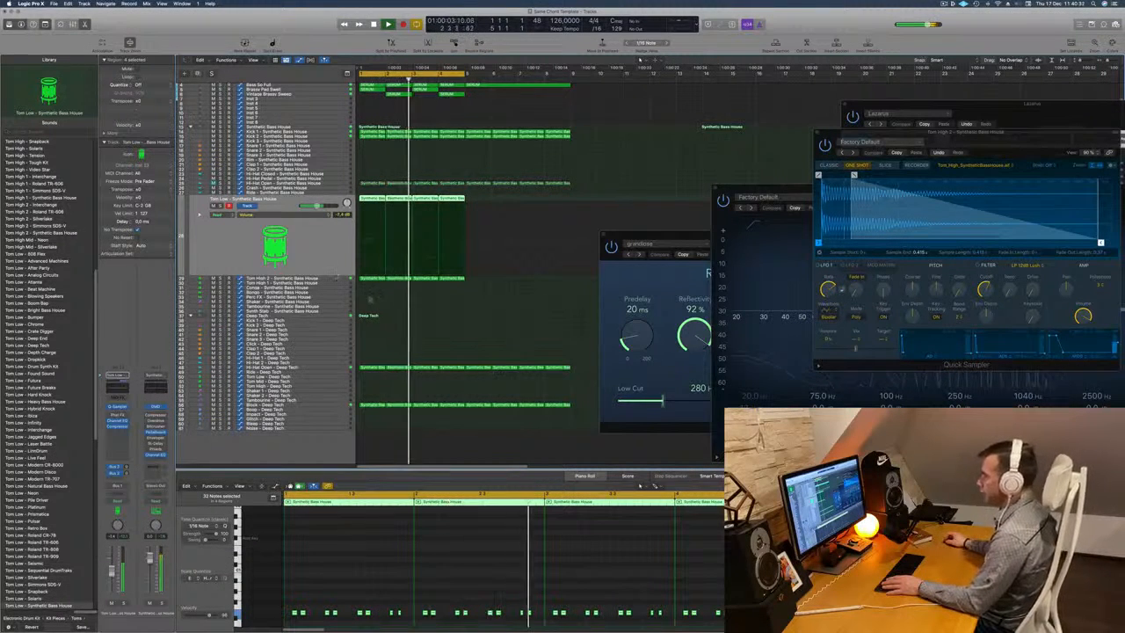
# Copy the first Tom Low region to the Congas track and transpose its notes up one octave.
pyautogui.click(373, 199)
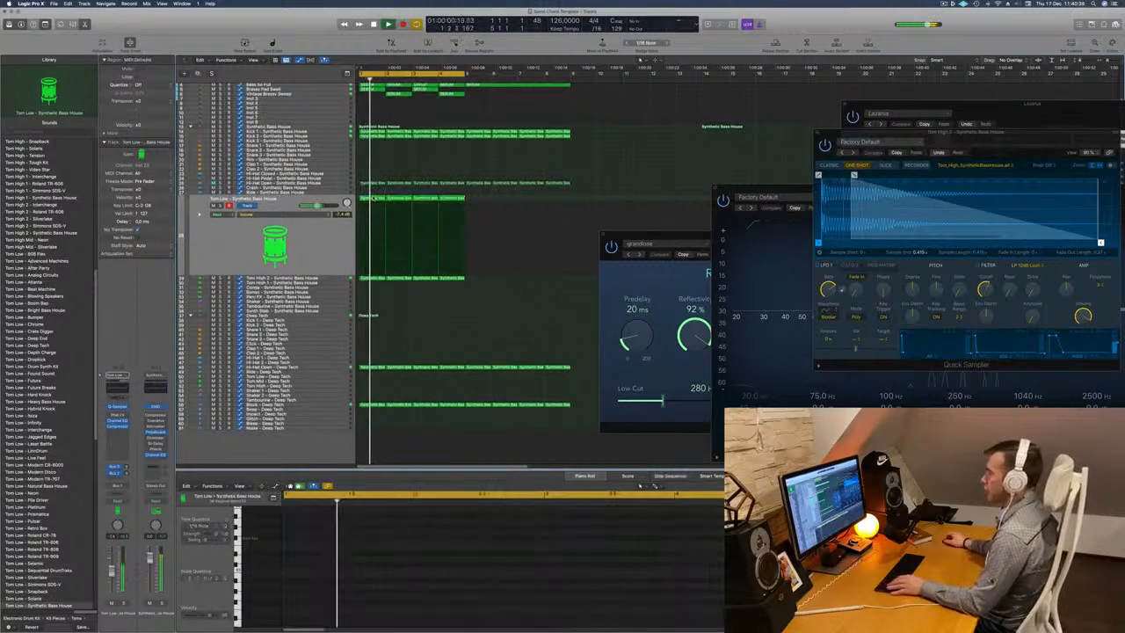
pyautogui.moveTo(374, 200); pyautogui.dragTo(367, 290)
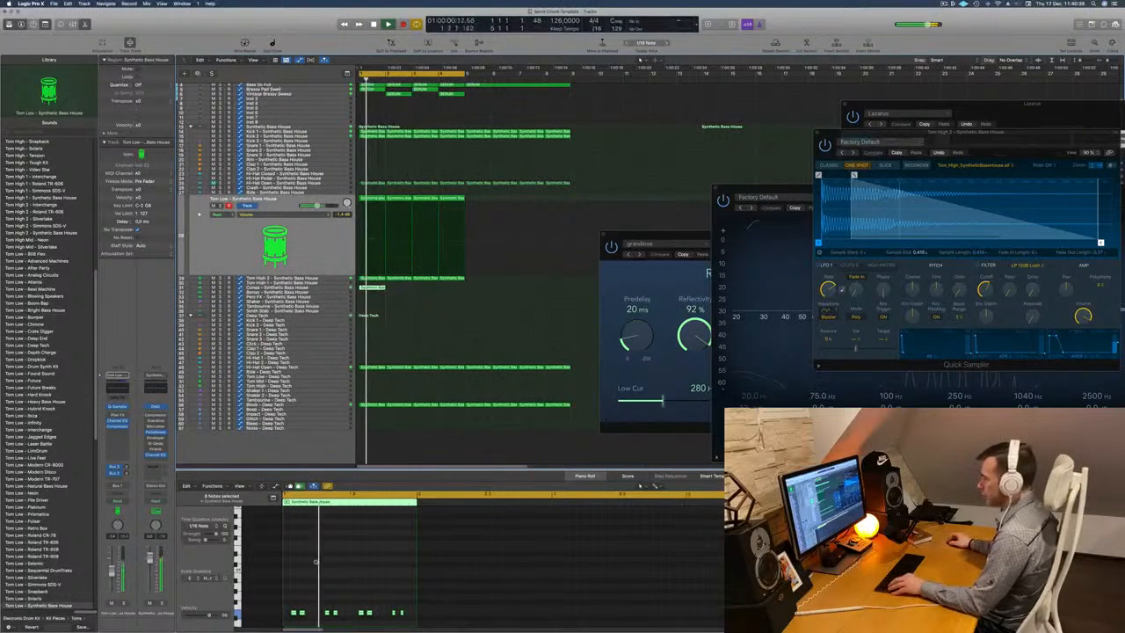
pyautogui.scroll(2, 316, 561)
pyautogui.click(377, 593)
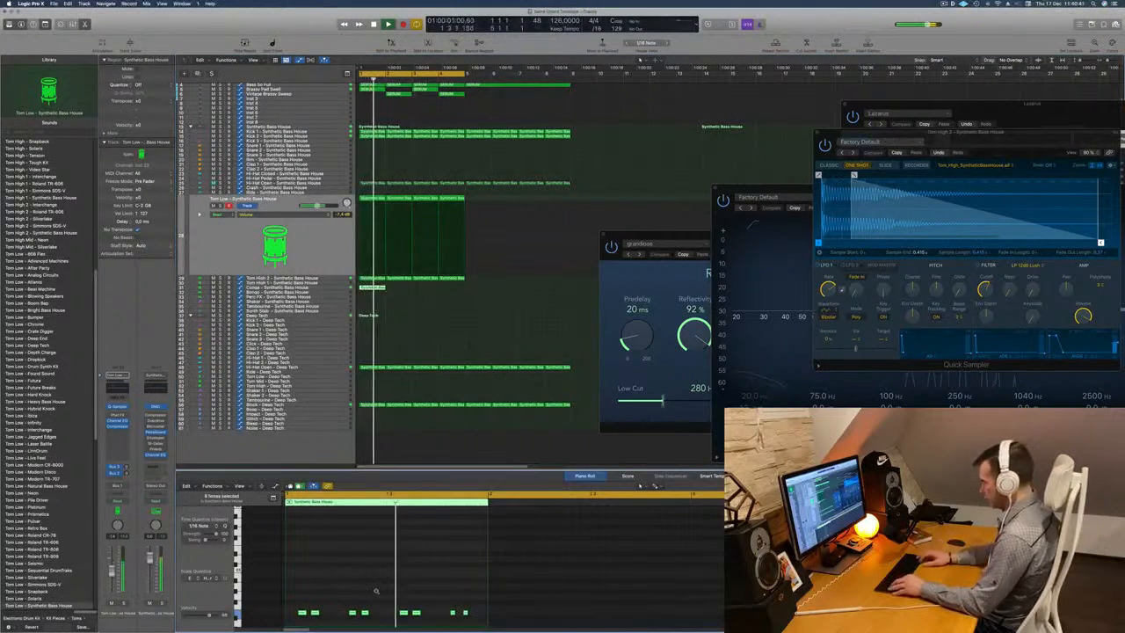
pyautogui.scroll(-4, 376, 590)
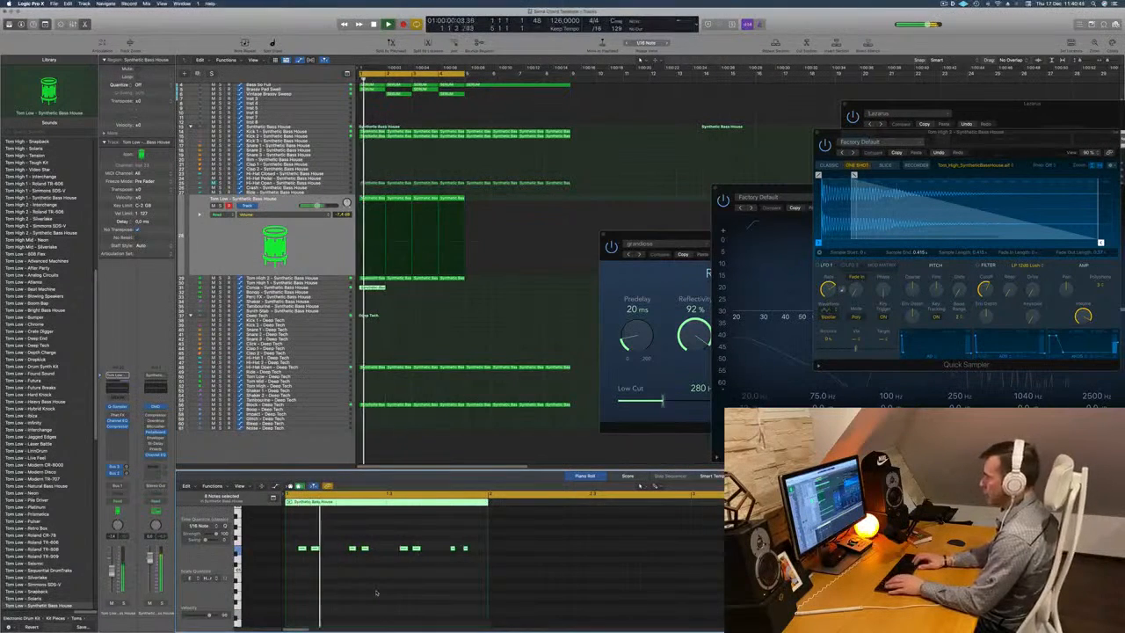
pyautogui.scroll(2, 376, 590)
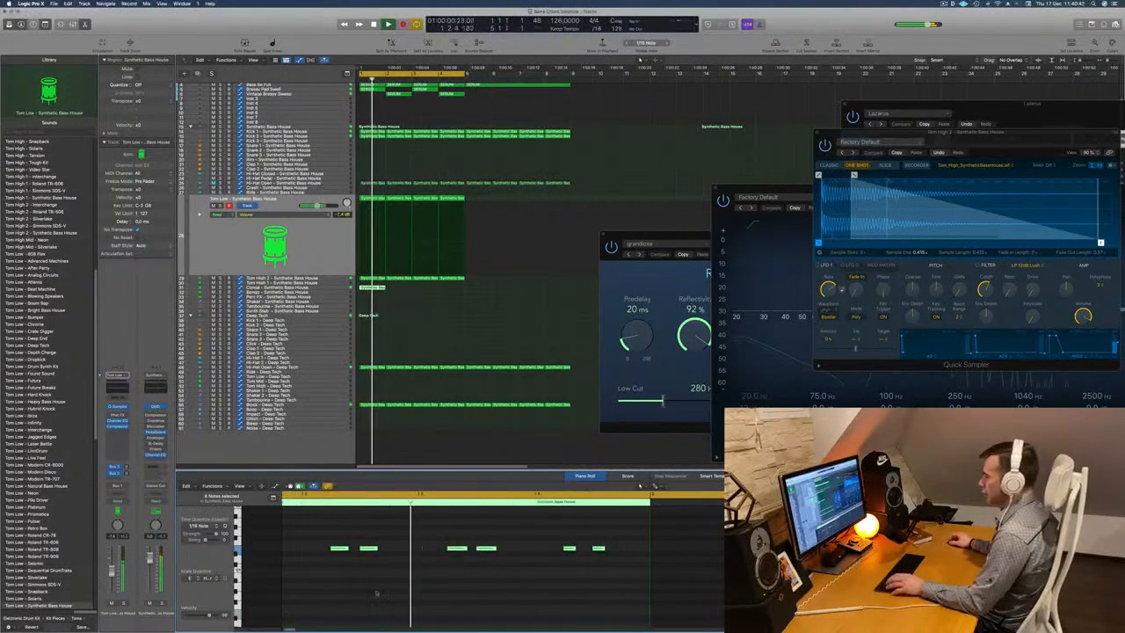
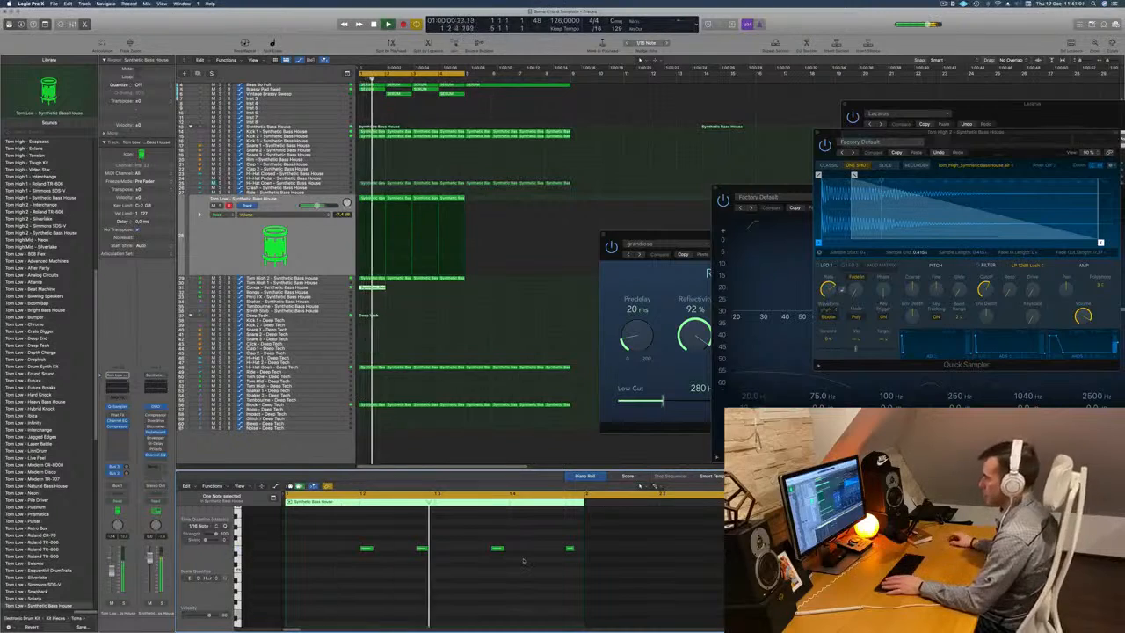
# Move the last two notes of the first Conga region earlier and copy the region so it fills bars 1 to 4.
pyautogui.press('space')
pyautogui.moveTo(472, 531); pyautogui.dragTo(518, 565)
pyautogui.press('space')
pyautogui.press('space')
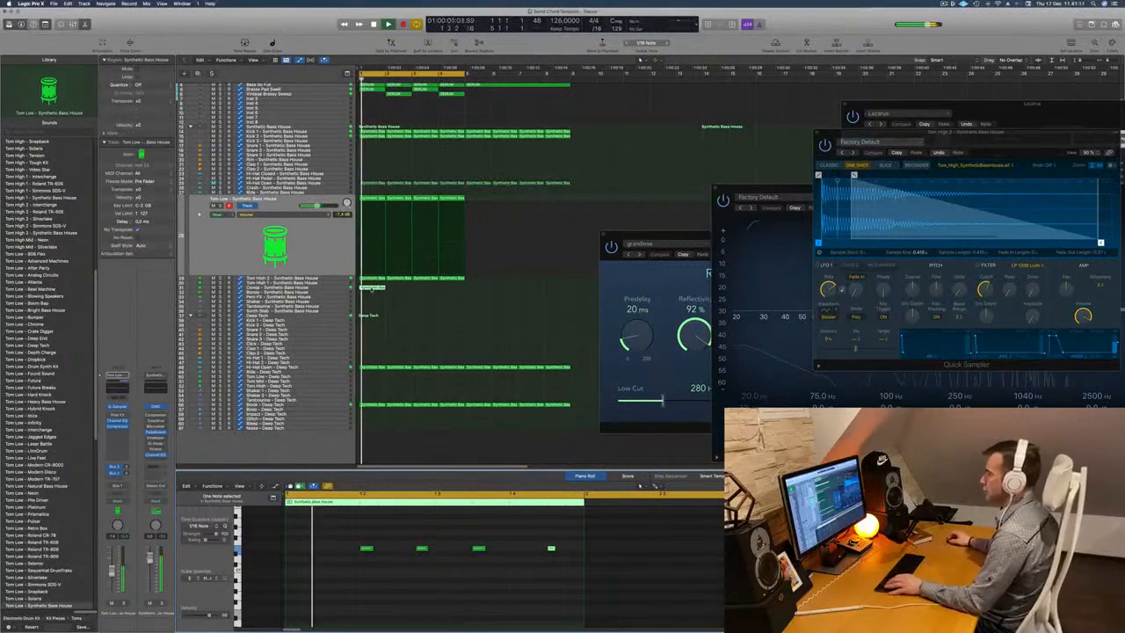
pyautogui.moveTo(371, 289); pyautogui.dragTo(429, 313)
pyautogui.click(324, 287)
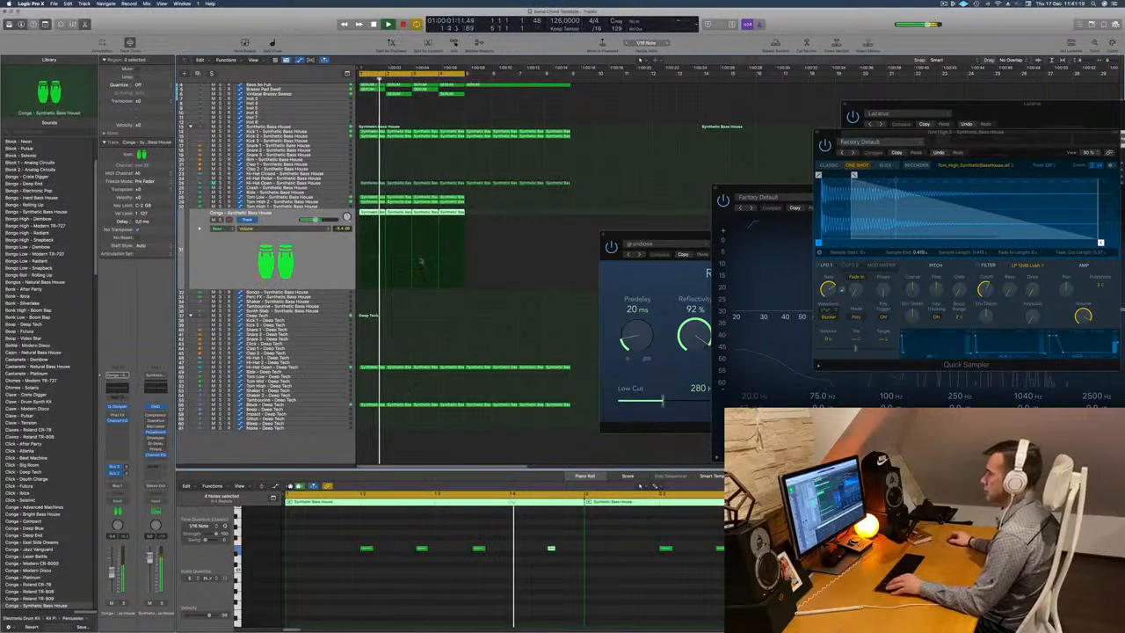
# Transpose all notes in the four Conga regions up one octave and raise the track's volume slightly.
pyautogui.click(452, 573)
pyautogui.press('super+a')
pyautogui.scroll(-4, 453, 573)
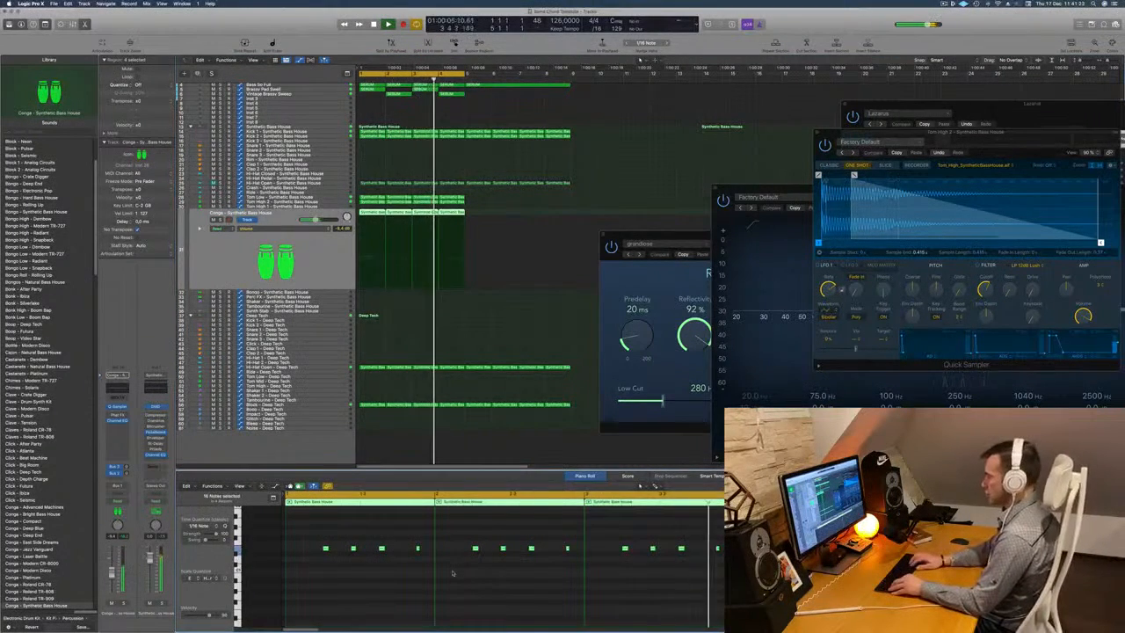
pyautogui.hotkey('alt', 'shift', 'Up')
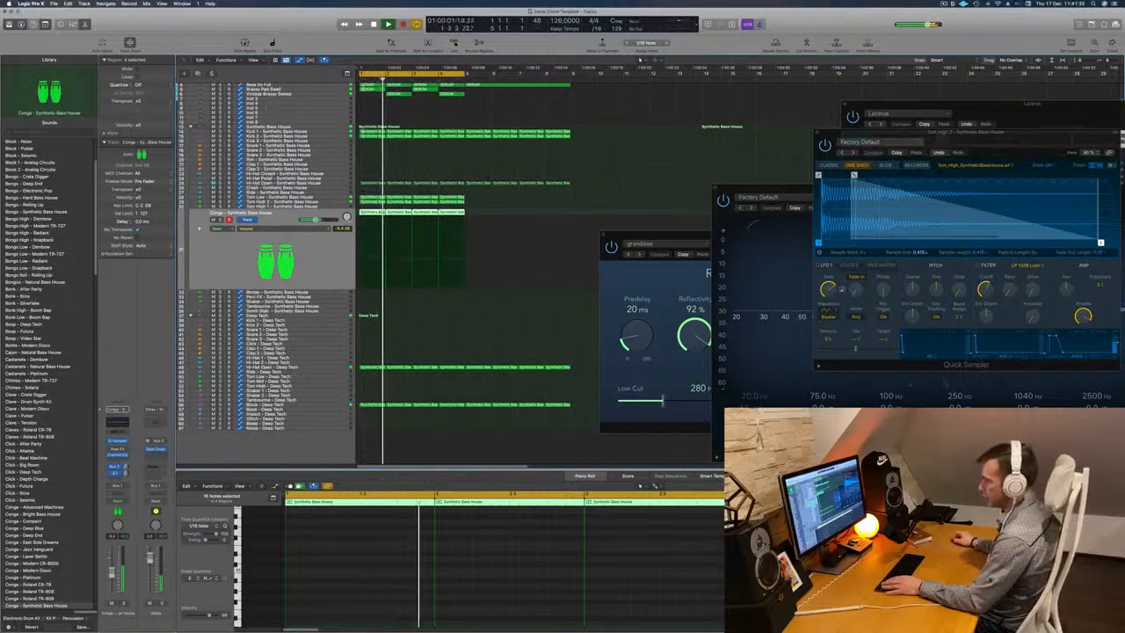
pyautogui.moveTo(113, 572); pyautogui.dragTo(113, 570)
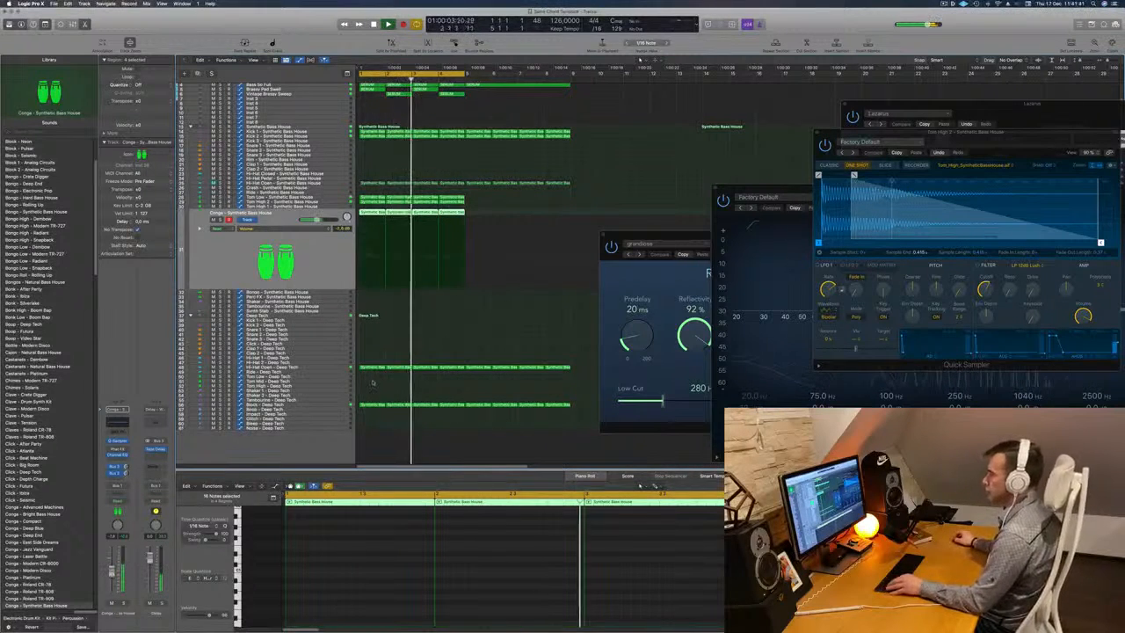
# Unmute the Hi-Hat Open - Synthetic Bass House track and lower its volume slightly against the running beat.
pyautogui.hscroll(-1, 433, 303)
pyautogui.scroll(2, 437, 294)
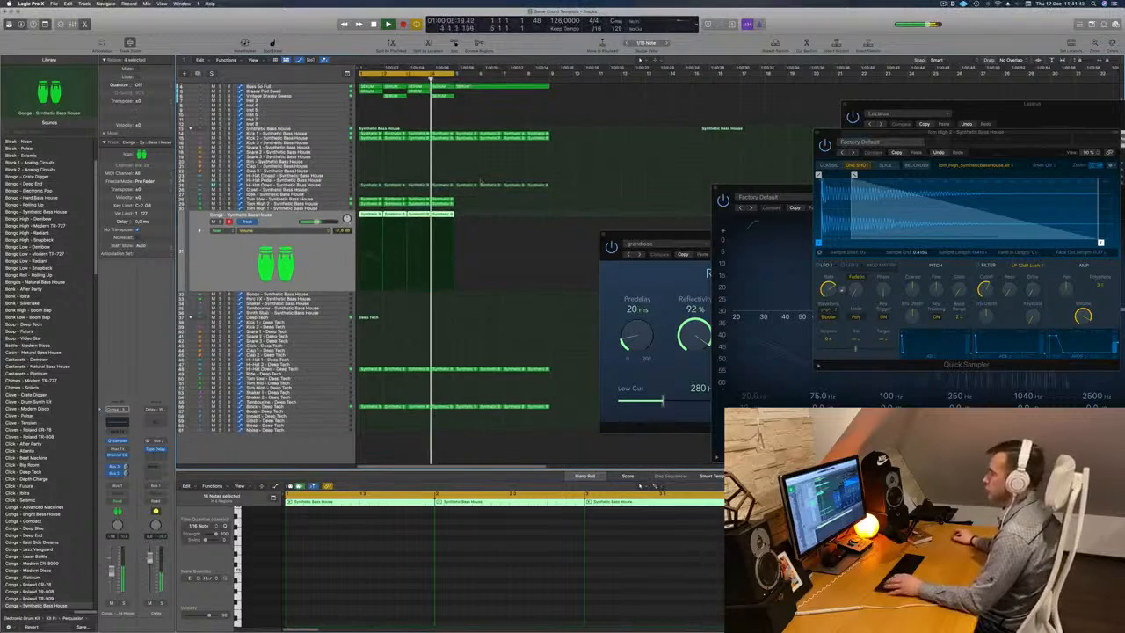
pyautogui.scroll(1, 428, 143)
pyautogui.hscroll(3, 444, 141)
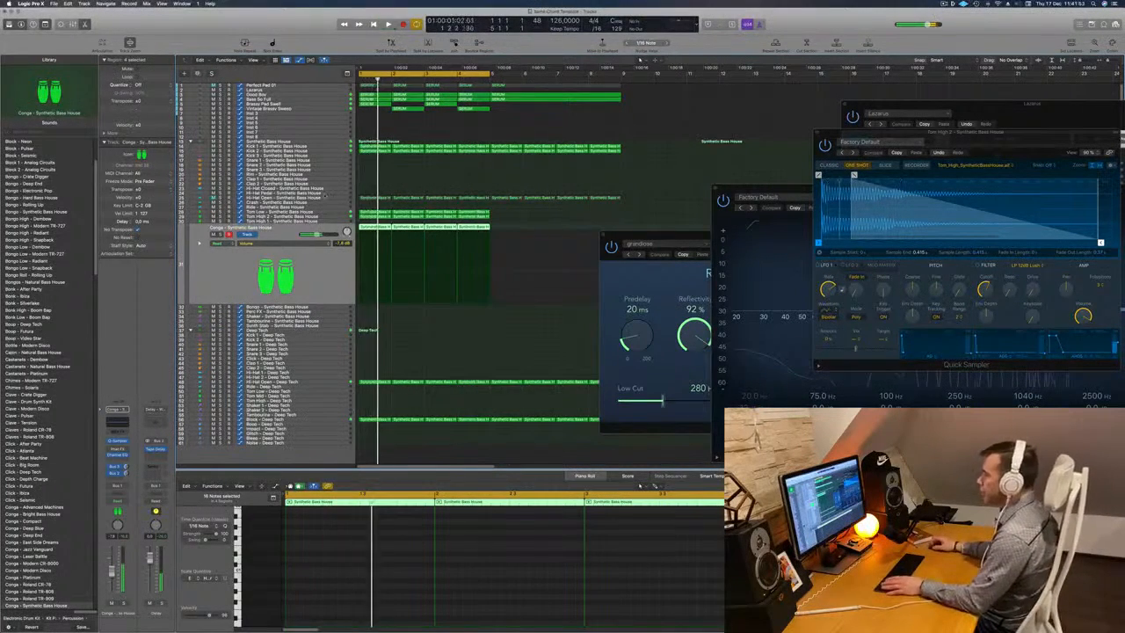
pyautogui.press('space')
pyautogui.click(337, 199)
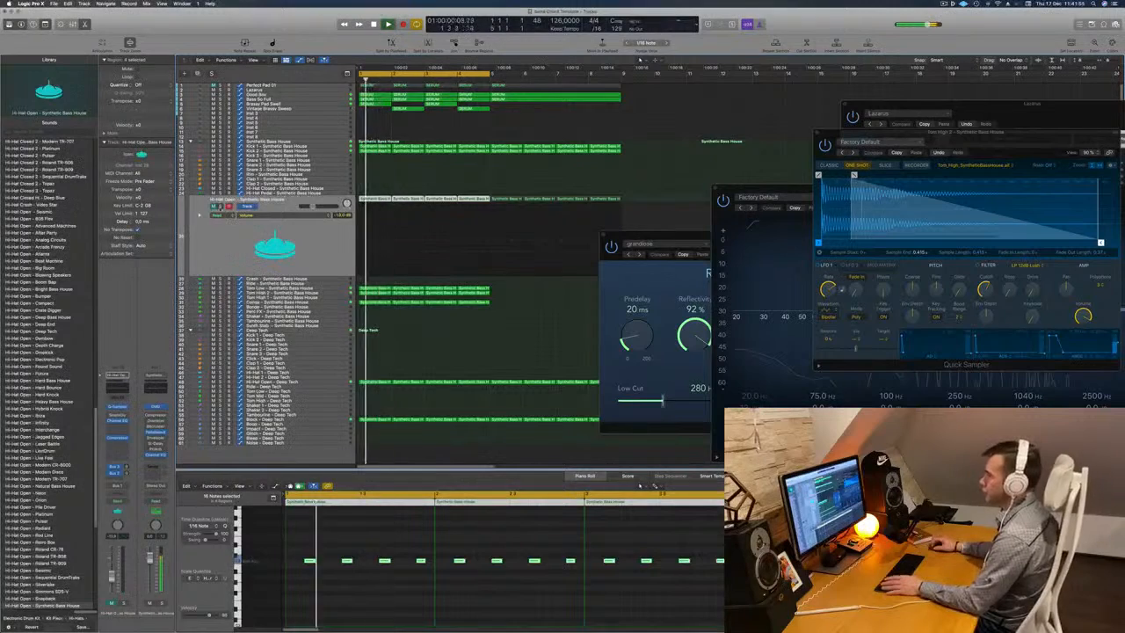
pyautogui.moveTo(313, 207); pyautogui.dragTo(310, 207)
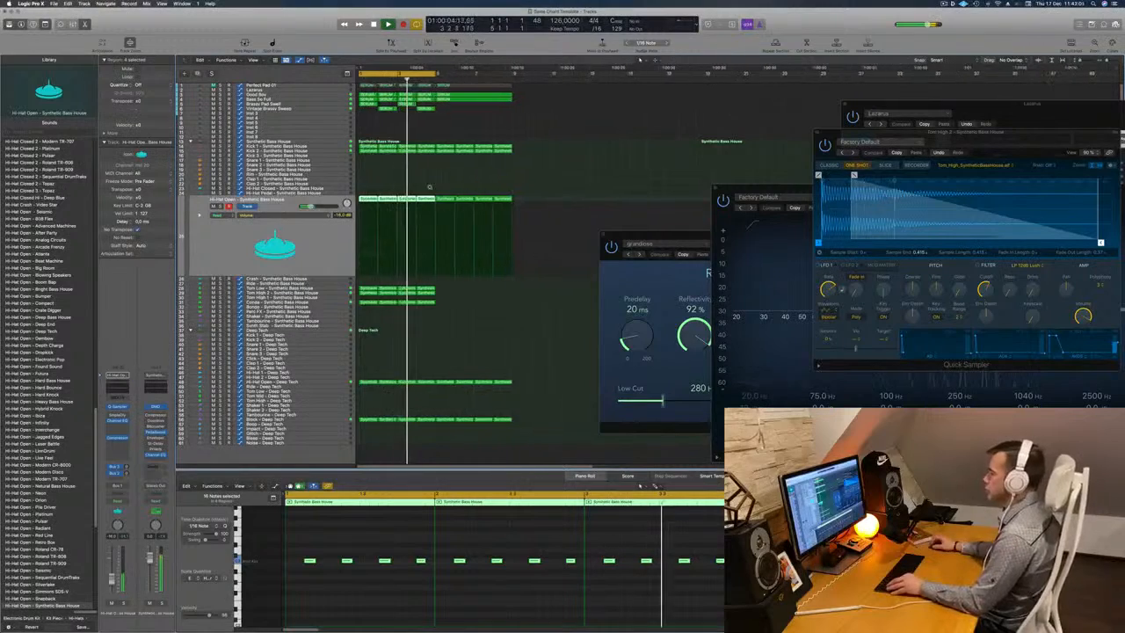
# Select the Perfect Pad 01 track and unmute it.
pyautogui.press('super+Right')
pyautogui.press('super+Right')
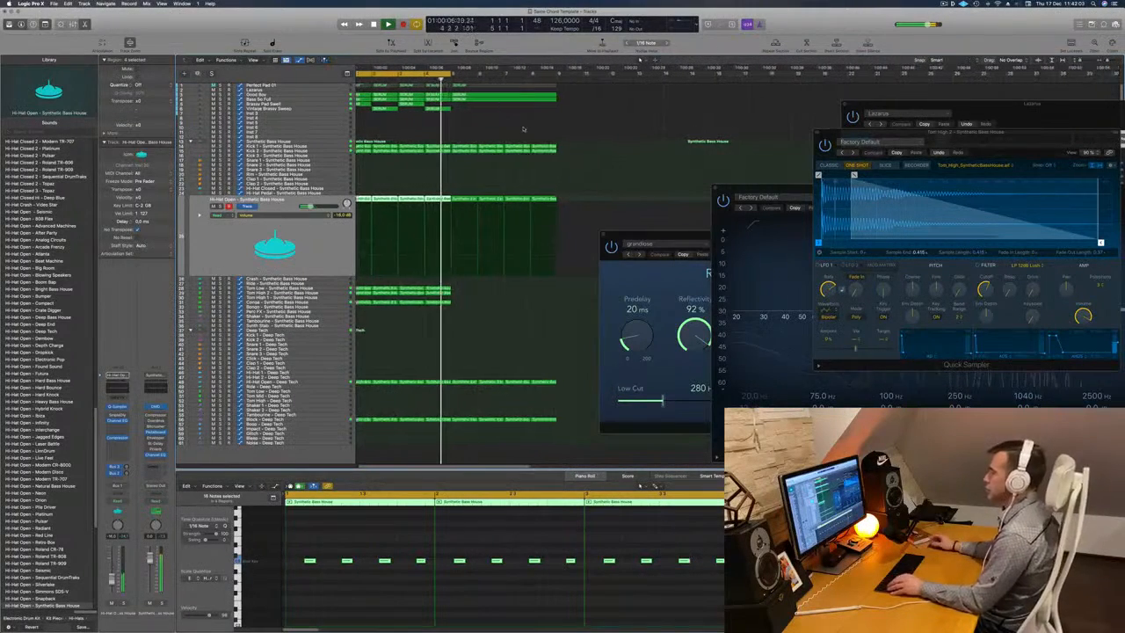
pyautogui.press('super+Right')
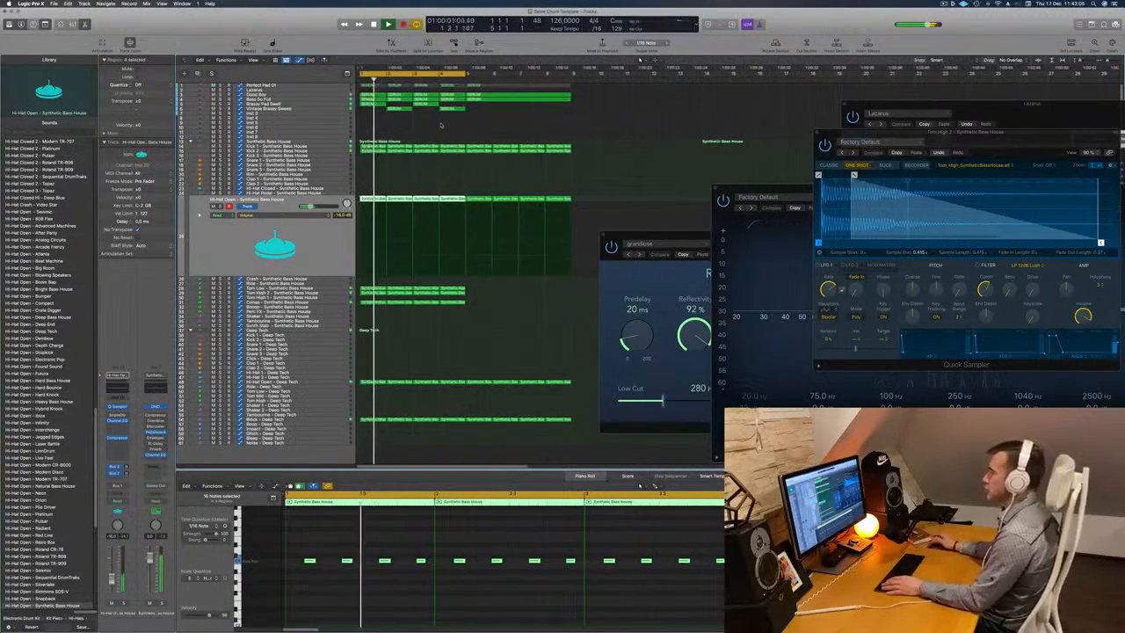
pyautogui.click(324, 115)
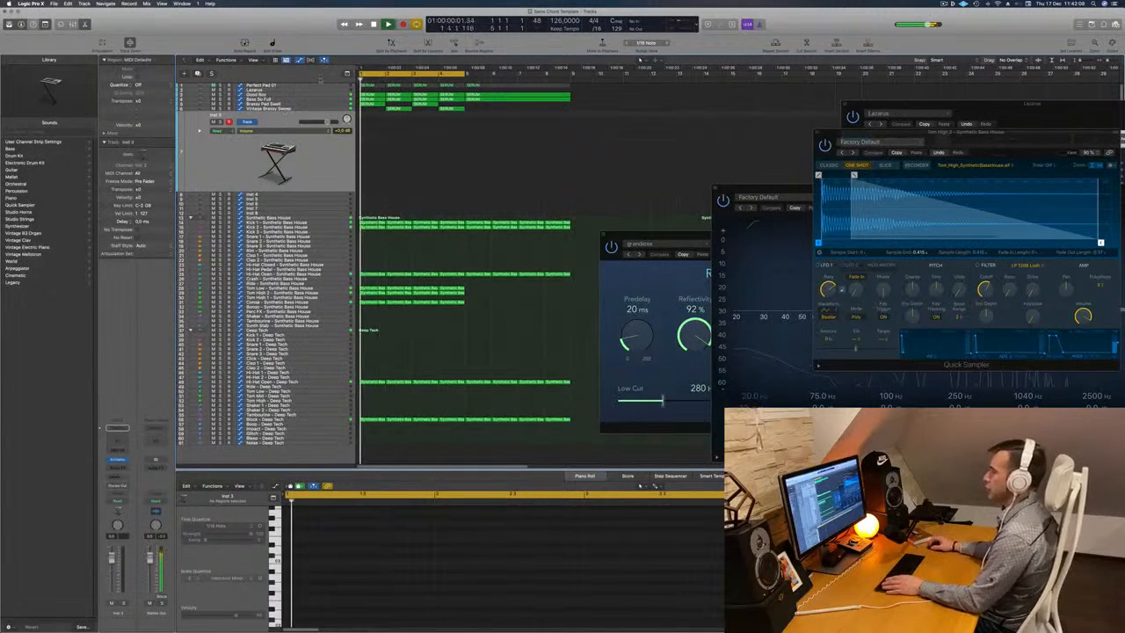
pyautogui.click(318, 86)
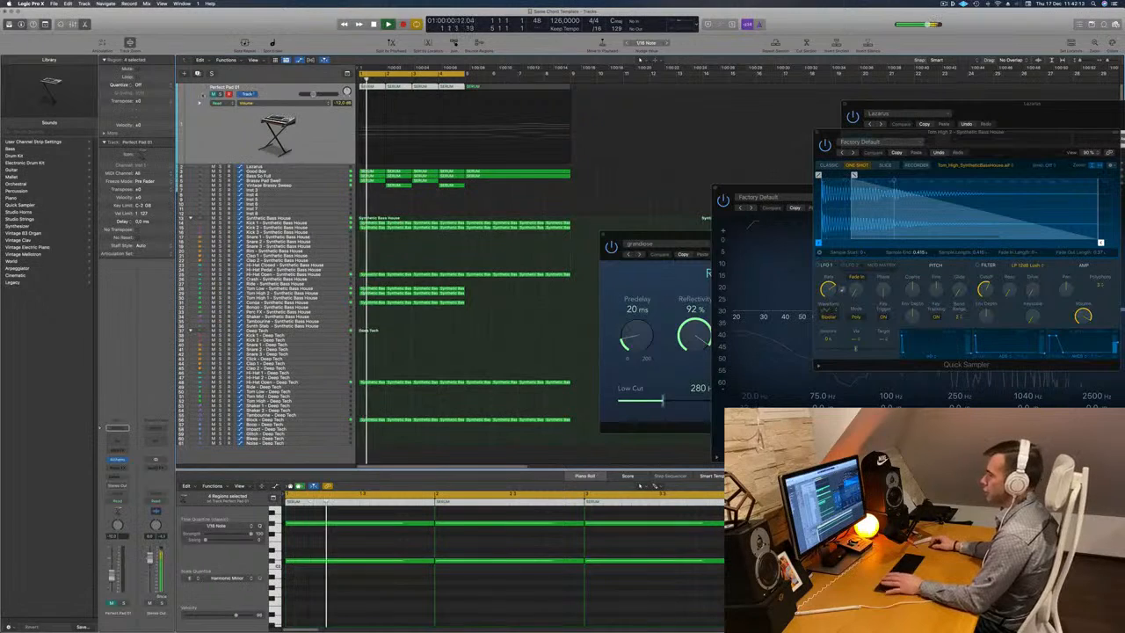
pyautogui.press('m')
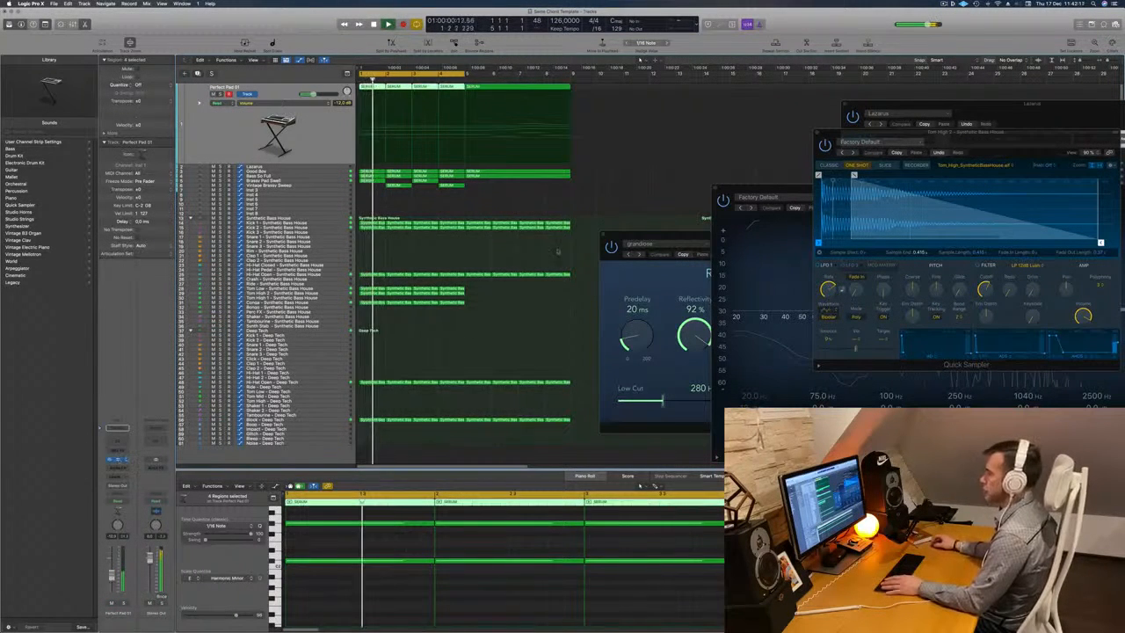
# Open Perfect Pad 01's Alchemy instrument and switch its transform pad snapshot to Bold, listening during playback.
pyautogui.click(118, 459)
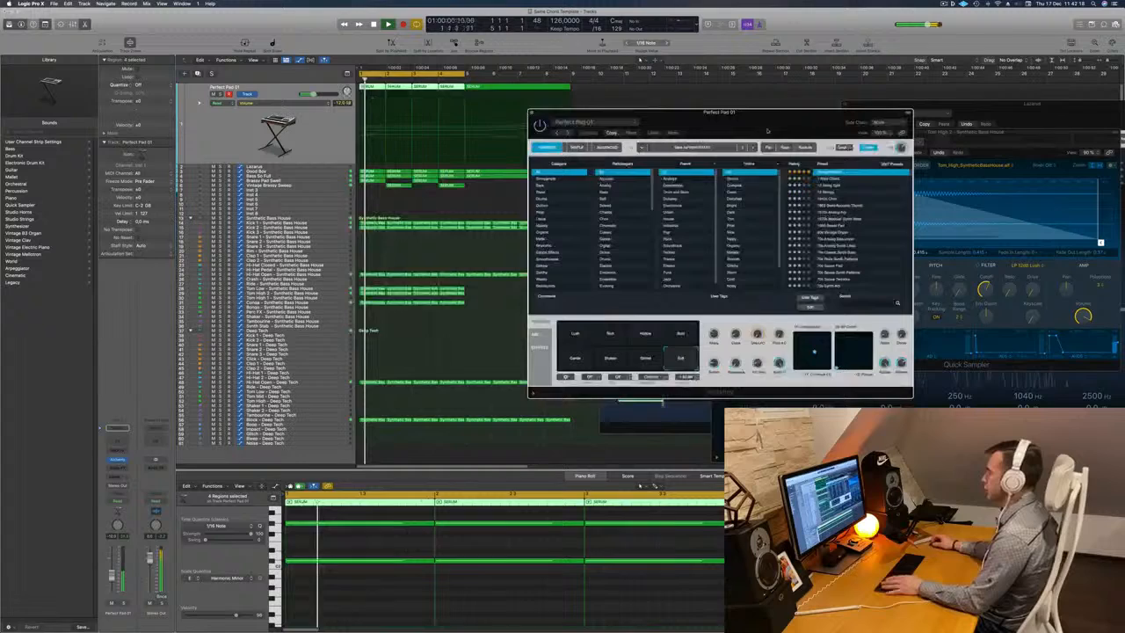
pyautogui.press('space')
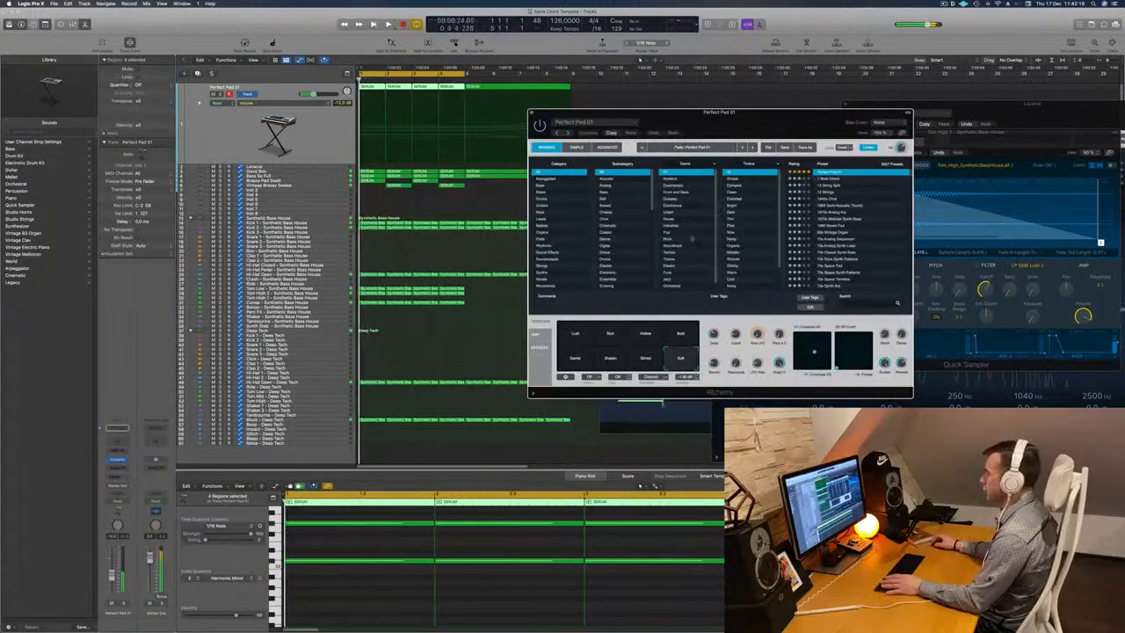
pyautogui.press('space')
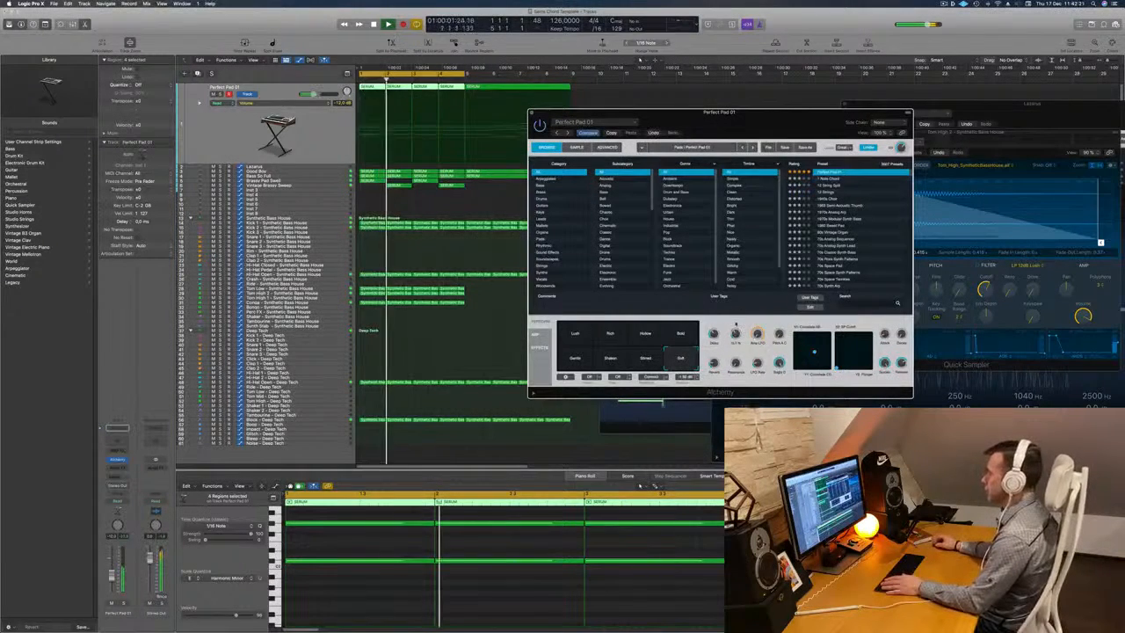
pyautogui.moveTo(762, 123); pyautogui.dragTo(725, 112)
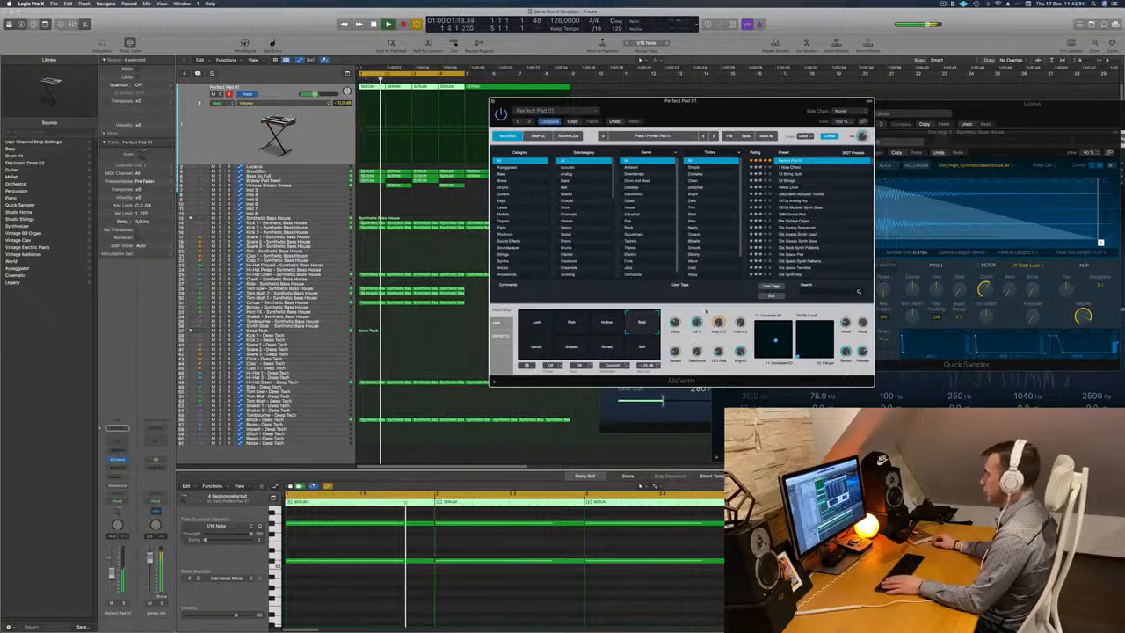
pyautogui.moveTo(691, 112); pyautogui.dragTo(787, 127)
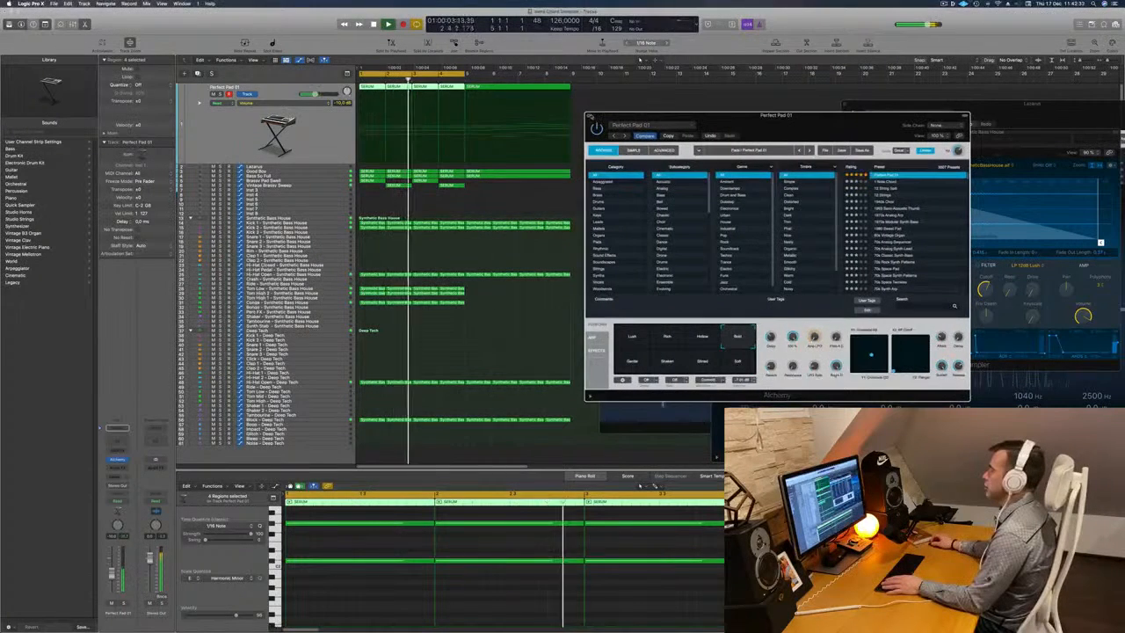
pyautogui.press('super+w')
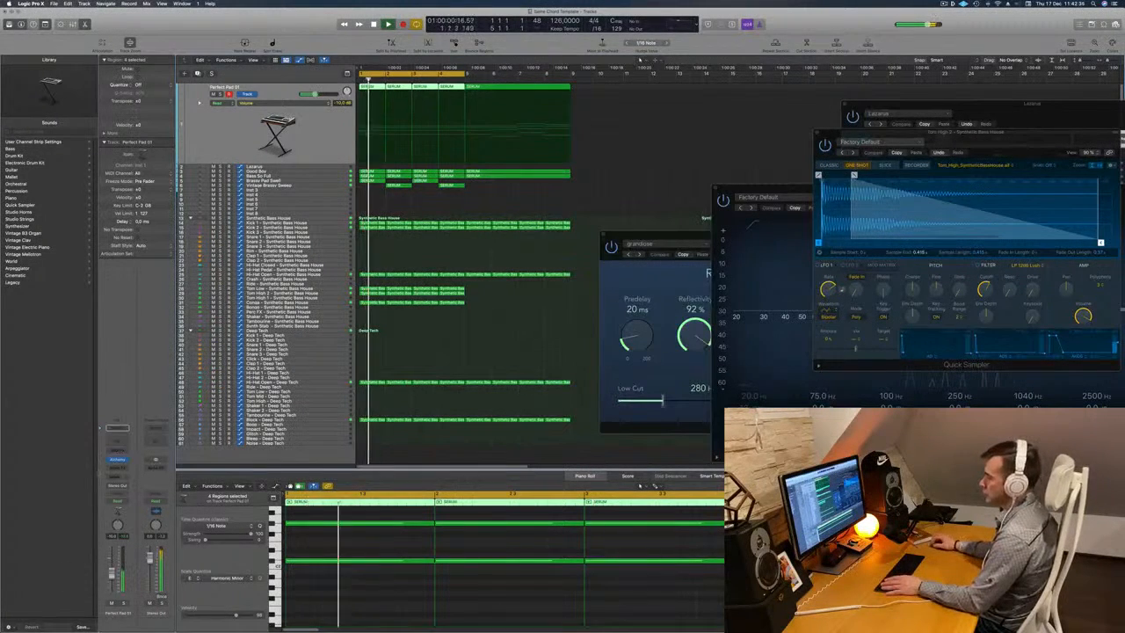
# Add a Channel EQ to Perfect Pad 01 and enable its low cut at 970 Hz.
pyautogui.click(115, 439)
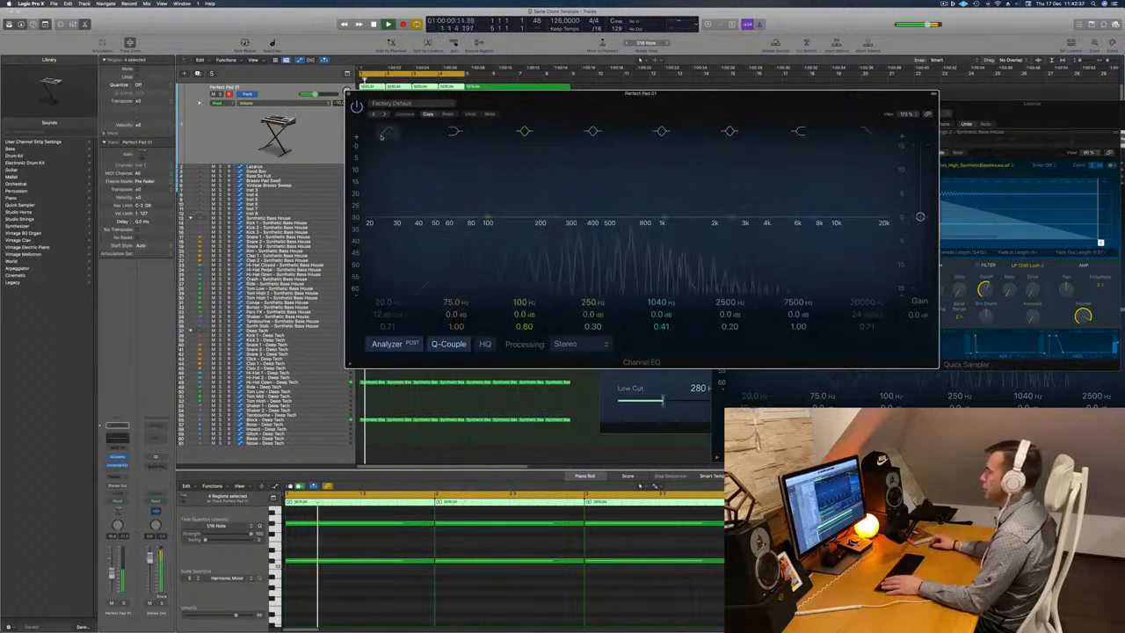
pyautogui.click(388, 131)
pyautogui.moveTo(433, 176); pyautogui.dragTo(672, 160)
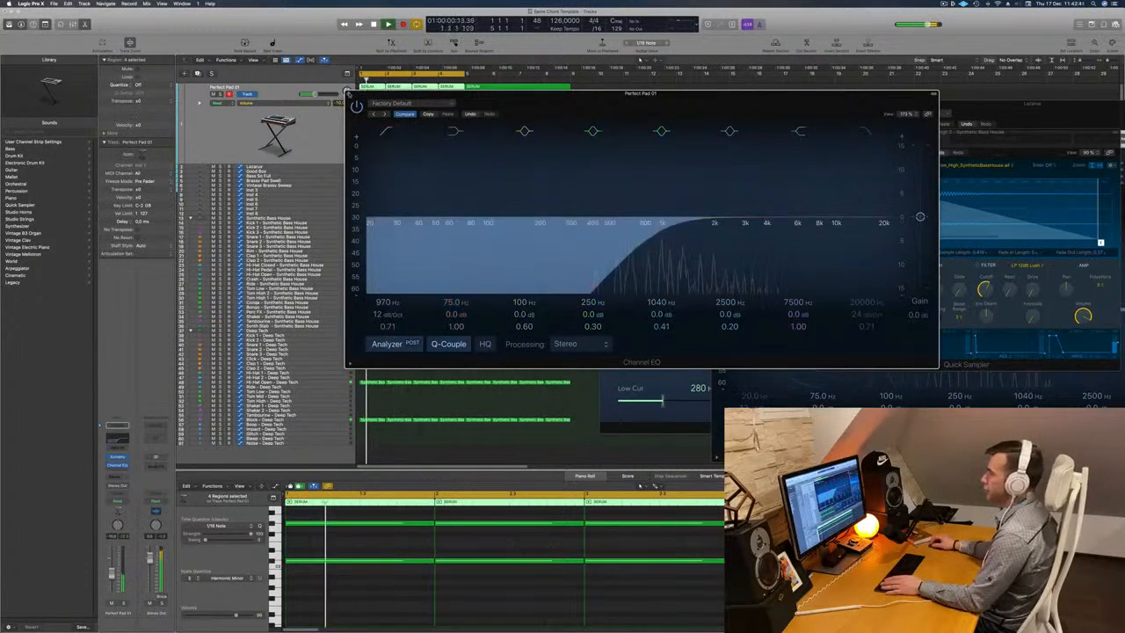
pyautogui.press('super+w')
pyautogui.press('space')
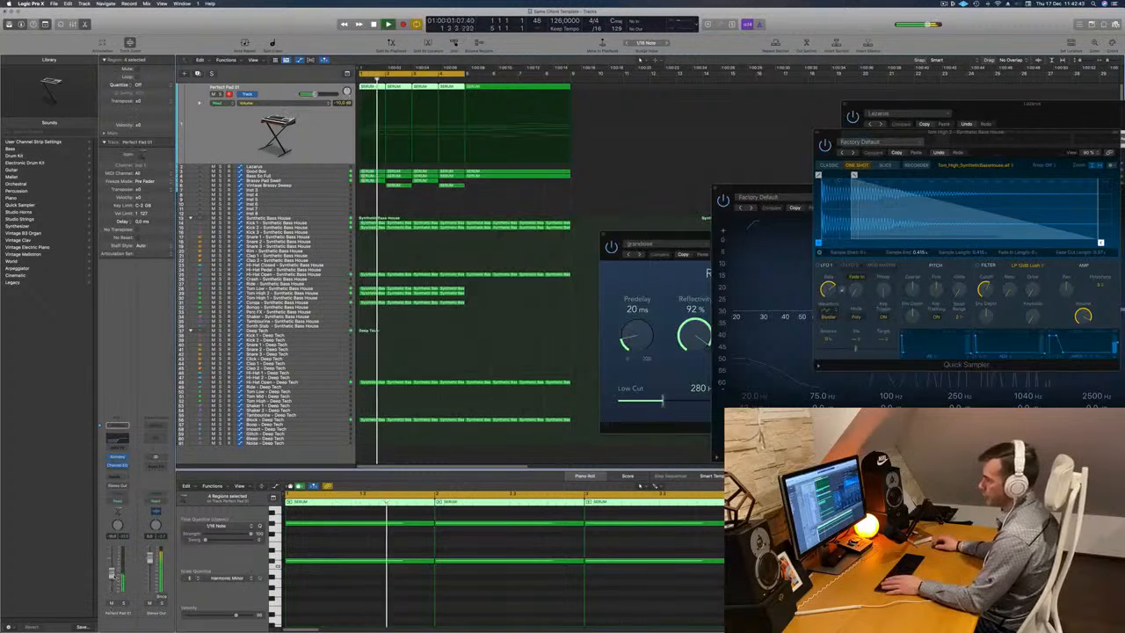
# Add a send from Perfect Pad 01 to Bus 8 (Aux 8).
pyautogui.click(117, 475)
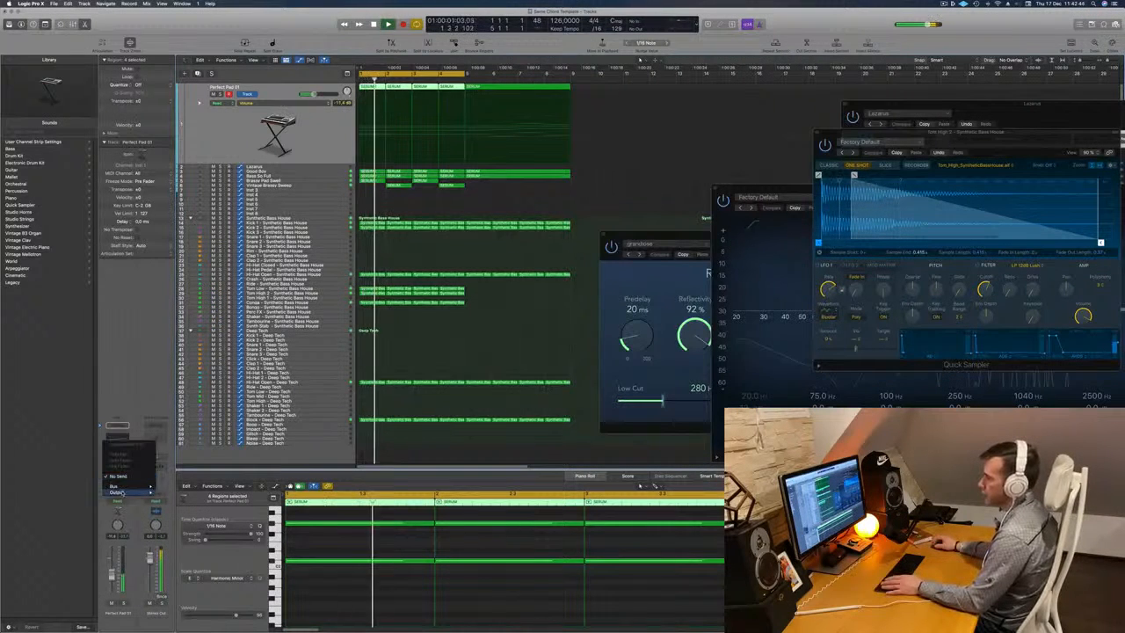
pyautogui.moveTo(130, 488)
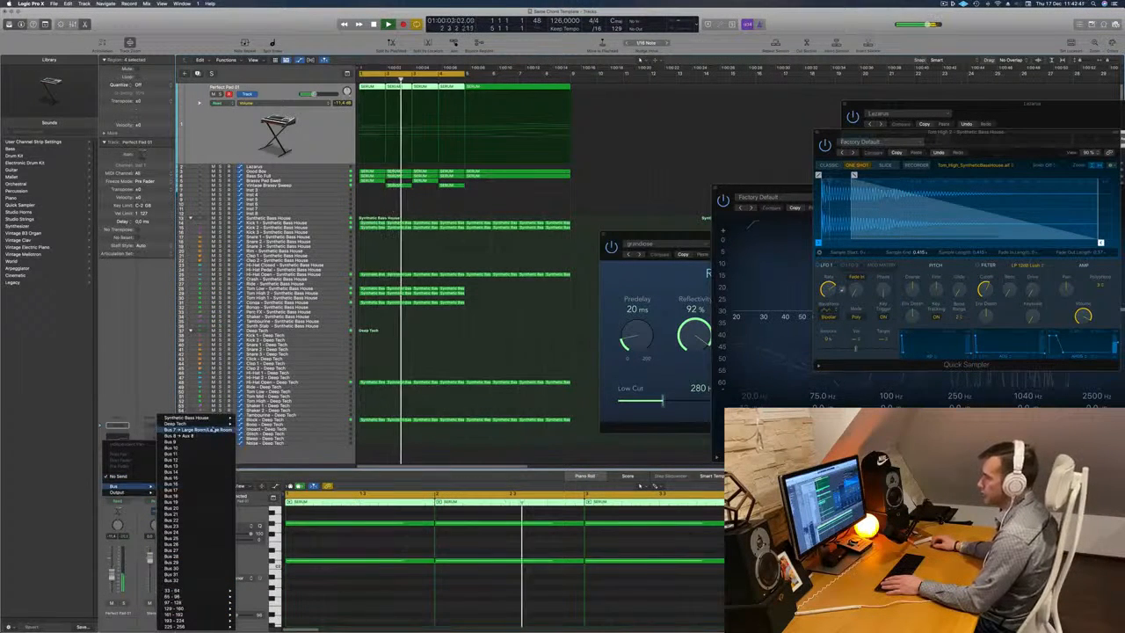
pyautogui.click(189, 436)
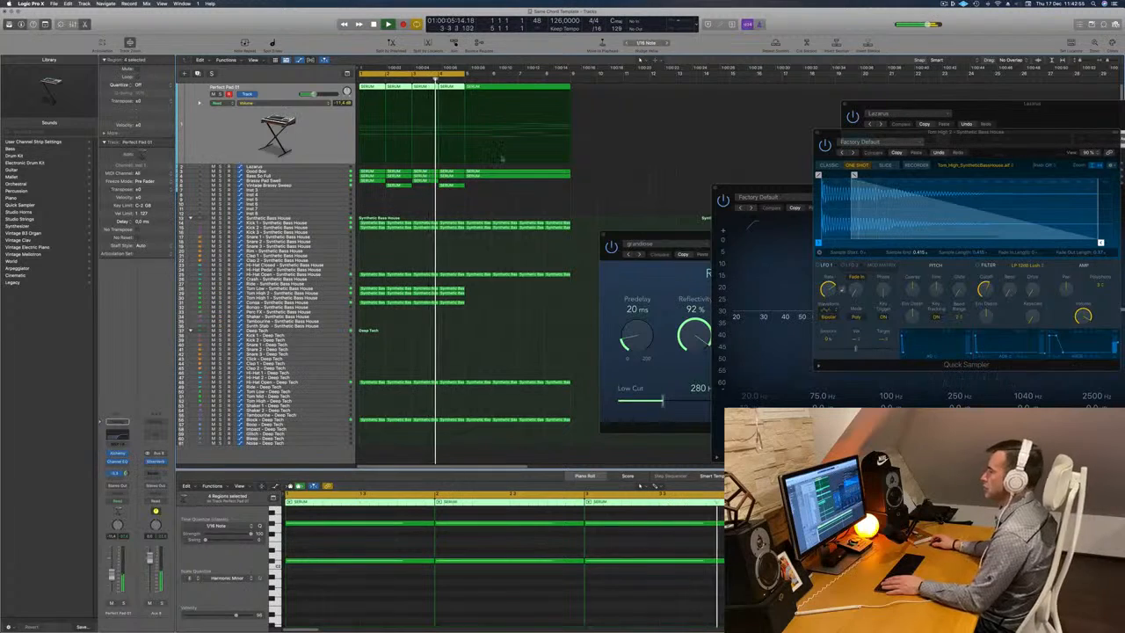
# Select the Block - Deep Tech track and transpose all notes in its first four regions by one octave.
pyautogui.hscroll(3, 544, 185)
pyautogui.hscroll(-6, 588, 183)
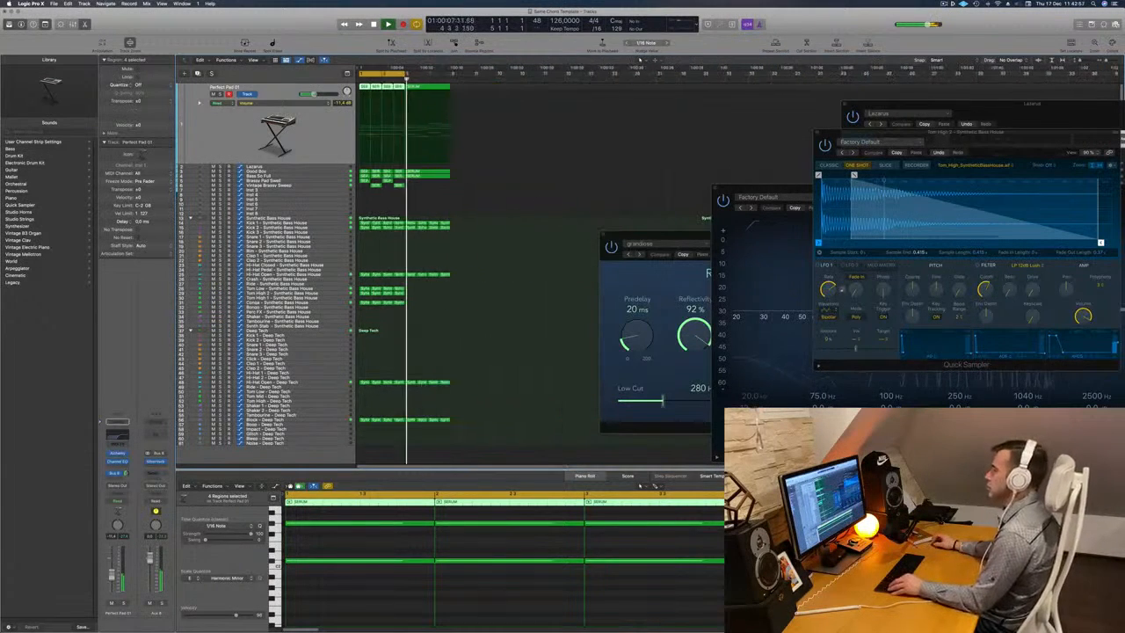
pyautogui.hscroll(-2, 532, 202)
pyautogui.hscroll(3, 532, 203)
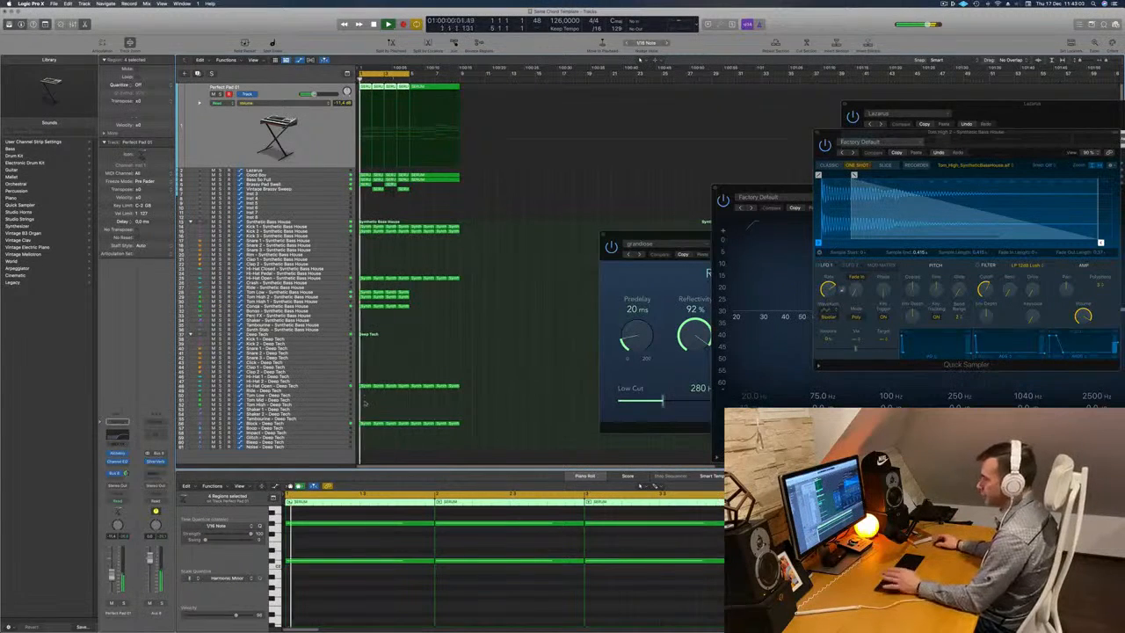
pyautogui.click(336, 424)
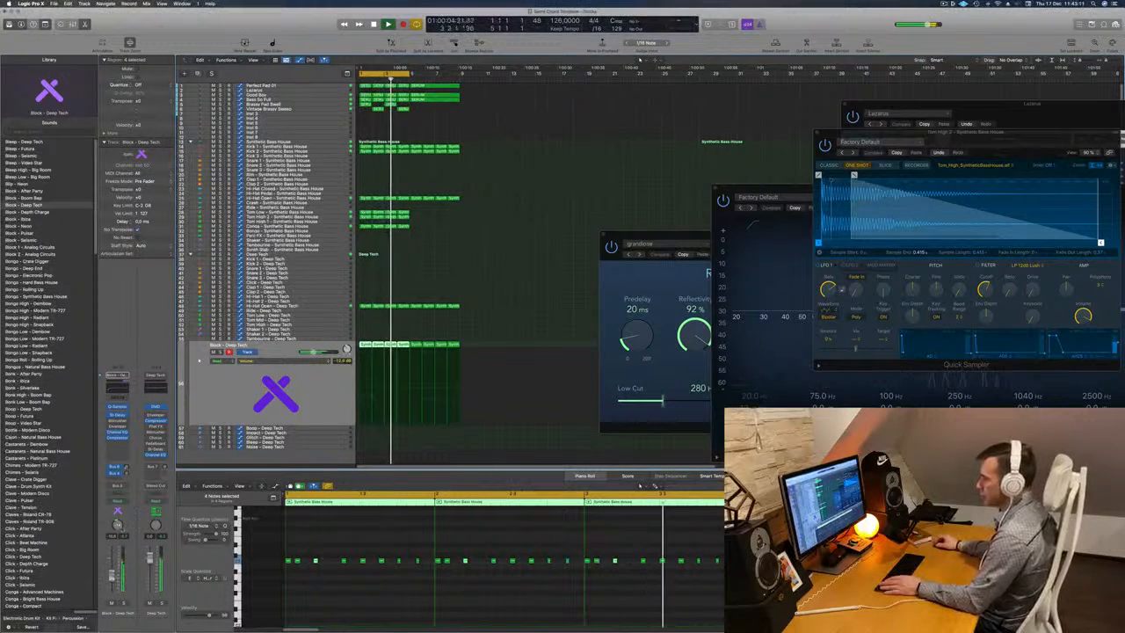
pyautogui.press('space')
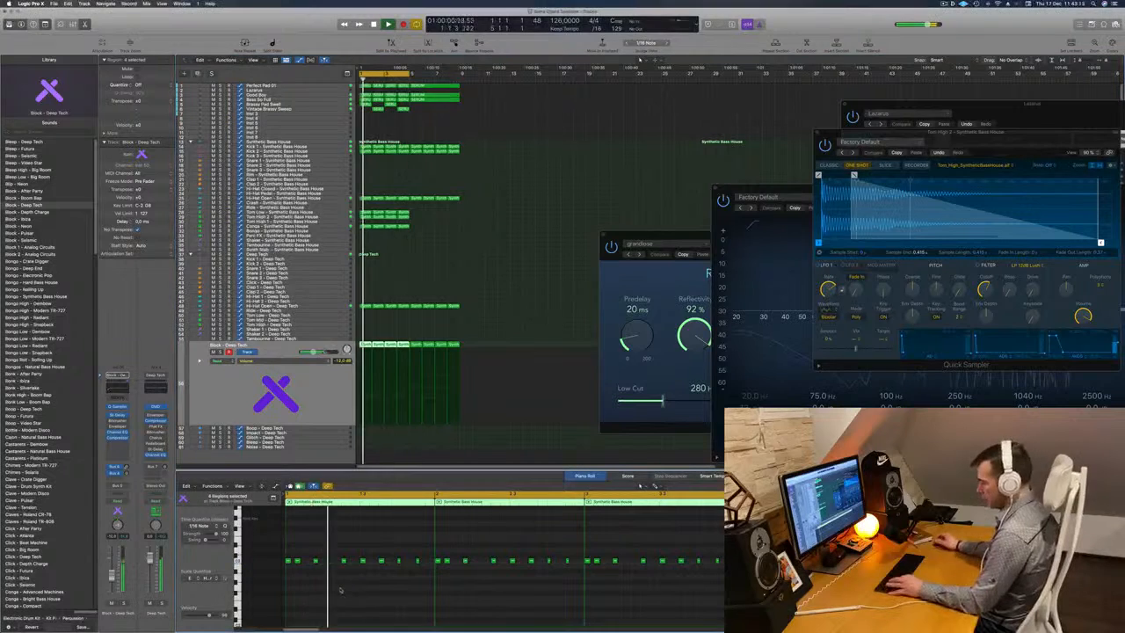
pyautogui.press('super+a')
pyautogui.hotkey('alt', 'shift', 'Down')
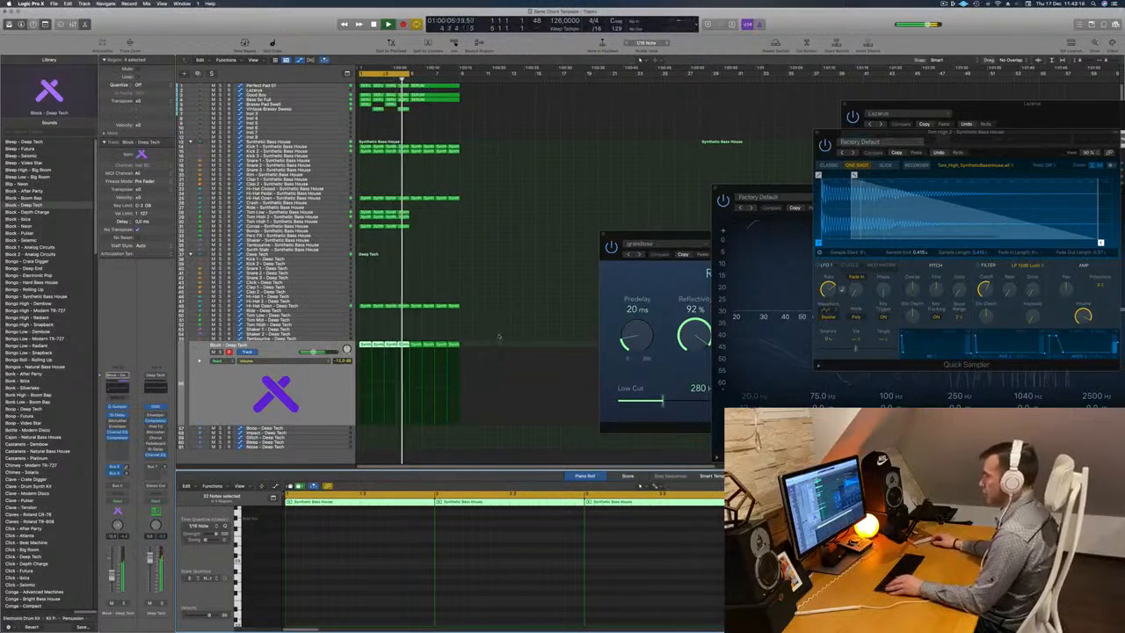
# Lower individual notes in the first Block - Deep Tech region to form a dipping melody, with the note on beat 3 lowest.
pyautogui.scroll(-2, 499, 337)
pyautogui.click(257, 409)
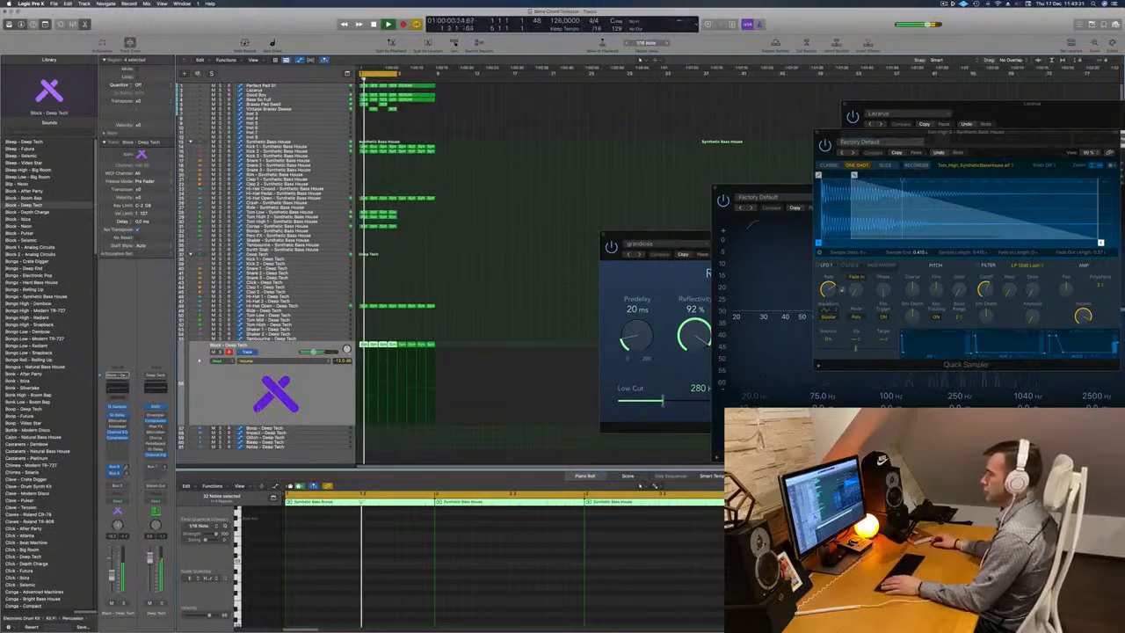
pyautogui.scroll(3, 334, 603)
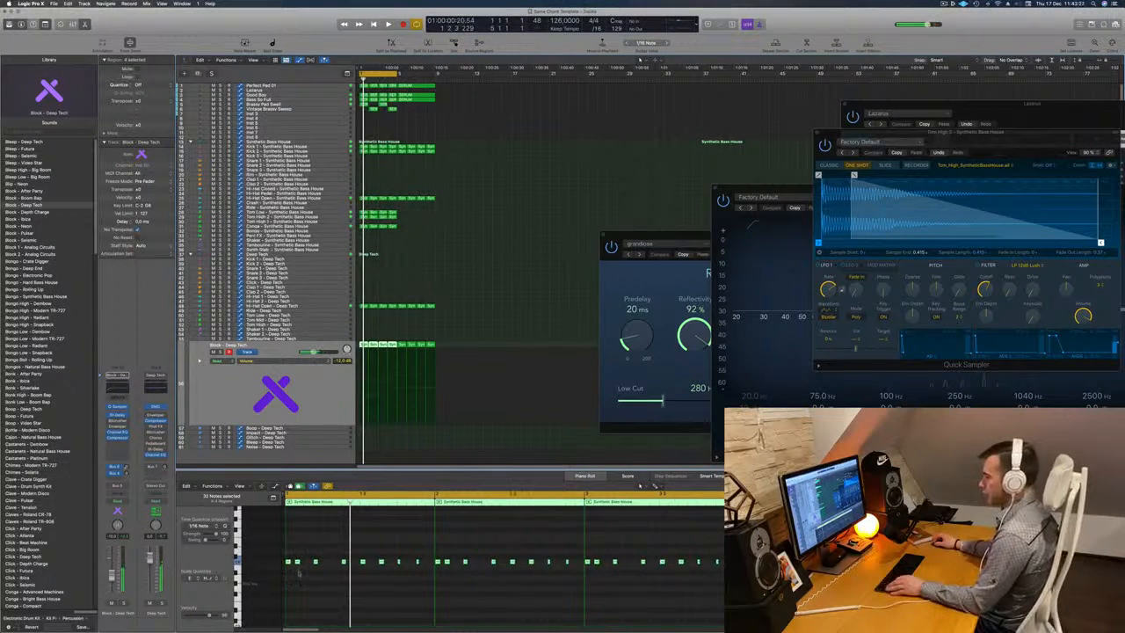
pyautogui.click(298, 562)
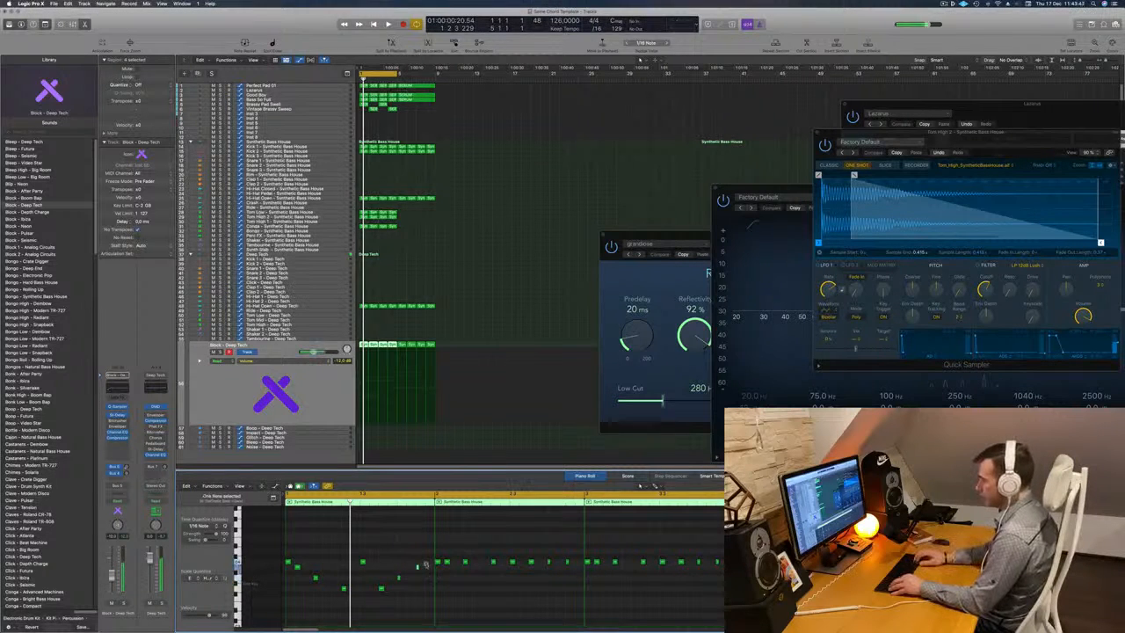
pyautogui.press('space')
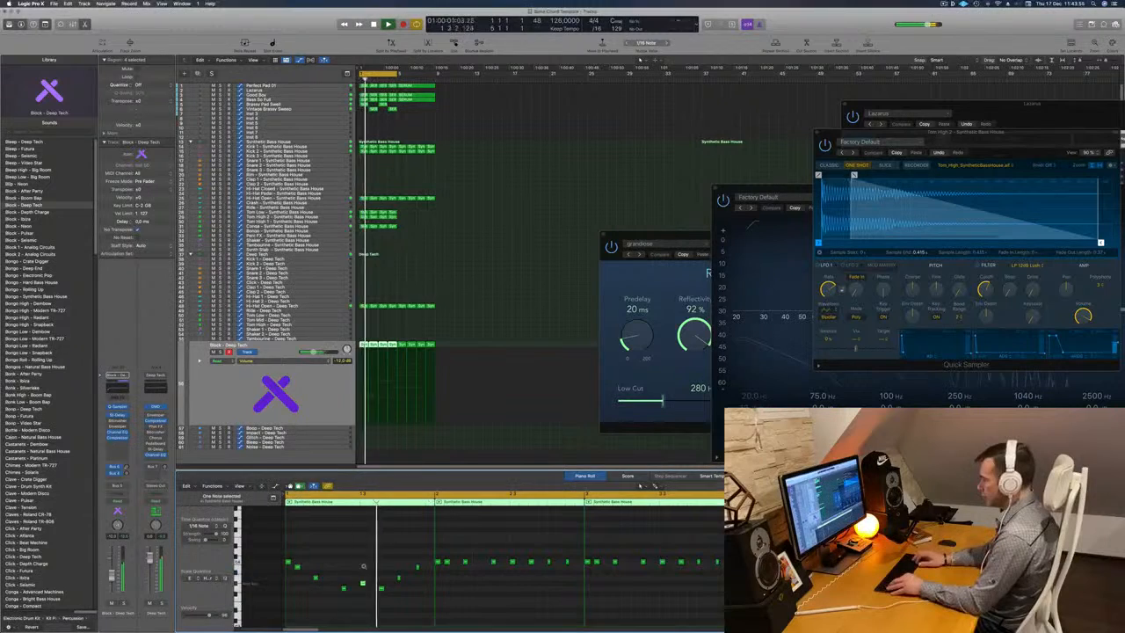
pyautogui.hotkey('alt', 'Down')
pyautogui.hotkey('alt', 'Down')
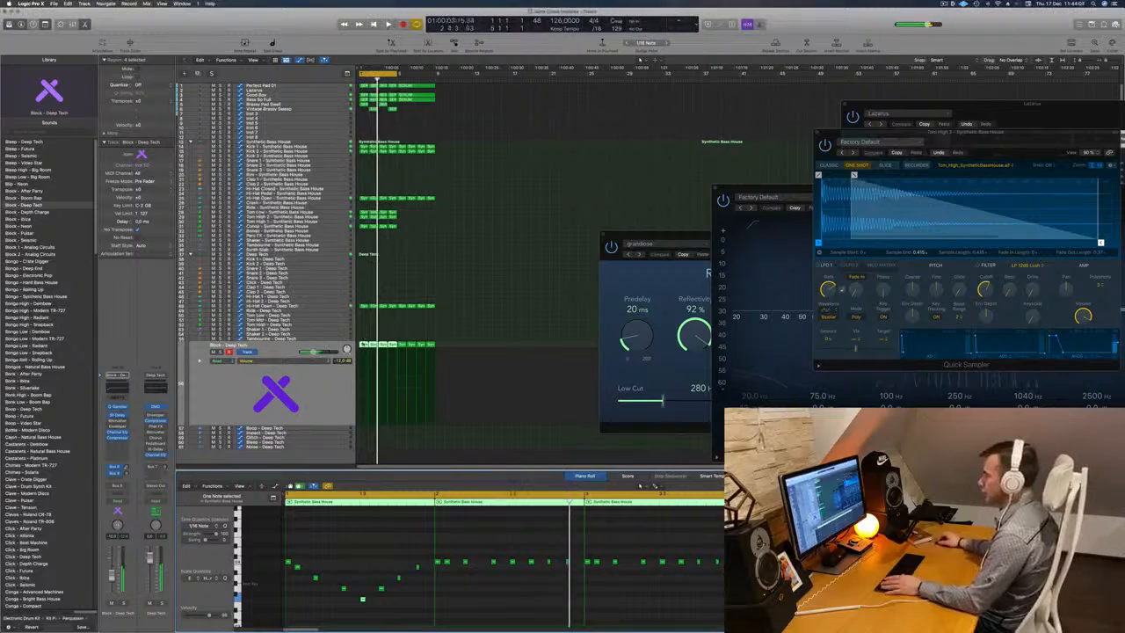
# Replace the first Block - Deep Tech region with a copy of the track's second region.
pyautogui.click(363, 344)
pyautogui.click(373, 344)
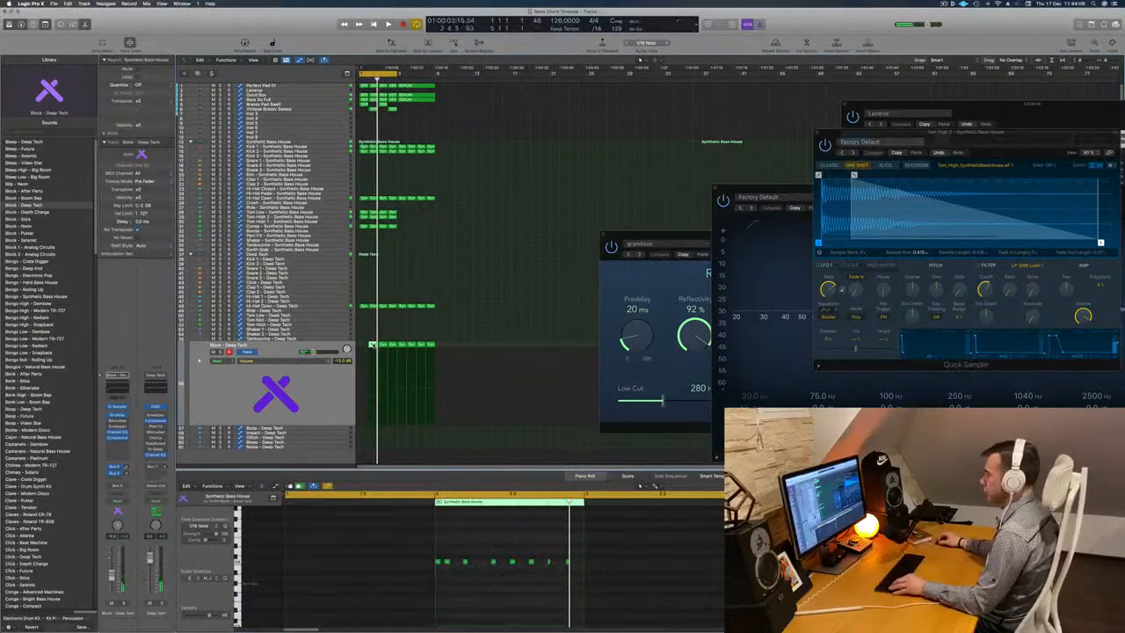
pyautogui.moveTo(374, 345); pyautogui.dragTo(364, 350)
pyautogui.press('space')
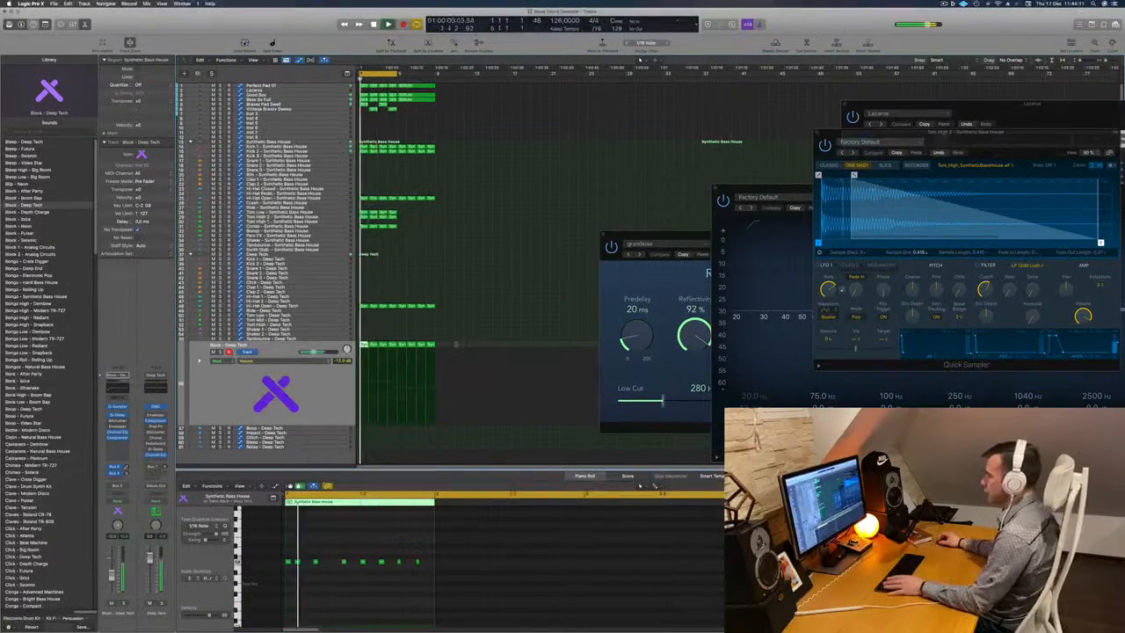
# Delete the last four Block - Deep Tech regions and fill their place with copies of the first four.
pyautogui.moveTo(465, 342); pyautogui.dragTo(403, 350)
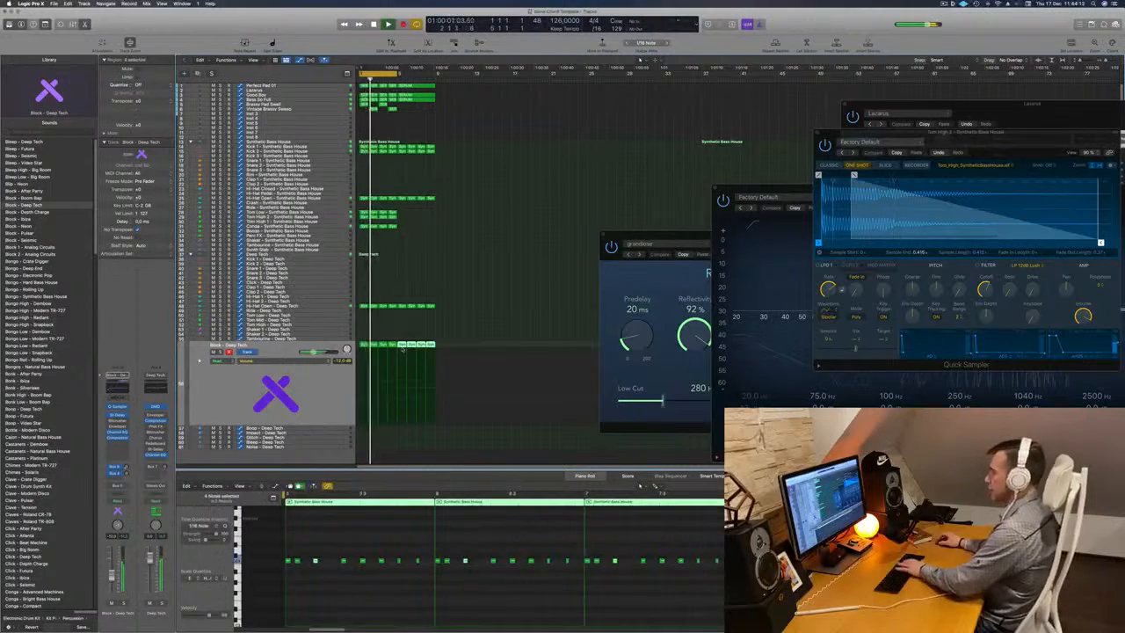
pyautogui.press('Delete')
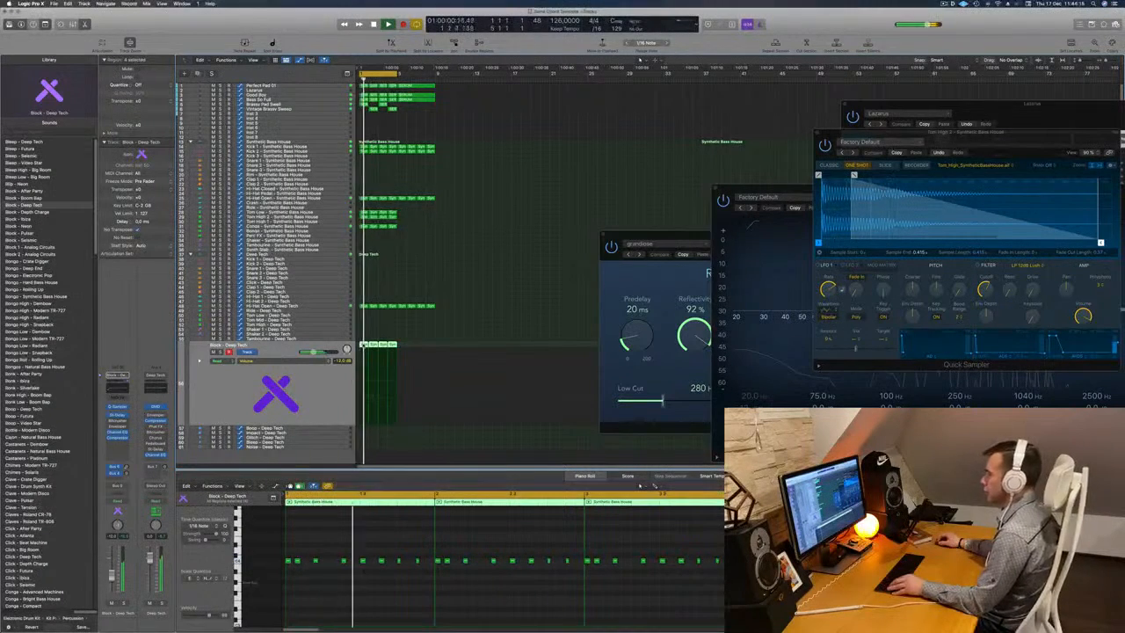
pyautogui.moveTo(363, 346); pyautogui.dragTo(405, 350)
pyautogui.click(304, 382)
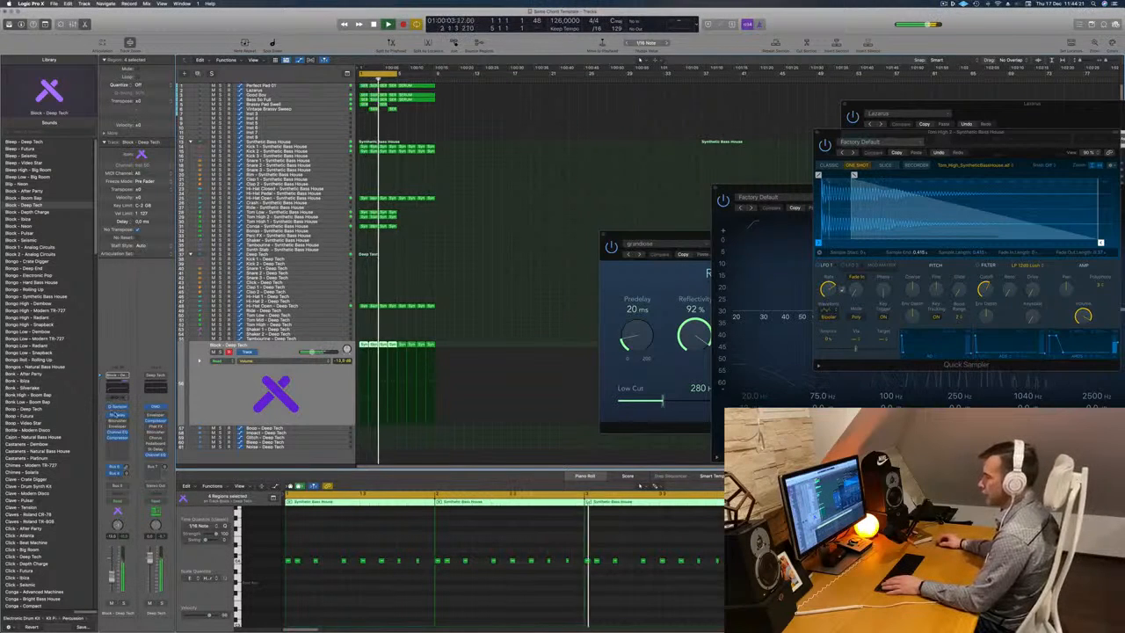
# Raise the feedback of Block - Deep Tech's Stereo Delay to 59% for the left delay and 60% for the right.
pyautogui.click(117, 416)
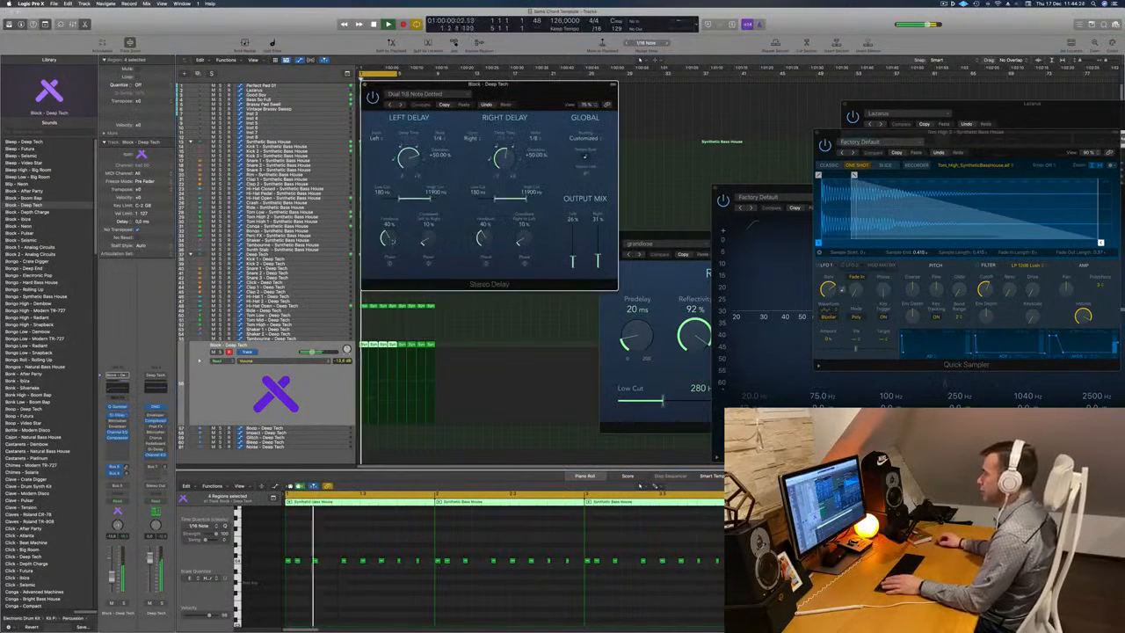
pyautogui.moveTo(388, 237); pyautogui.dragTo(395, 227)
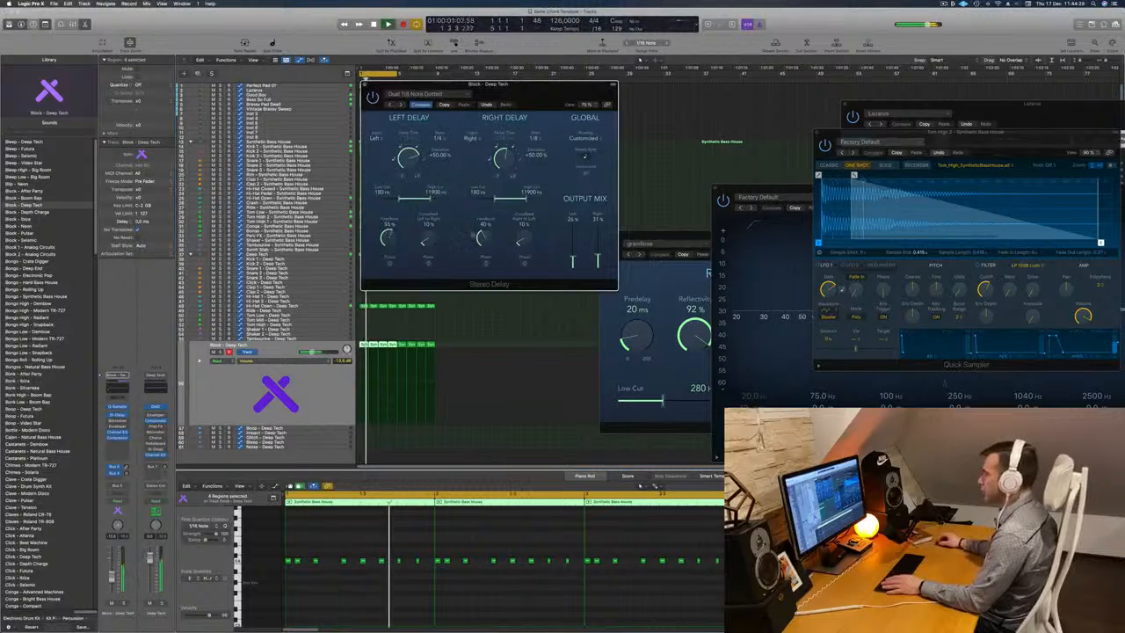
pyautogui.moveTo(482, 237); pyautogui.dragTo(490, 216)
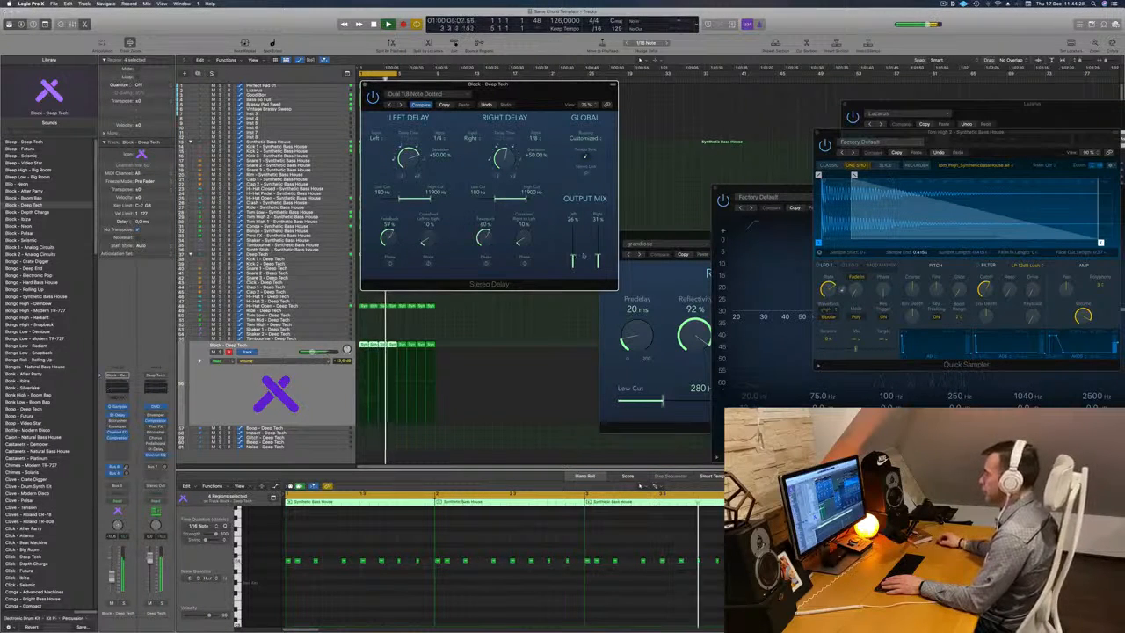
pyautogui.moveTo(530, 91); pyautogui.dragTo(587, 123)
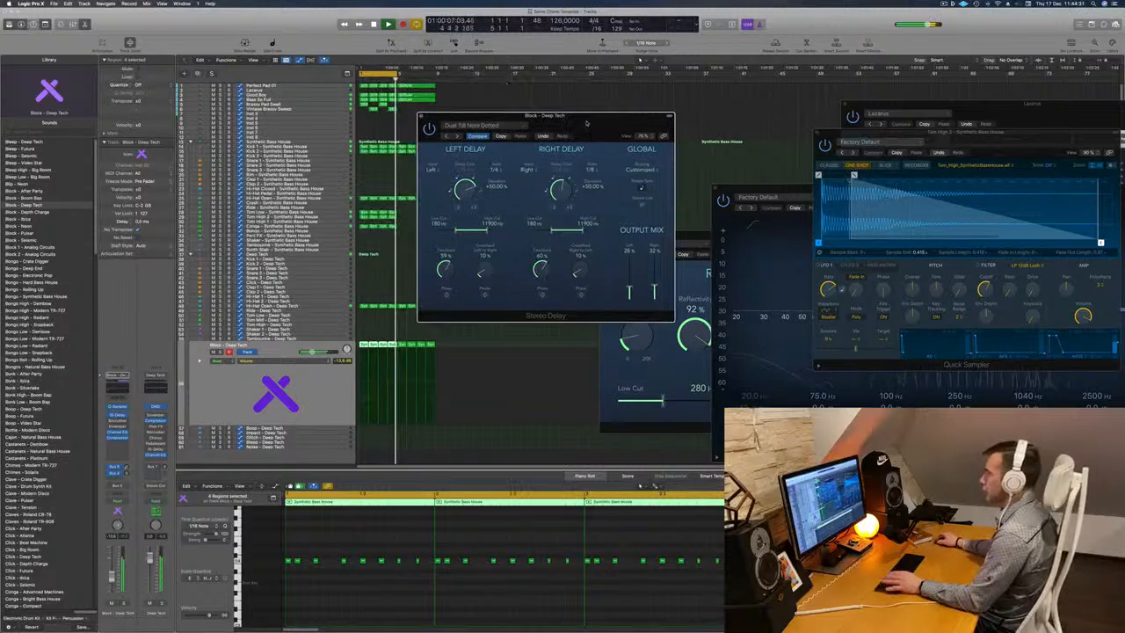
pyautogui.click(421, 116)
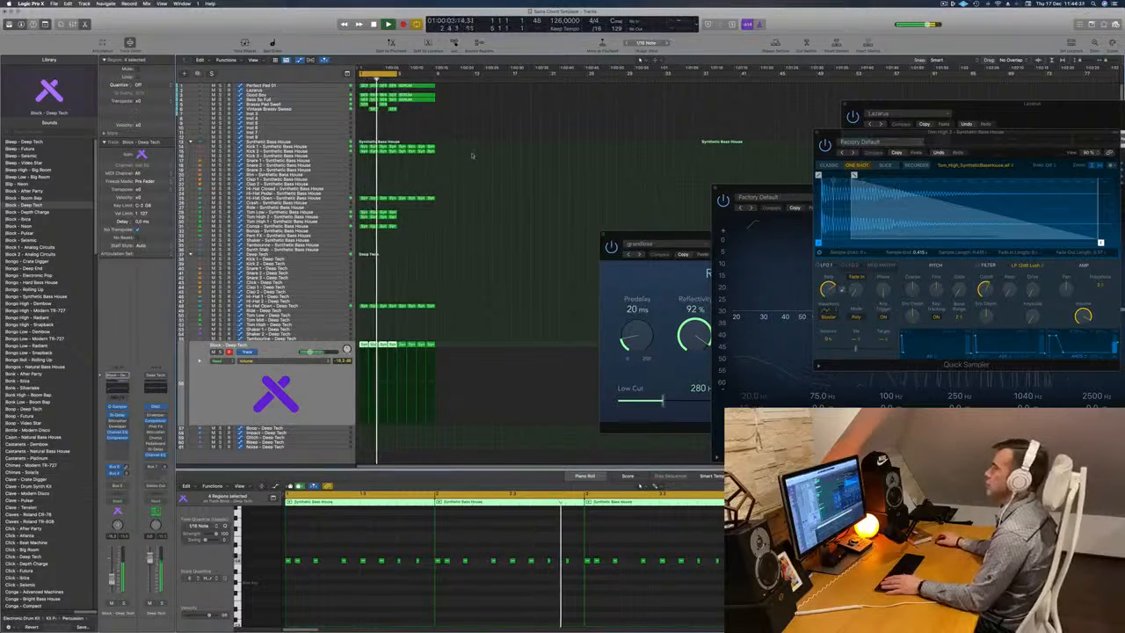
# Duplicate the Perfect Pad 01 track with its settings and move the pad's first SERUM region onto the new track.
pyautogui.press('super+Right')
pyautogui.press('super+Right')
pyautogui.press('super+Right')
pyautogui.press('super+Right')
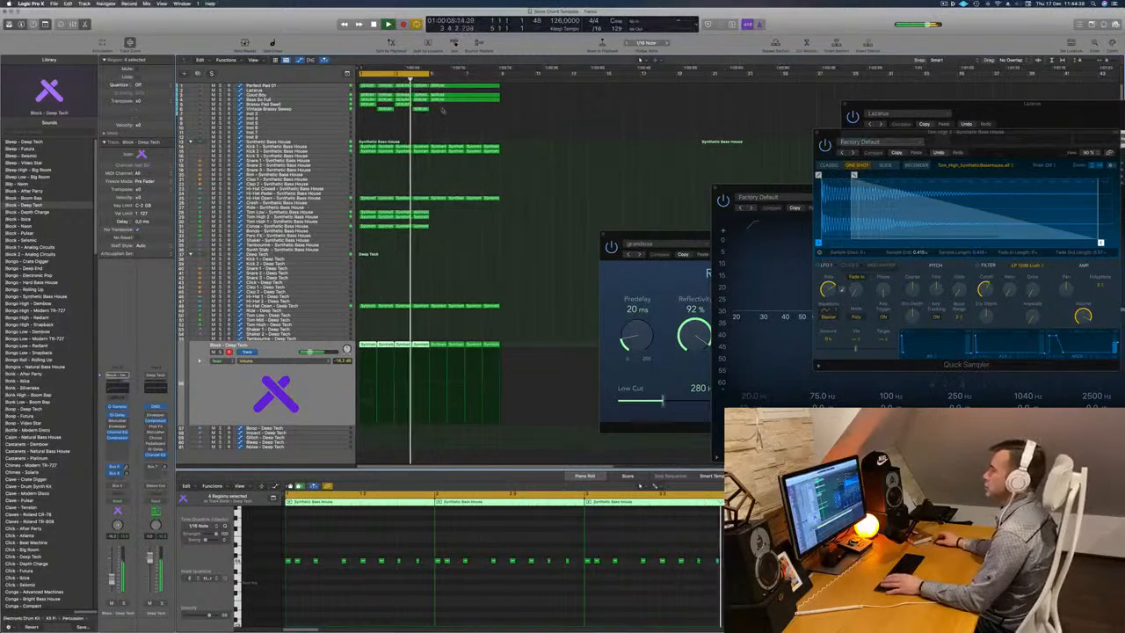
pyautogui.click(327, 86)
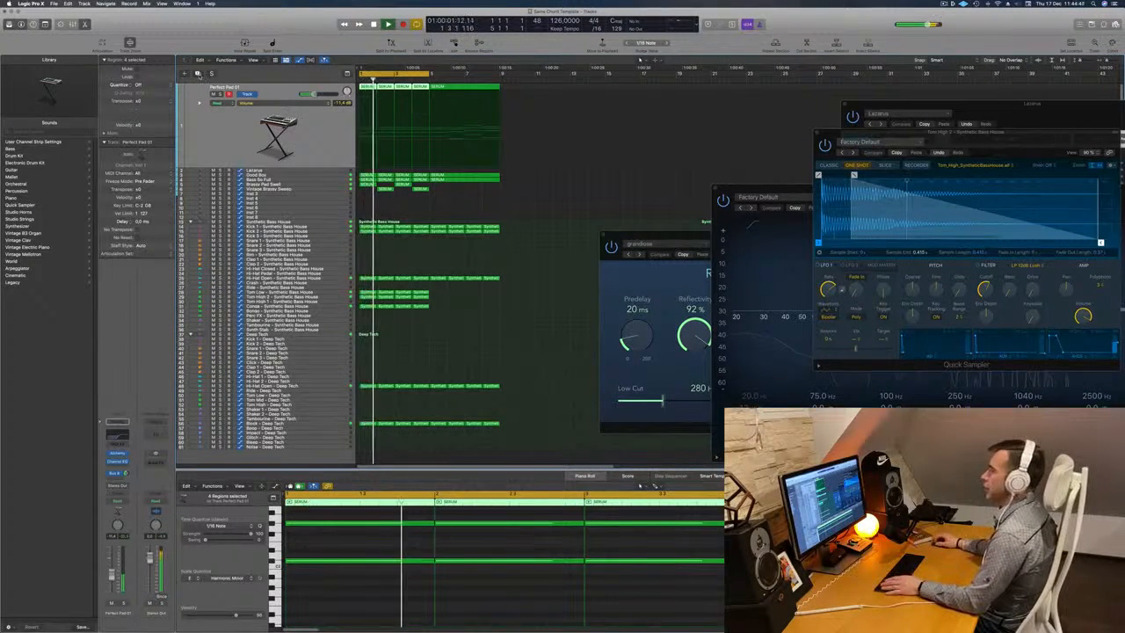
pyautogui.press('super+d')
pyautogui.scroll(3, 386, 162)
pyautogui.scroll(-1, 388, 160)
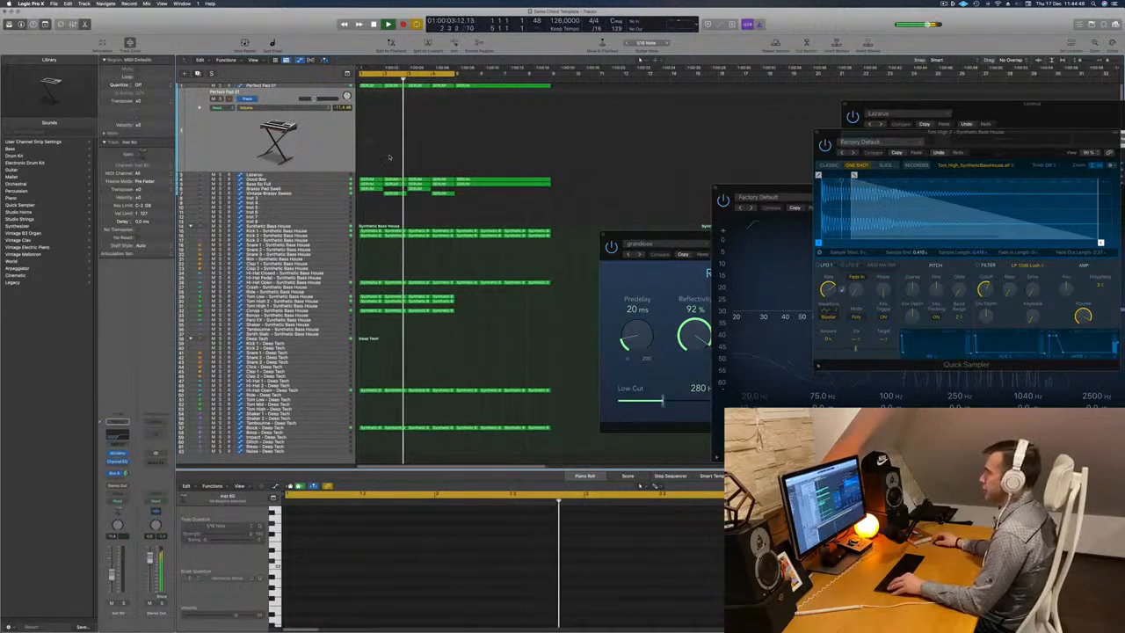
pyautogui.scroll(3, 396, 155)
pyautogui.scroll(-1, 392, 146)
pyautogui.press('Return')
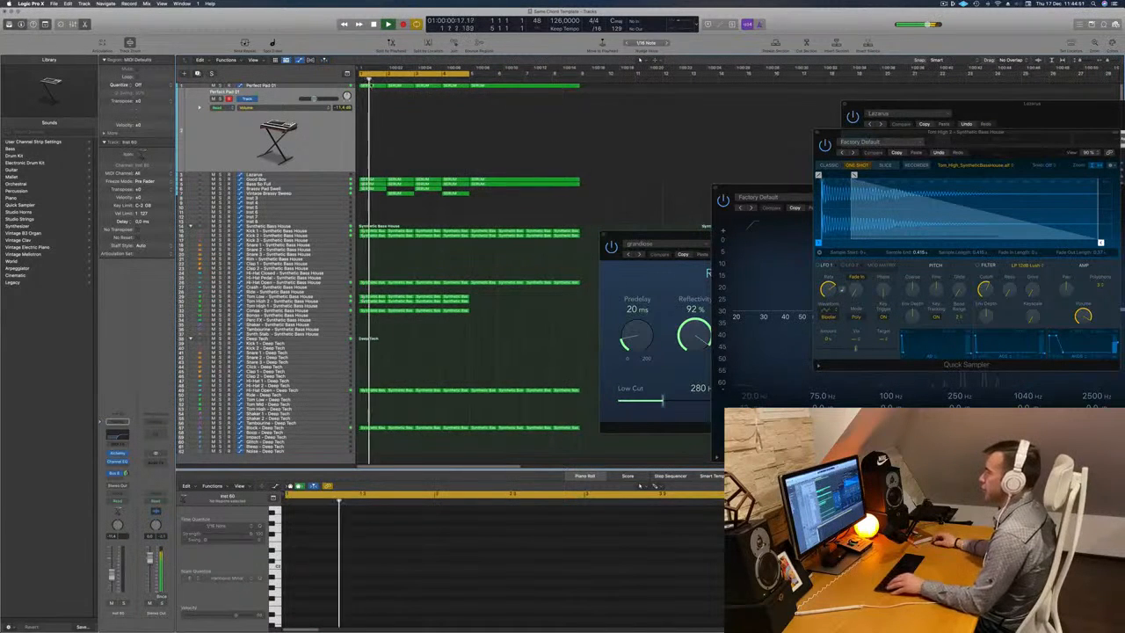
pyautogui.moveTo(371, 86); pyautogui.dragTo(371, 114)
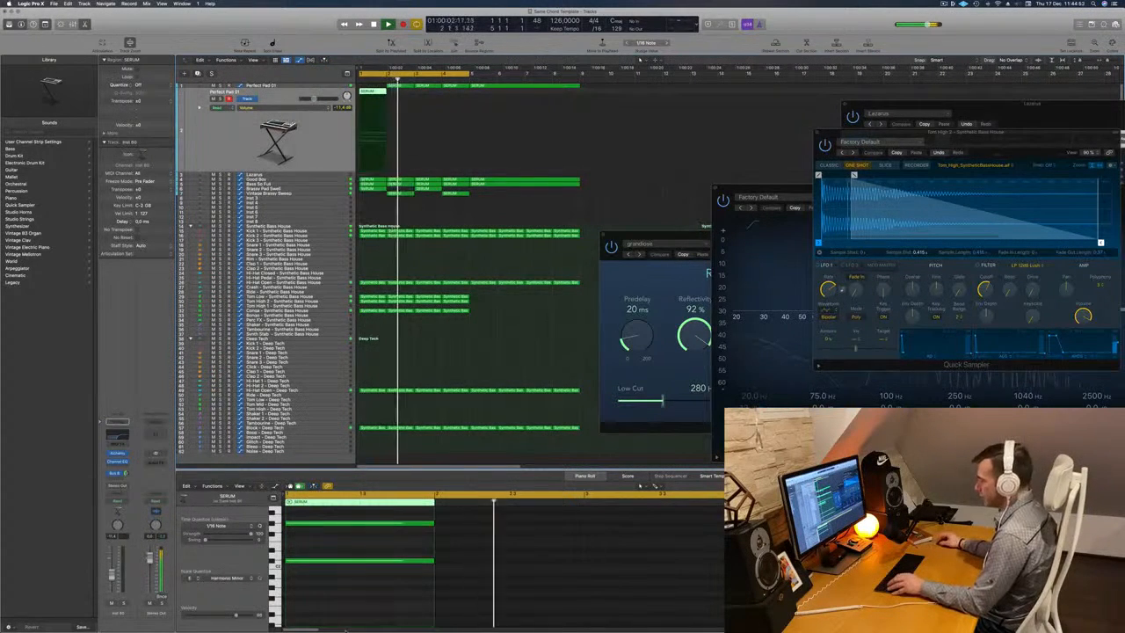
# Shorten the moved region's notes into a four-note chord stab and repeat it every three sixteenths, making six stabs in the bar.
pyautogui.scroll(3, 357, 598)
pyautogui.moveTo(353, 527); pyautogui.dragTo(320, 538)
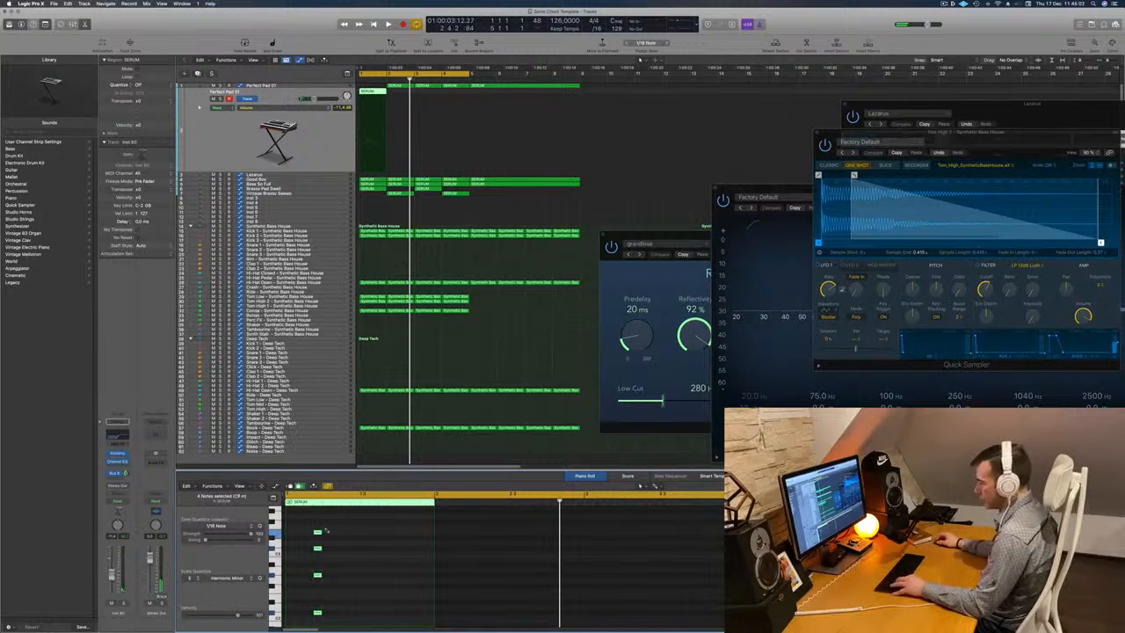
pyautogui.moveTo(290, 532); pyautogui.dragTo(402, 534)
pyautogui.press('space')
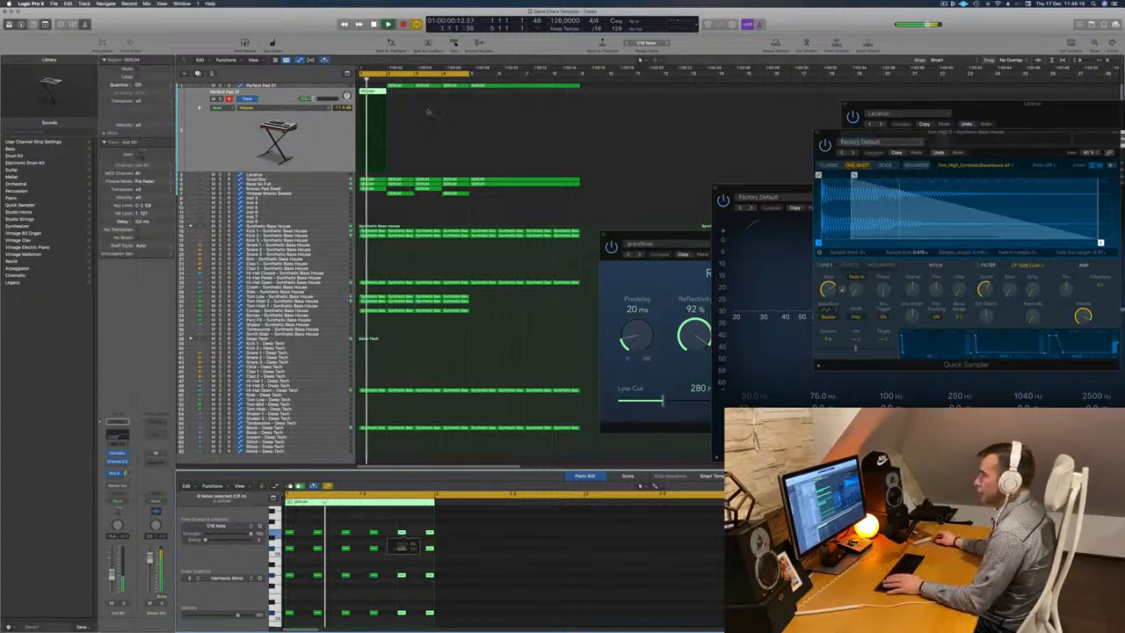
# Copy the second Perfect Pad 01 region into the empty first bar of the original pad track.
pyautogui.moveTo(402, 87); pyautogui.dragTo(363, 91)
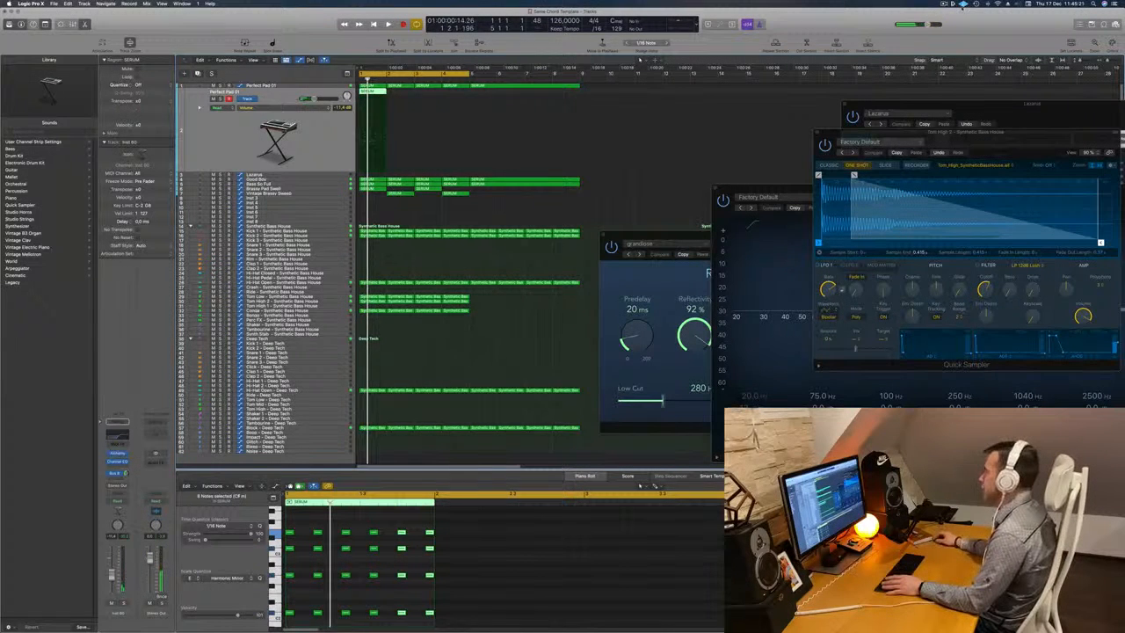
pyautogui.click(944, 3)
pyautogui.click(871, 14)
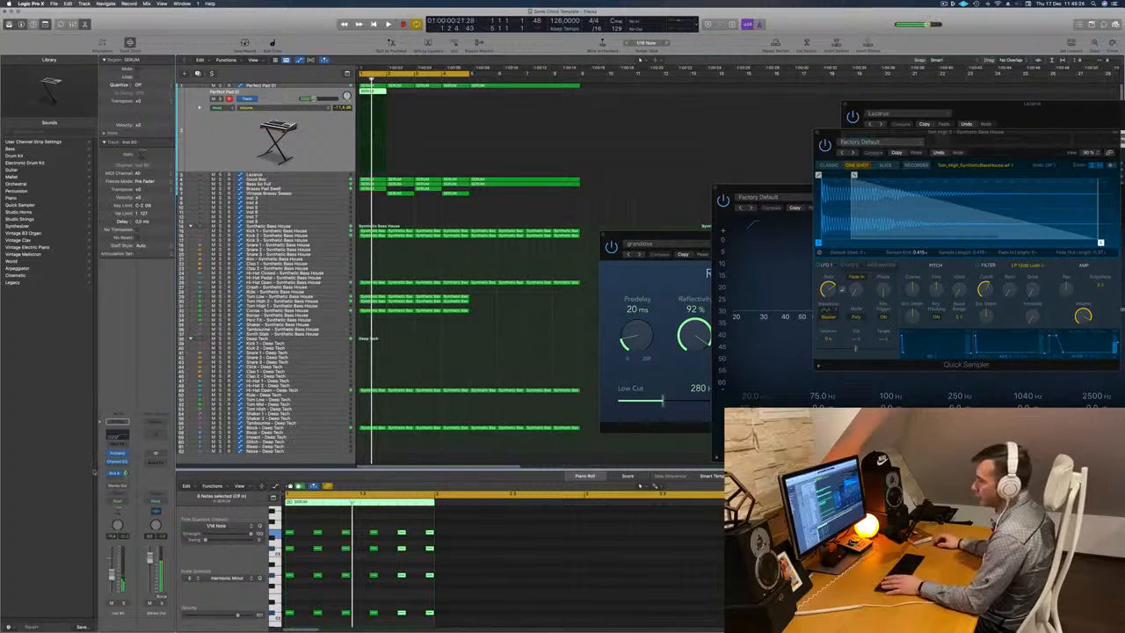
# Bypass the duplicated track's Channel EQ and replace its instrument with a stereo Sculpture.
pyautogui.click(117, 435)
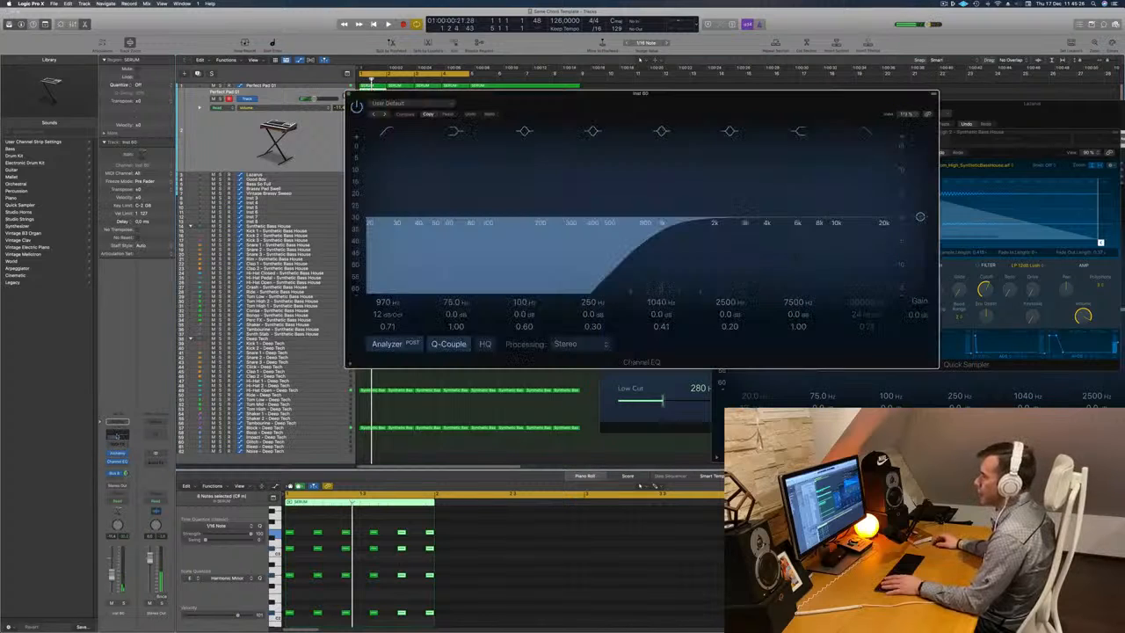
pyautogui.click(358, 106)
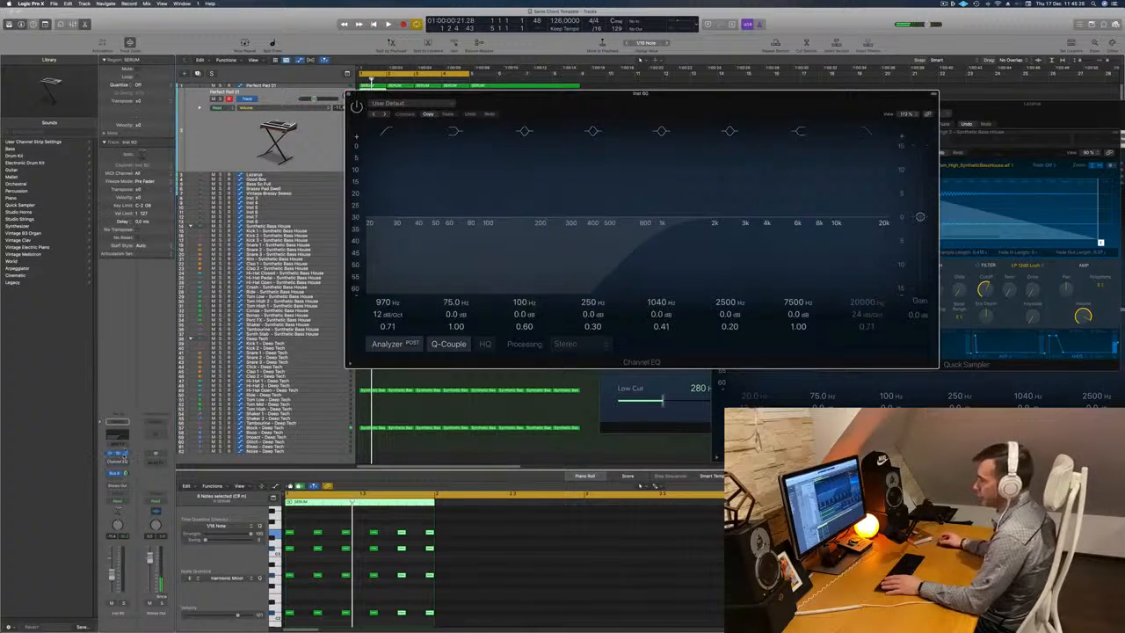
pyautogui.click(117, 453)
pyautogui.click(125, 454)
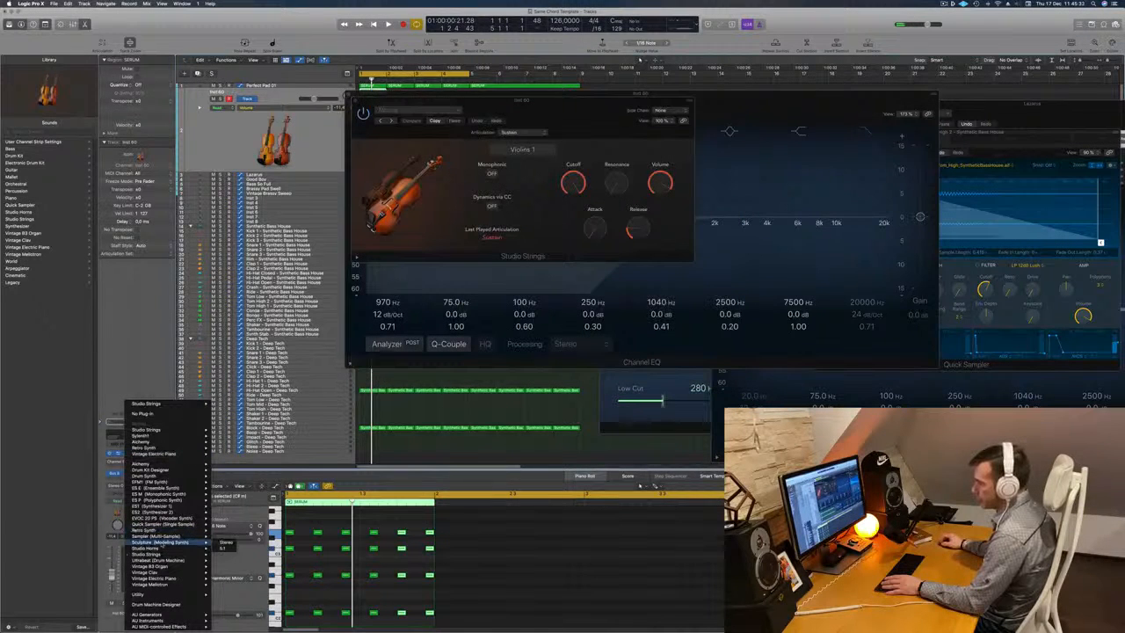
pyautogui.click(225, 543)
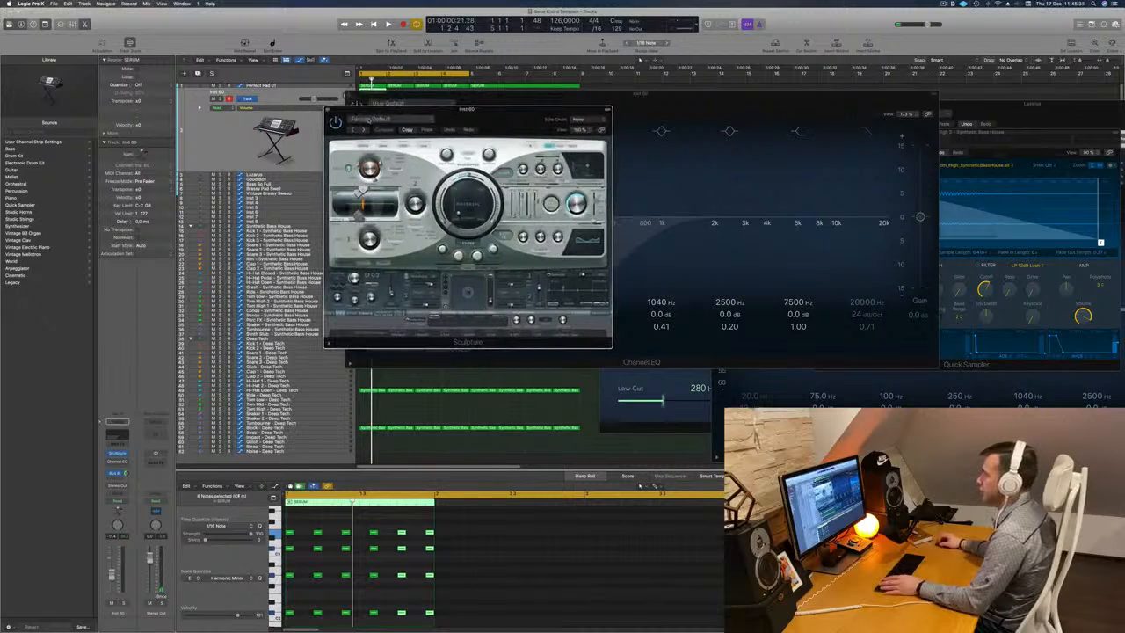
# Audition Sculpture's Lean on 2 preset with the chord stabs and load the Lean on preset instead.
pyautogui.click(376, 119)
pyautogui.moveTo(403, 275)
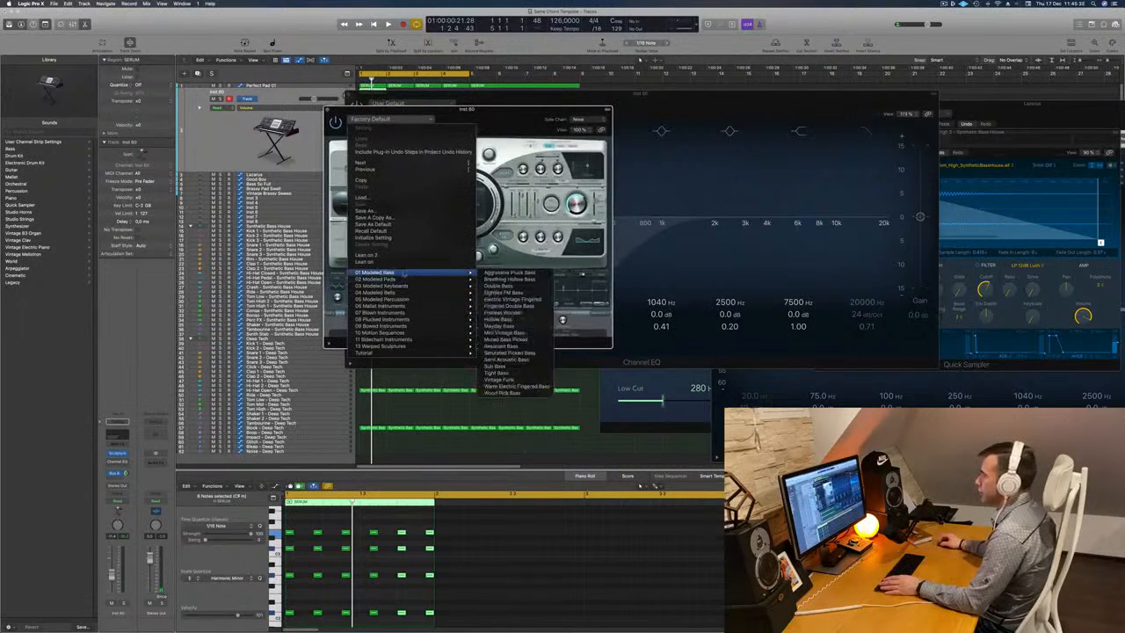
pyautogui.click(411, 255)
pyautogui.moveTo(457, 114); pyautogui.dragTo(666, 97)
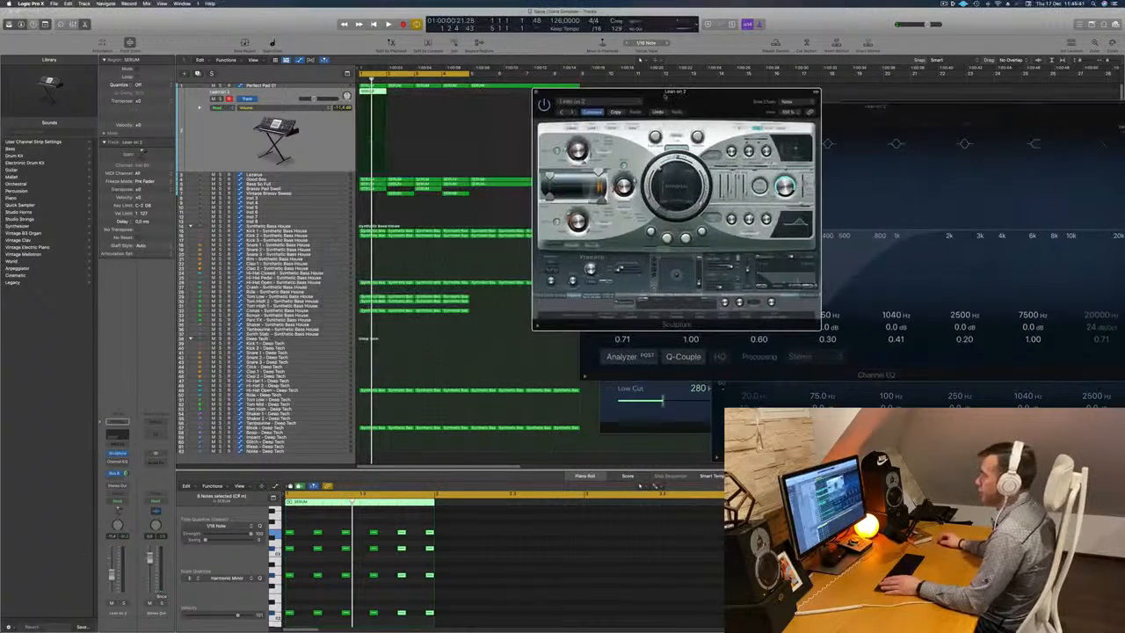
pyautogui.click(326, 136)
pyautogui.press('space')
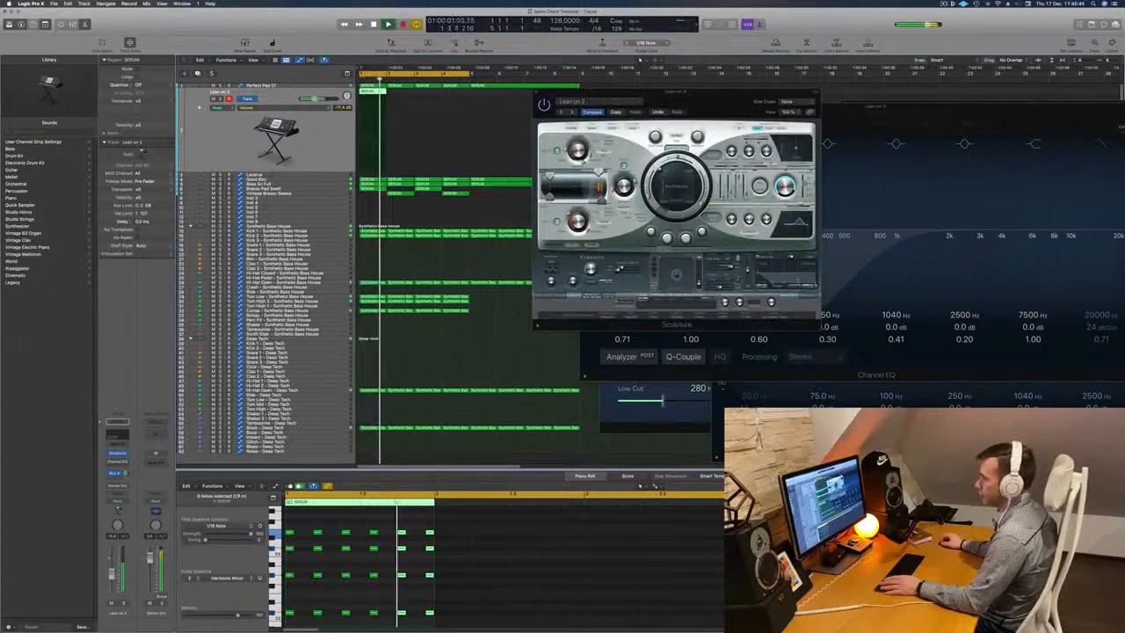
pyautogui.click(572, 113)
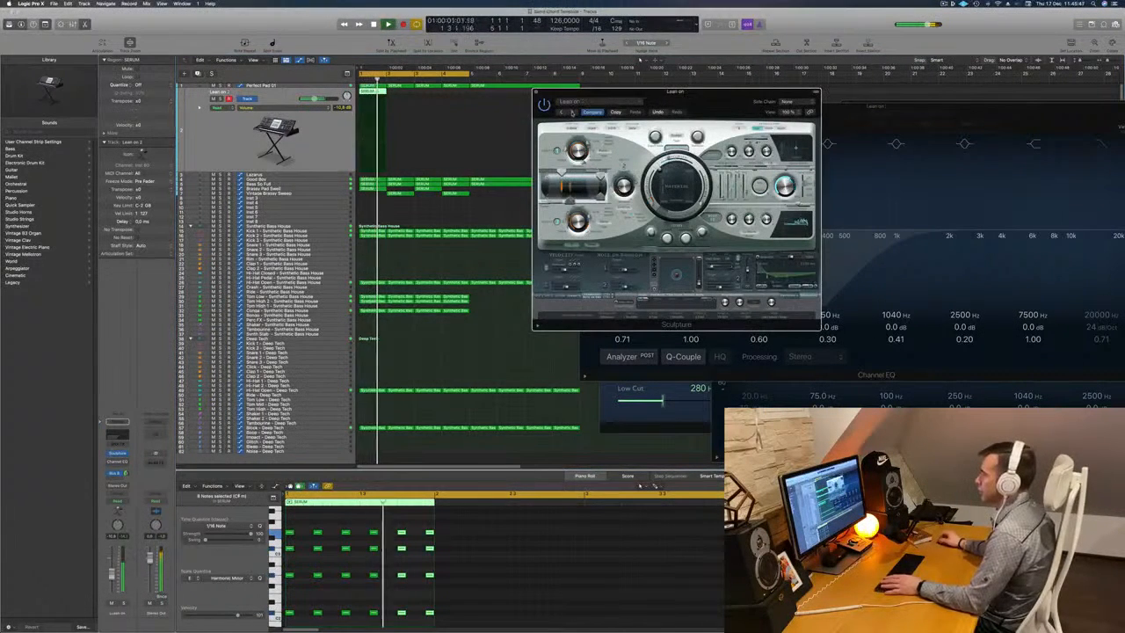
pyautogui.moveTo(680, 98); pyautogui.dragTo(636, 112)
pyautogui.click(493, 104)
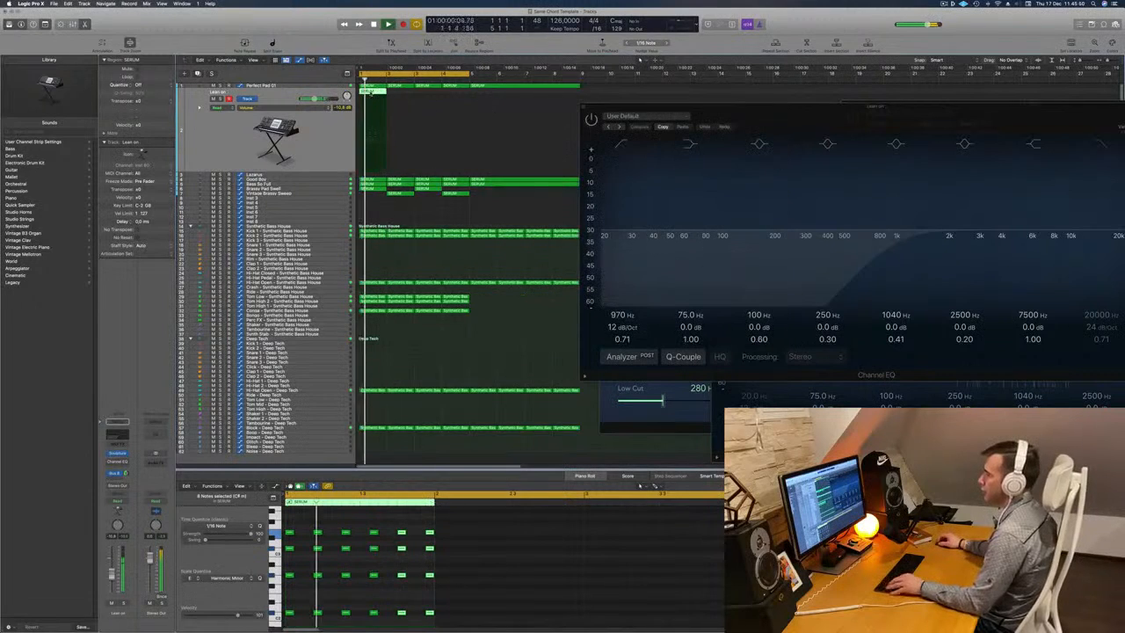
# Copy the Lean on stab region to fill the first four bars and close the Channel EQ.
pyautogui.moveTo(376, 100); pyautogui.dragTo(433, 99)
pyautogui.keyDown('shift'); pyautogui.click(378, 93); pyautogui.keyUp('shift')
pyautogui.moveTo(726, 107); pyautogui.dragTo(568, 278)
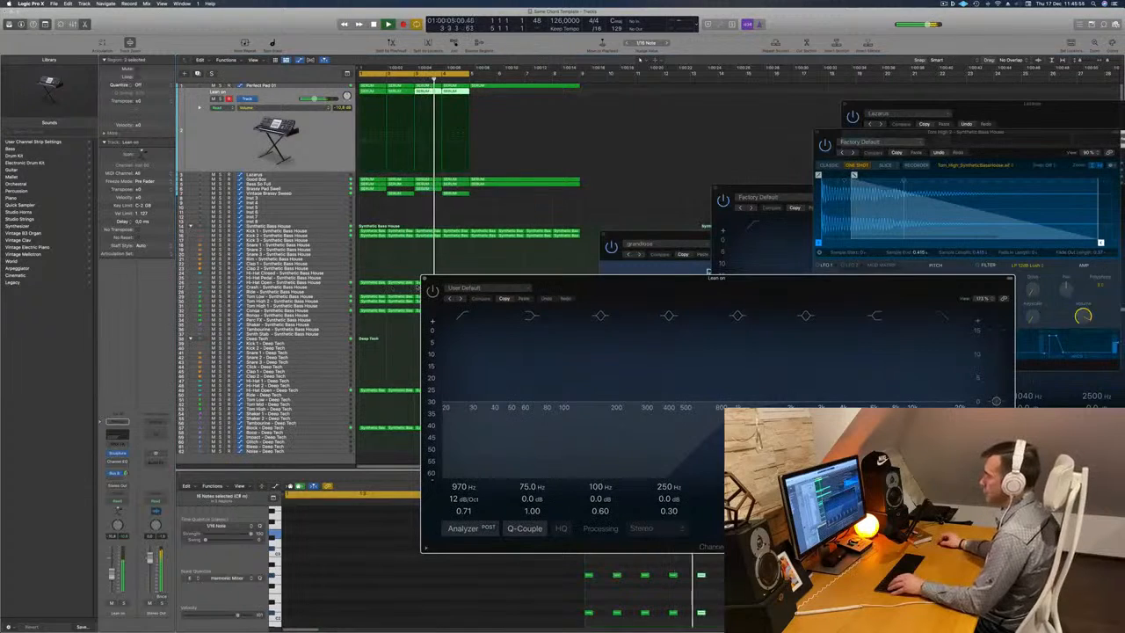
pyautogui.click(424, 279)
pyautogui.click(222, 140)
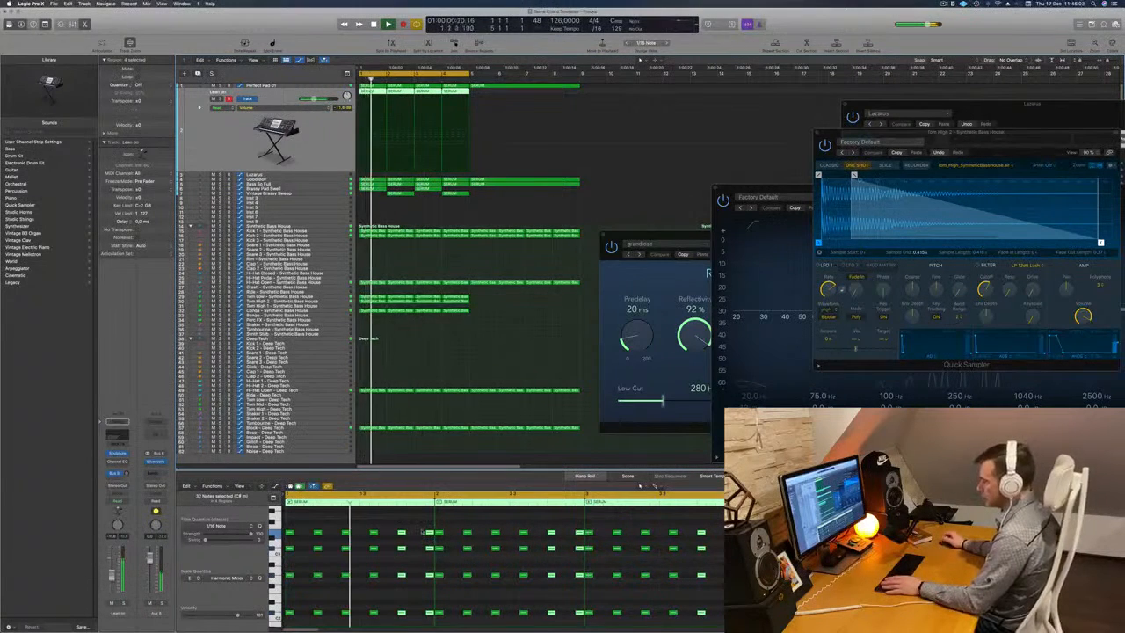
# Delete the sixth chord stab at the end of each Lean on region.
pyautogui.moveTo(419, 529); pyautogui.dragTo(423, 623)
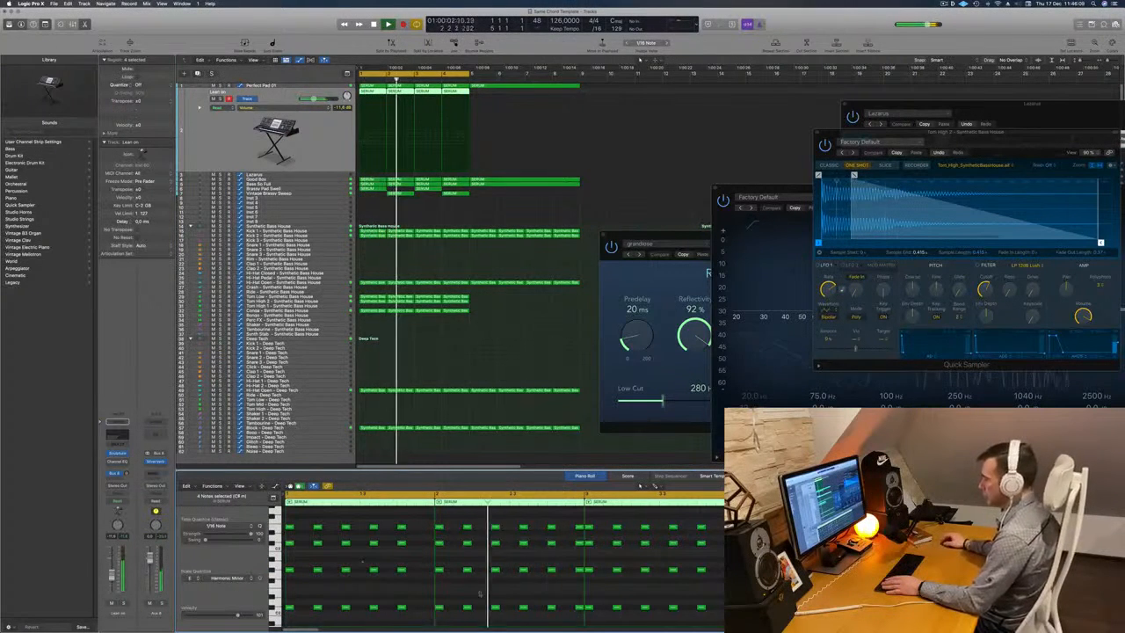
pyautogui.press('space')
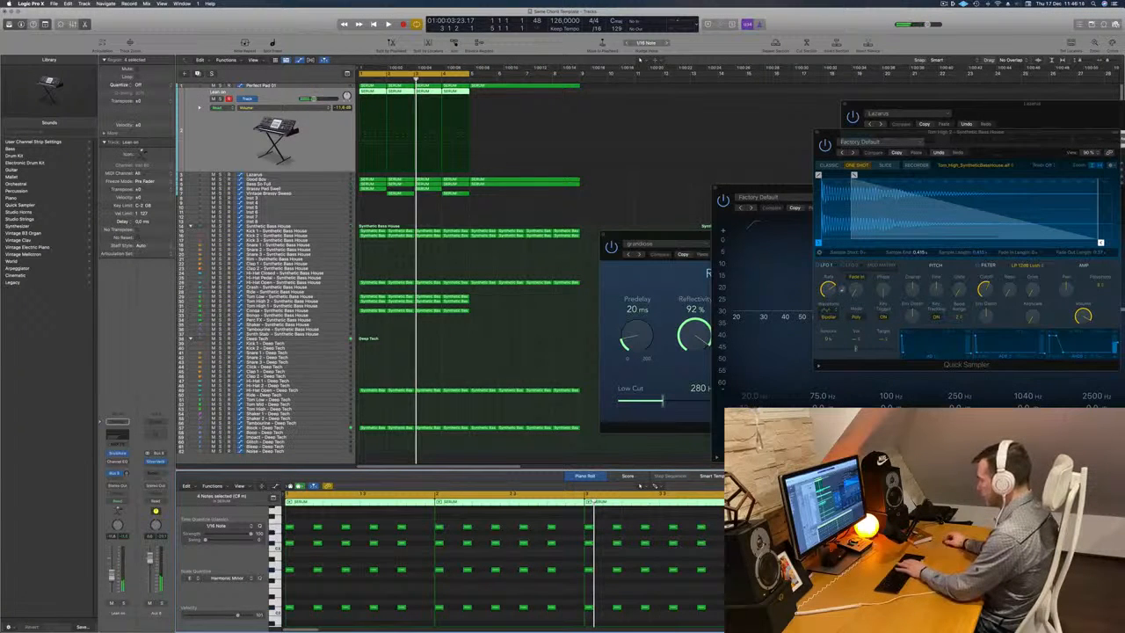
pyautogui.scroll(-3, 501, 567)
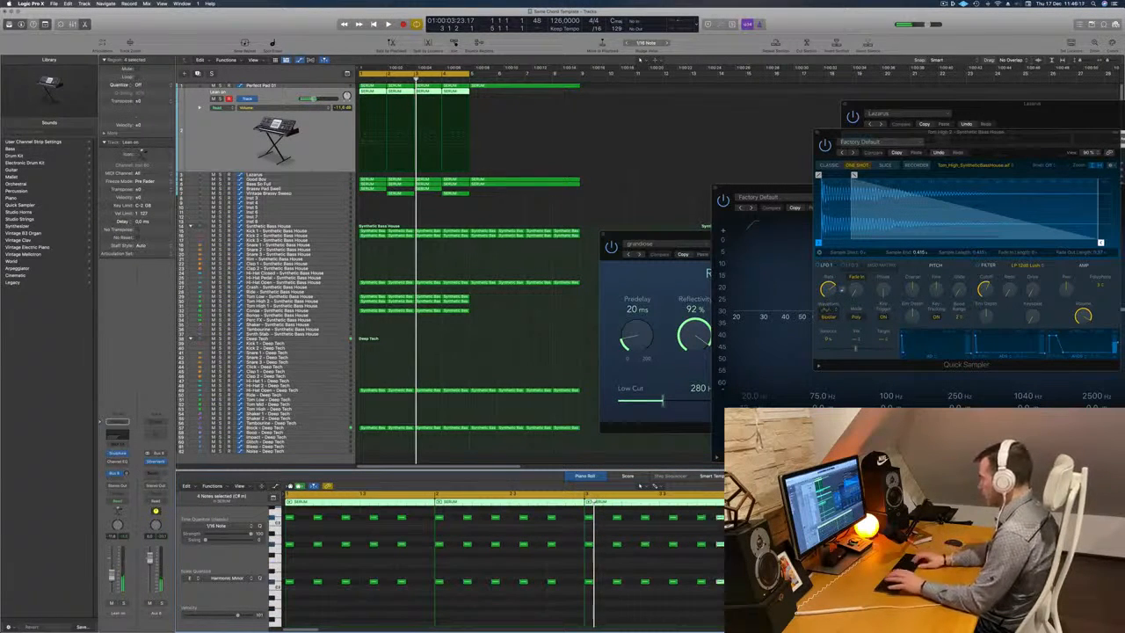
# Copy the fifth chord stab of the Lean on regions two sixteenths later and play the loop.
pyautogui.press('space')
pyautogui.scroll(2, 719, 613)
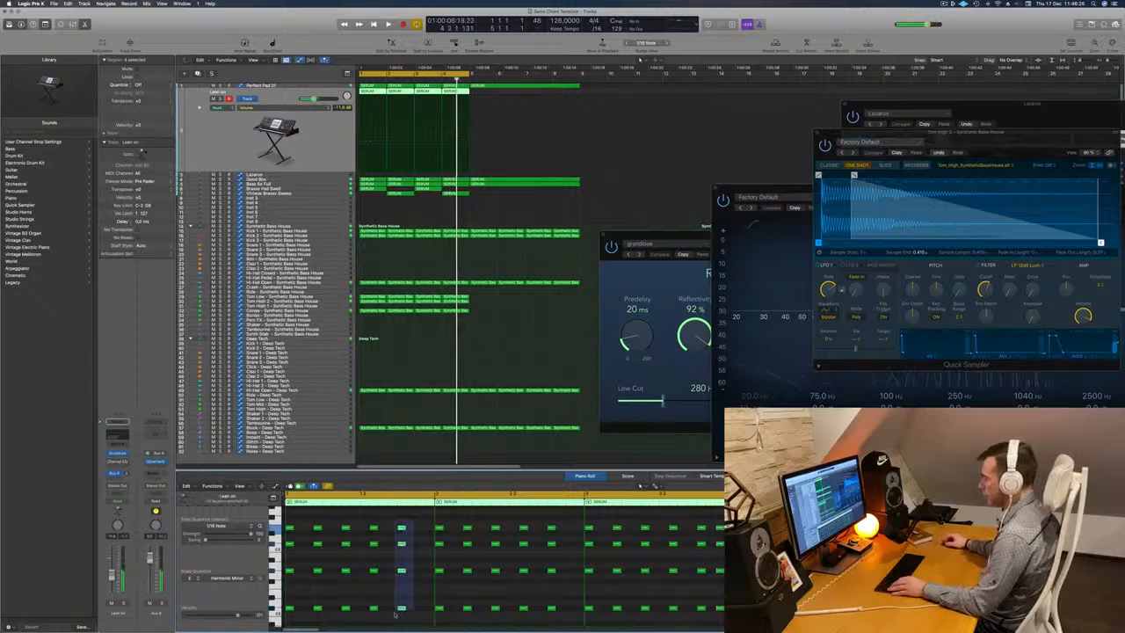
pyautogui.moveTo(402, 609); pyautogui.dragTo(418, 609)
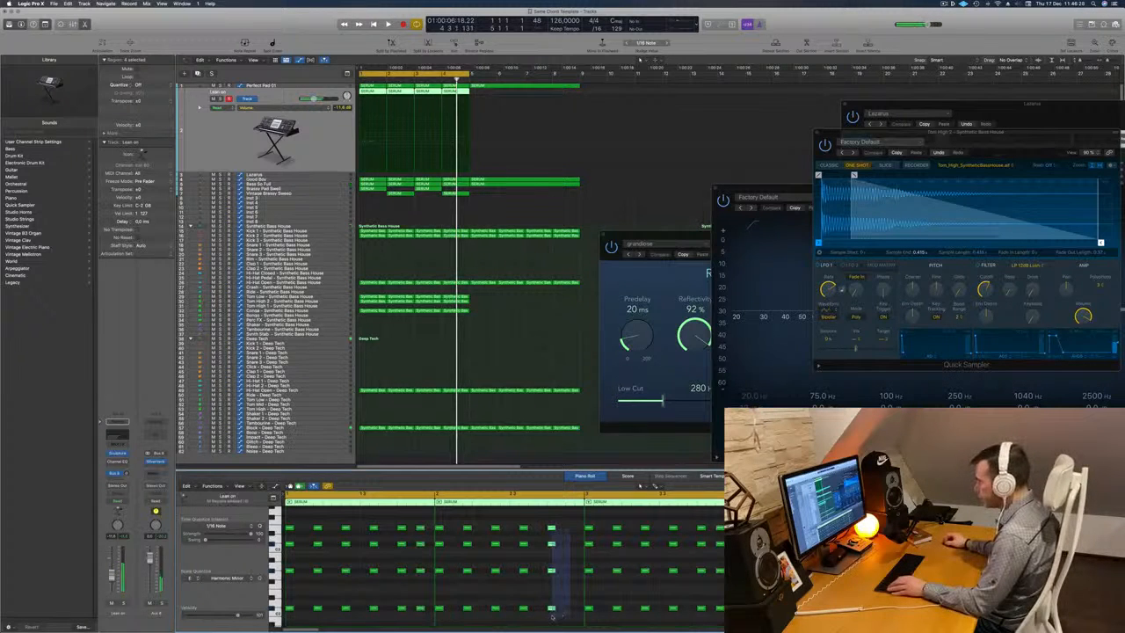
pyautogui.moveTo(551, 608); pyautogui.dragTo(569, 610)
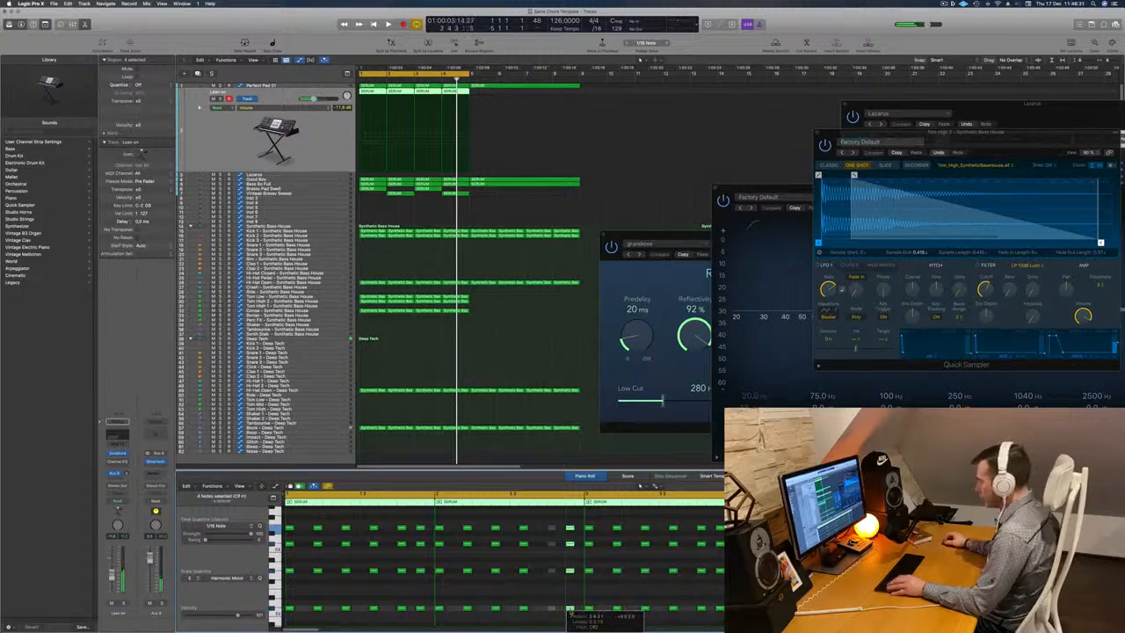
pyautogui.press('space')
pyautogui.press('super+Left')
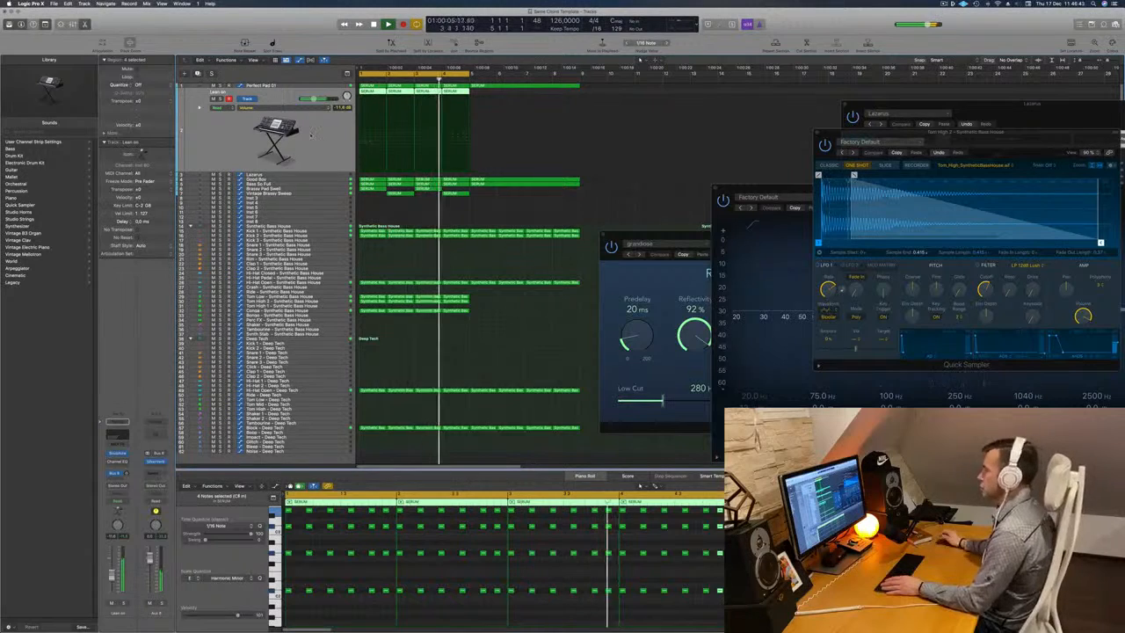
pyautogui.press('super+Left')
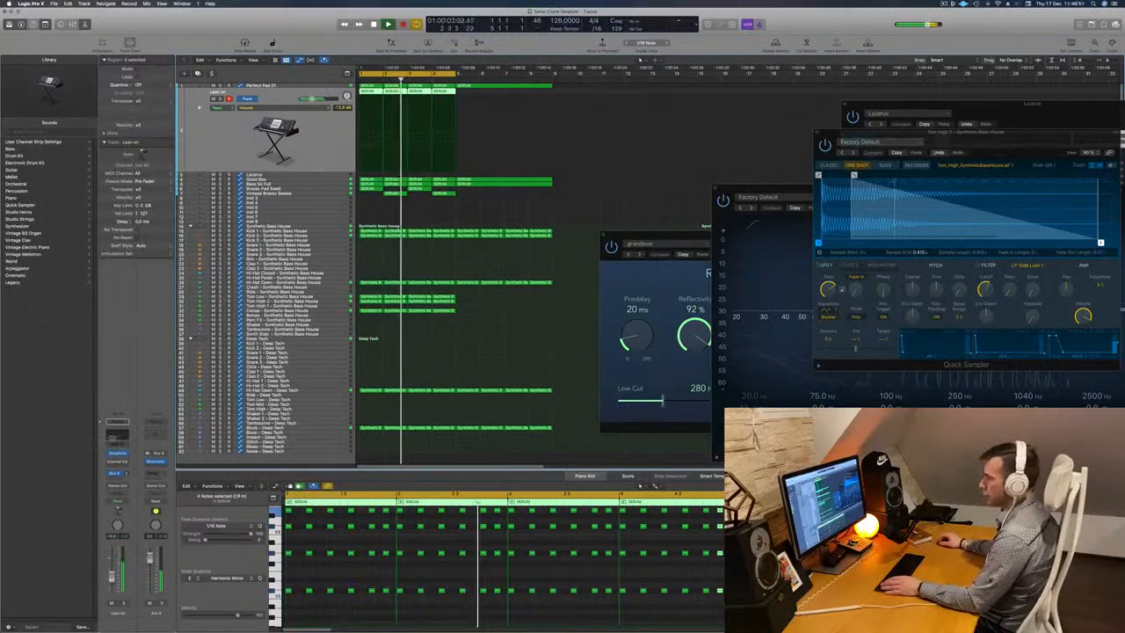
# Enable the Lean on track's Channel EQ, set a low cut at 138 Hz and a 1.5 dB boost at 262 Hz, and check the track soloed.
pyautogui.click(117, 461)
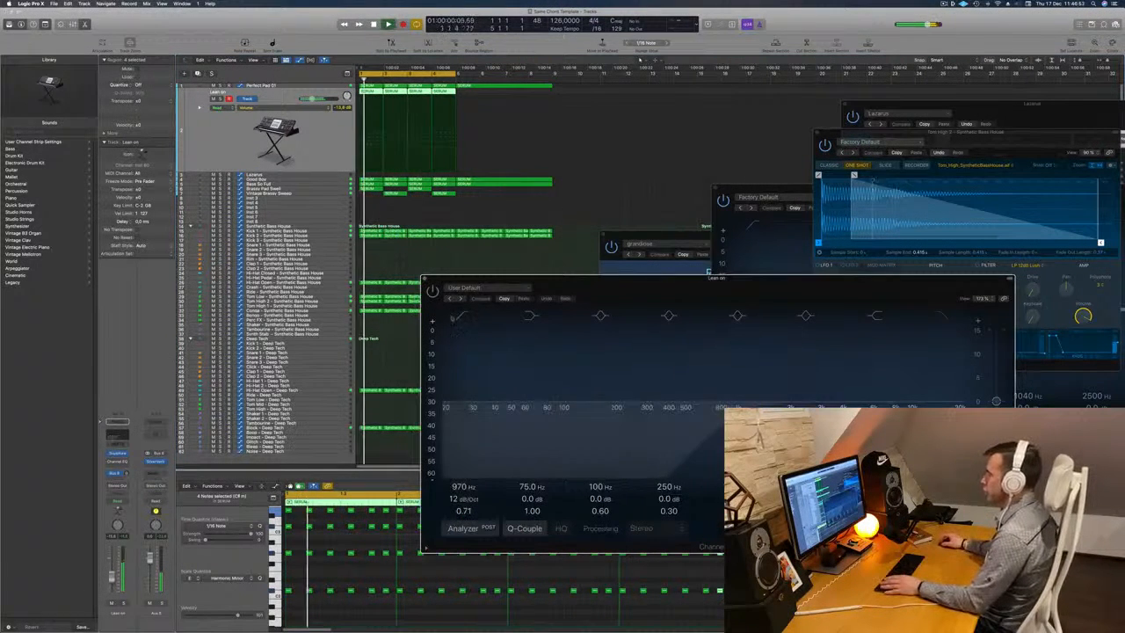
pyautogui.click(432, 290)
pyautogui.moveTo(736, 406); pyautogui.dragTo(542, 412)
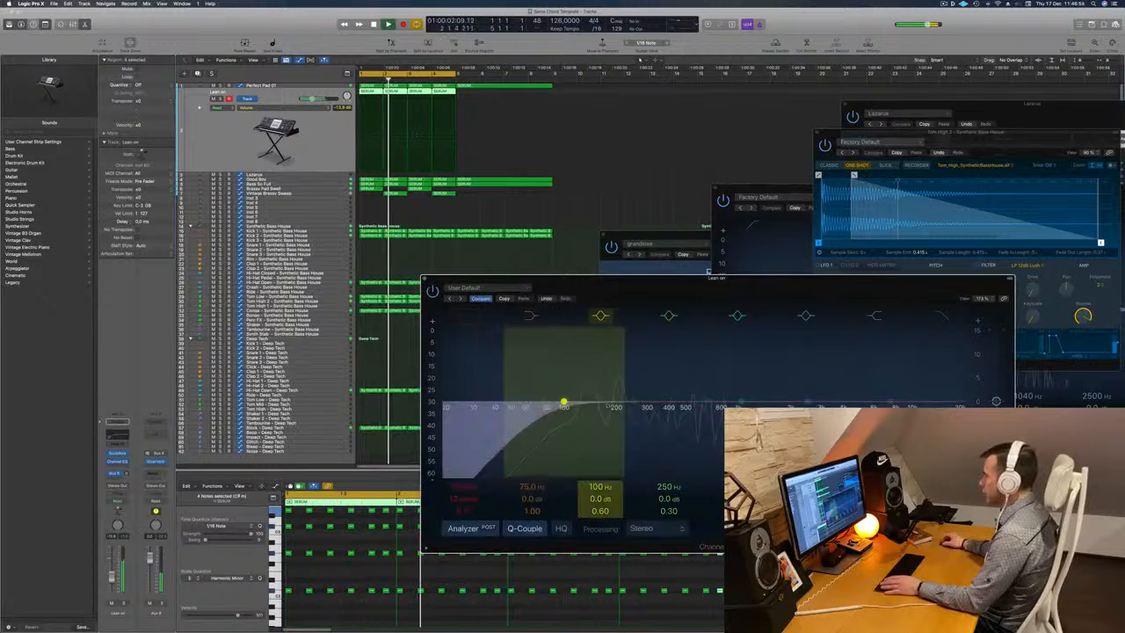
pyautogui.moveTo(631, 402); pyautogui.dragTo(634, 399)
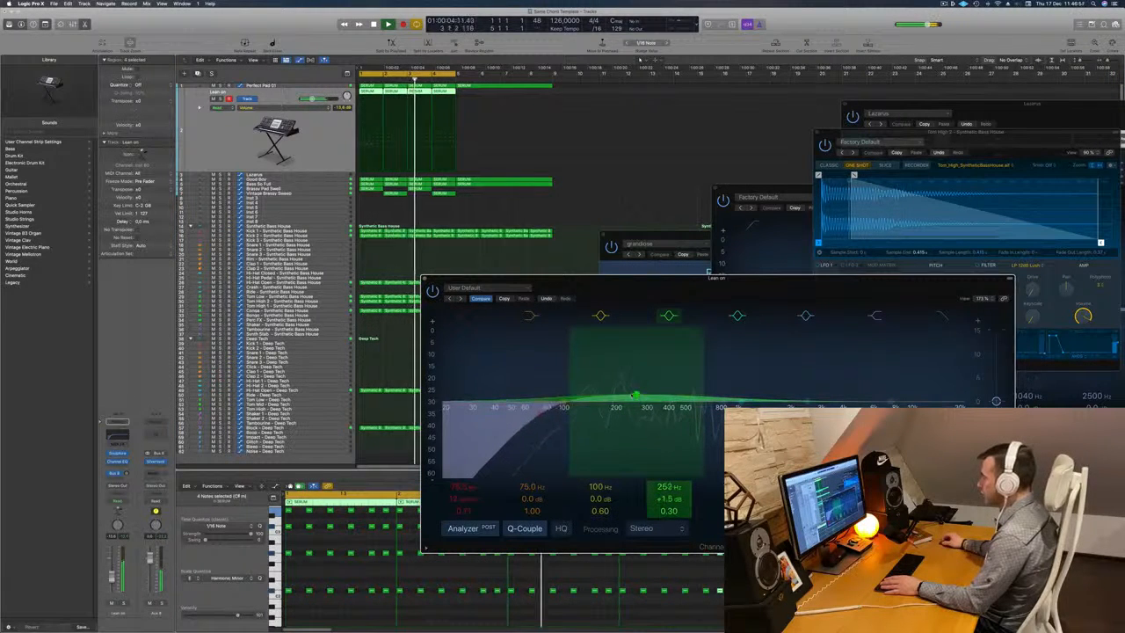
pyautogui.moveTo(556, 413); pyautogui.dragTo(587, 413)
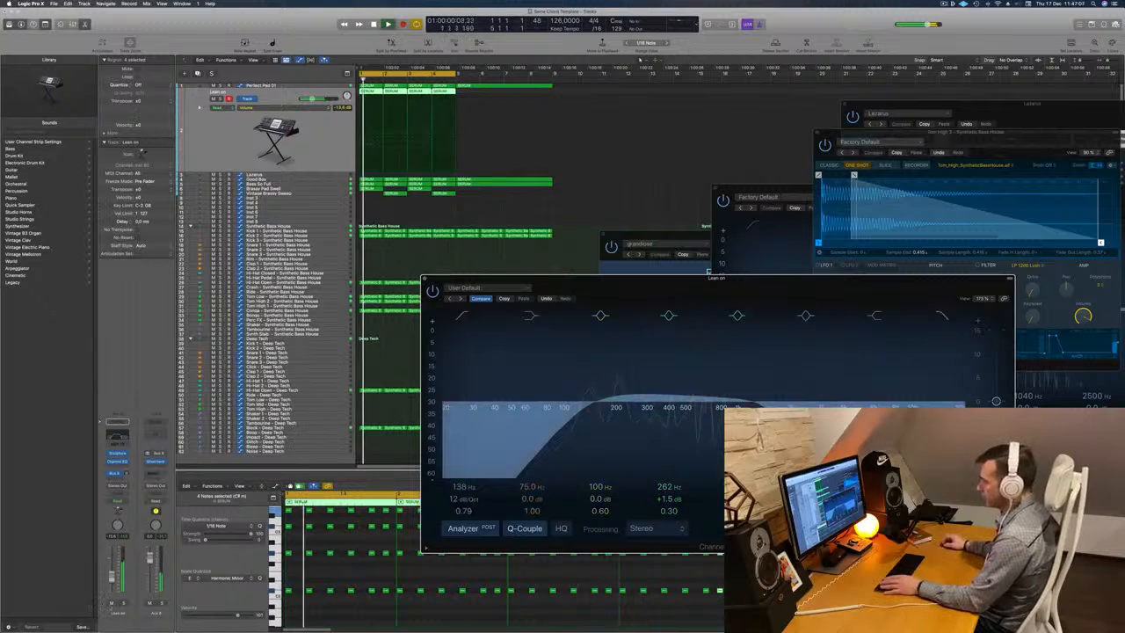
pyautogui.click(124, 603)
pyautogui.click(124, 604)
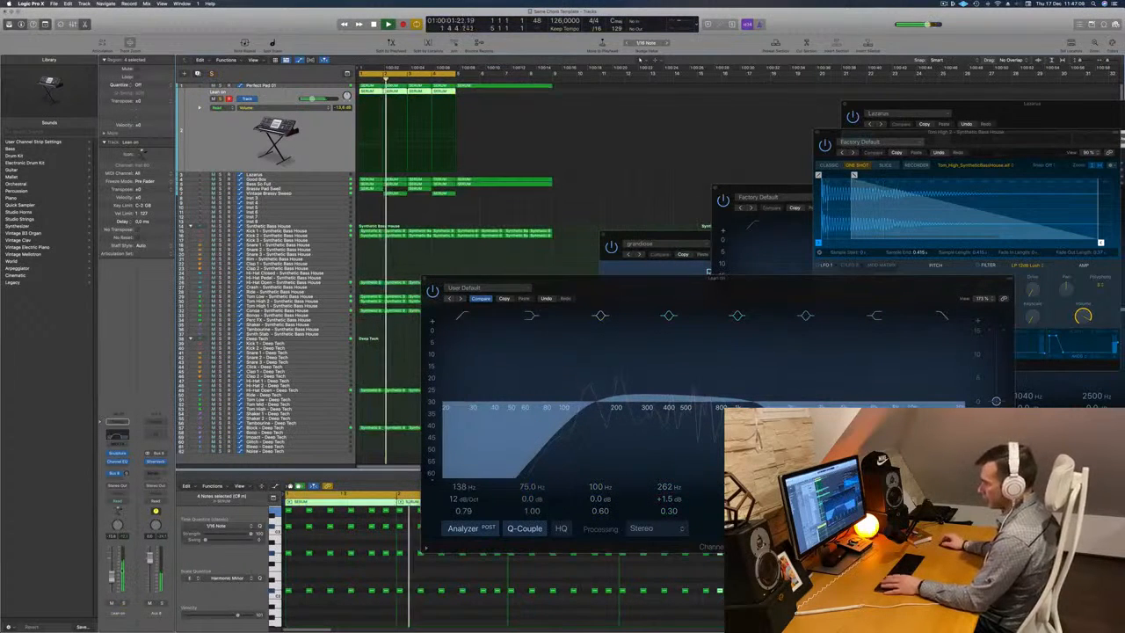
# Insert a Compressor on the Lean on track and set its side chain to Kick 1 - Synthetic Bass House (Inst 9).
pyautogui.click(118, 468)
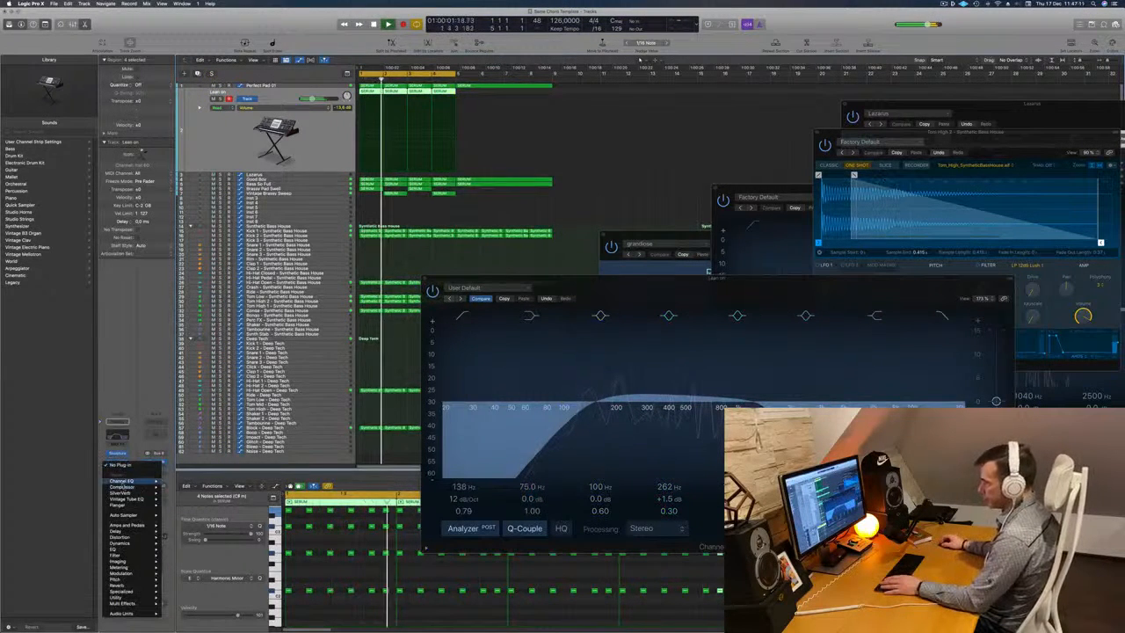
pyautogui.click(179, 488)
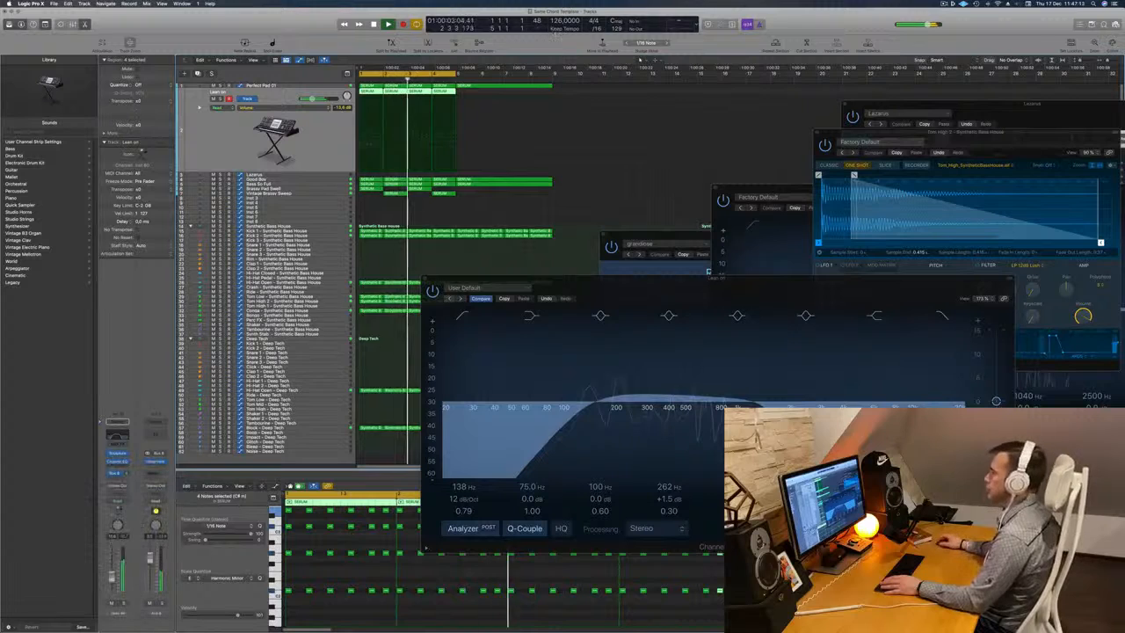
pyautogui.moveTo(525, 104); pyautogui.dragTo(502, 107)
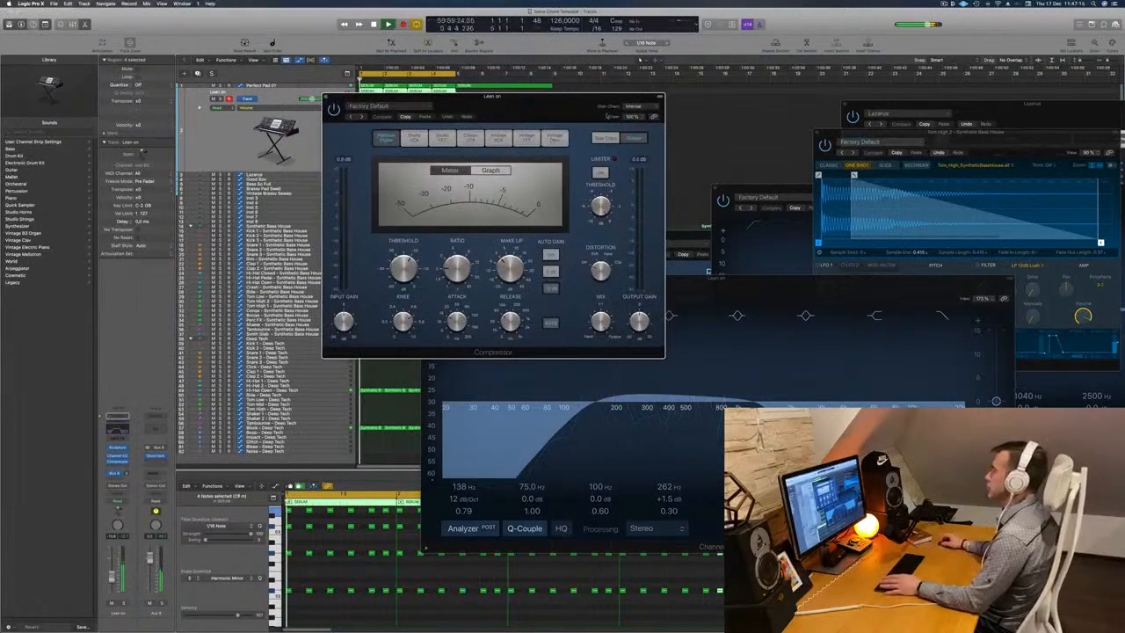
pyautogui.click(634, 106)
pyautogui.moveTo(637, 122)
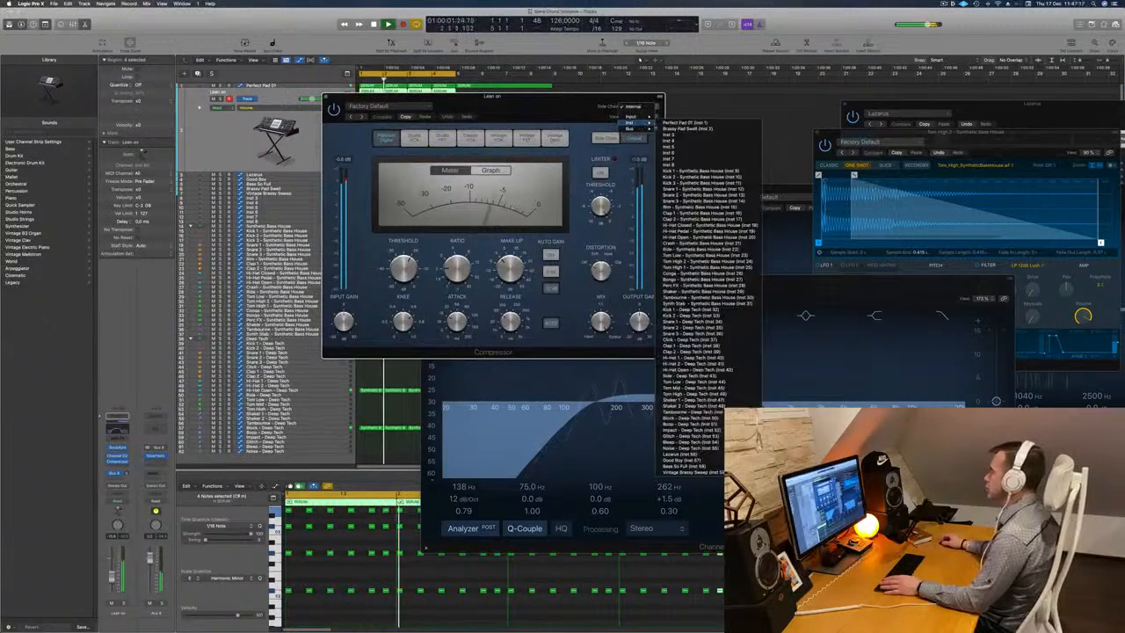
pyautogui.click(694, 170)
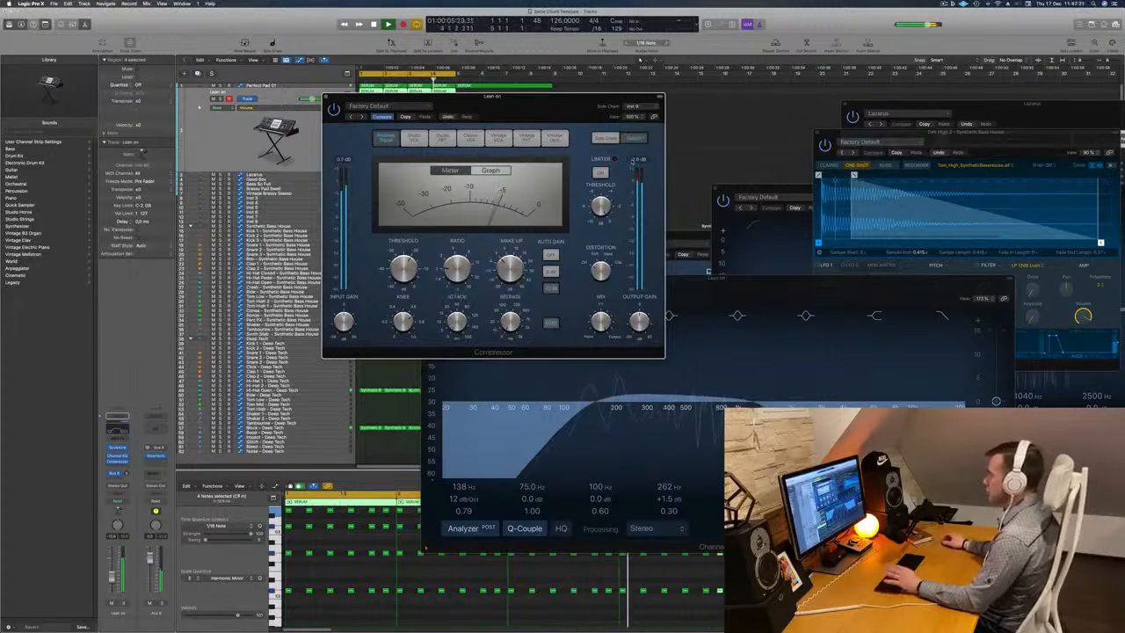
# Close the Lean on Compressor window and move the Channel EQ window clear of the arrangement.
pyautogui.moveTo(573, 95); pyautogui.dragTo(602, 171)
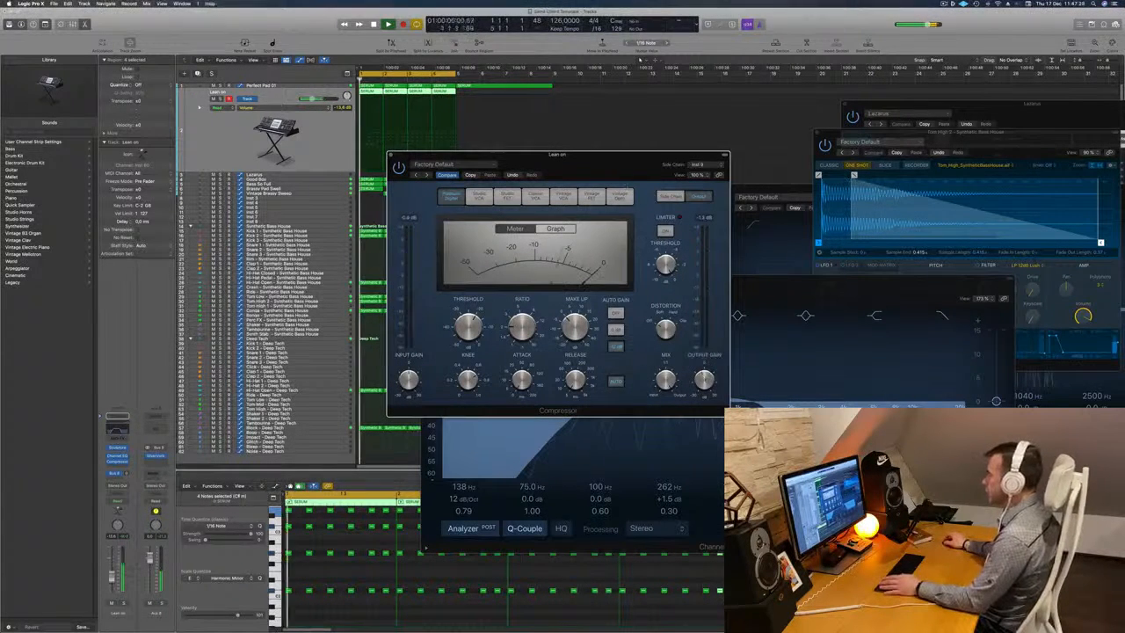
pyautogui.moveTo(621, 171); pyautogui.dragTo(579, 190)
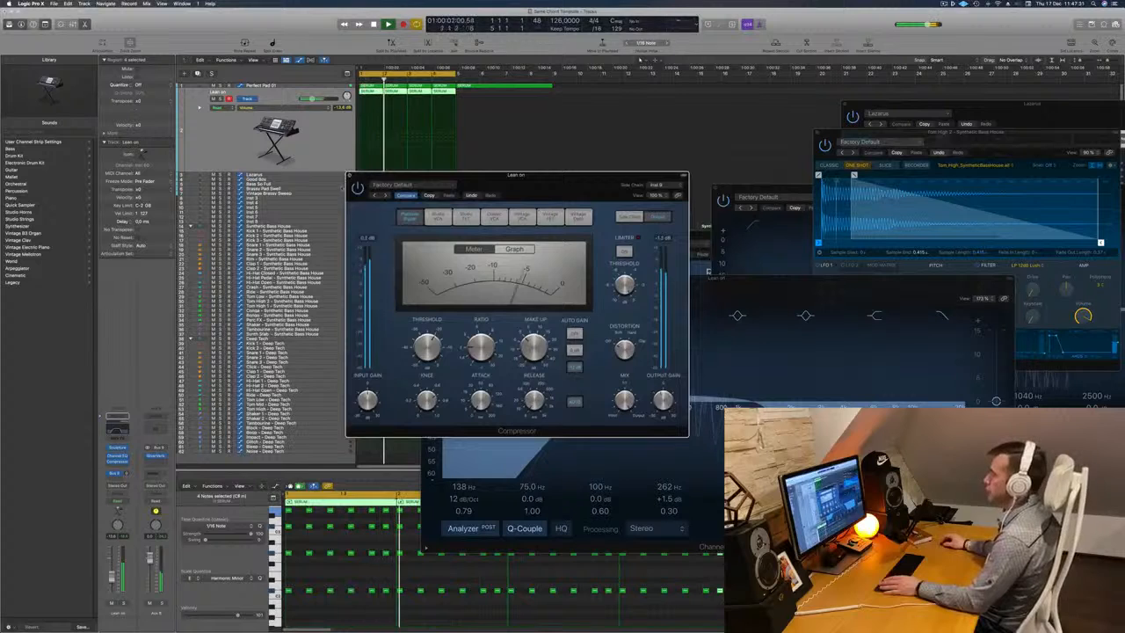
pyautogui.click(349, 175)
pyautogui.moveTo(657, 279); pyautogui.dragTo(870, 286)
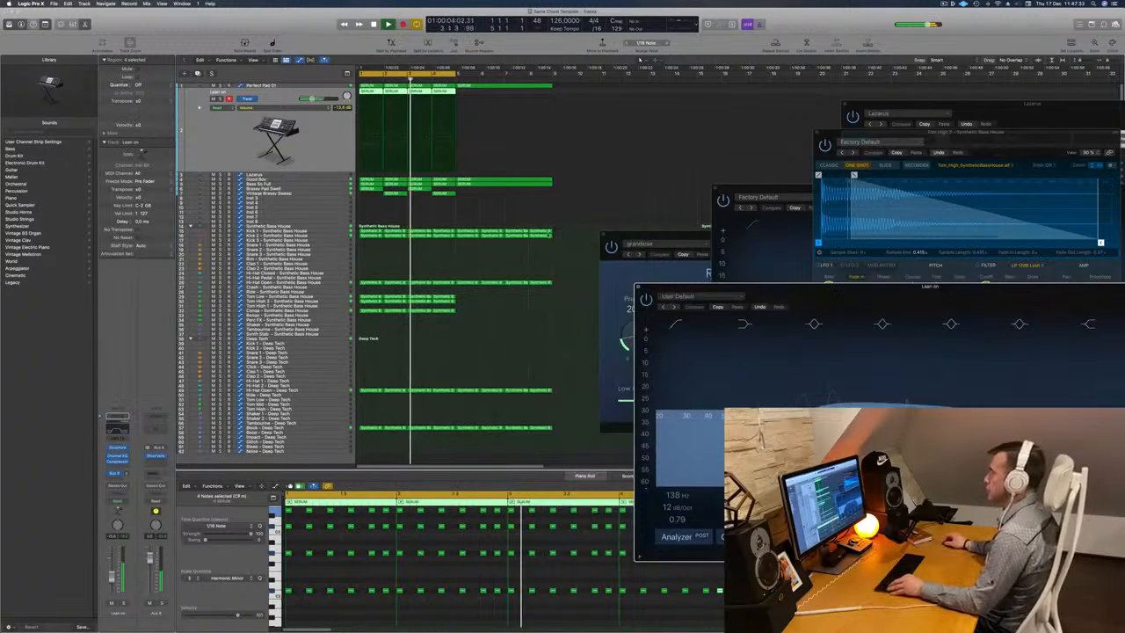
# Insert a Compressor on the Perfect Pad 01 track, side-chain it to Kick 1 - Synthetic Bass House (Inst 9), and close its window.
pyautogui.click(264, 86)
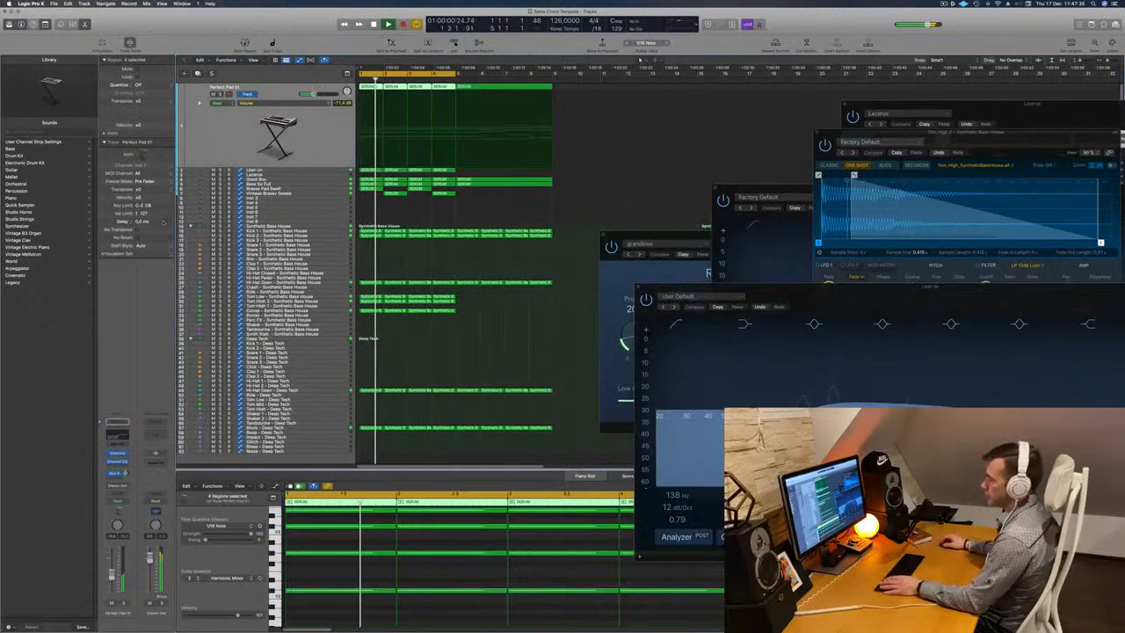
pyautogui.click(117, 463)
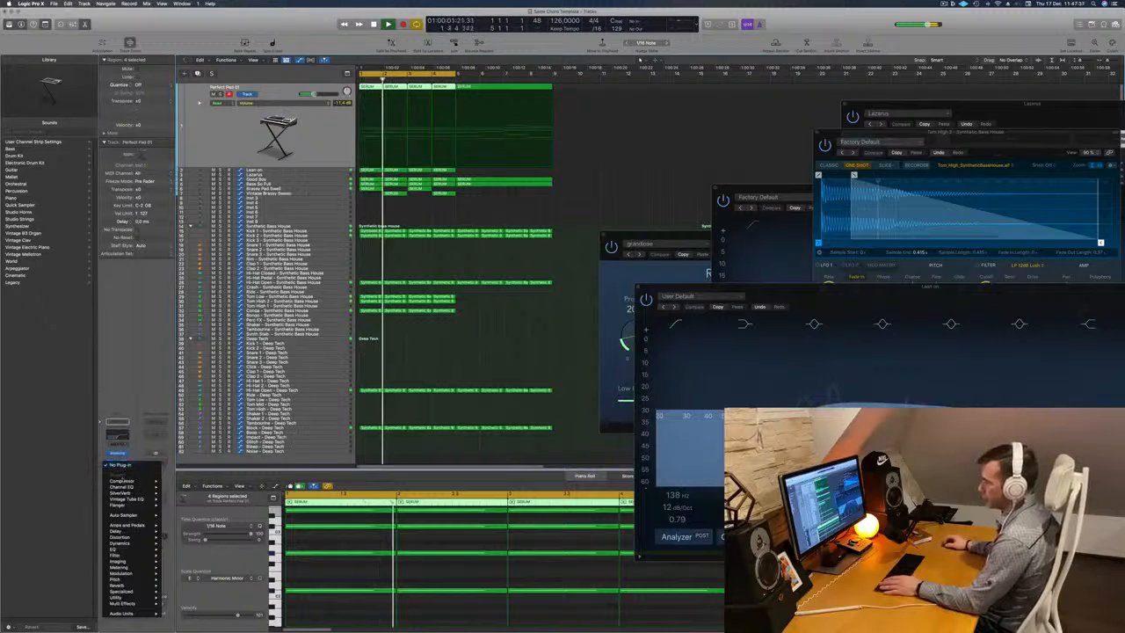
pyautogui.click(123, 486)
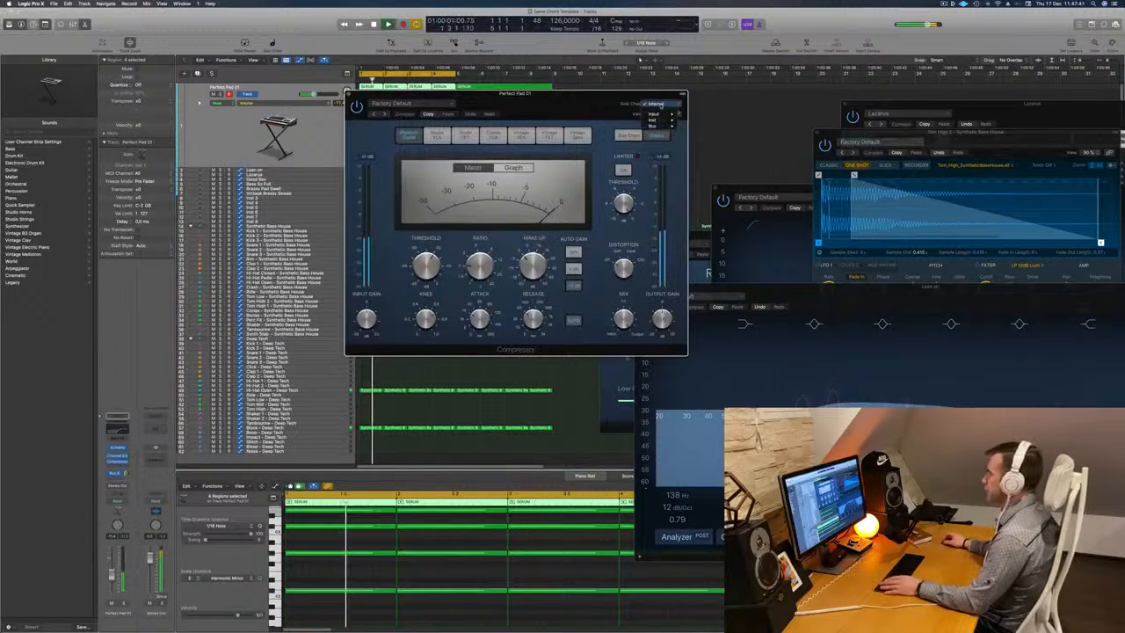
pyautogui.moveTo(654, 119)
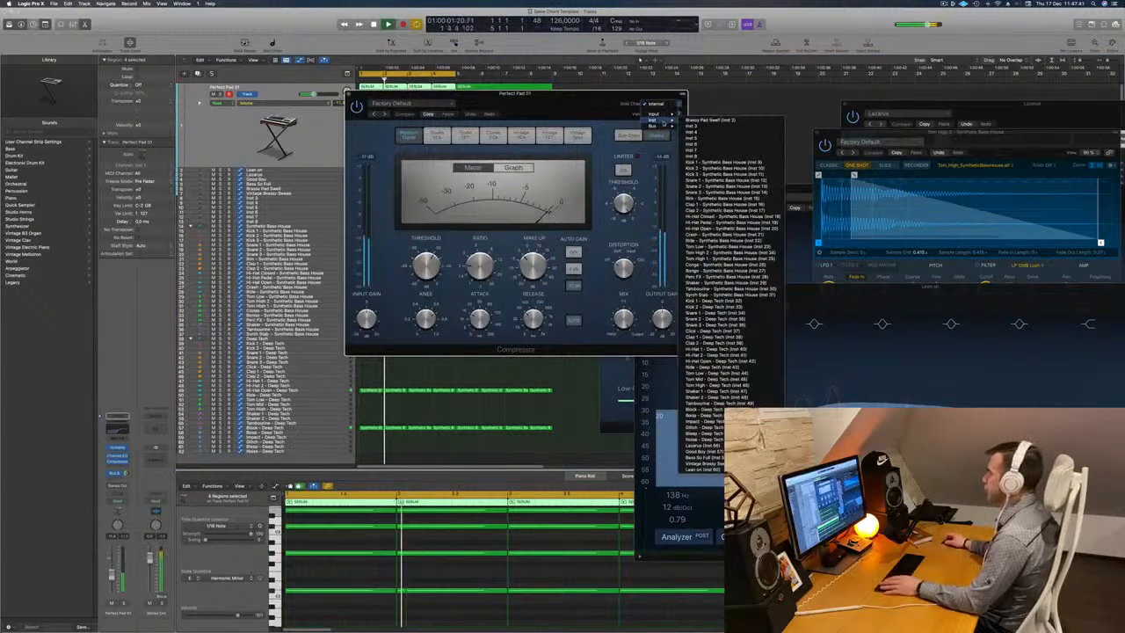
pyautogui.click(719, 162)
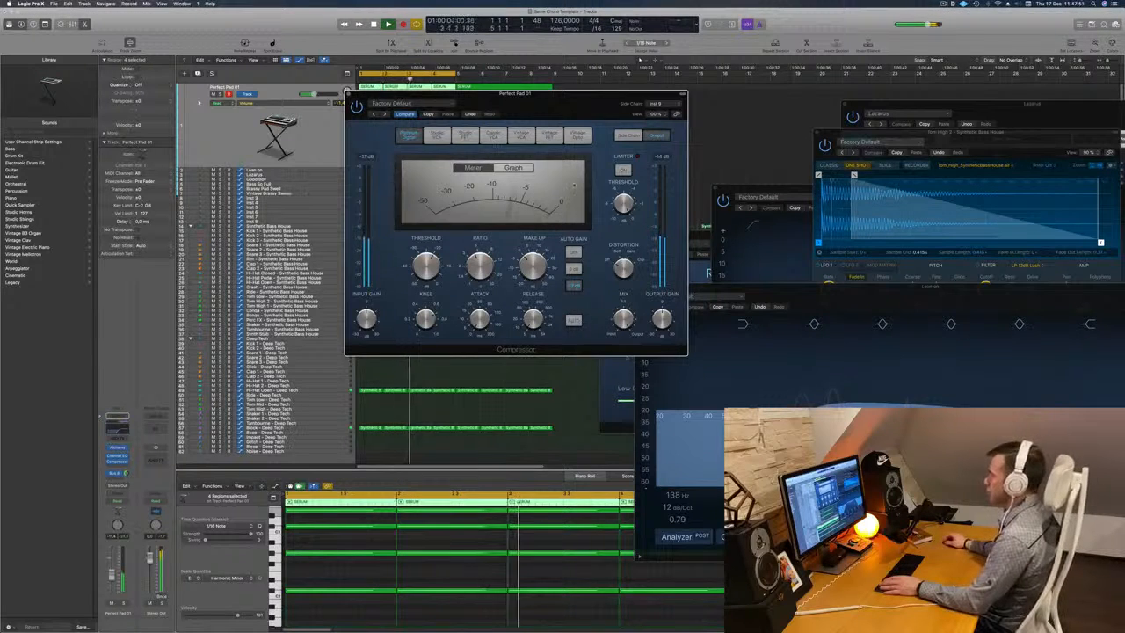
pyautogui.moveTo(369, 114); pyautogui.dragTo(355, 225)
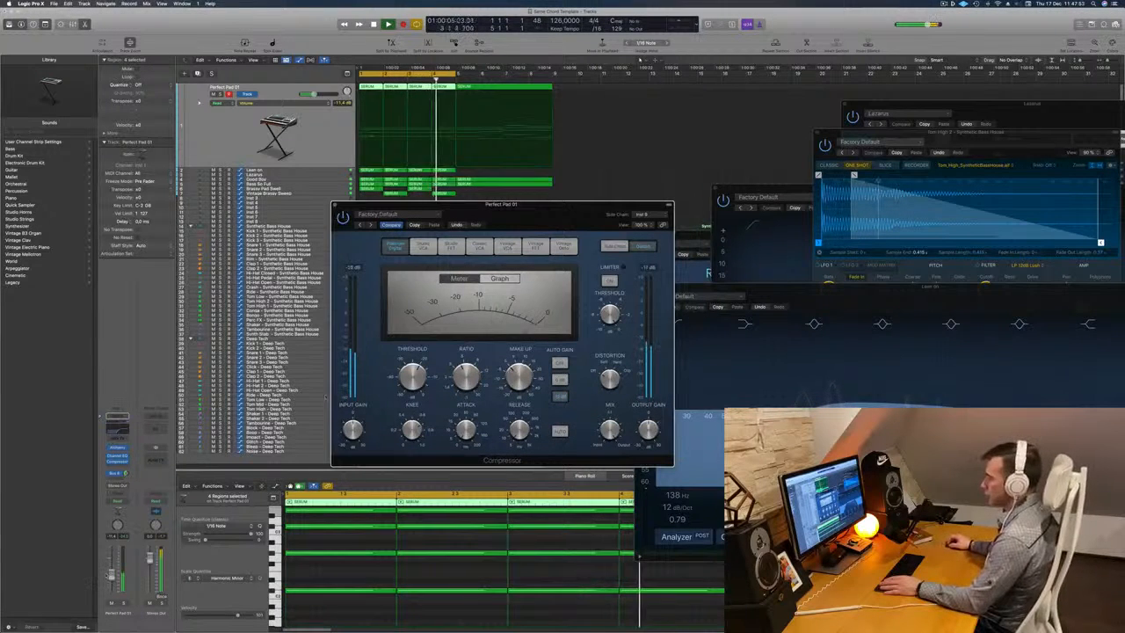
pyautogui.click(303, 222)
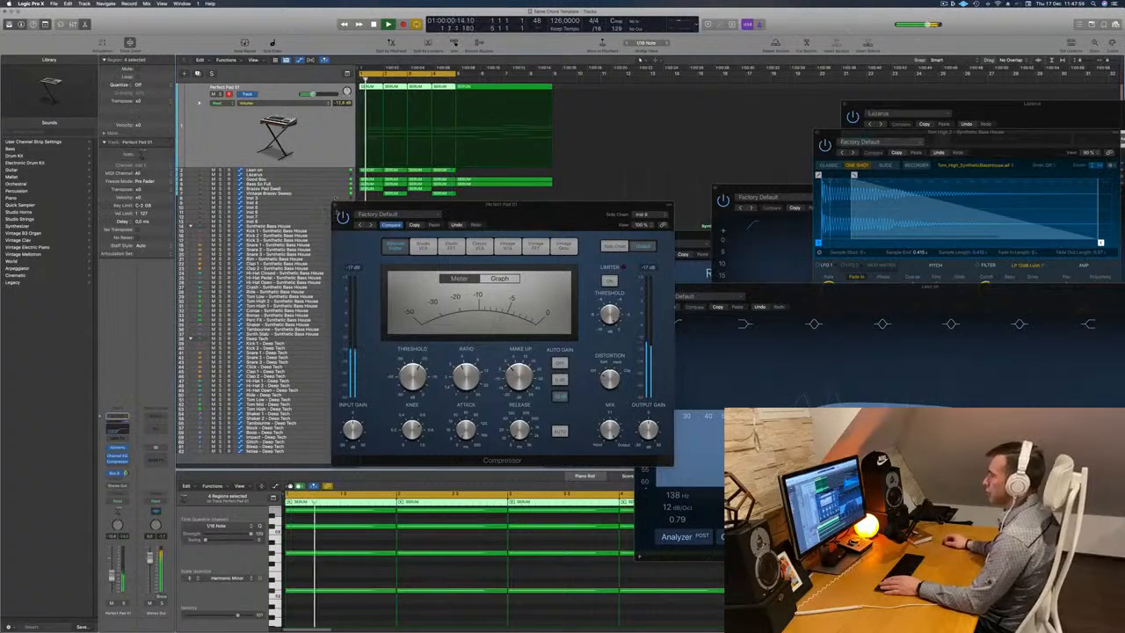
pyautogui.click(335, 206)
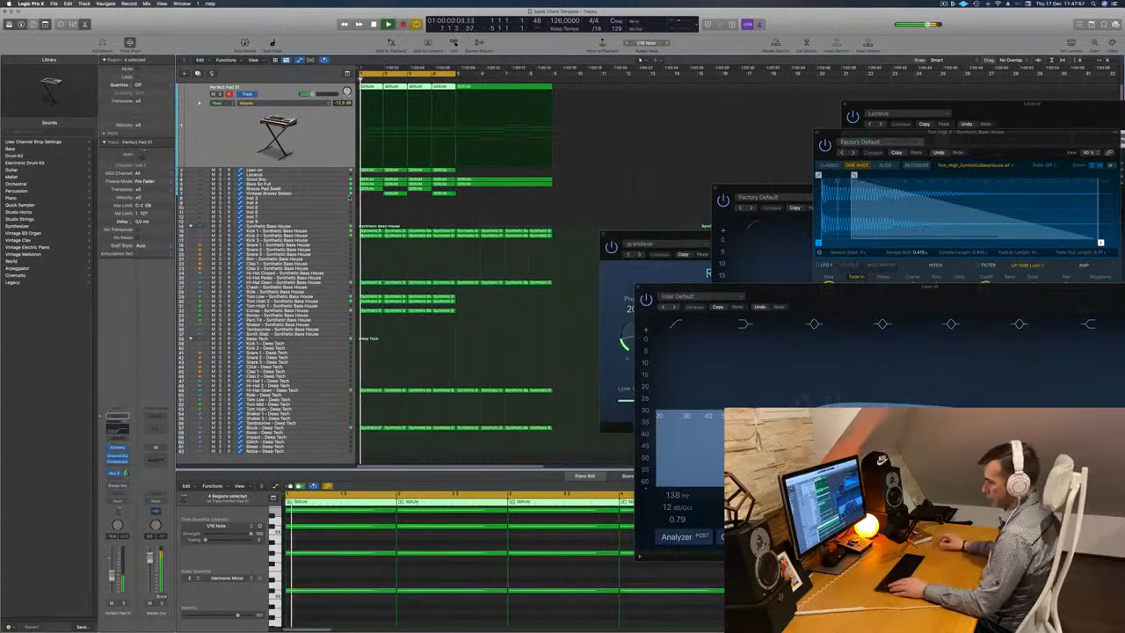
# Repeat the four-bar cycle section across all tracks, move the ROOM reverb window off the arrangement and deselect the regions.
pyautogui.press('ctrl+super+r')
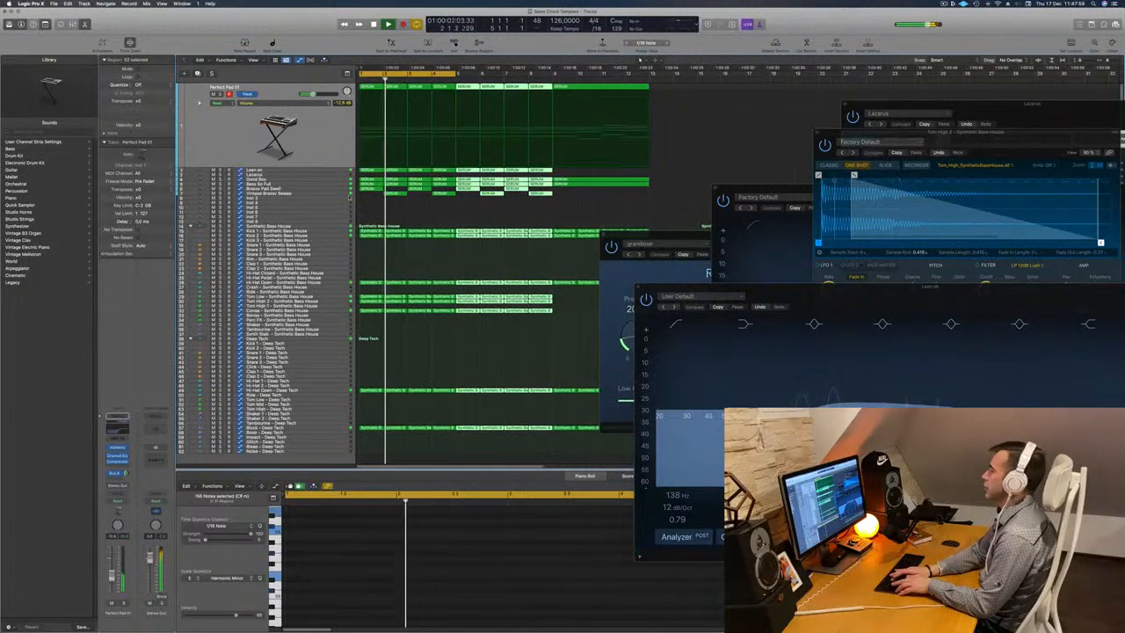
pyautogui.scroll(-1, 350, 198)
pyautogui.scroll(-1, 350, 198)
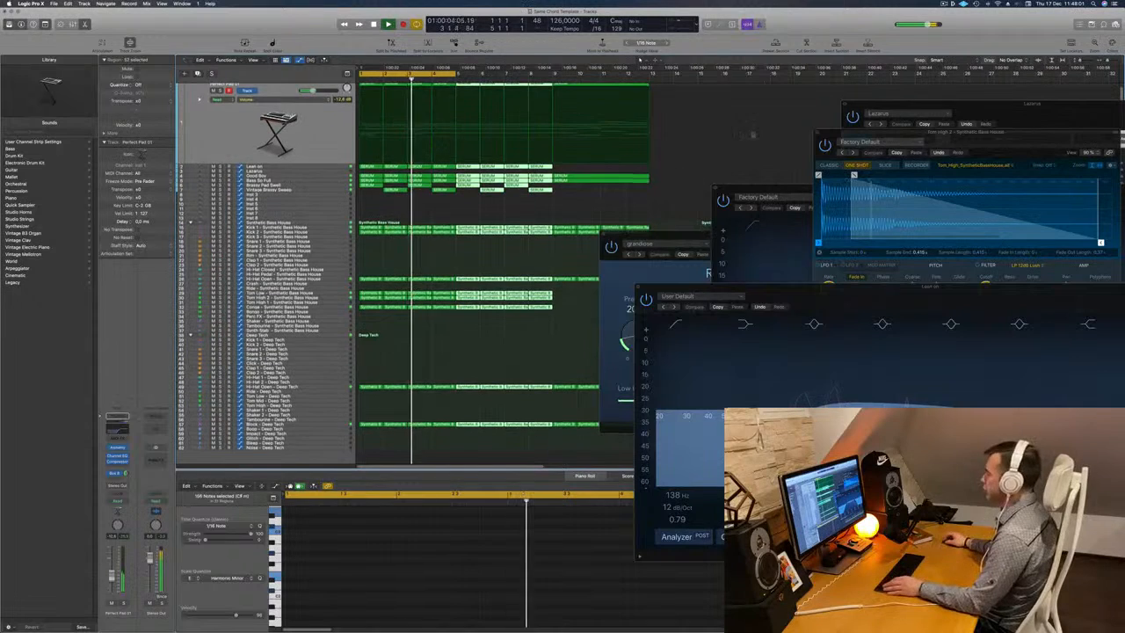
pyautogui.moveTo(661, 236); pyautogui.dragTo(929, 273)
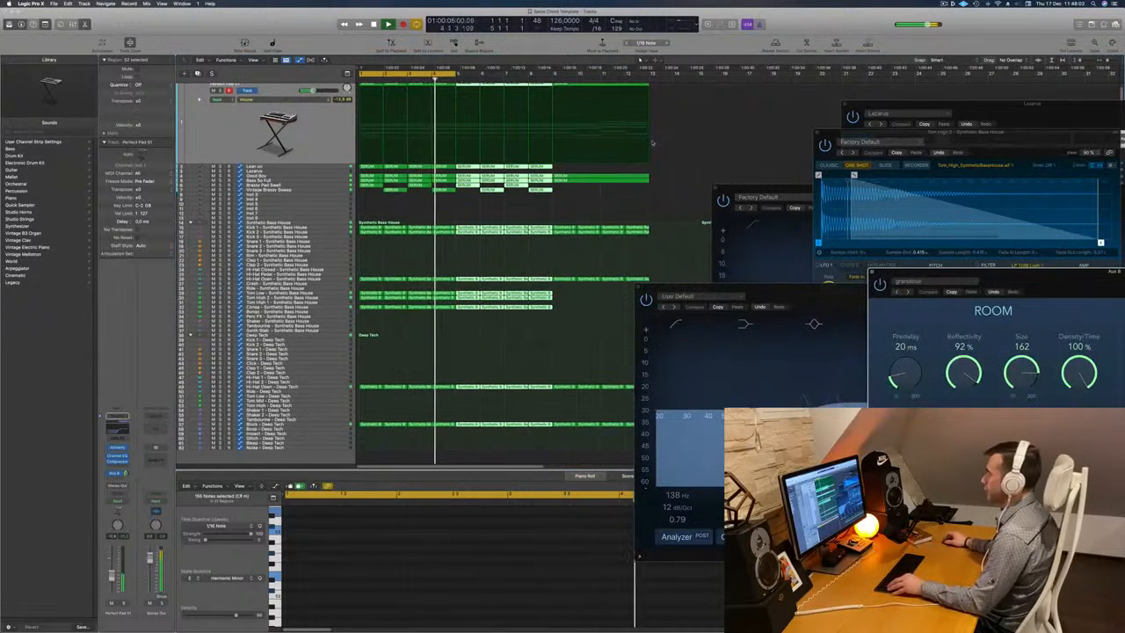
pyautogui.press('super+Left')
pyautogui.click(652, 144)
# Move the cycle range to bars 5 to 8, play from its start and select the Lean on track.
pyautogui.press('Return')
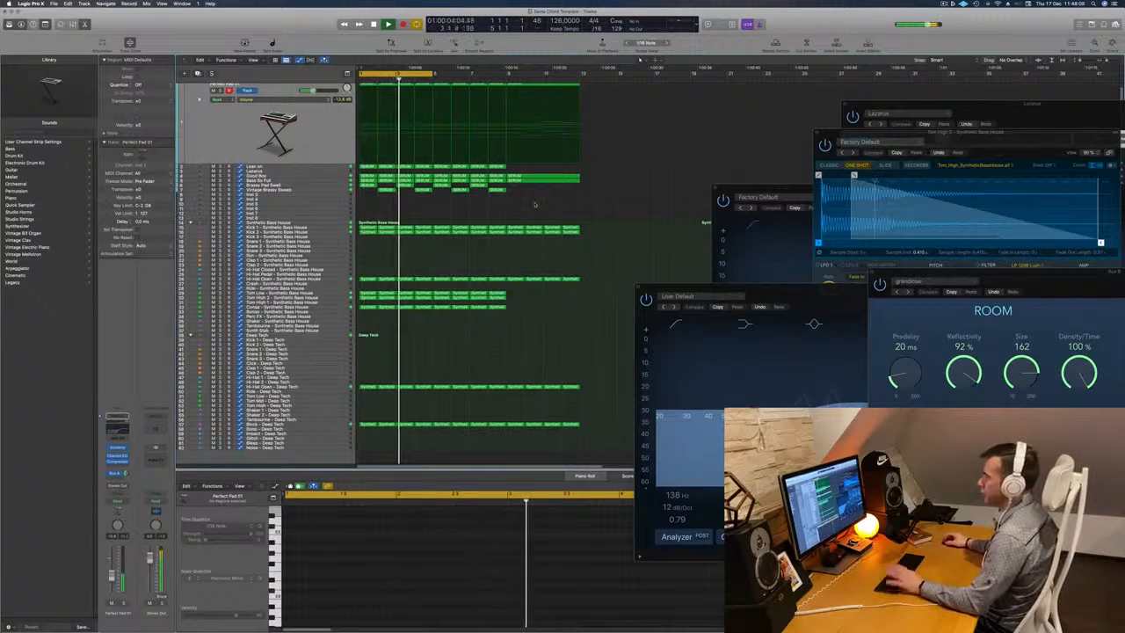
pyautogui.press('super+Right')
pyautogui.press('super+Left')
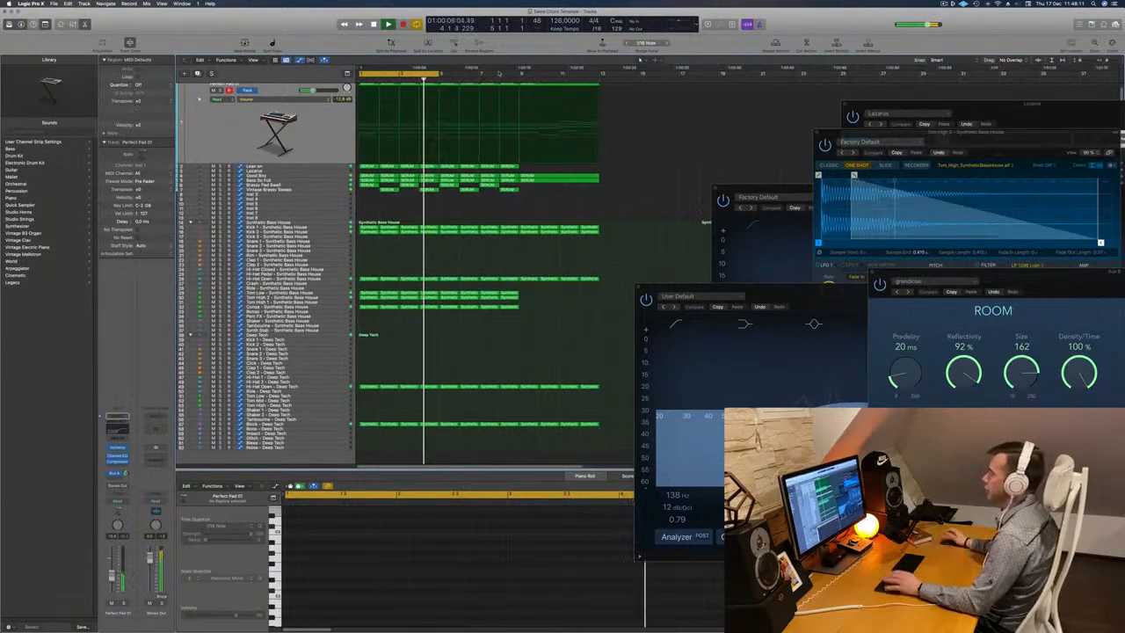
pyautogui.press('Return')
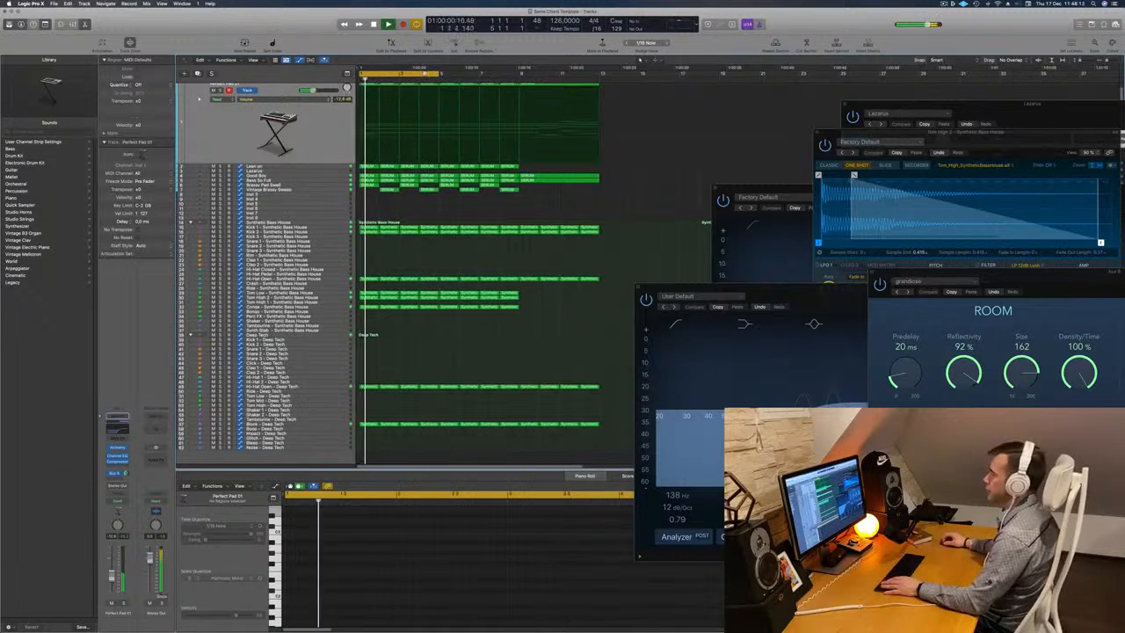
pyautogui.moveTo(425, 74); pyautogui.dragTo(506, 78)
pyautogui.press('Return')
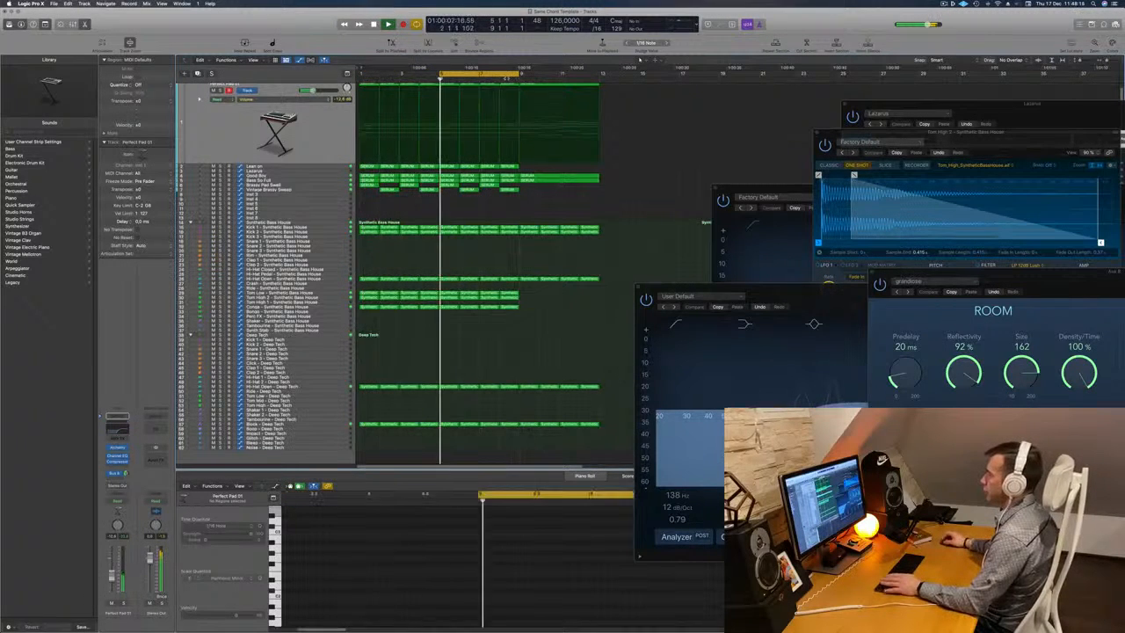
pyautogui.scroll(1, 604, 99)
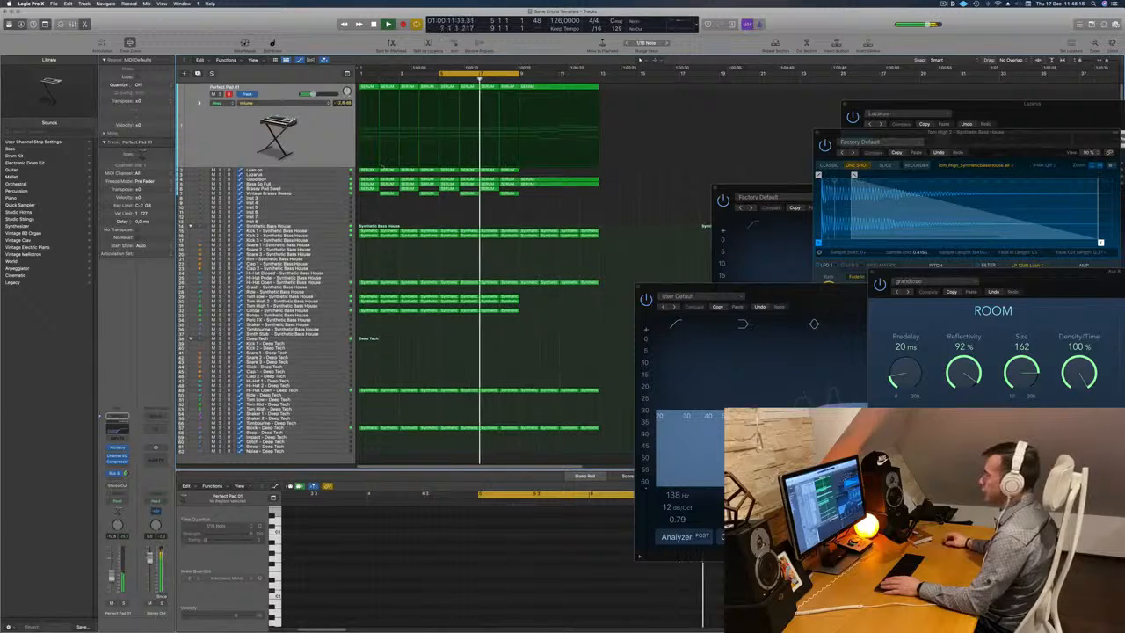
pyautogui.press('Down')
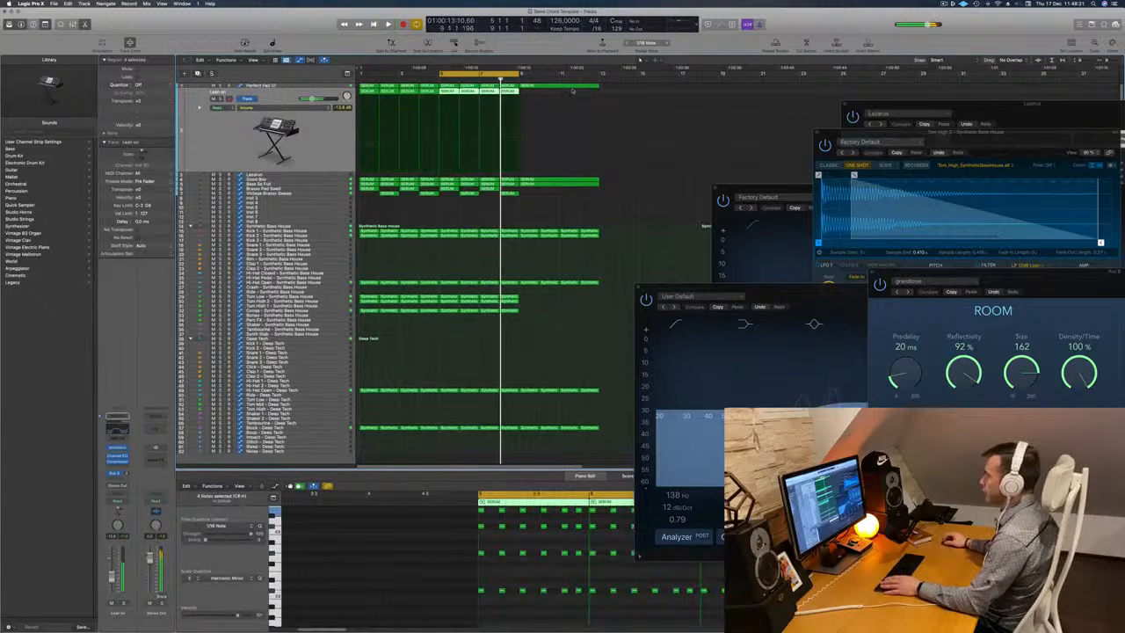
# Copy the Perfect Pad 01 chord region at bar 9 to the same position on the Lean on track.
pyautogui.click(560, 86)
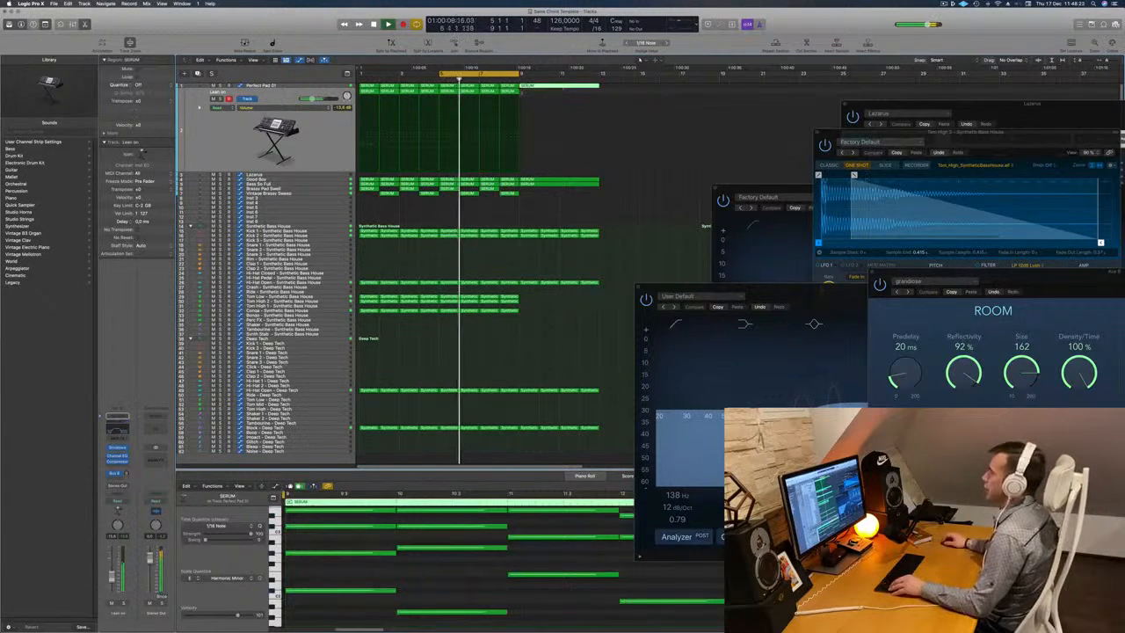
pyautogui.moveTo(541, 88); pyautogui.dragTo(542, 107)
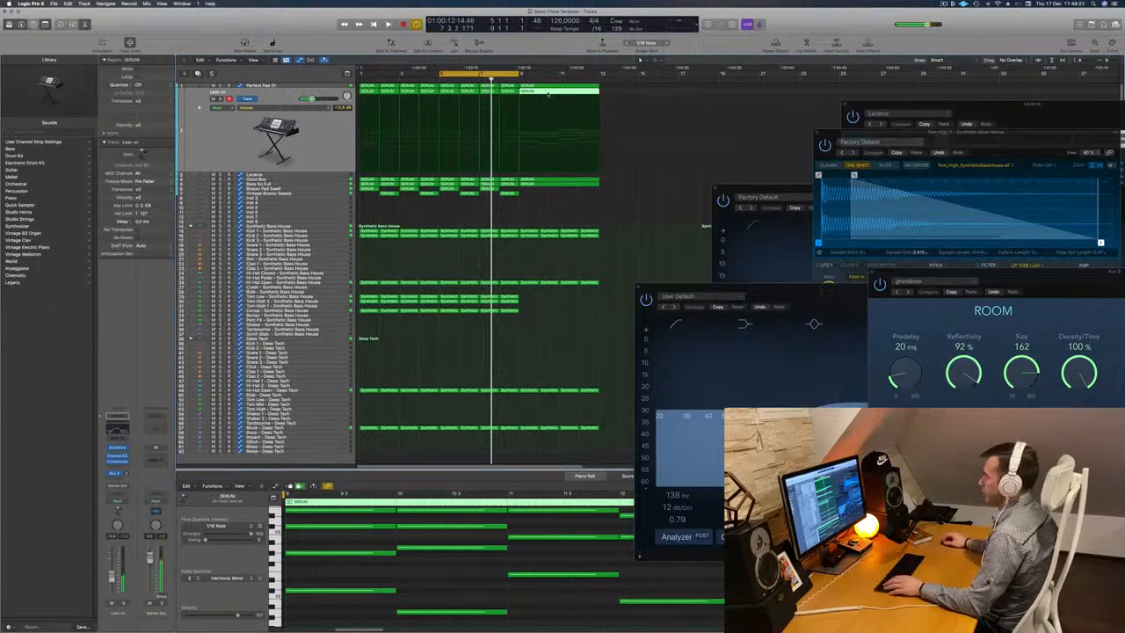
pyautogui.press('p')
pyautogui.press('p')
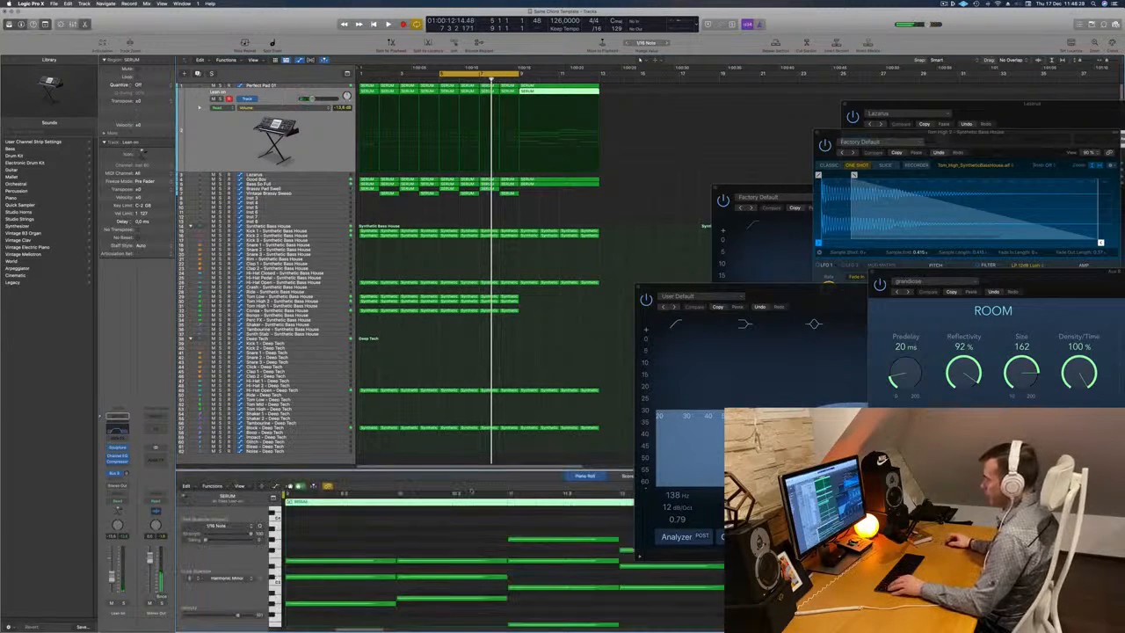
# Select all notes in the Lean on region at bar 9 and shorten them to short chord stabs.
pyautogui.scroll(1, 424, 544)
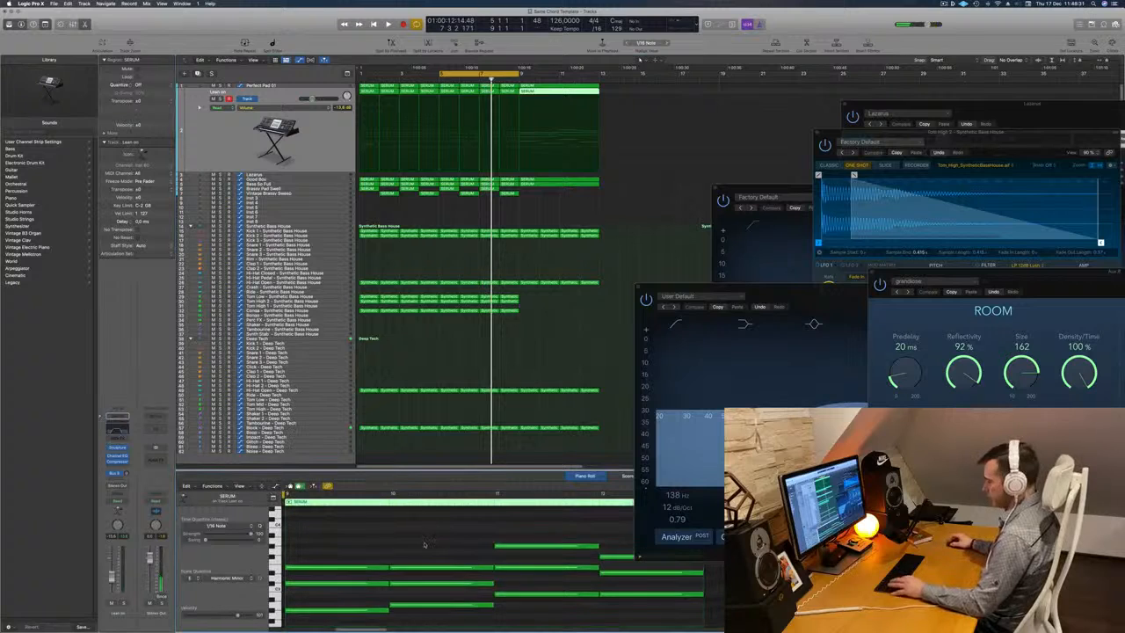
pyautogui.press('super+a')
pyautogui.press('super+Left')
pyautogui.hscroll(-3, 378, 556)
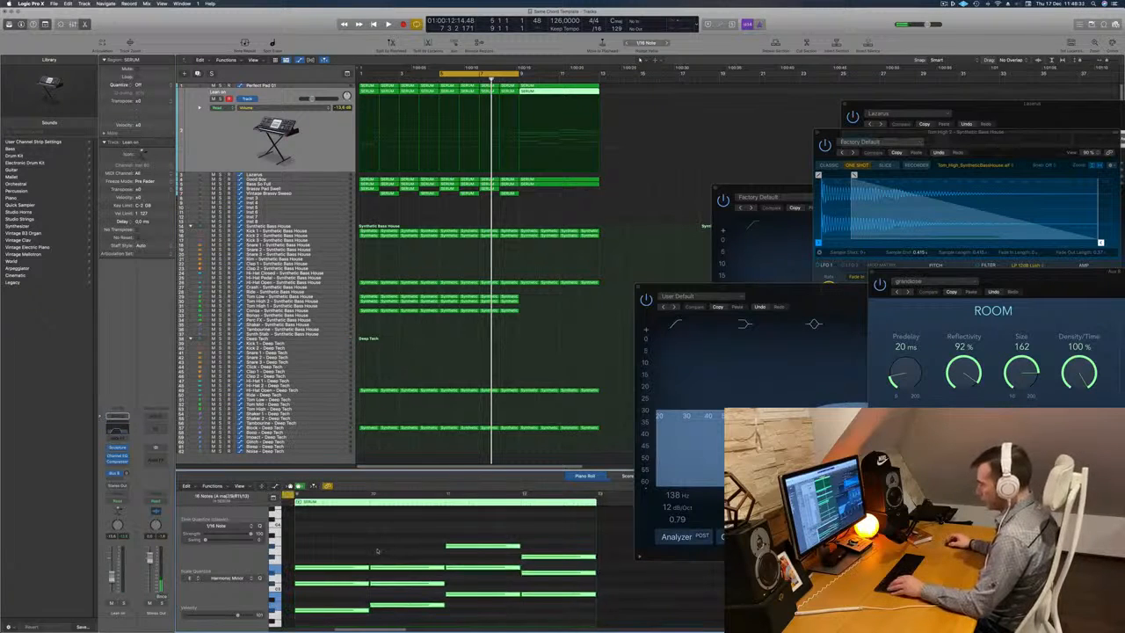
pyautogui.moveTo(428, 567); pyautogui.dragTo(357, 571)
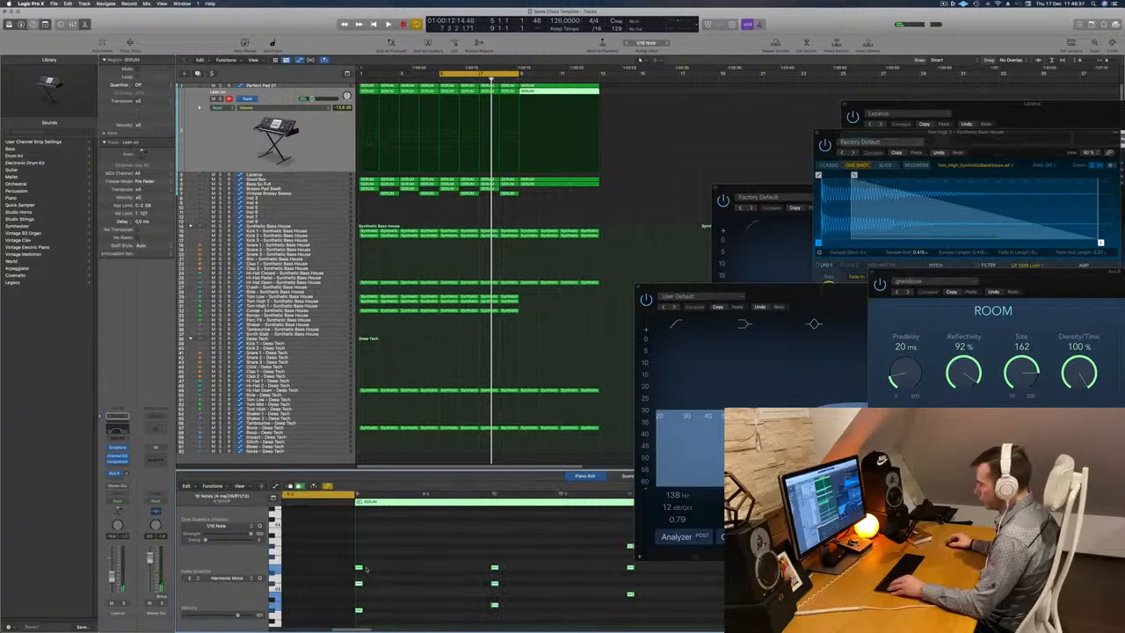
# Duplicate the short Lean on chord stabs at successive positions to fill each bar with a syncopated rhythm.
pyautogui.moveTo(358, 570); pyautogui.dragTo(397, 573)
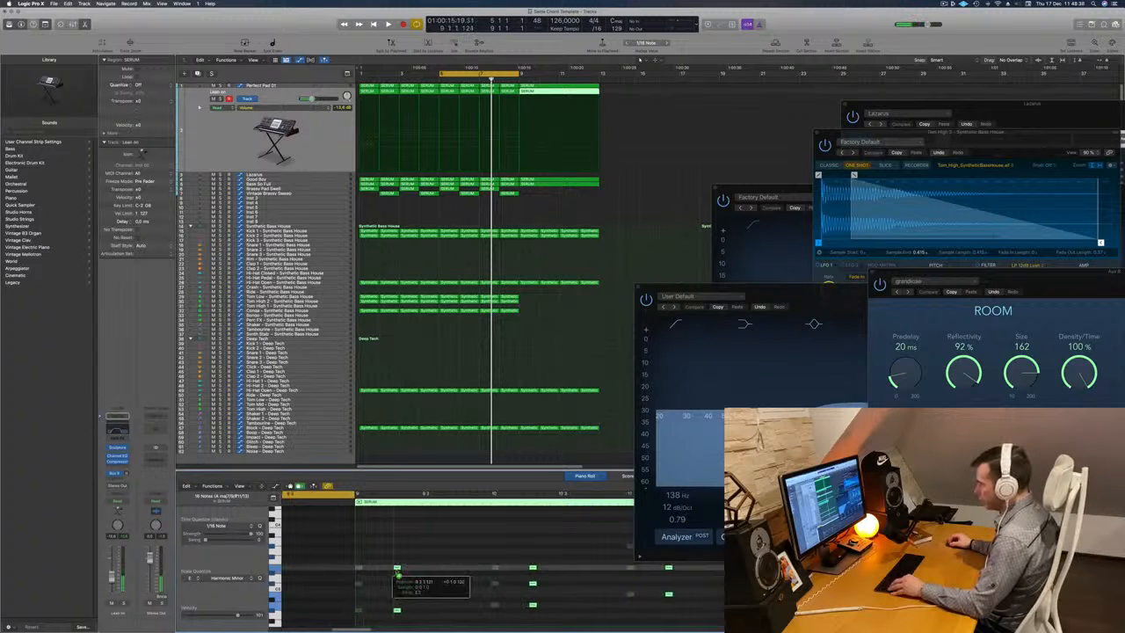
pyautogui.moveTo(384, 566); pyautogui.dragTo(396, 569)
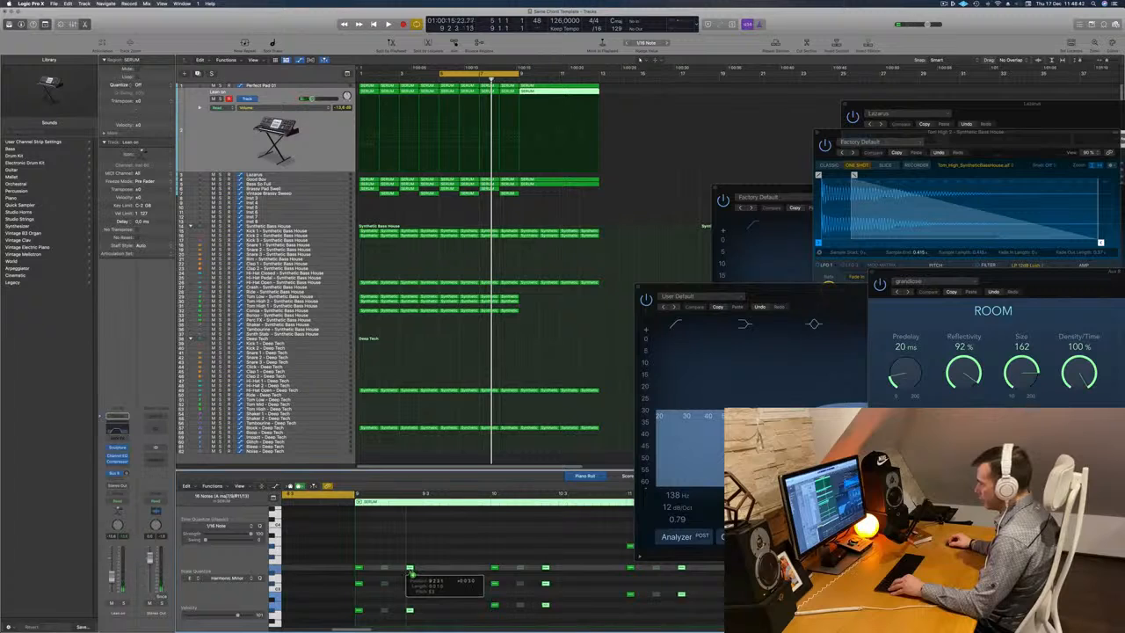
pyautogui.moveTo(410, 570); pyautogui.dragTo(470, 568)
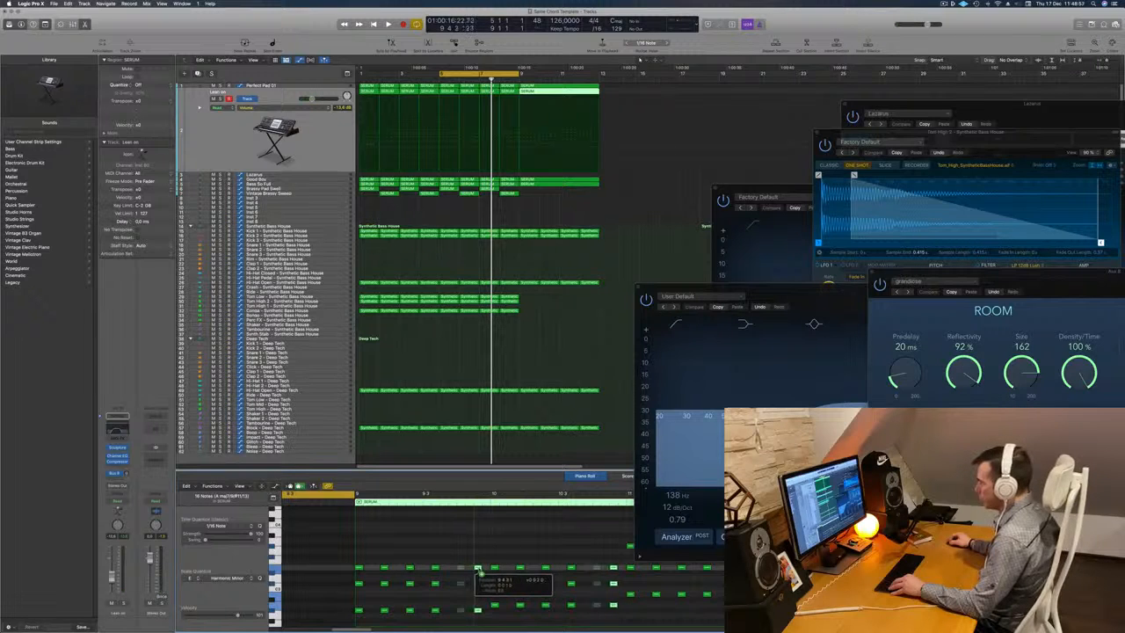
pyautogui.moveTo(479, 570); pyautogui.dragTo(477, 568)
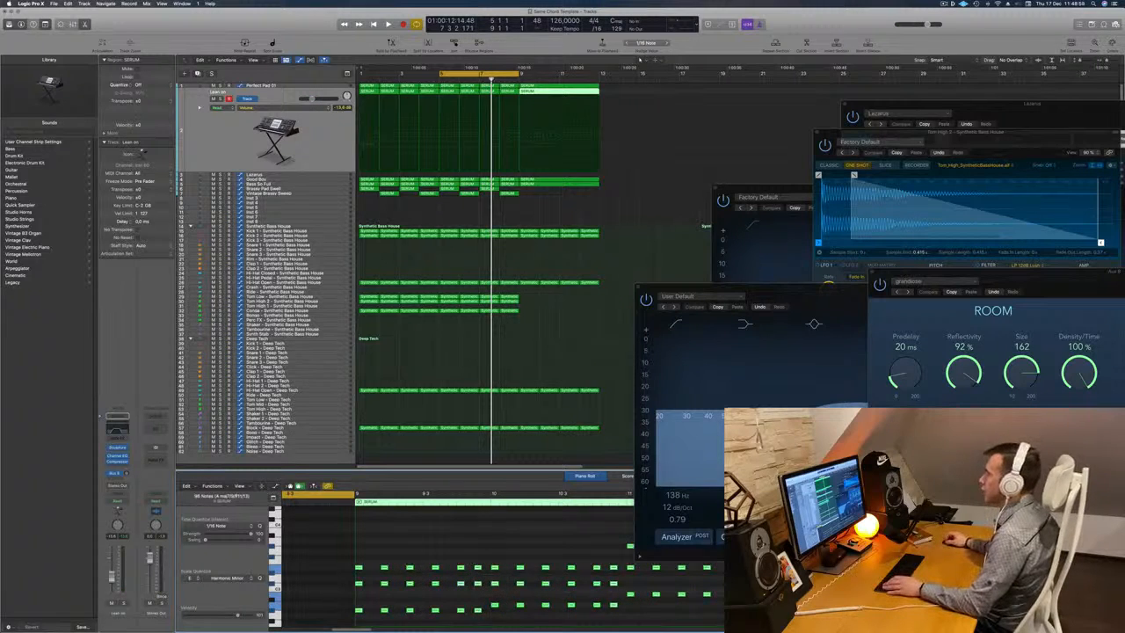
# Move the cycle range to bars 9 to 12 and play it, toggling the Lean on track's mute to compare.
pyautogui.moveTo(482, 76); pyautogui.dragTo(577, 77)
pyautogui.moveTo(499, 76); pyautogui.dragTo(598, 74)
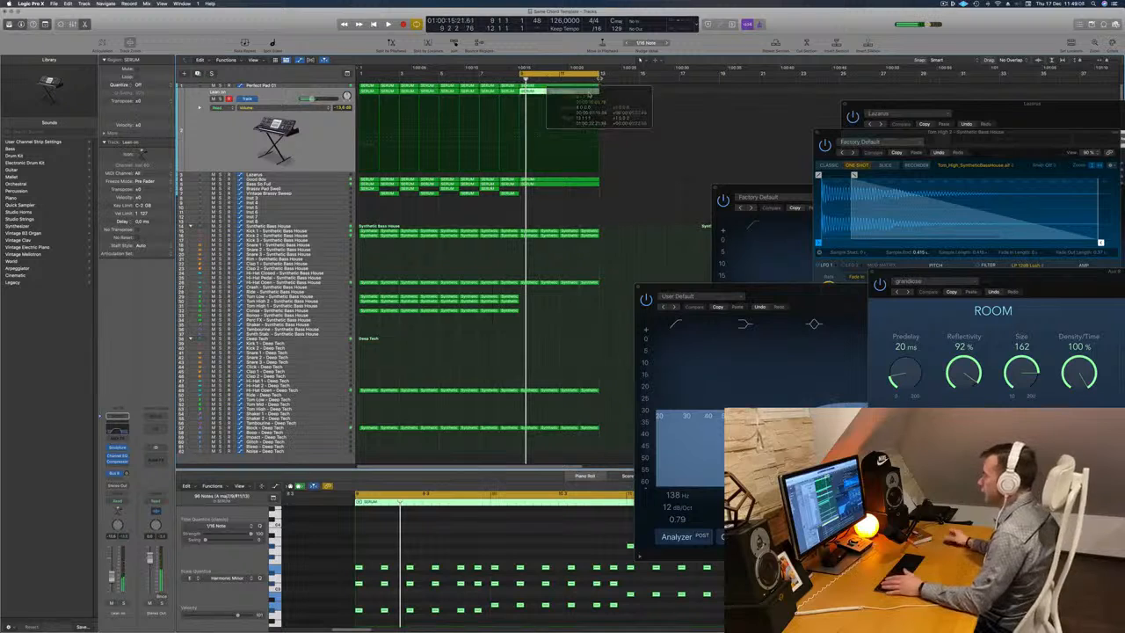
pyautogui.press('space')
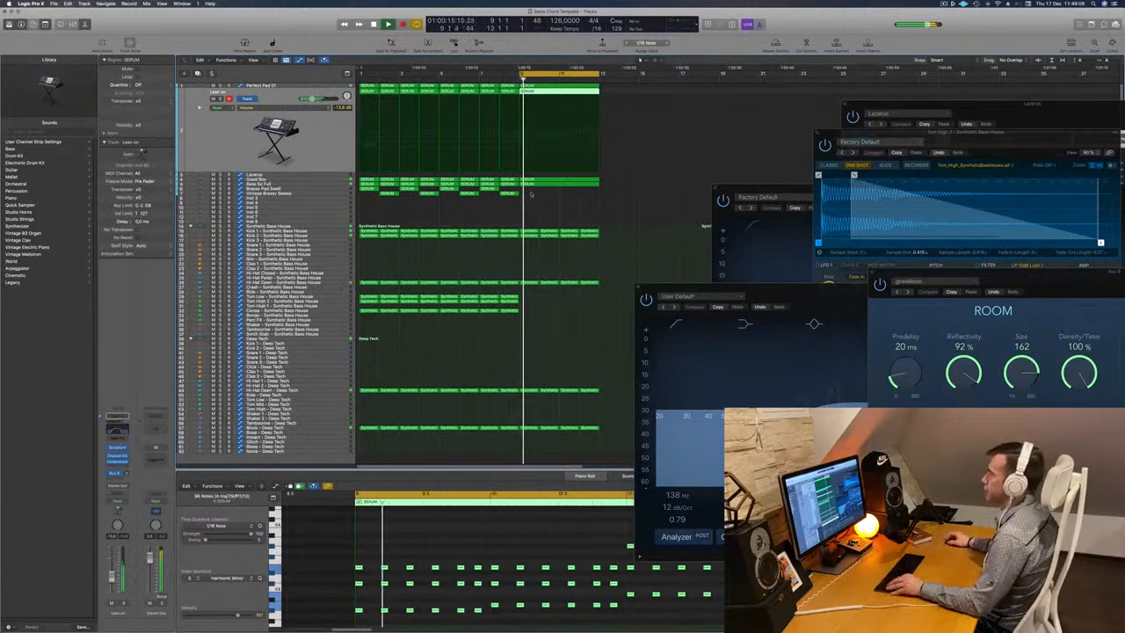
pyautogui.scroll(1, 533, 195)
pyautogui.scroll(-1, 528, 199)
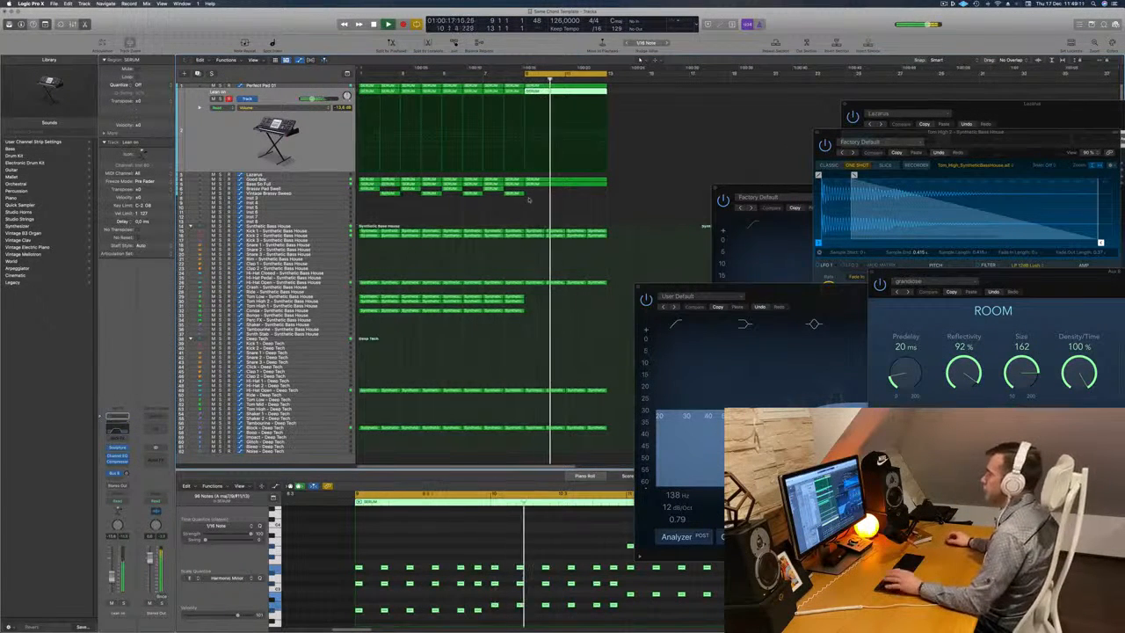
pyautogui.scroll(-2, 505, 203)
pyautogui.scroll(2, 489, 206)
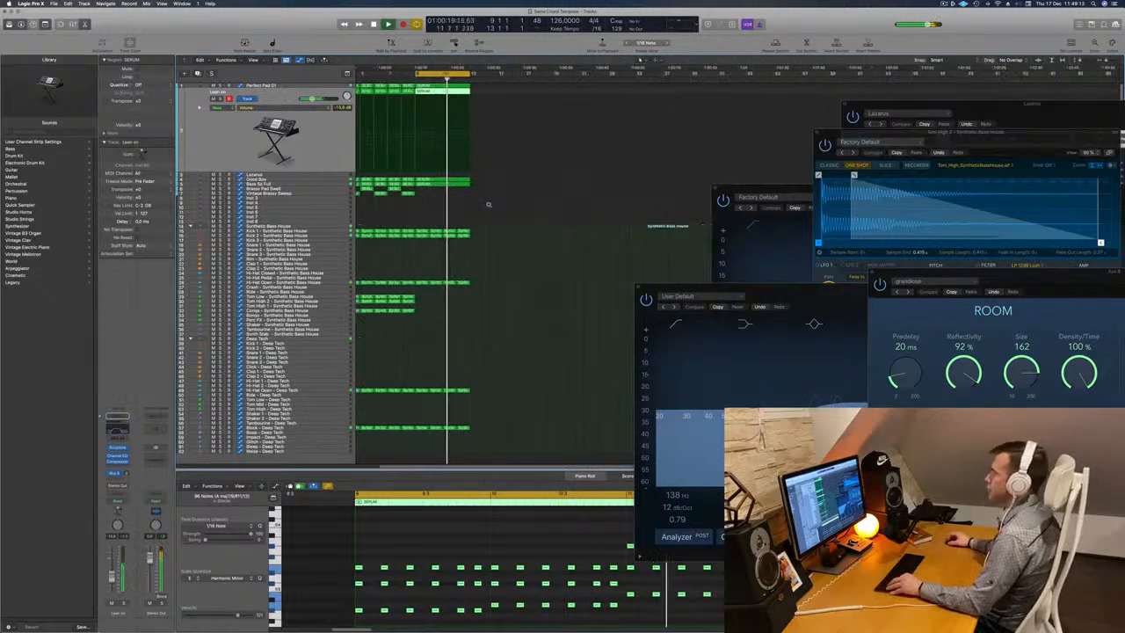
pyautogui.scroll(3, 520, 200)
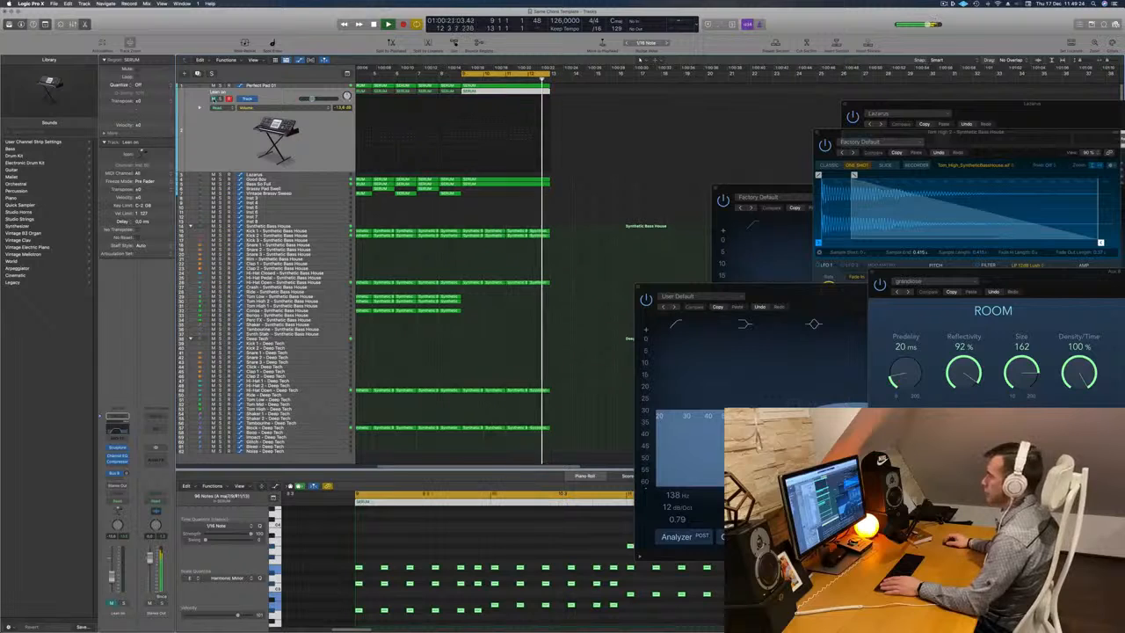
pyautogui.press('space')
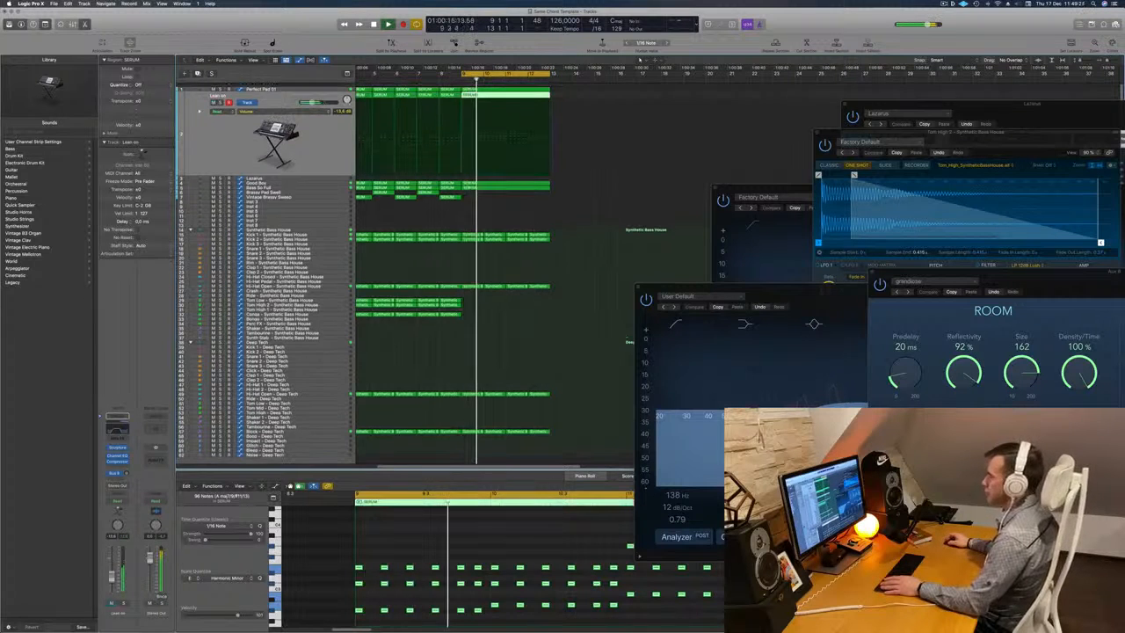
# Select the Perfect Pad 01 track and play from the earlier bars to check the transition into bar 9.
pyautogui.click(322, 85)
pyautogui.press('space')
pyautogui.press('space')
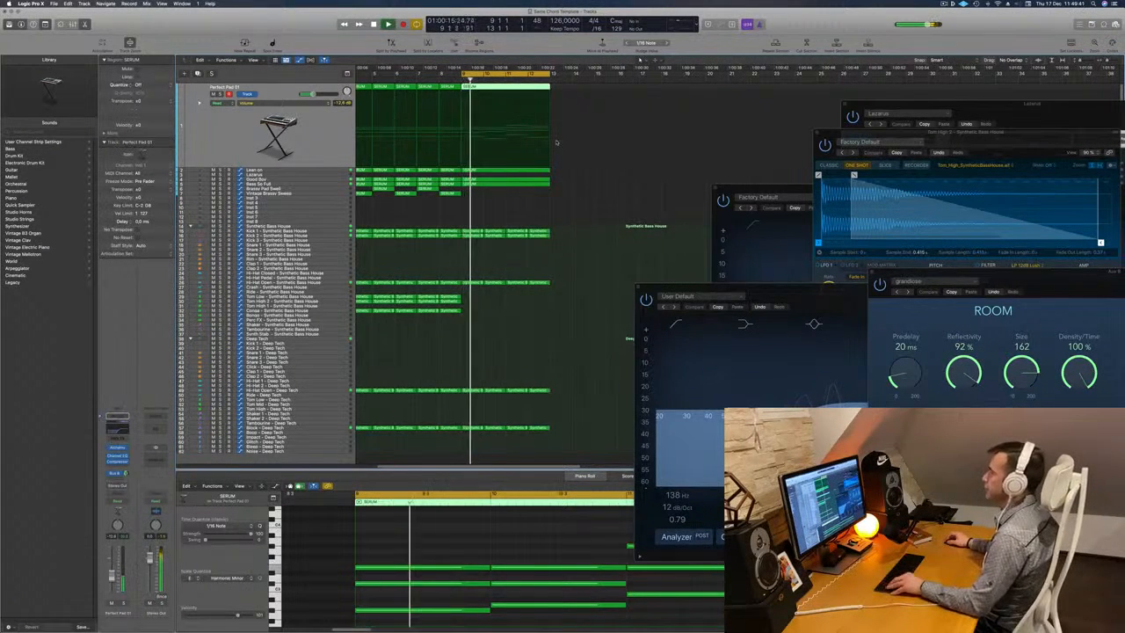
pyautogui.press('super+Right')
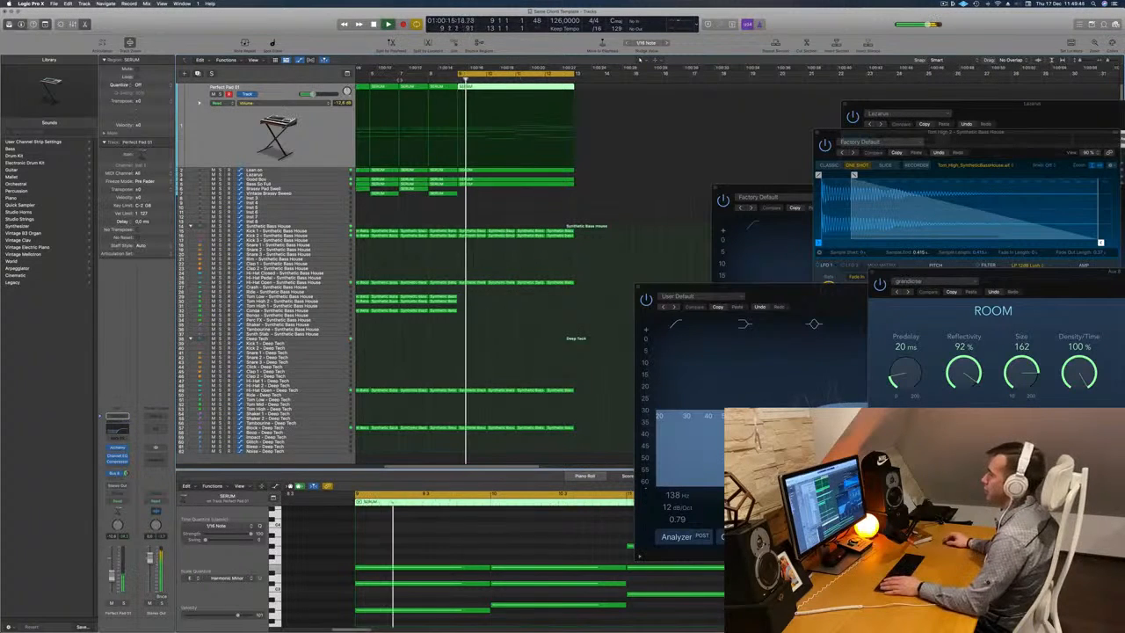
pyautogui.click(404, 78)
pyautogui.press('super+Left')
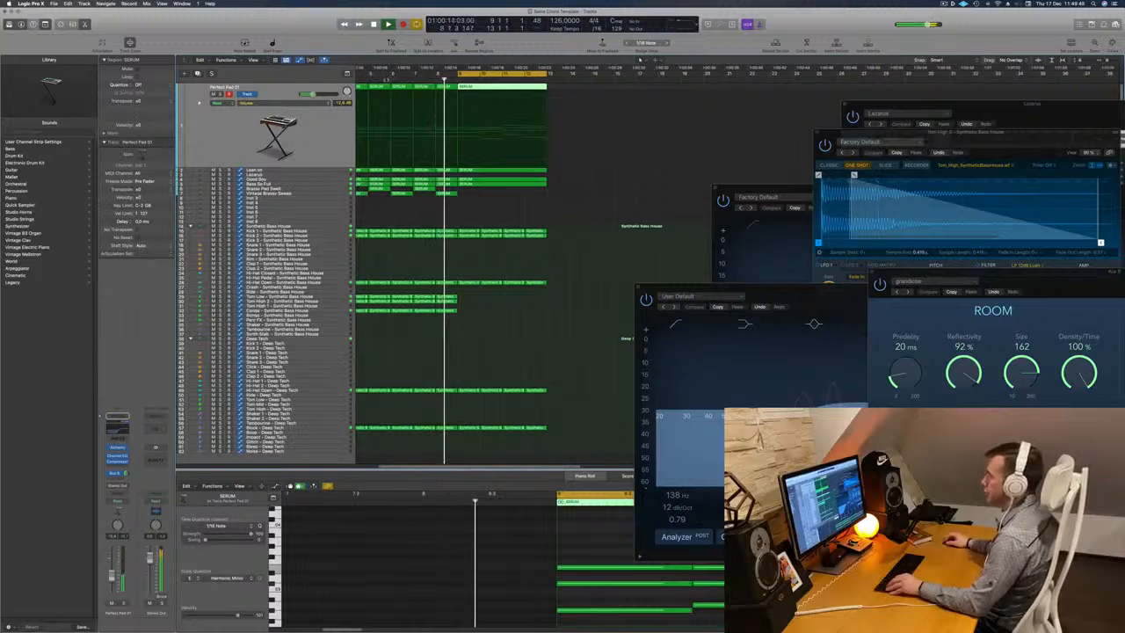
pyautogui.click(388, 77)
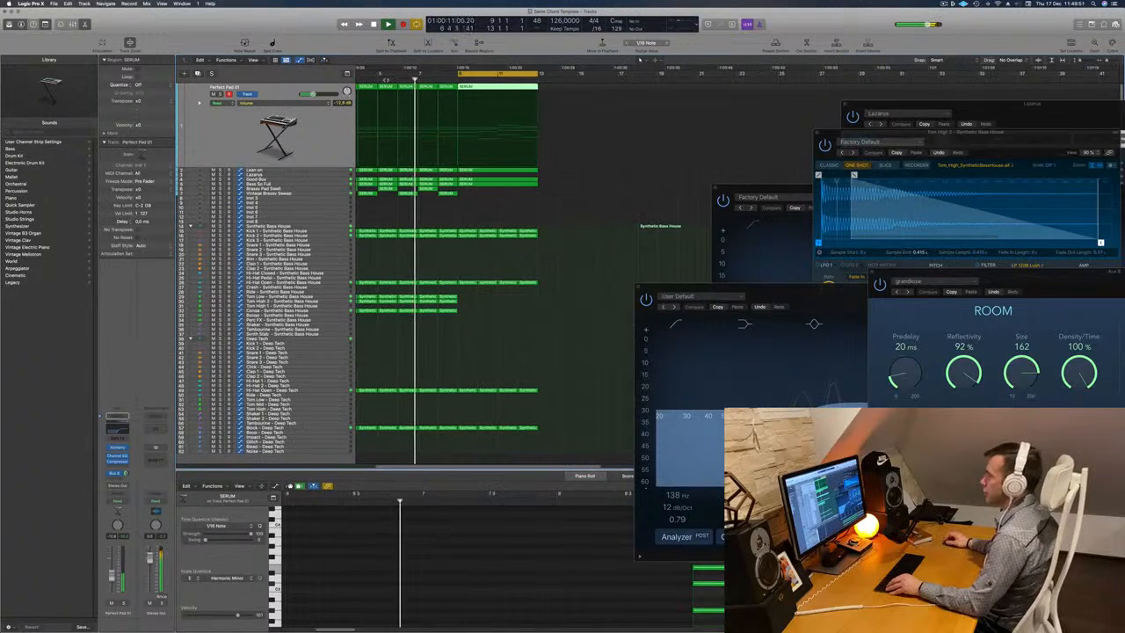
pyautogui.press('super+Left')
pyautogui.press('super+Left')
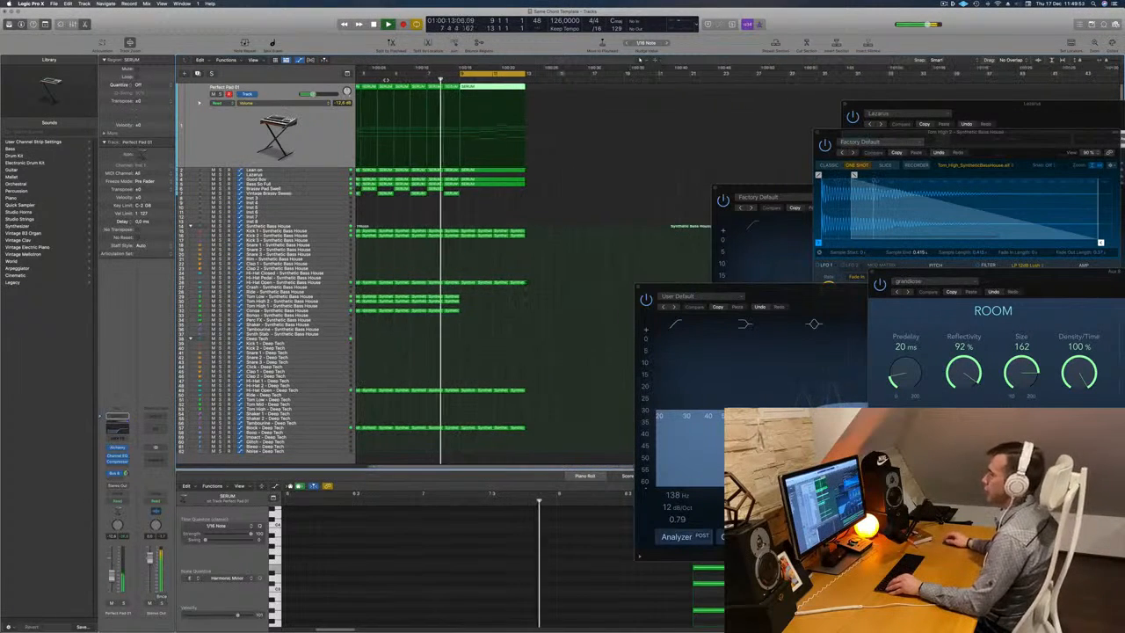
pyautogui.press('super+Right')
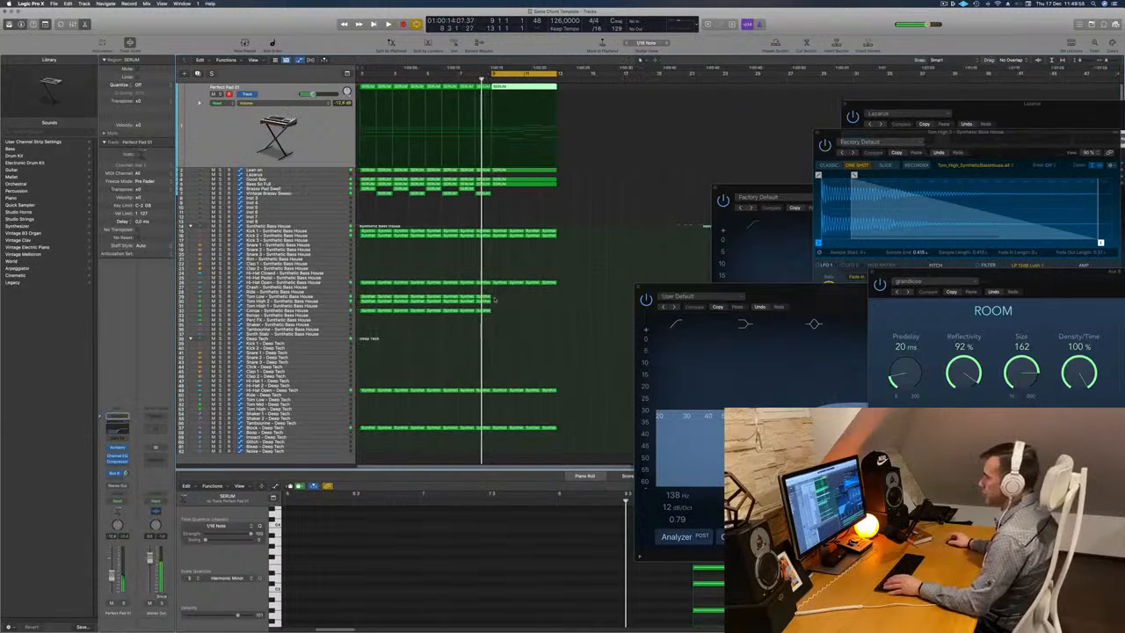
# Copy the tom and conga regions of bars 5 to 8 to bar 9 and move the Channel EQ window off the arrangement.
pyautogui.click(482, 299)
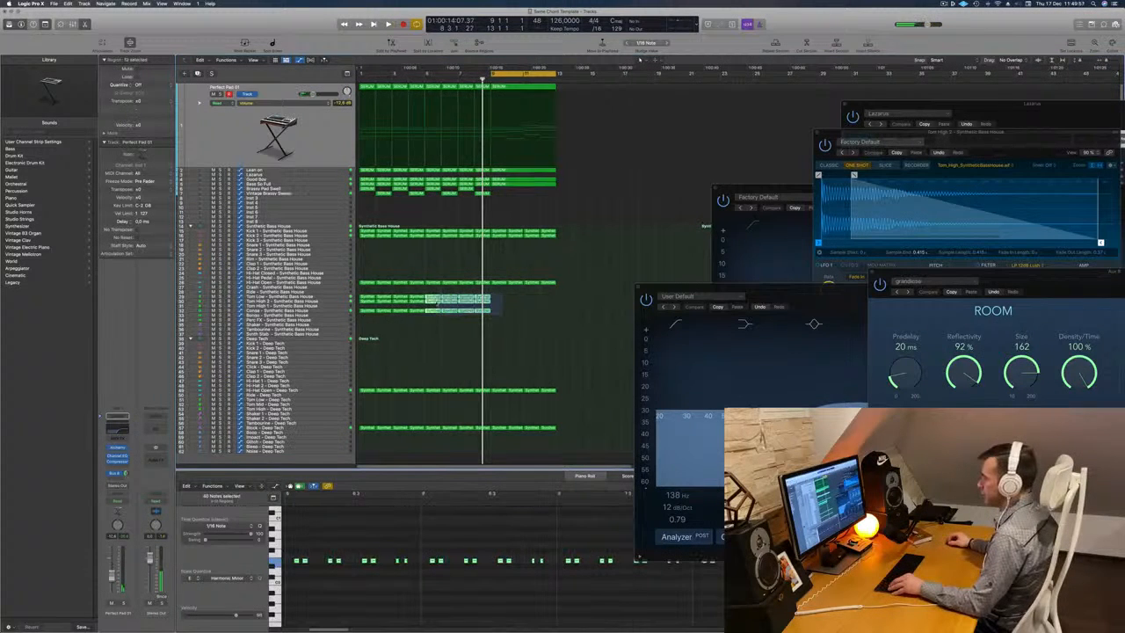
pyautogui.moveTo(436, 300); pyautogui.dragTo(500, 303)
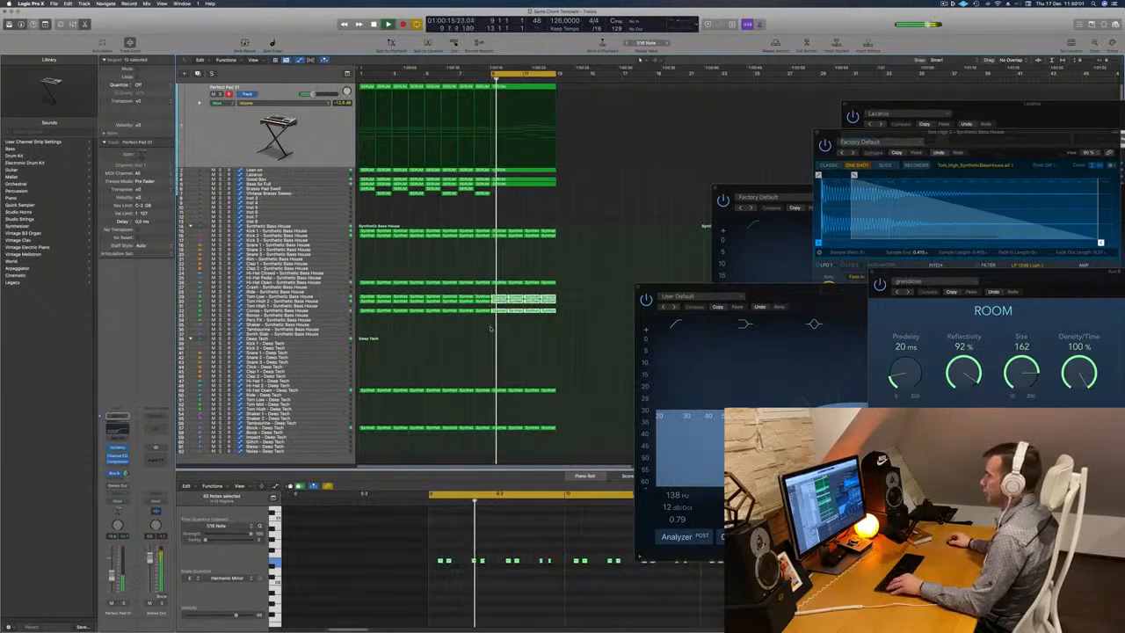
pyautogui.moveTo(679, 285); pyautogui.dragTo(862, 298)
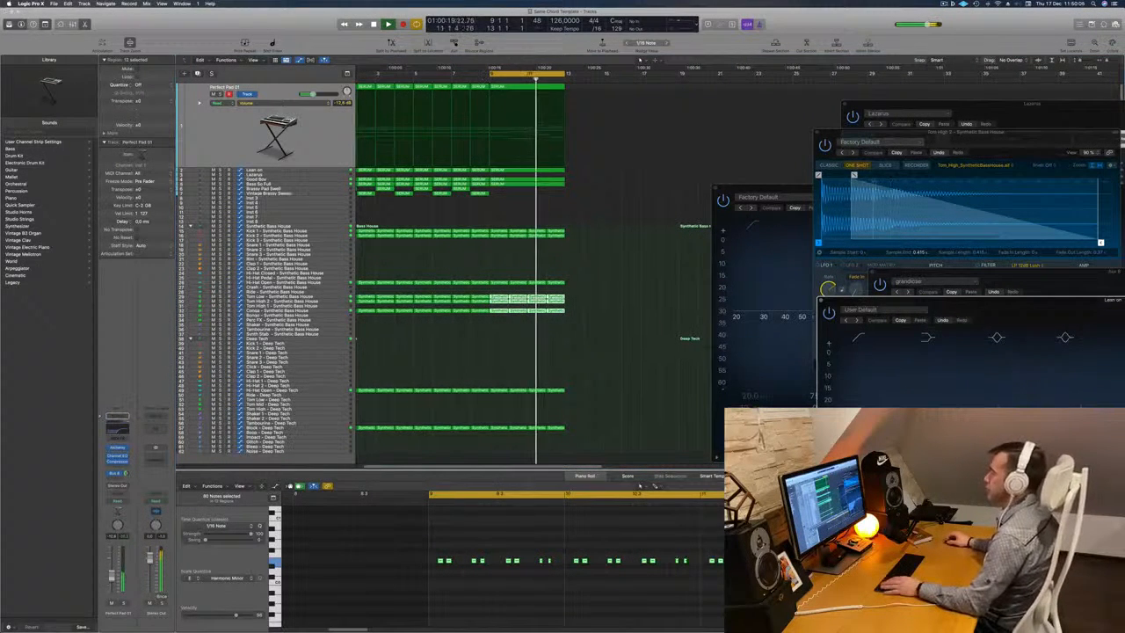
# Delete the regions in bars 9 to 12 from the Lean on and Good Boy tracks during cycle playback.
pyautogui.click(479, 79)
pyautogui.click(514, 171)
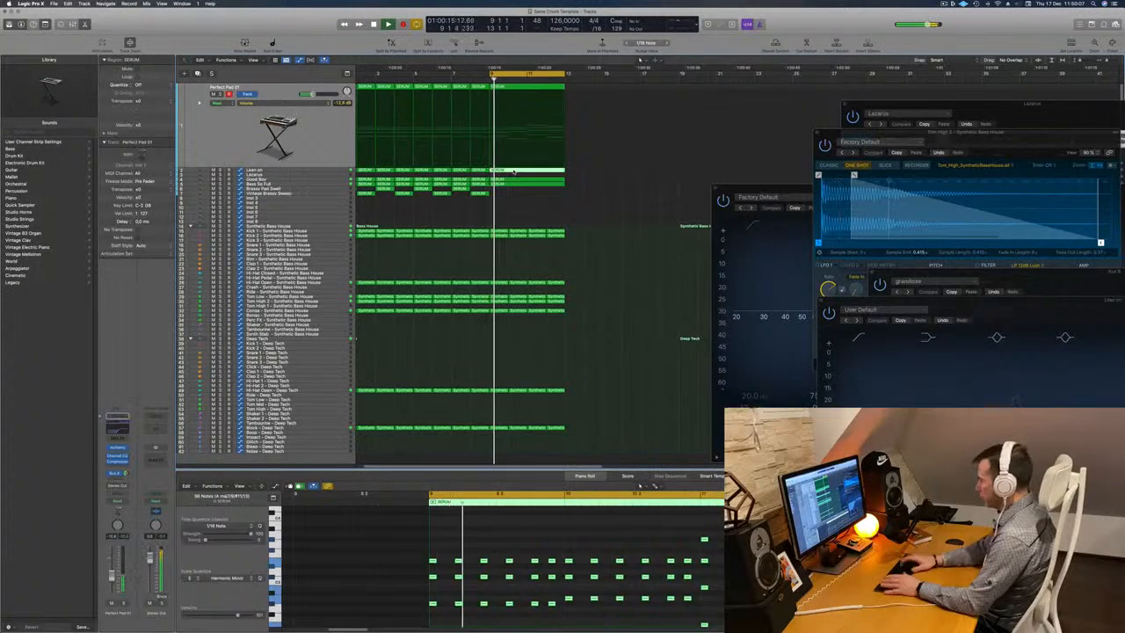
pyautogui.press('Delete')
pyautogui.press('space')
pyautogui.press('space')
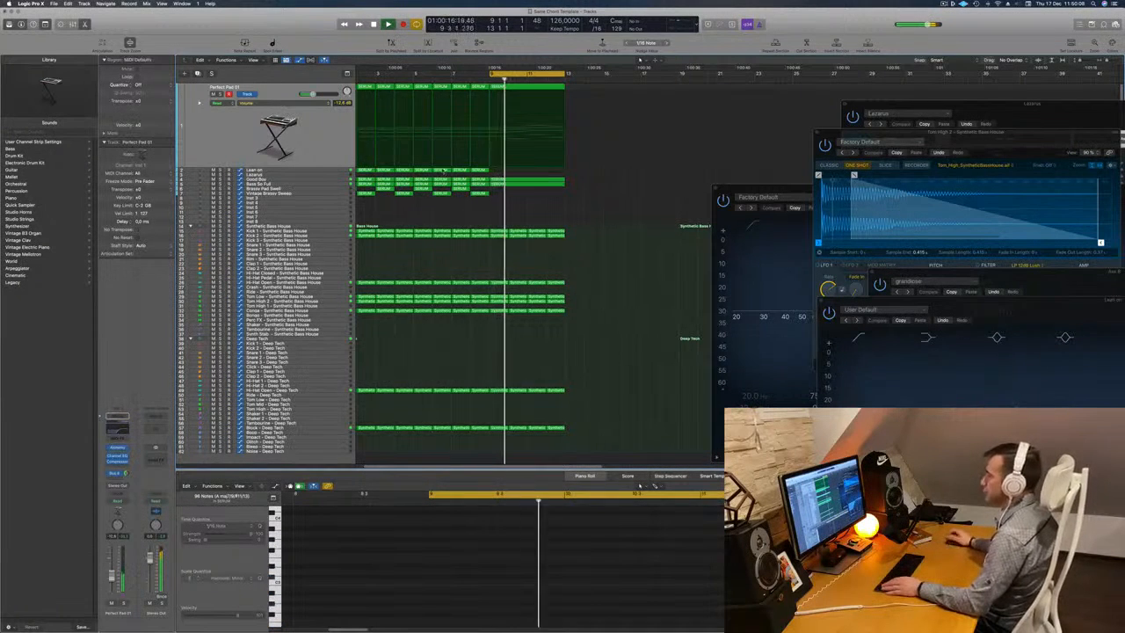
pyautogui.click(327, 183)
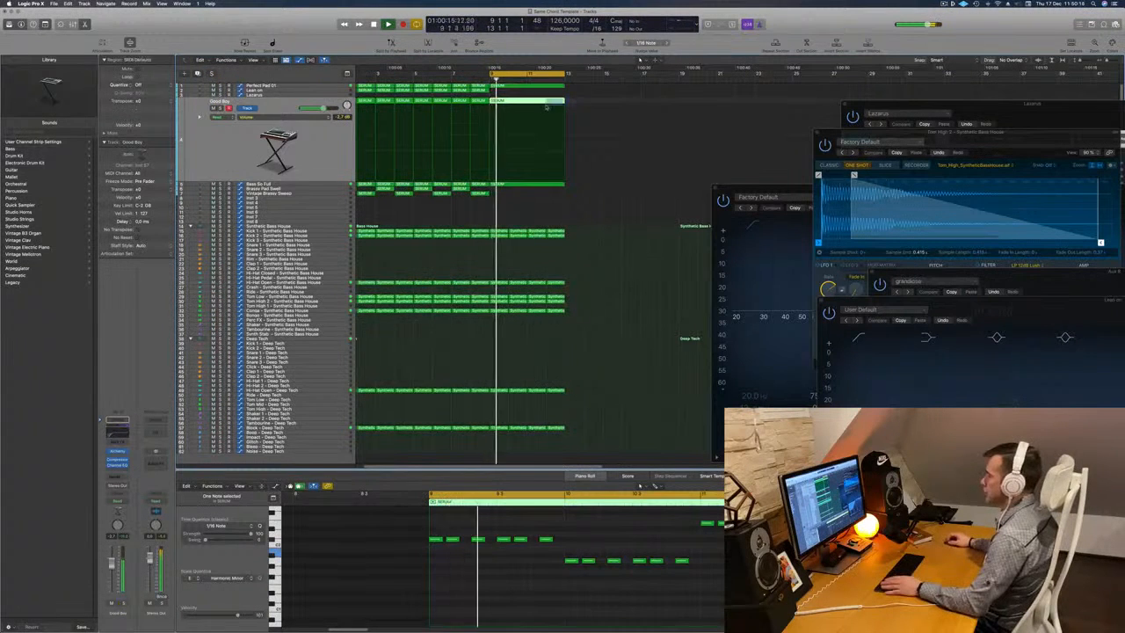
pyautogui.press('Delete')
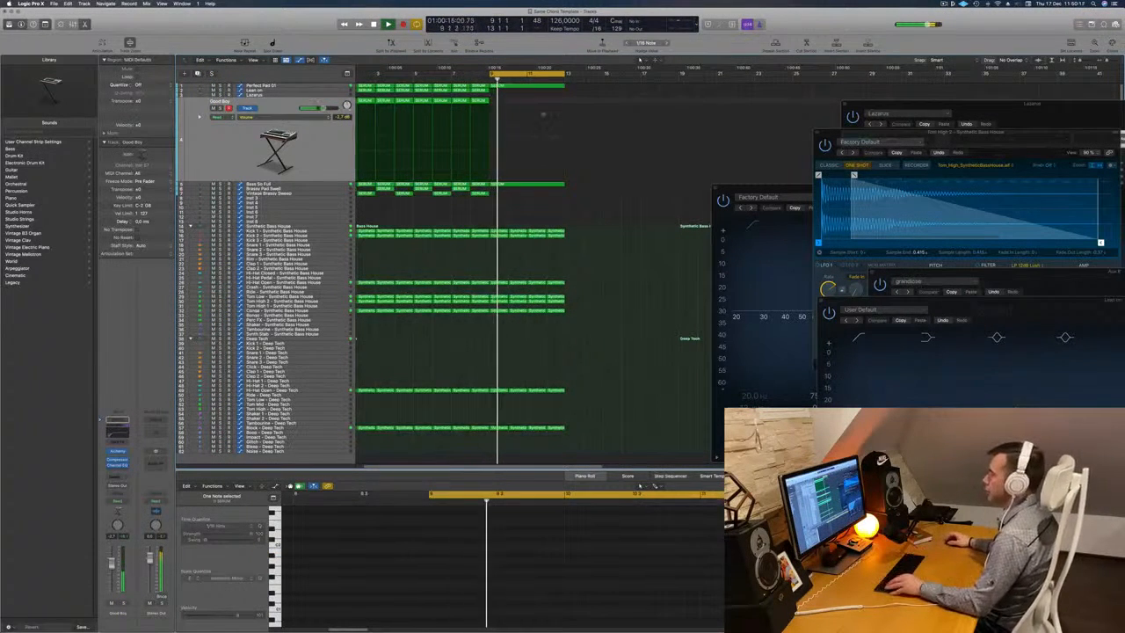
# Copy the Perfect Pad 01 region at bar 9 to the same position on the Brassy Pad Swell track.
pyautogui.scroll(-5, 471, 195)
pyautogui.scroll(4, 474, 197)
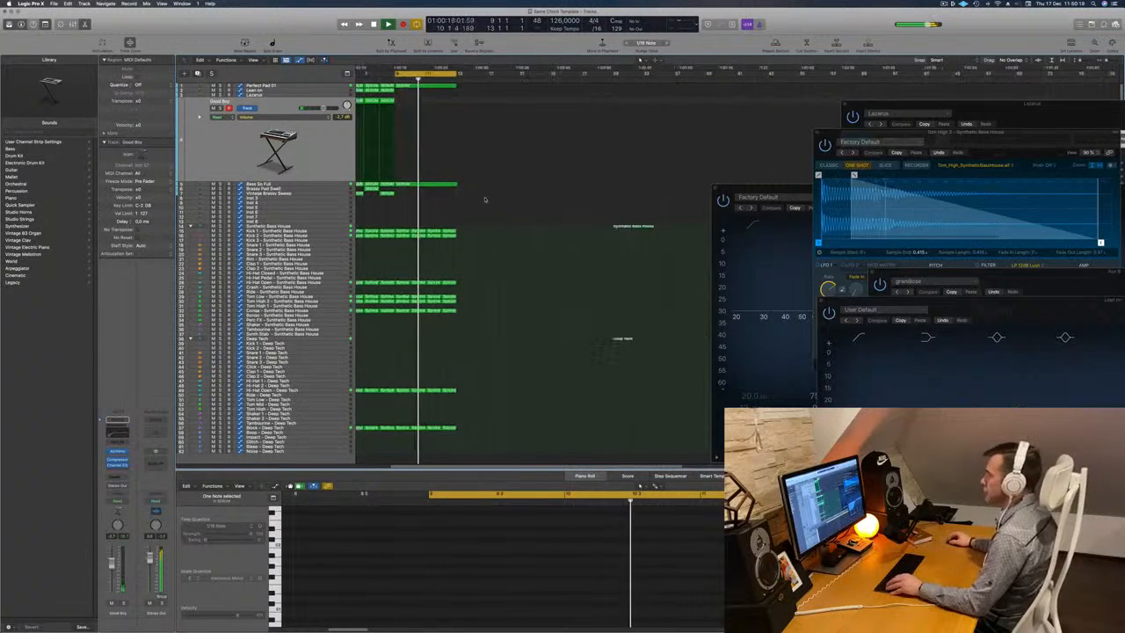
pyautogui.hscroll(-3, 527, 198)
pyautogui.click(475, 193)
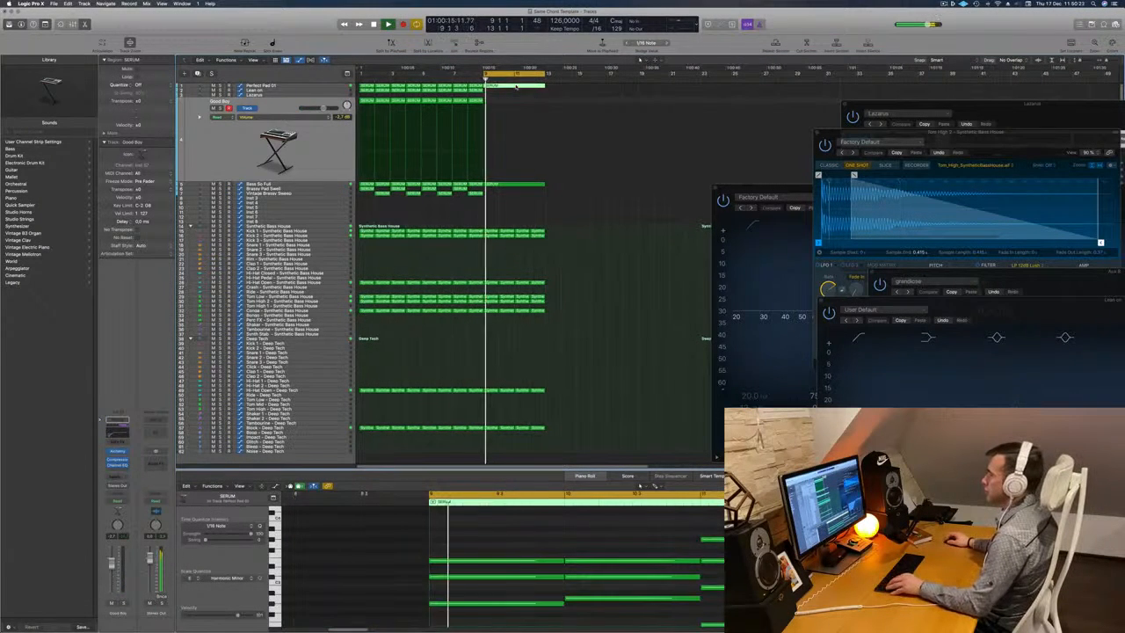
pyautogui.moveTo(516, 86); pyautogui.dragTo(516, 192)
# Shorten all notes in the Brassy Pad Swell region at bar 9 to short stabs and replay the cycle.
pyautogui.press('super+Up')
pyautogui.press('super+Up')
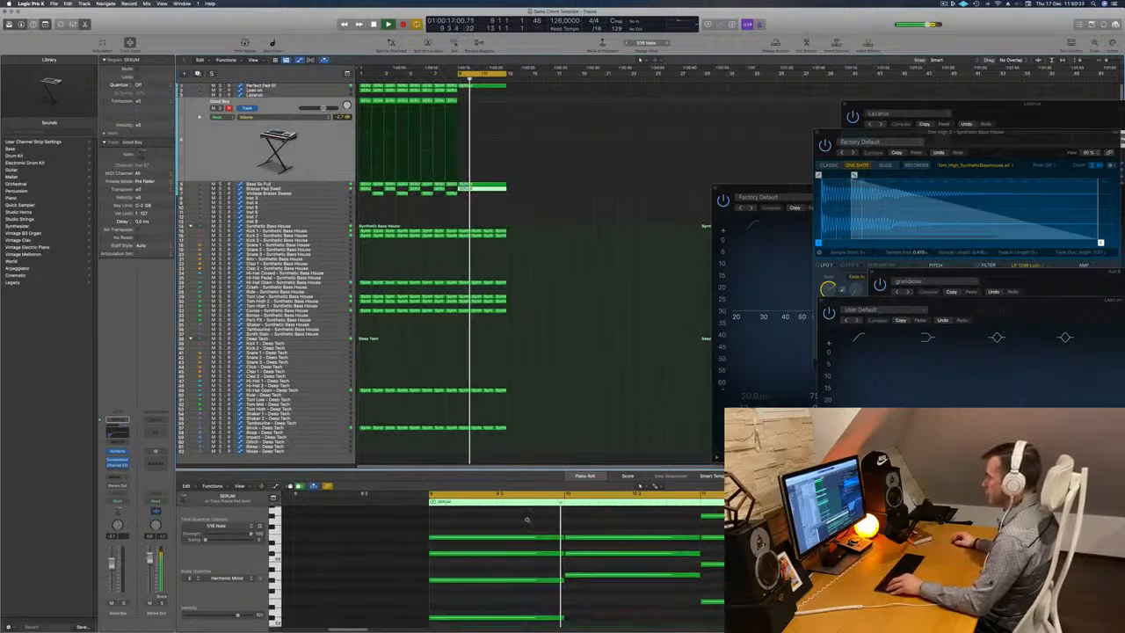
pyautogui.press('super+Left')
pyautogui.press('super+Left')
pyautogui.press('super+Left')
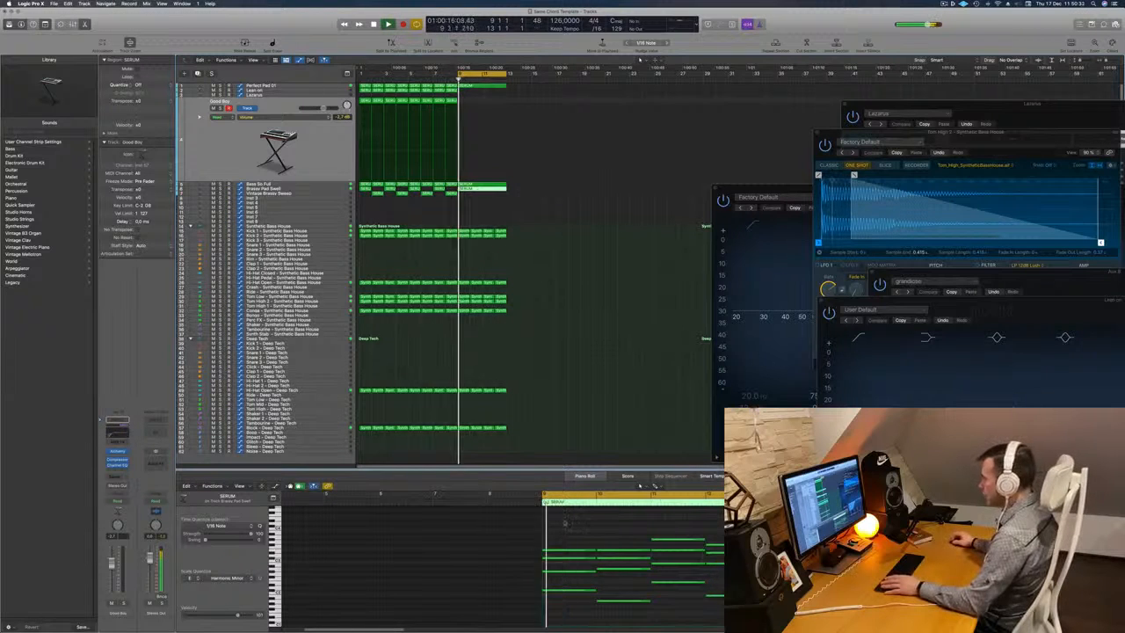
pyautogui.click(570, 528)
pyautogui.press('super+a')
pyautogui.scroll(-1, 619, 572)
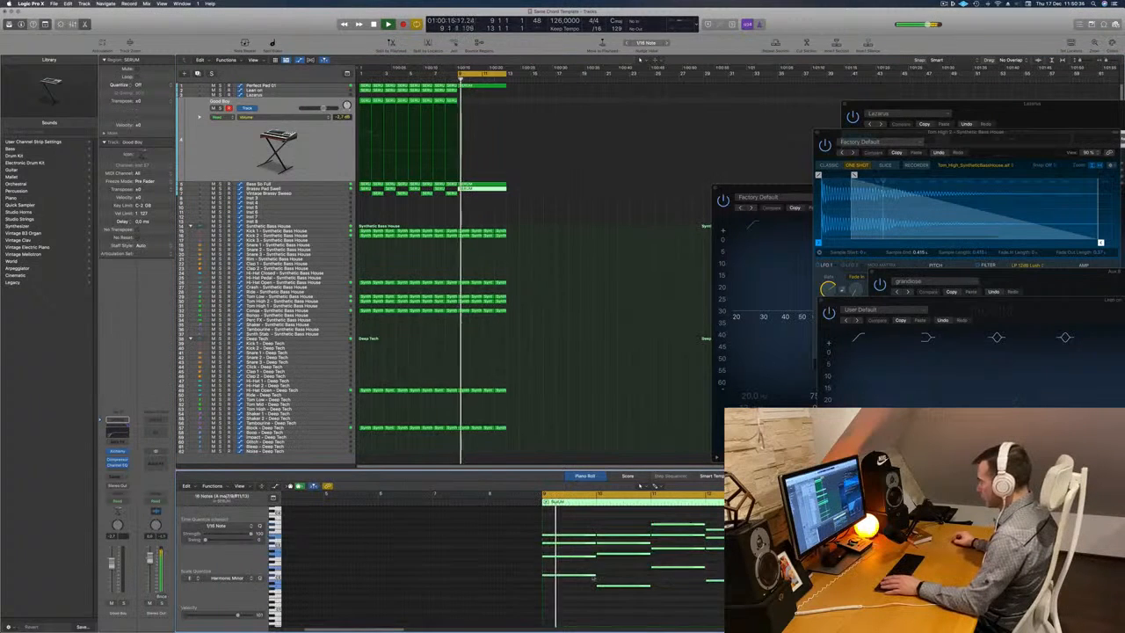
pyautogui.moveTo(570, 574); pyautogui.dragTo(553, 576)
pyautogui.press('space')
pyautogui.press('space')
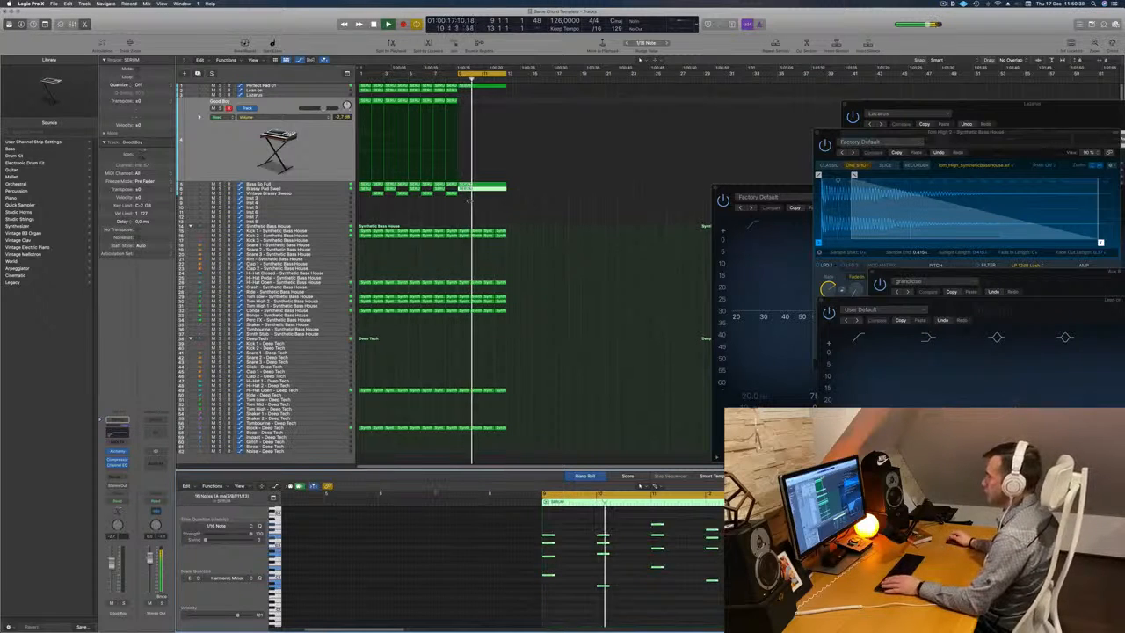
# Copy the Brassy Pad Swell region at bar 9 to the same position on the Vintage Brassy Sweep track.
pyautogui.scroll(2, 504, 210)
pyautogui.scroll(2, 505, 210)
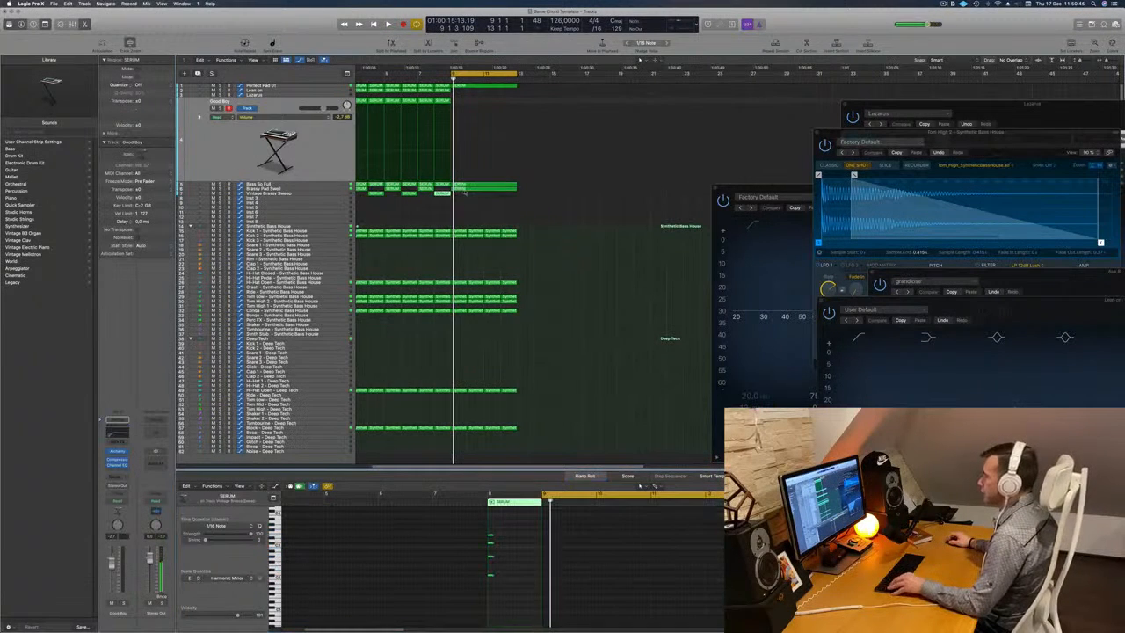
pyautogui.moveTo(458, 188); pyautogui.dragTo(494, 197)
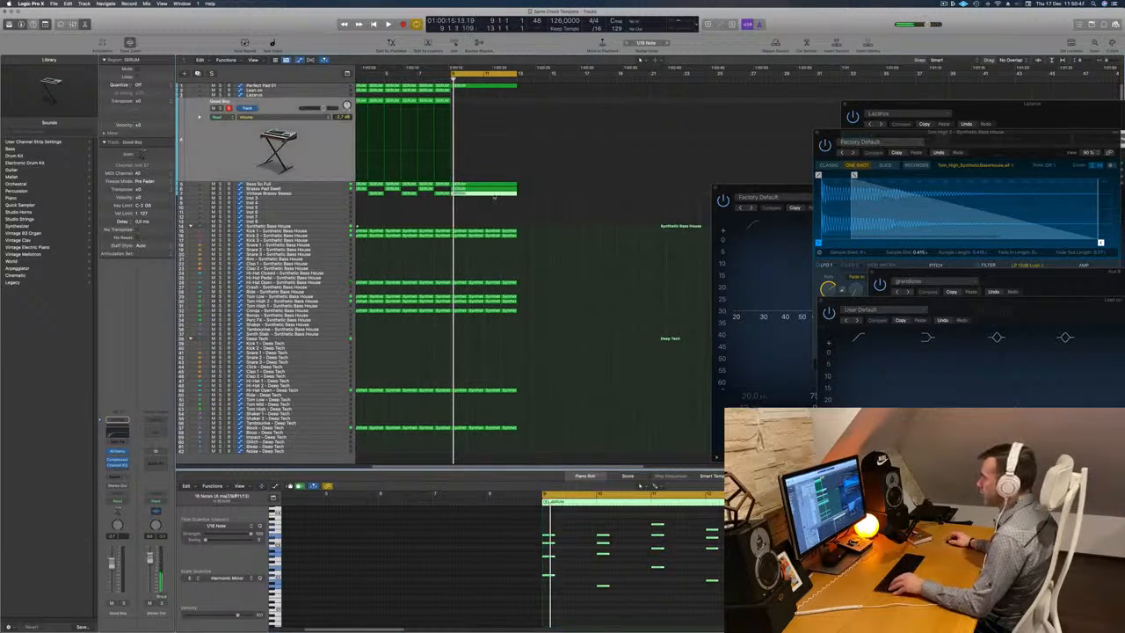
# Delete the bar 10 and 12 chords from the Brassy Pad Swell region and the bar 9 and 11 chords from the Vintage Brassy Sweep copy, and play.
pyautogui.moveTo(593, 521); pyautogui.dragTo(599, 615)
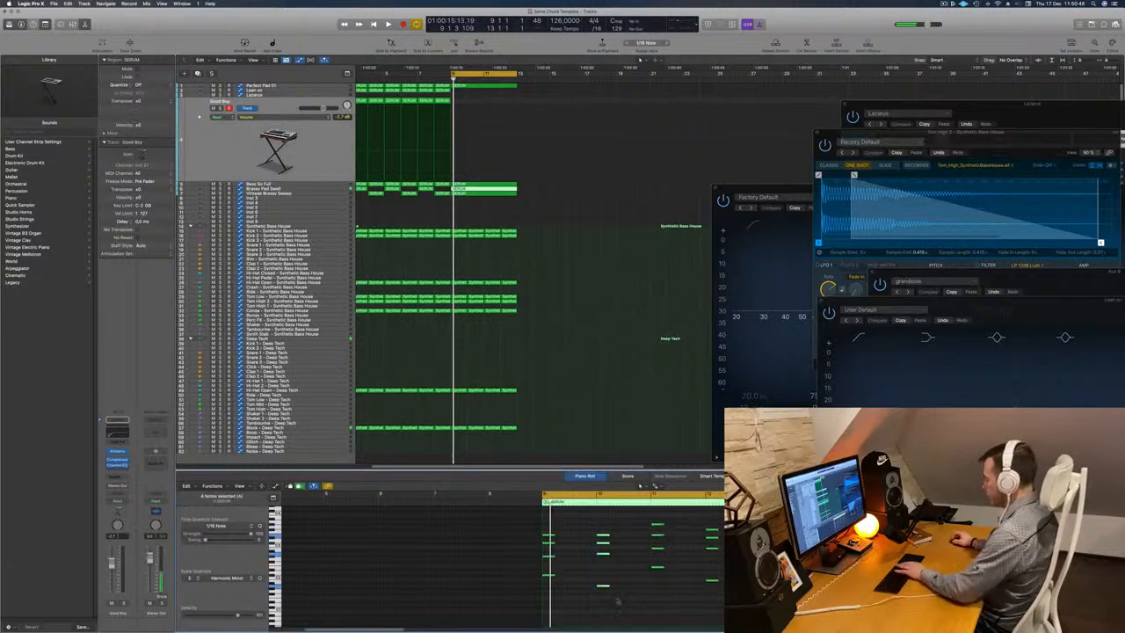
pyautogui.click(497, 193)
pyautogui.moveTo(580, 521); pyautogui.dragTo(522, 607)
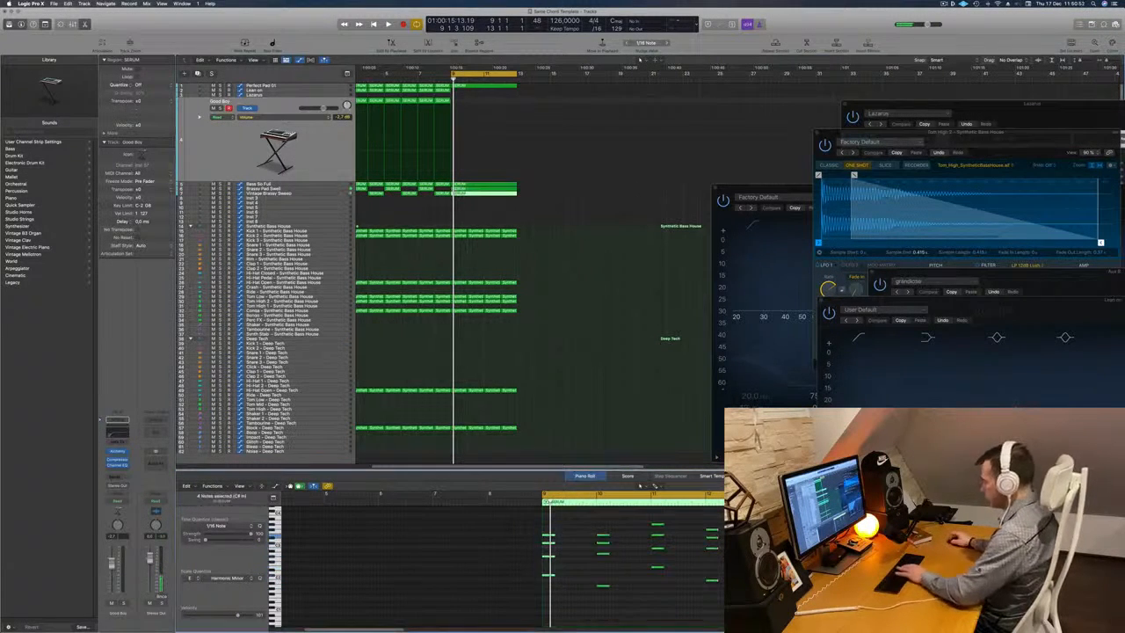
pyautogui.press('space')
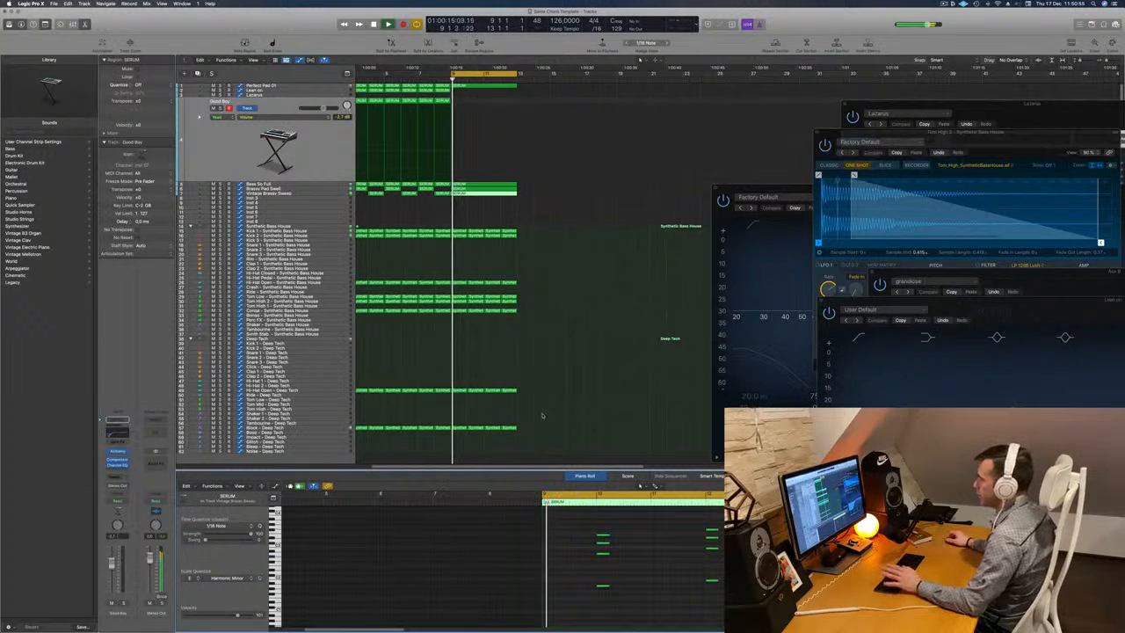
# Select the Vintage Brassy Sweep track during cycle playback and move the Channel EQ window clear of the arrangement.
pyautogui.hscroll(-5, 492, 263)
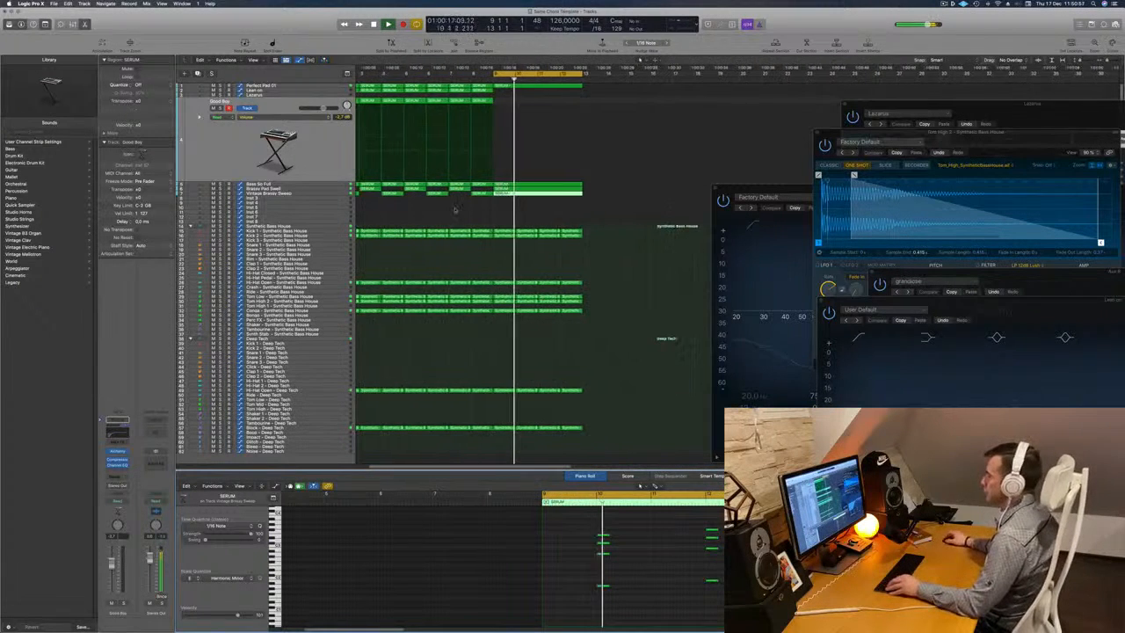
pyautogui.click(269, 194)
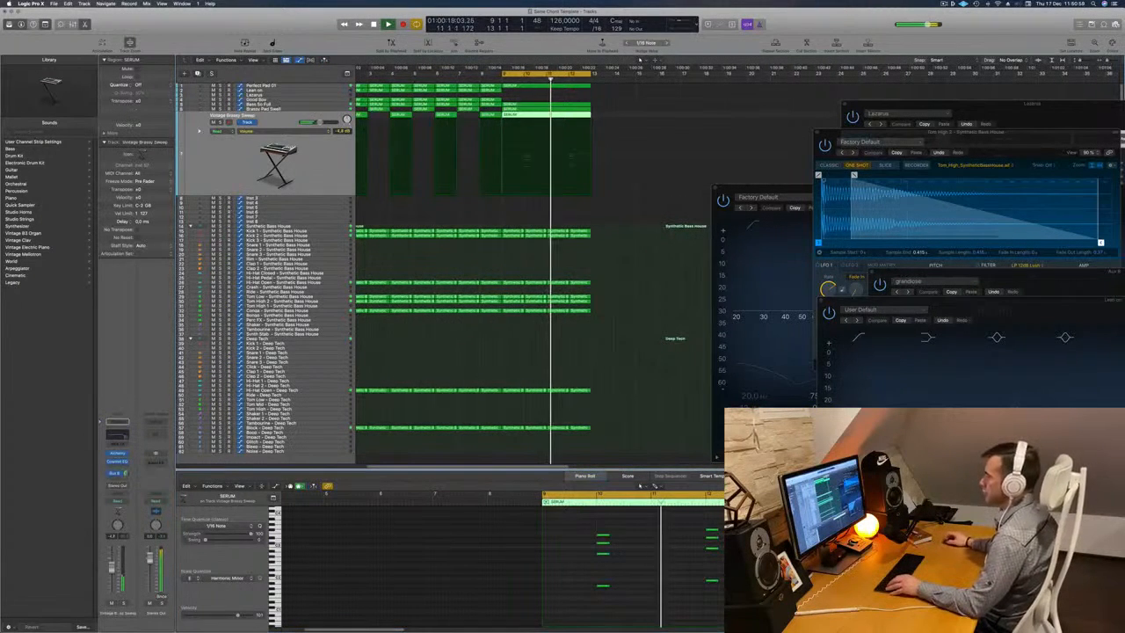
pyautogui.scroll(-3, 582, 219)
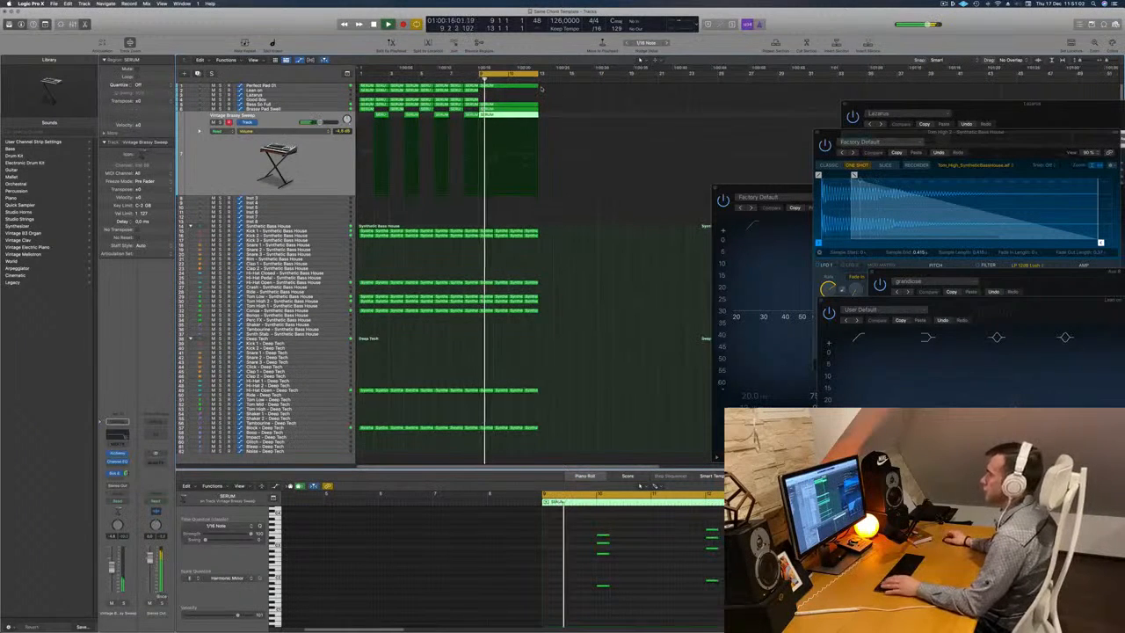
pyautogui.scroll(1, 450, 134)
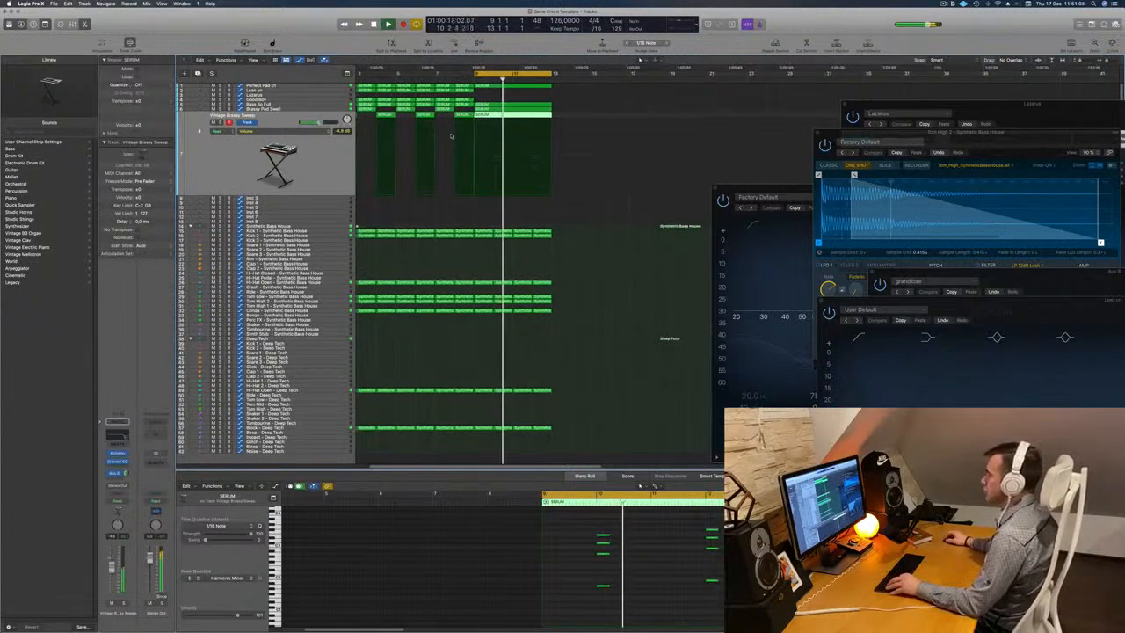
pyautogui.scroll(-1, 543, 200)
pyautogui.scroll(1, 545, 201)
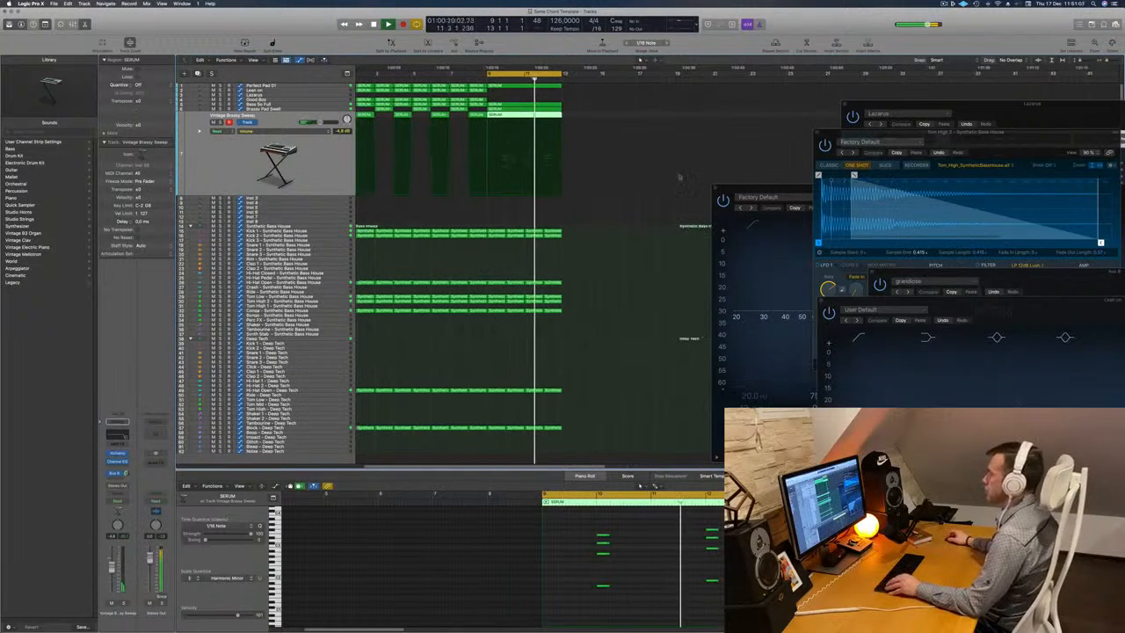
pyautogui.moveTo(758, 188); pyautogui.dragTo(908, 203)
# Restart playback and repeat all regions of bars 9 to 12 three times so they fill bars 13 to 24.
pyautogui.press('space')
pyautogui.press('space')
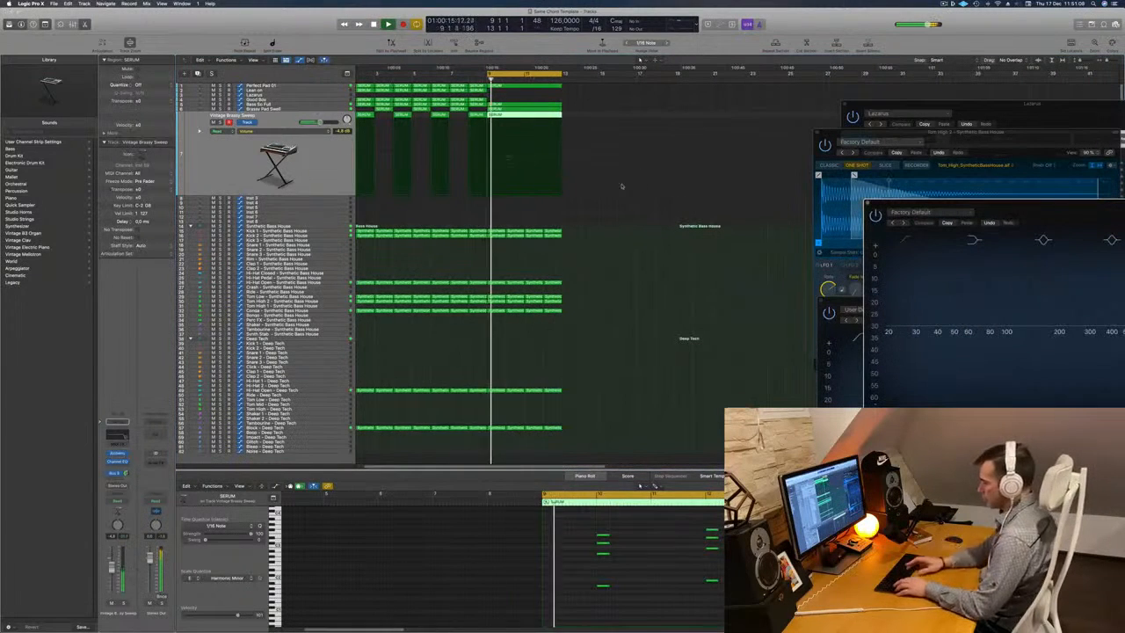
pyautogui.press('super+r')
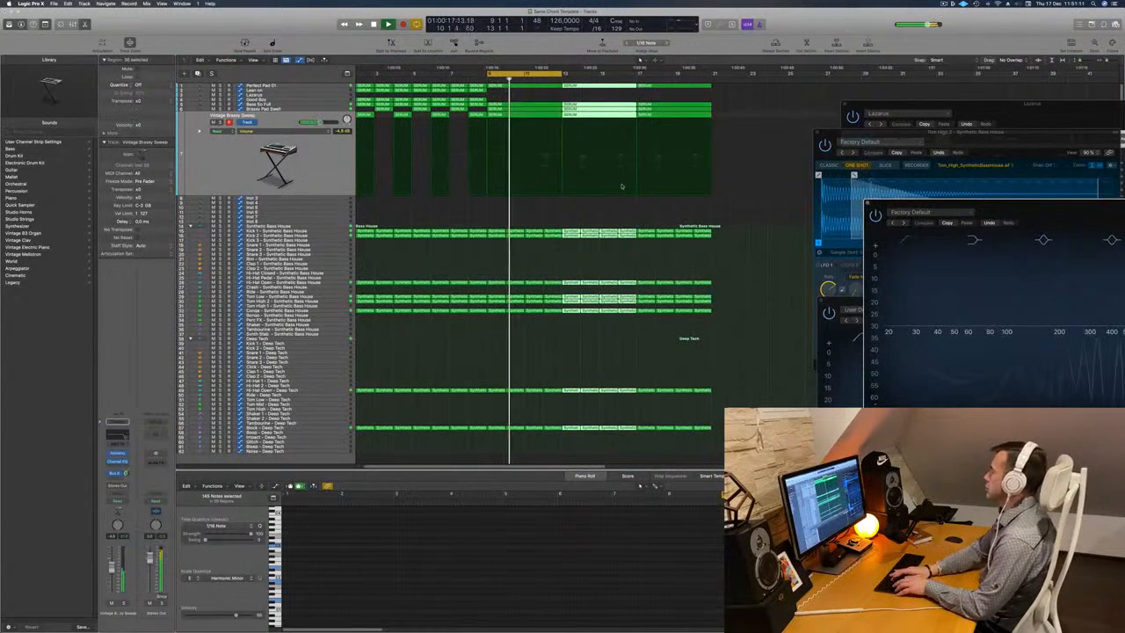
pyautogui.scroll(-2, 585, 190)
pyautogui.scroll(3, 585, 190)
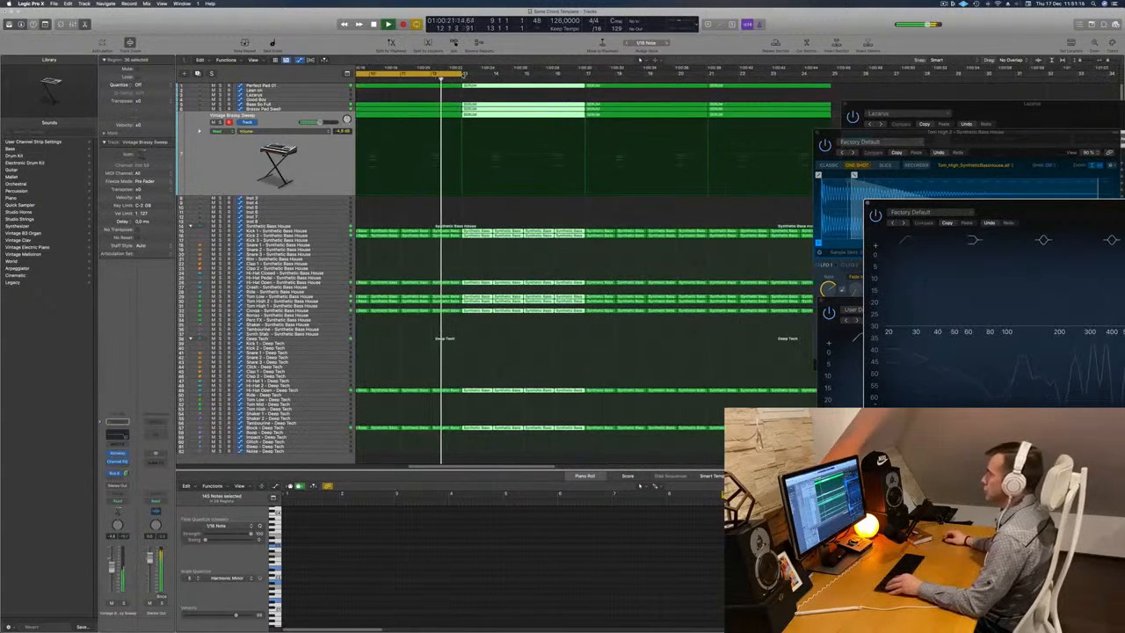
pyautogui.press('super+Left')
pyautogui.press('super+Left')
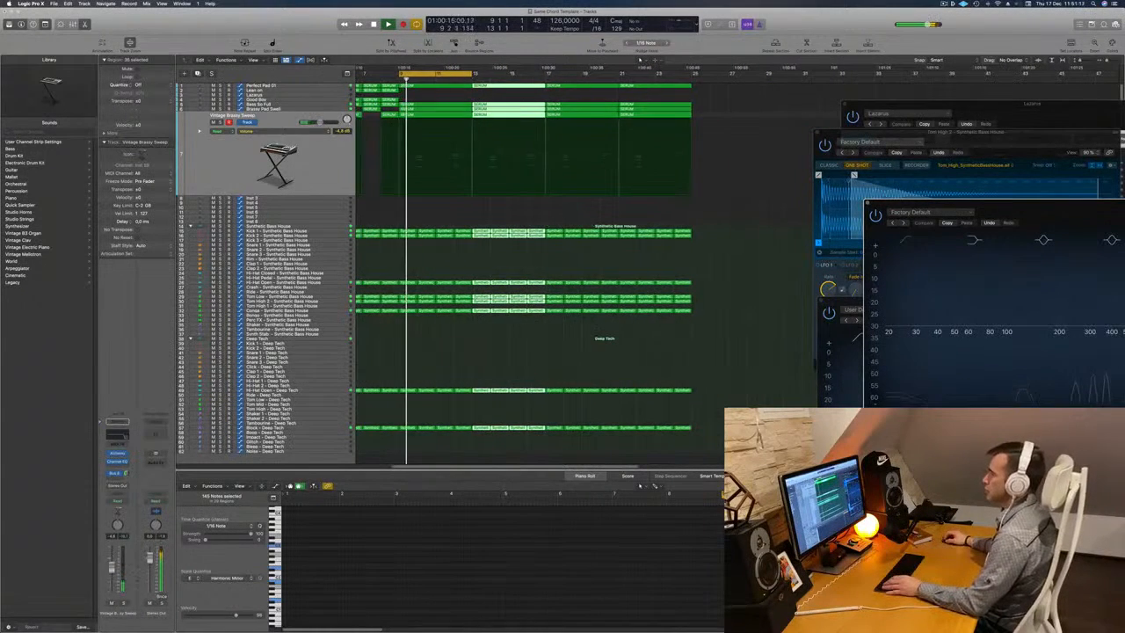
# Mute Perfect Pad 01 briefly and delete the bars 9 to 12 regions from the Perfect Pad 01, Brassy Pad Swell and Vintage Brassy Sweep tracks.
pyautogui.click(260, 86)
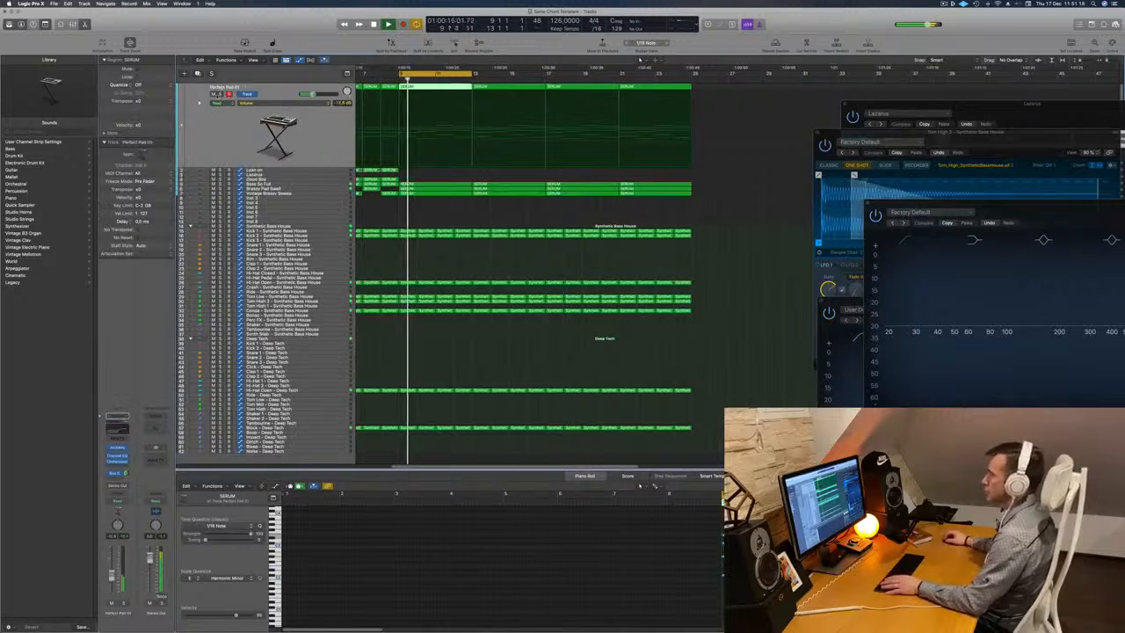
pyautogui.click(213, 94)
pyautogui.press('space')
pyautogui.click(217, 104)
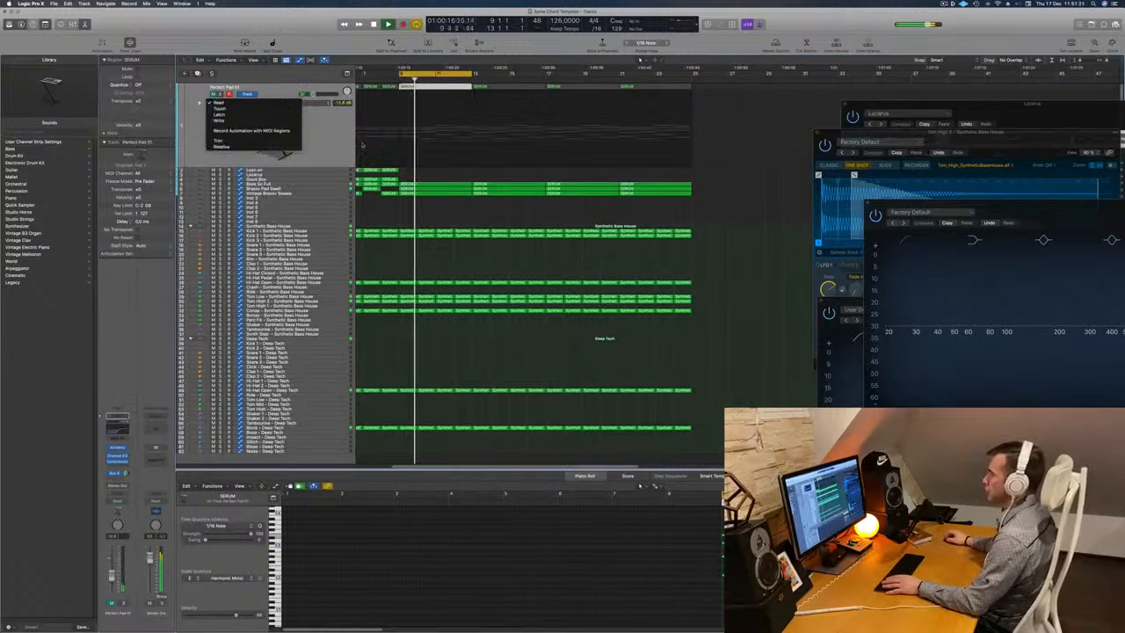
pyautogui.click(362, 145)
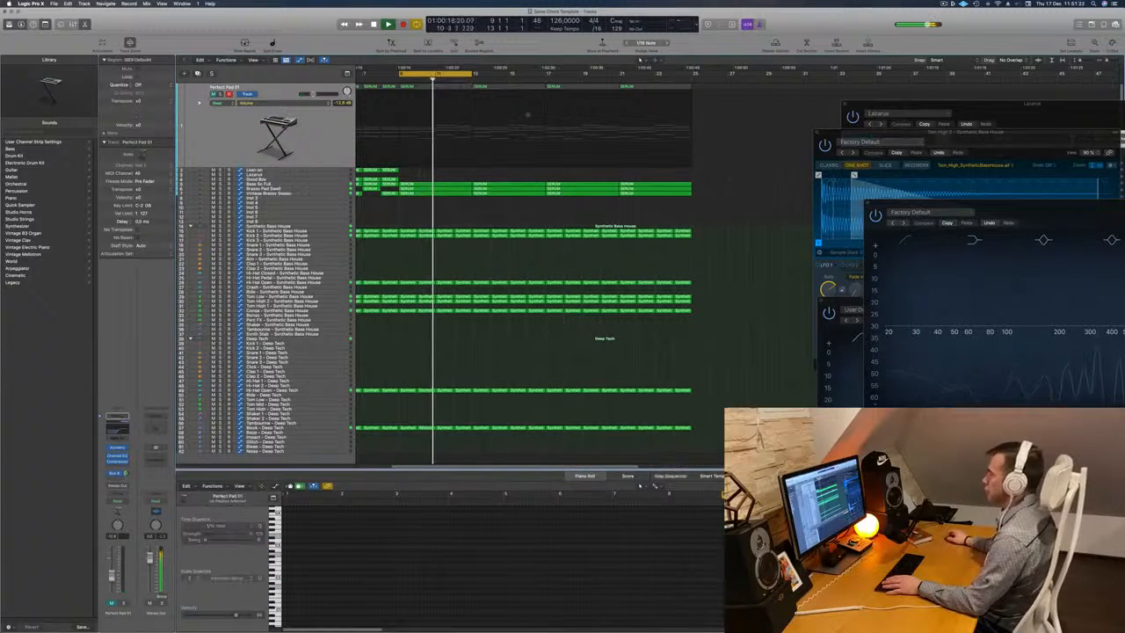
pyautogui.press('Delete')
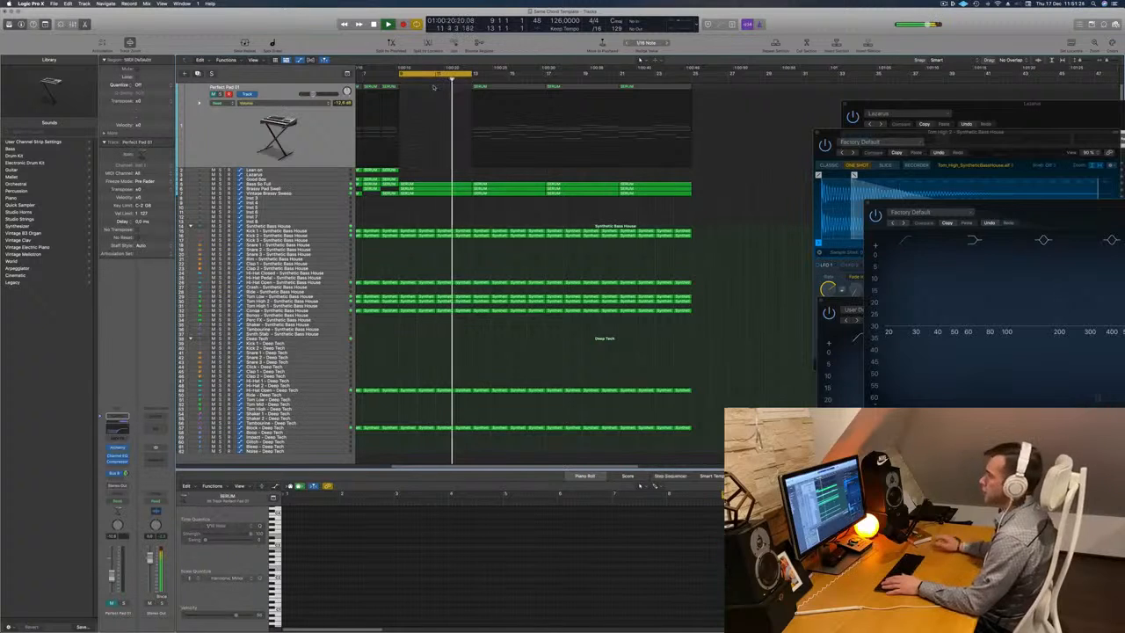
pyautogui.click(213, 94)
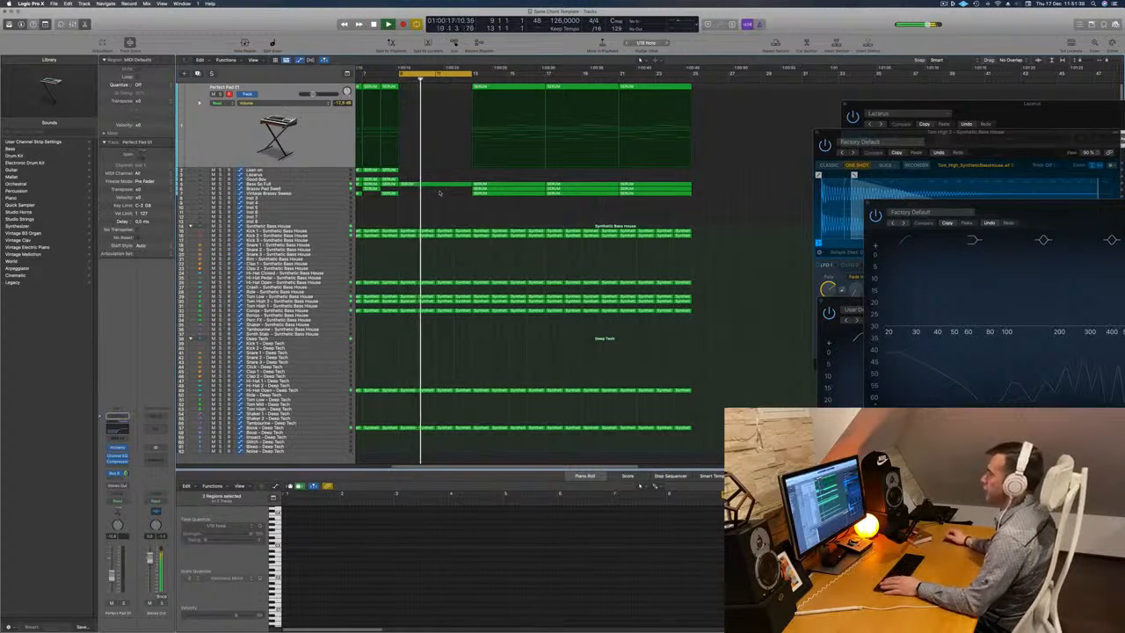
# Duplicate the Vintage Brassy Sweep track and copy the Bass So Full region at bar 9 to the Good Boy track.
pyautogui.click(308, 193)
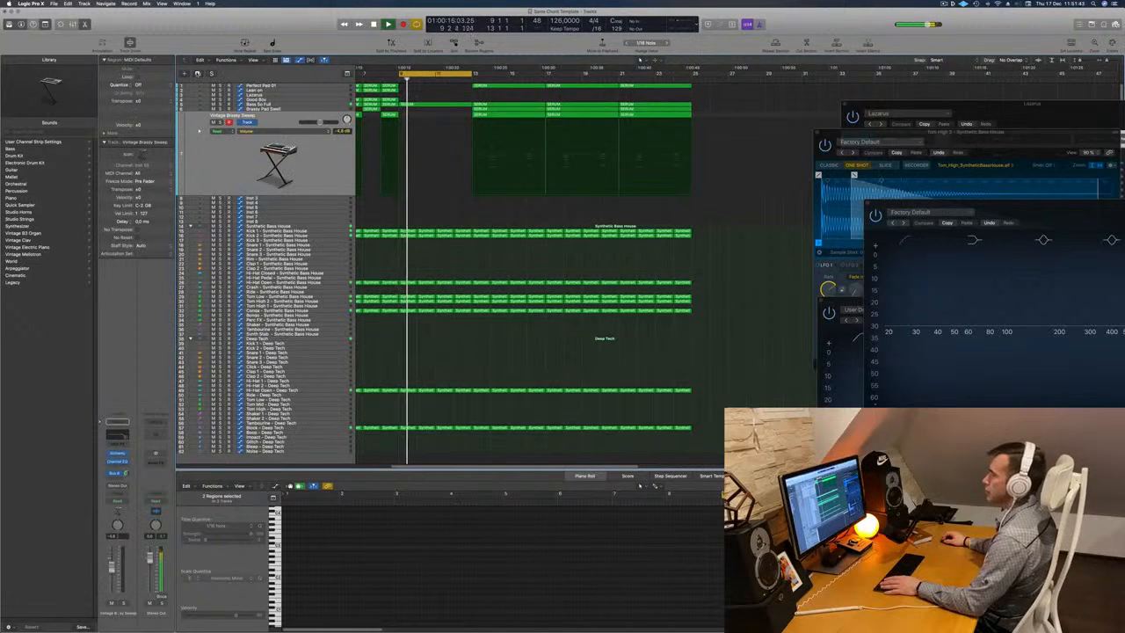
pyautogui.press('super+d')
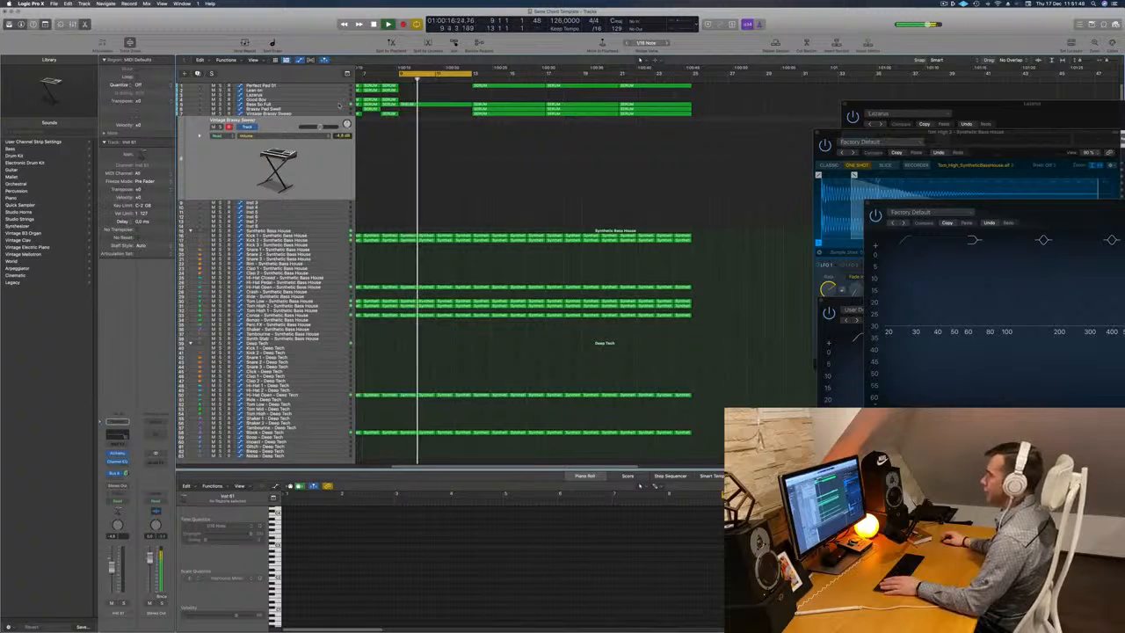
pyautogui.click(418, 104)
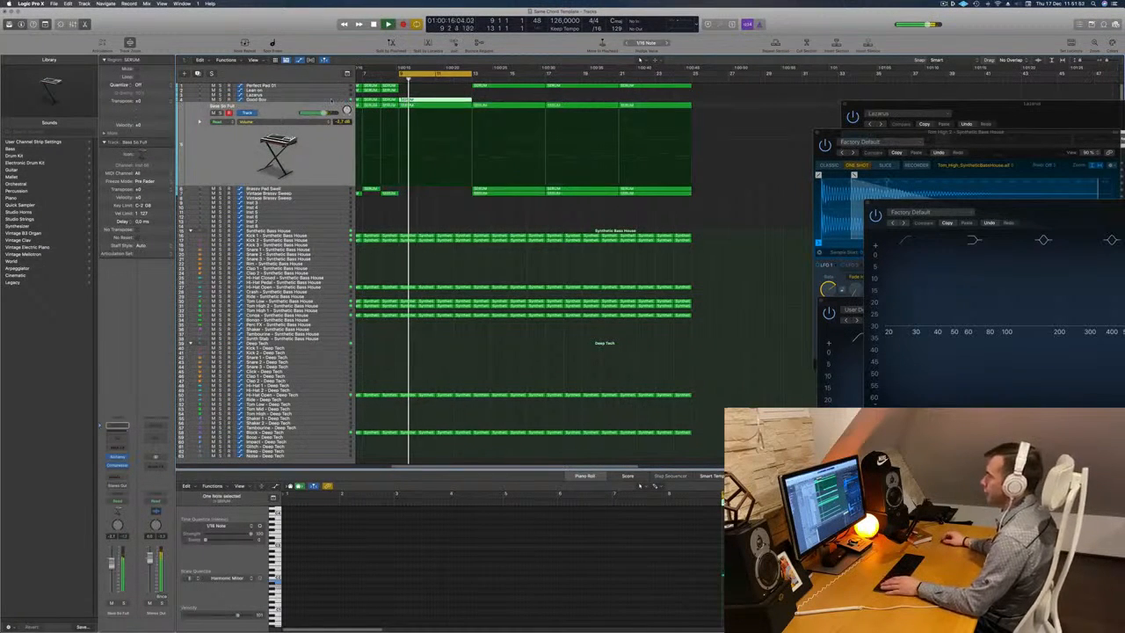
# Open the Good Boy track's Alchemy instrument, turn down its Symmetry control and restart cycle playback.
pyautogui.click(330, 99)
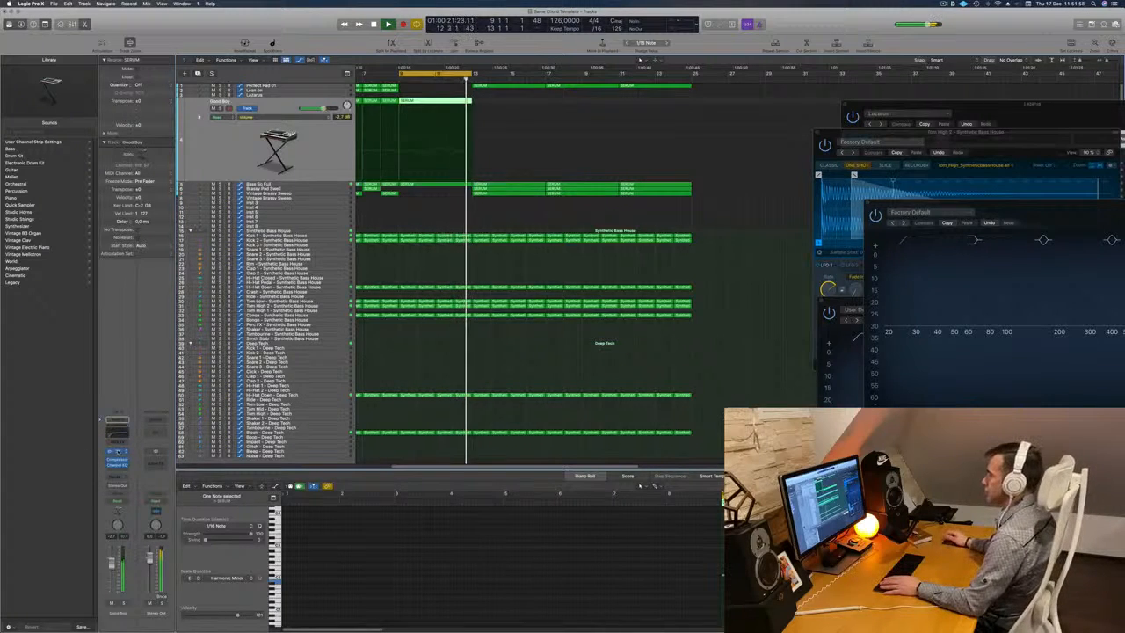
pyautogui.click(118, 451)
pyautogui.moveTo(702, 379); pyautogui.dragTo(700, 428)
pyautogui.press('space')
pyautogui.press('space')
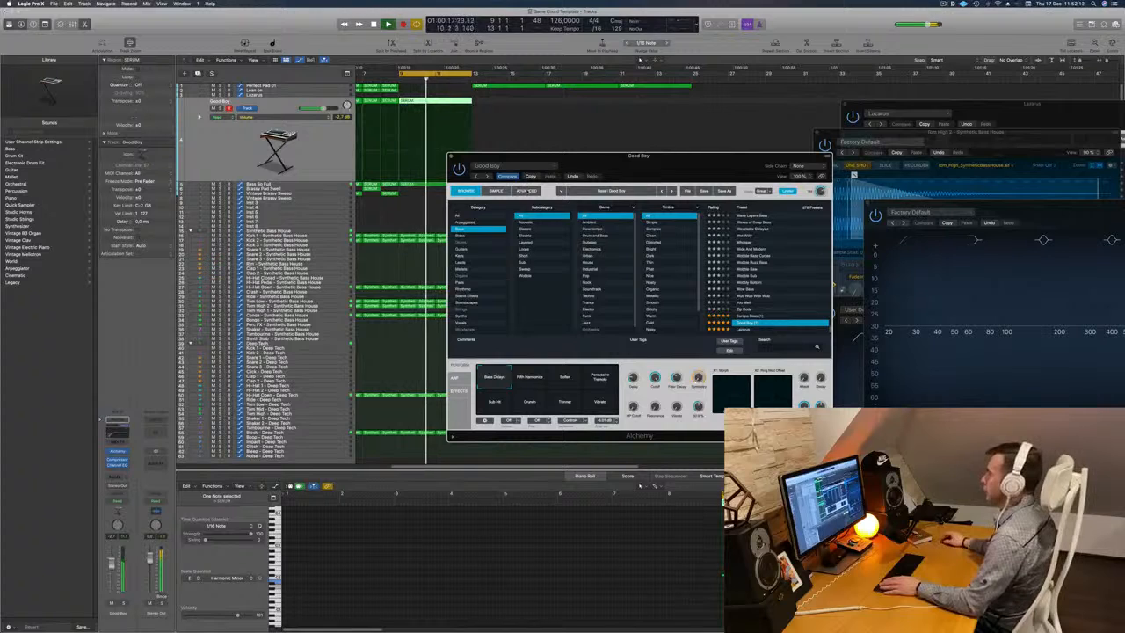
# Examine Alchemy's advanced settings for source A and the global view during playback, and close the instrument.
pyautogui.click(526, 191)
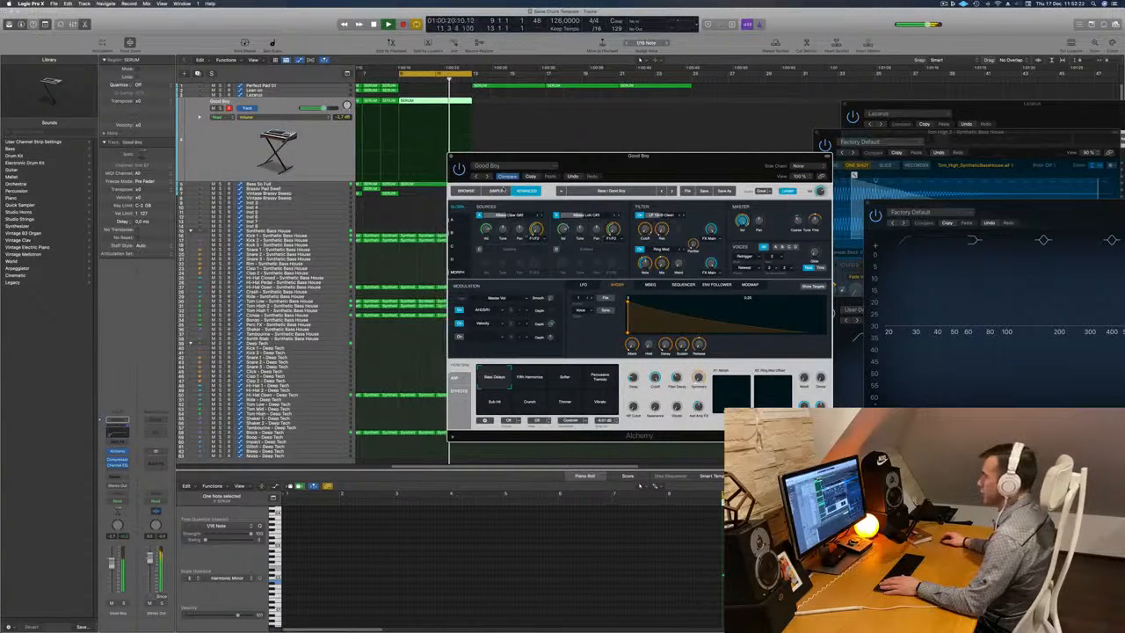
pyautogui.click(455, 219)
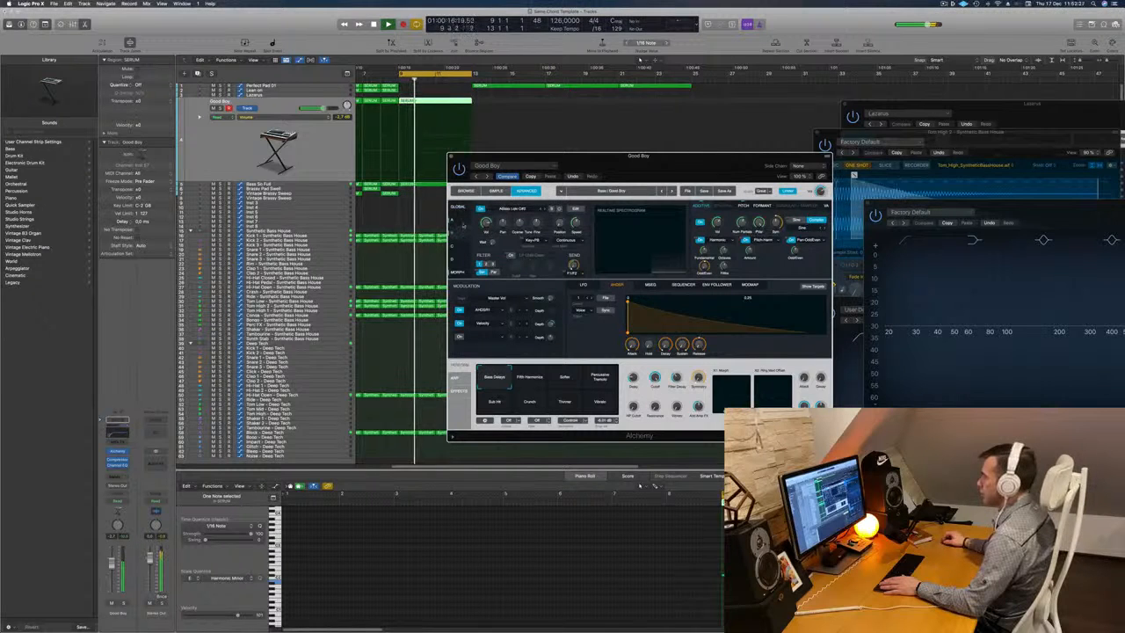
pyautogui.click(457, 208)
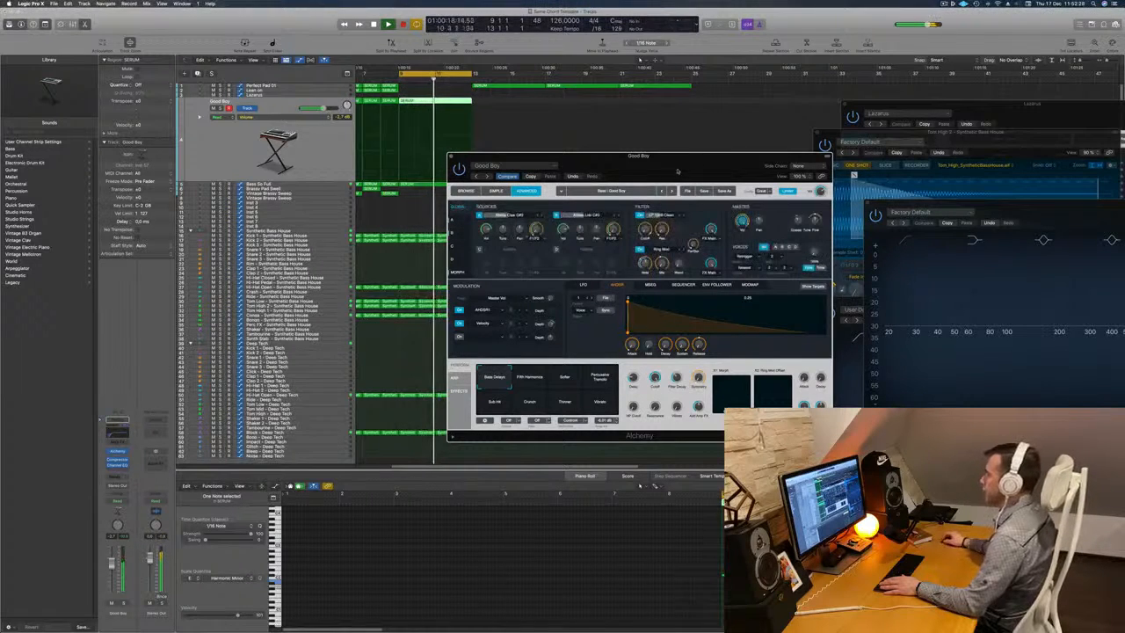
pyautogui.moveTo(666, 167); pyautogui.dragTo(664, 166)
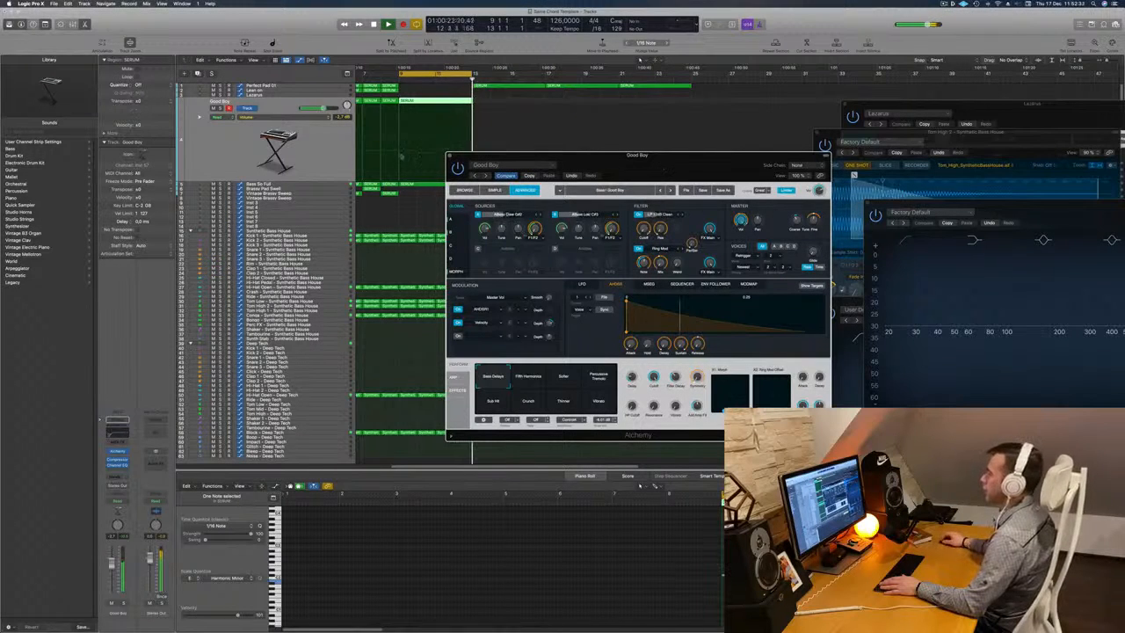
pyautogui.press('super+w')
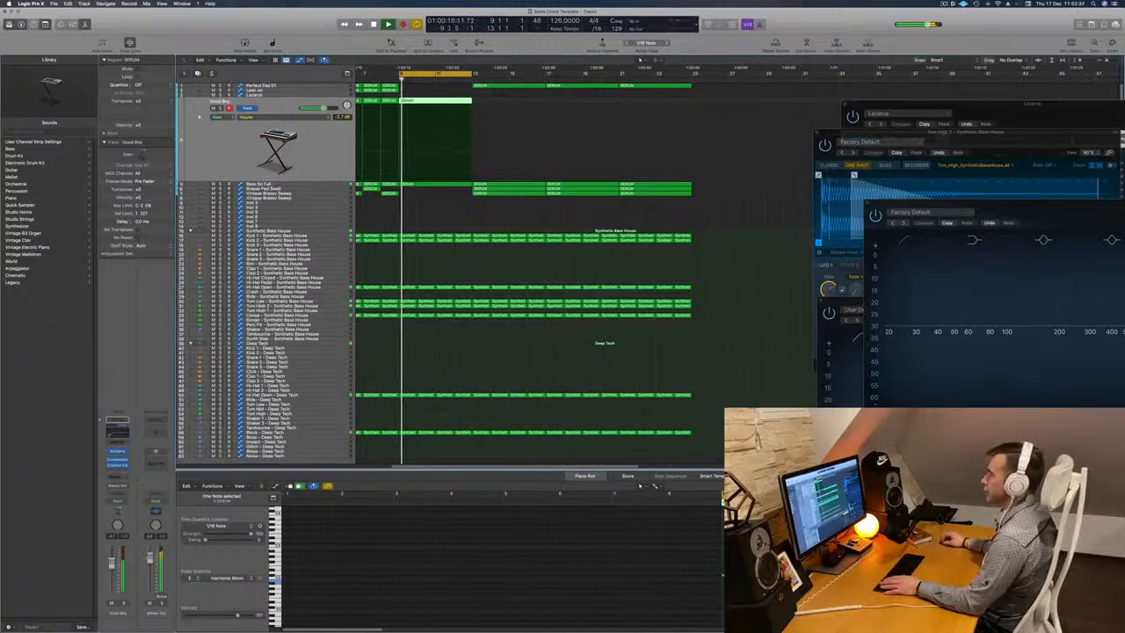
# Duplicate the empty Vintage Brassy Sweep track, move the cycle range to bars 13 to 16 and start playback there.
pyautogui.click(262, 198)
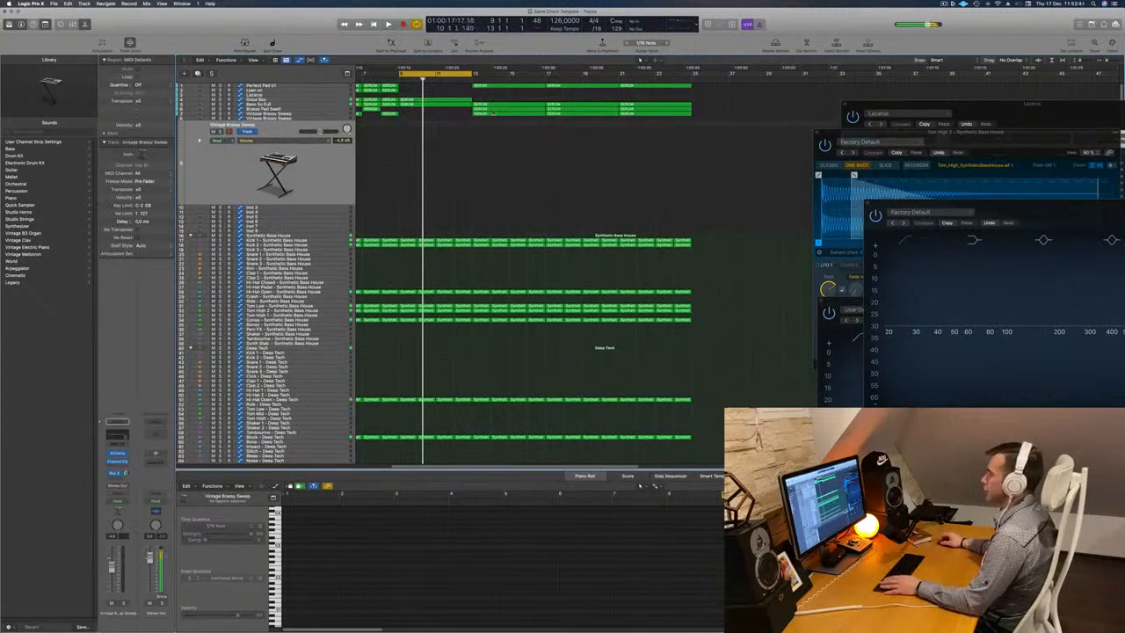
pyautogui.moveTo(442, 74); pyautogui.dragTo(517, 76)
pyautogui.press('space')
pyautogui.press('space')
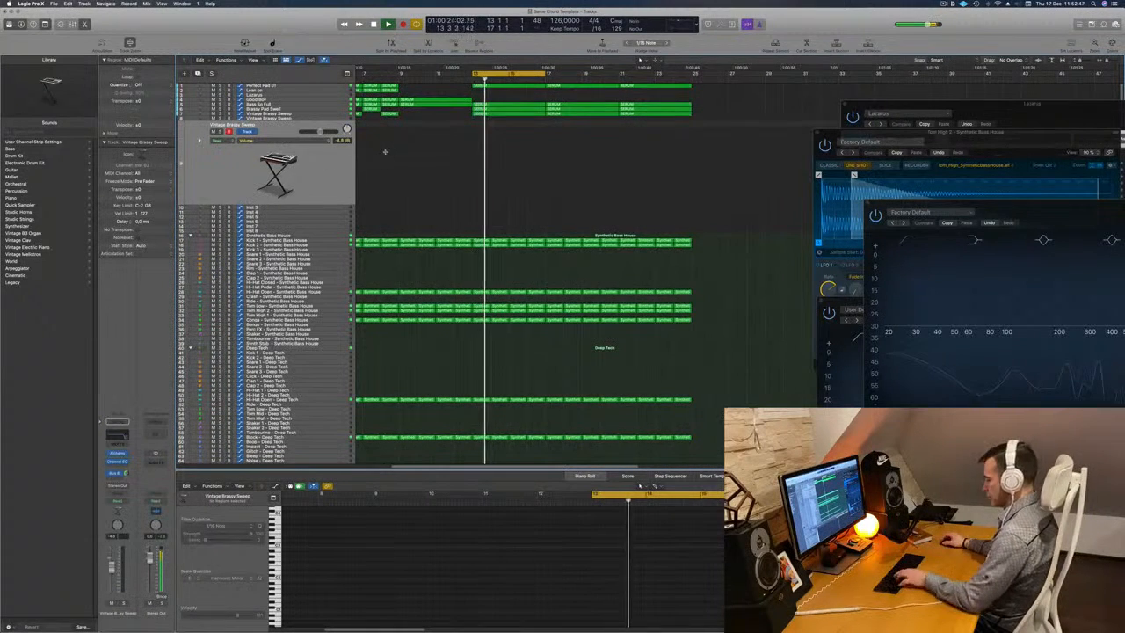
# Show Musical Typing for the newly duplicated Vintage Brassy Sweep track and switch off the 4560 Hz high-cut filter in its Channel EQ.
pyautogui.press('super+k')
pyautogui.moveTo(773, 213); pyautogui.dragTo(661, 170)
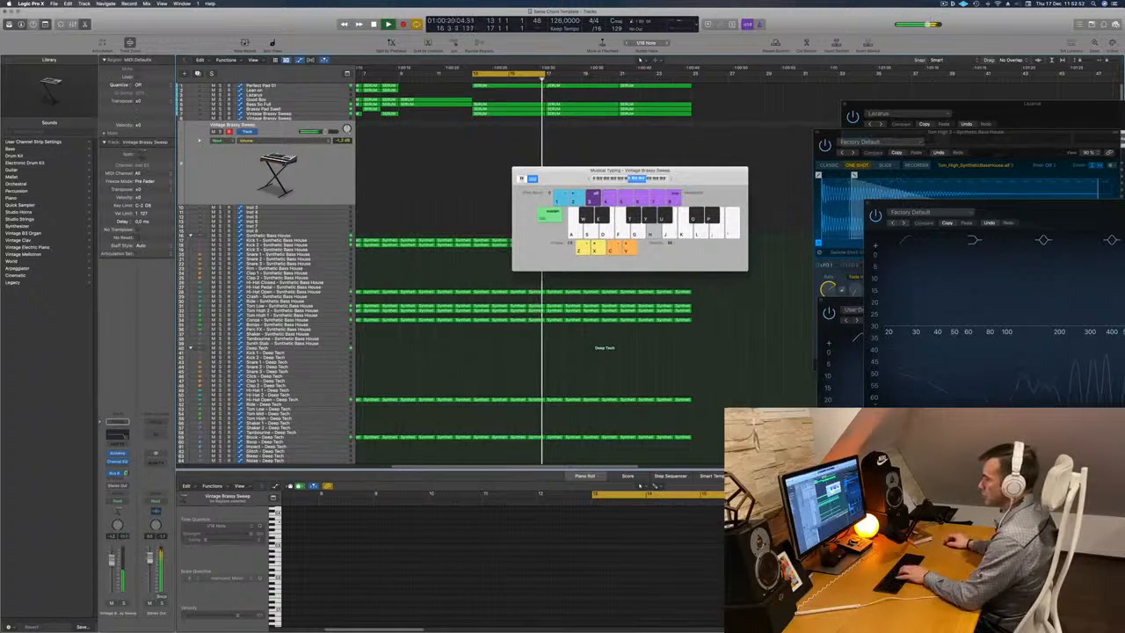
pyautogui.click(121, 437)
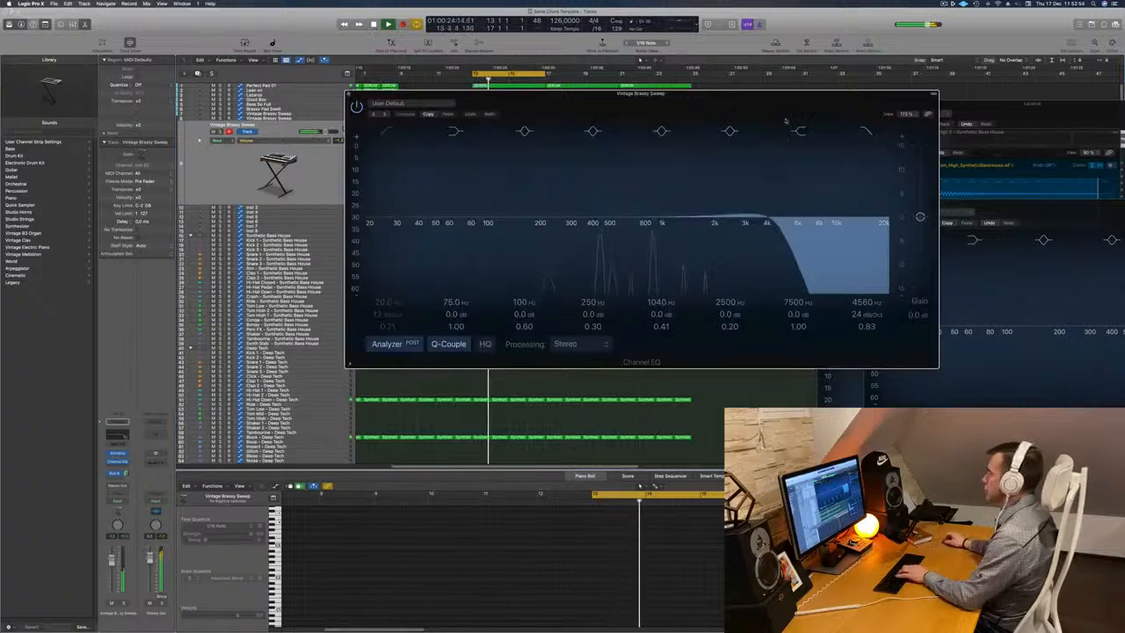
pyautogui.click(863, 136)
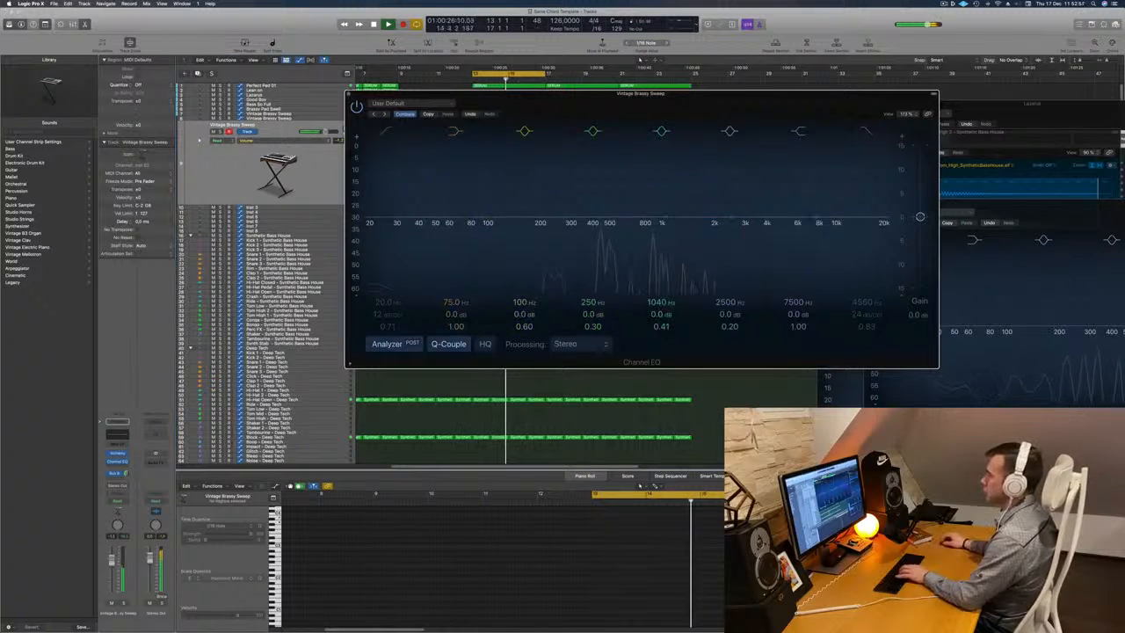
pyautogui.click(349, 95)
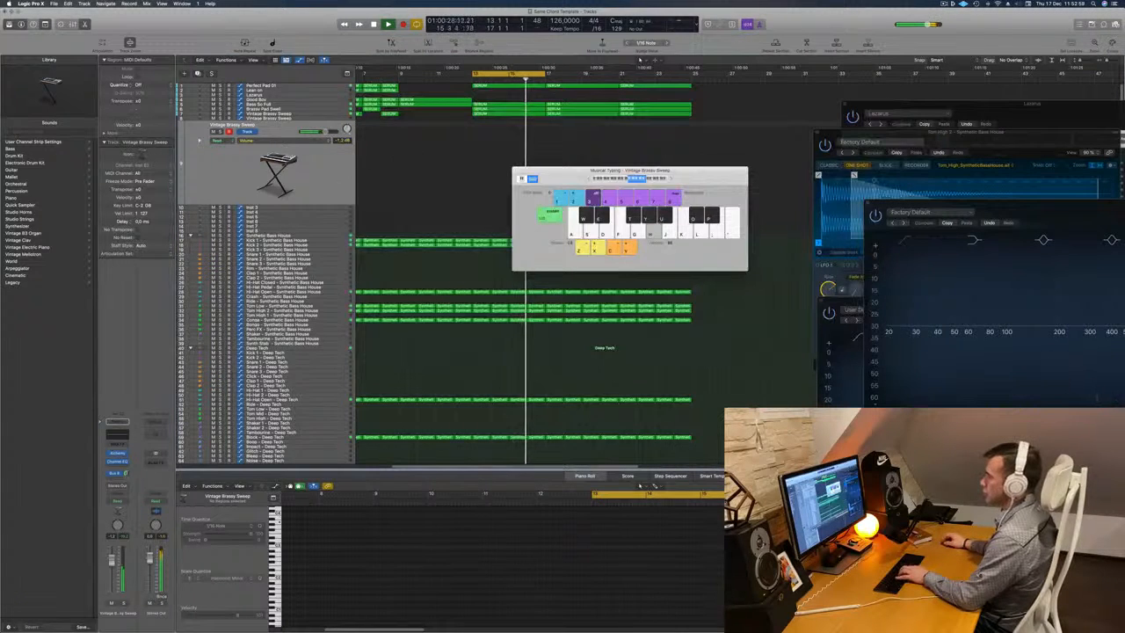
# Open the duplicated Vintage Brassy Sweep track's Alchemy instrument and move its window and the Musical Typing keyboard apart.
pyautogui.press('space')
pyautogui.press('space')
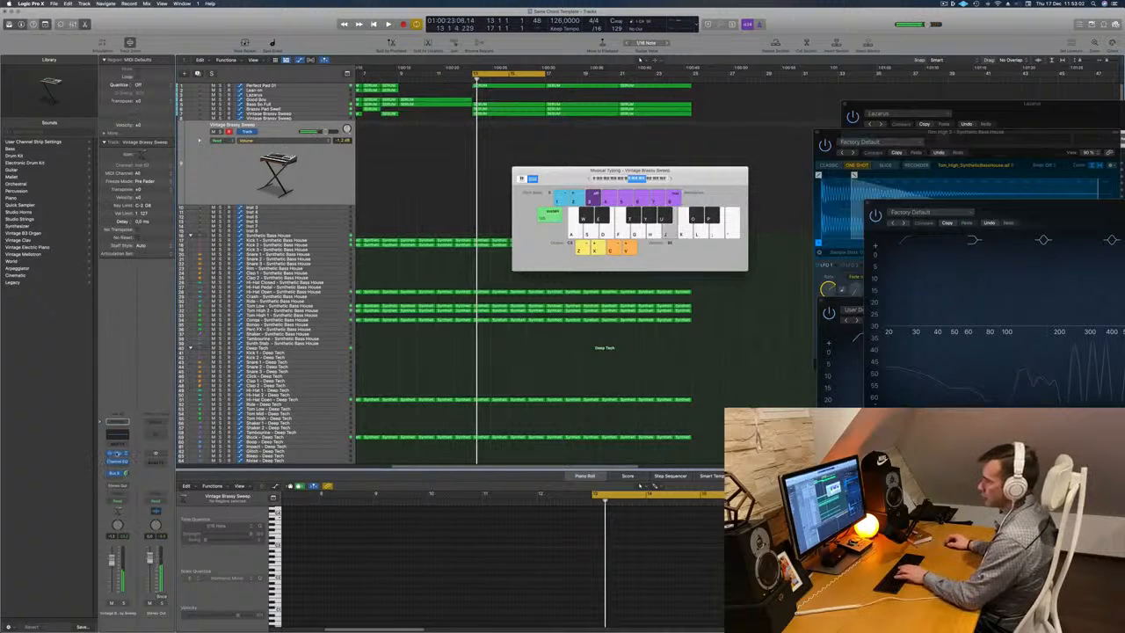
pyautogui.click(118, 453)
pyautogui.click(350, 93)
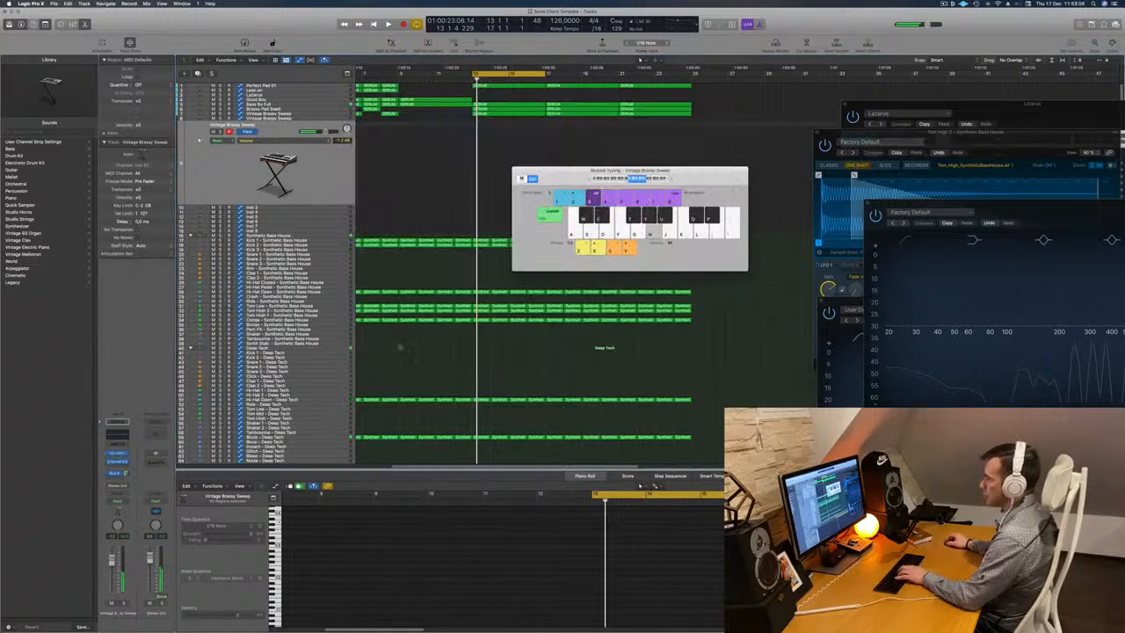
pyautogui.click(117, 453)
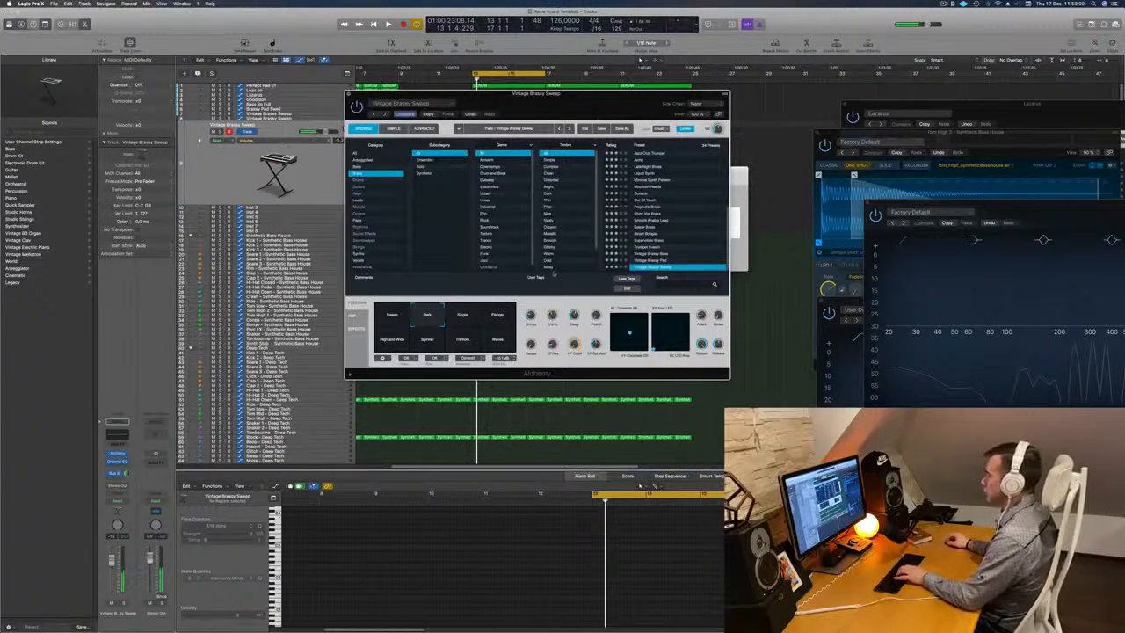
pyautogui.moveTo(563, 102); pyautogui.dragTo(775, 119)
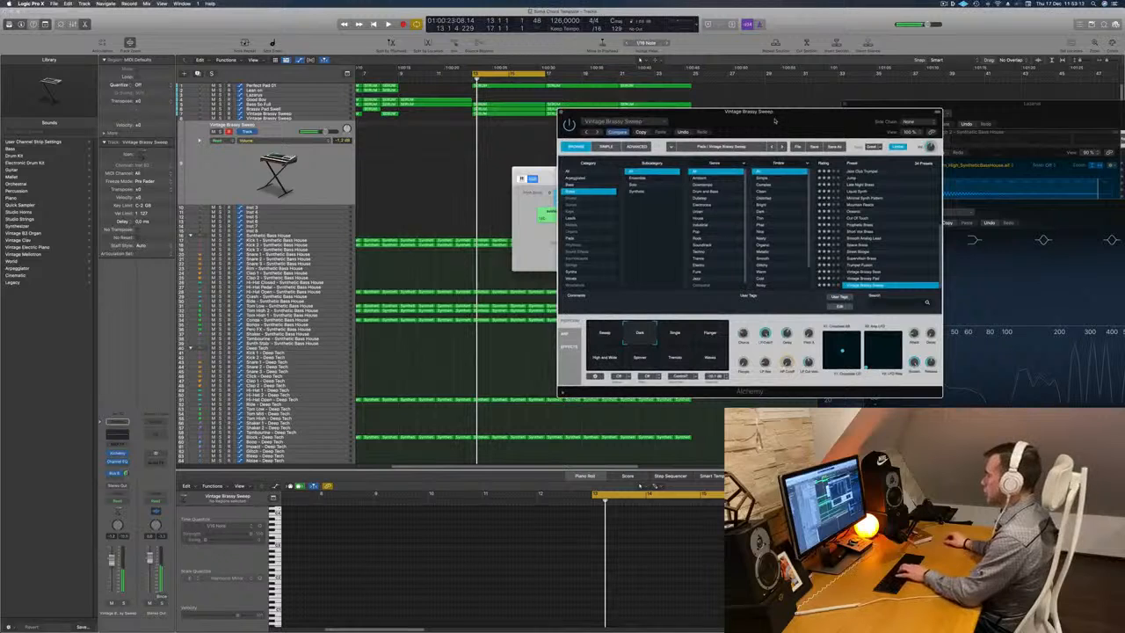
pyautogui.moveTo(765, 122); pyautogui.dragTo(846, 103)
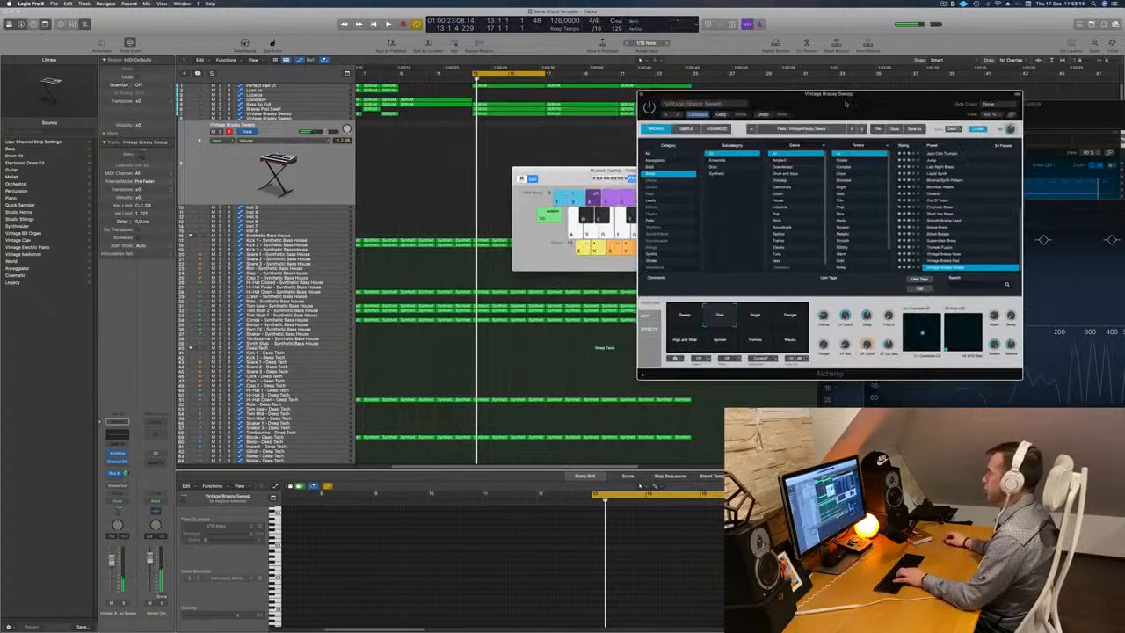
pyautogui.moveTo(598, 167); pyautogui.dragTo(575, 223)
# Start cycle playback and load the Out Of Touch brass preset in Alchemy.
pyautogui.press('space')
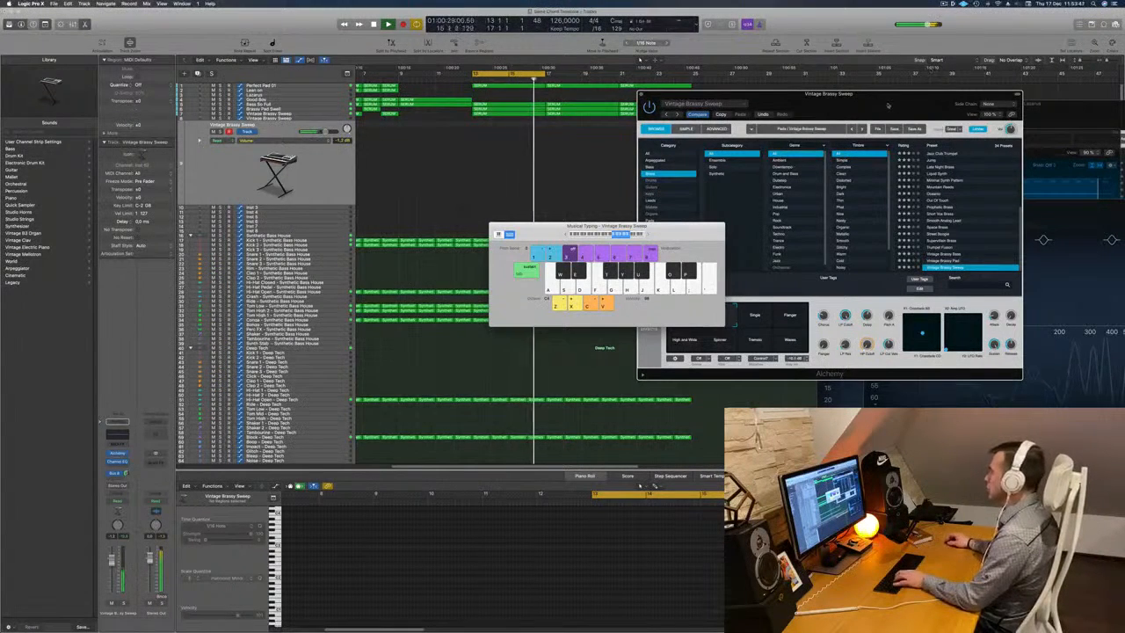
pyautogui.moveTo(887, 105); pyautogui.dragTo(914, 105)
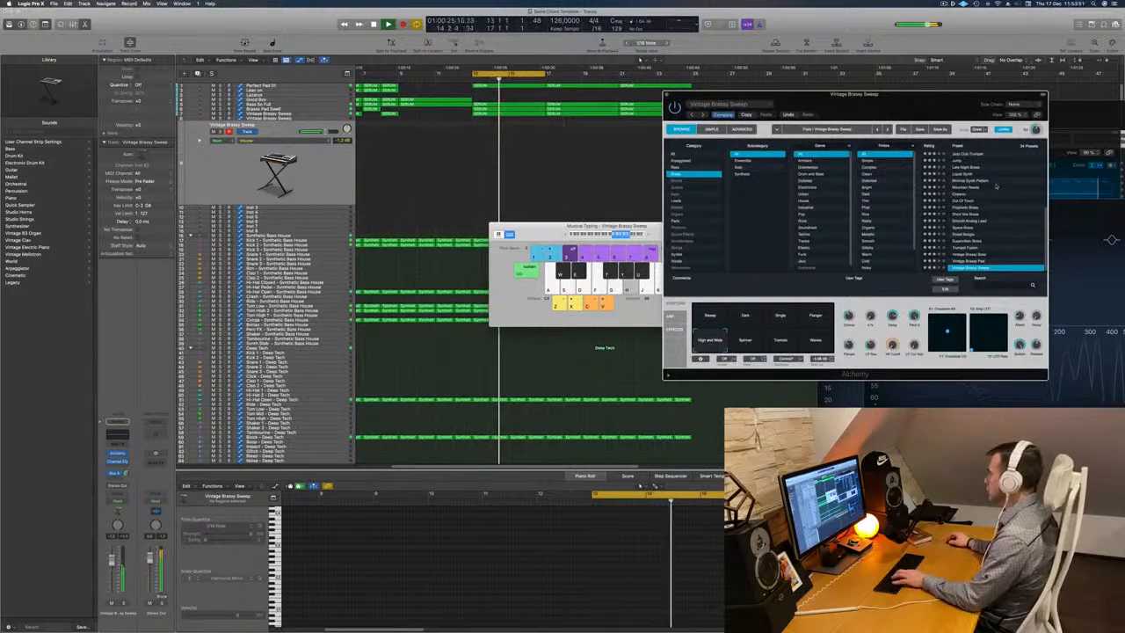
pyautogui.click(967, 201)
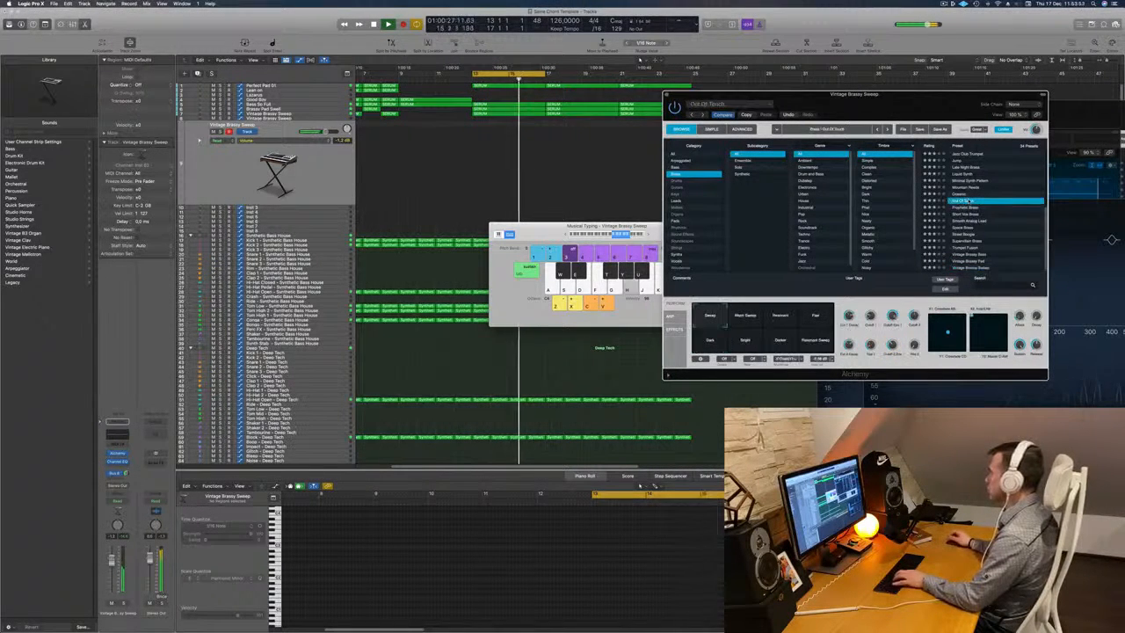
# Audition the Out Of Touch preset over the beat with short Musical Typing notes and set the keyboard octave to C3.
pyautogui.press('g')
pyautogui.press('d')
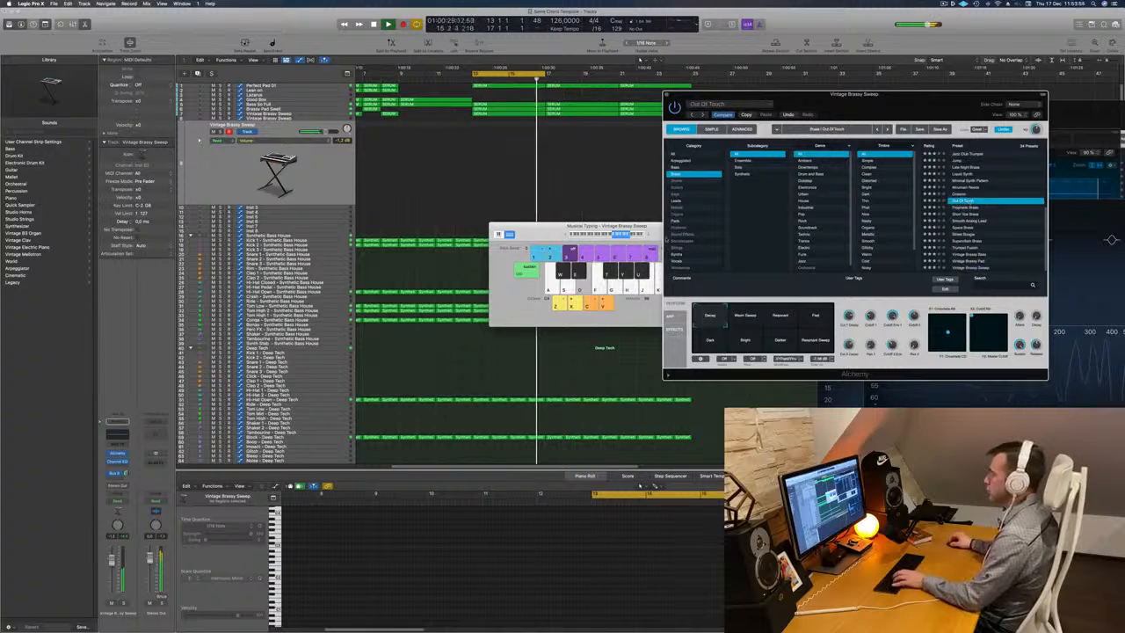
pyautogui.press('f')
pyautogui.press('g')
pyautogui.press('z')
pyautogui.click(580, 228)
pyautogui.press('d')
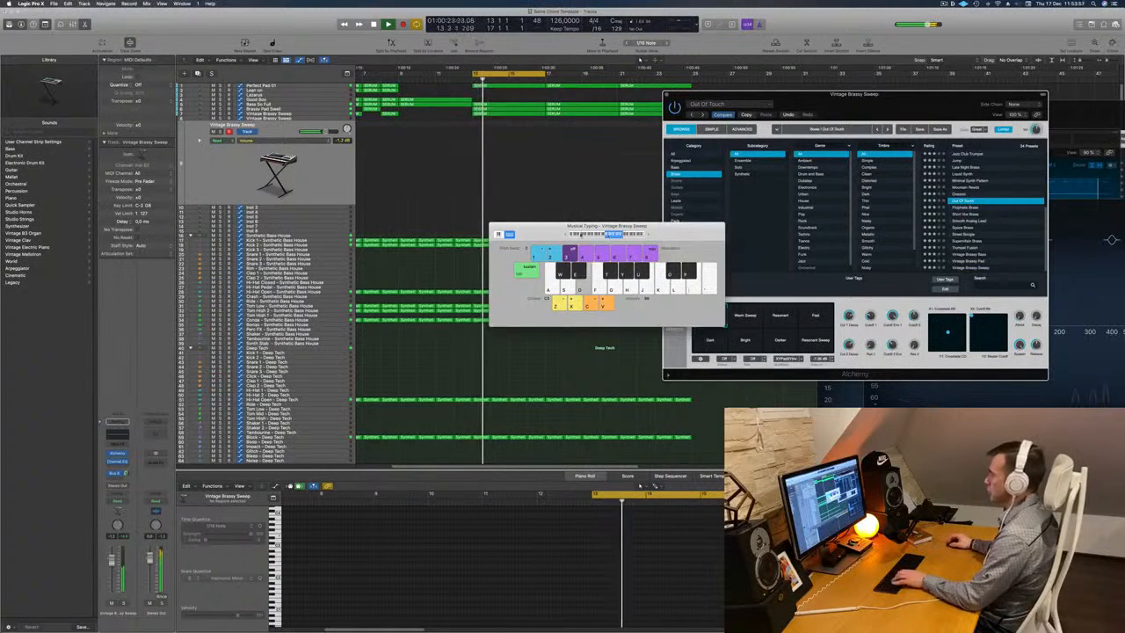
pyautogui.press('f')
pyautogui.moveTo(578, 230); pyautogui.dragTo(542, 230)
pyautogui.press('g')
pyautogui.click(530, 234)
pyautogui.press('d')
pyautogui.press('f')
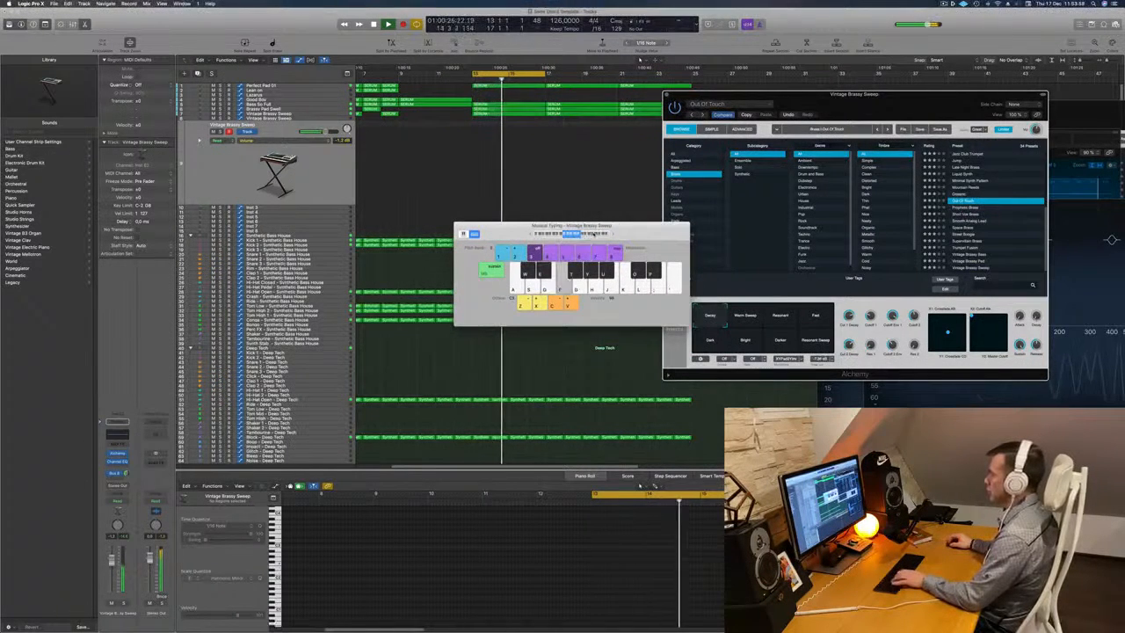
pyautogui.press('g')
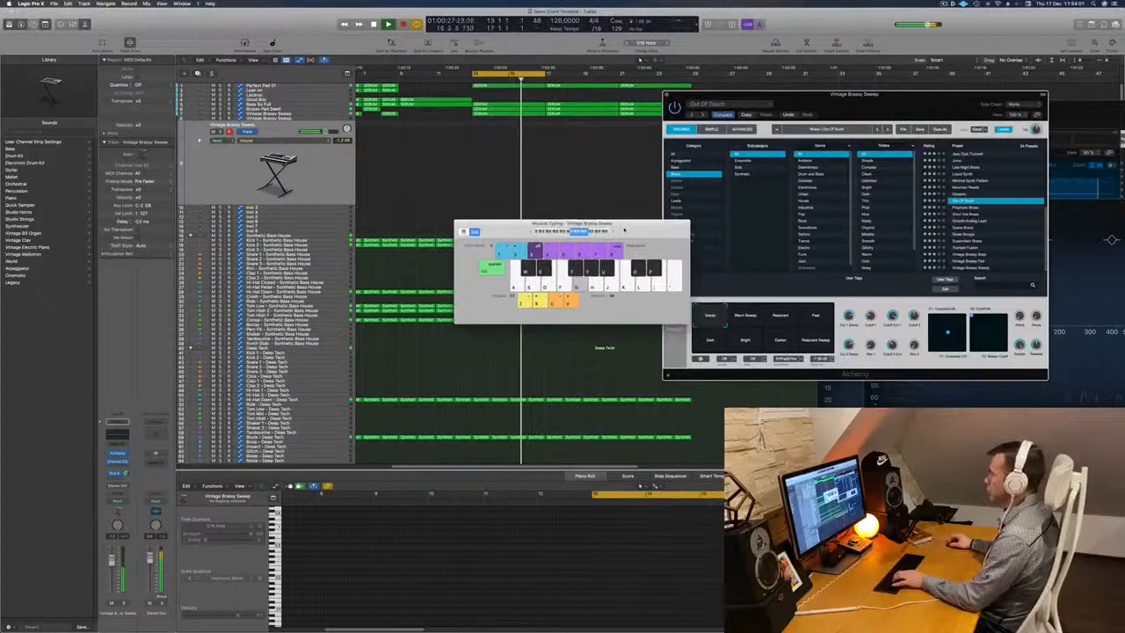
pyautogui.moveTo(614, 234); pyautogui.dragTo(636, 218)
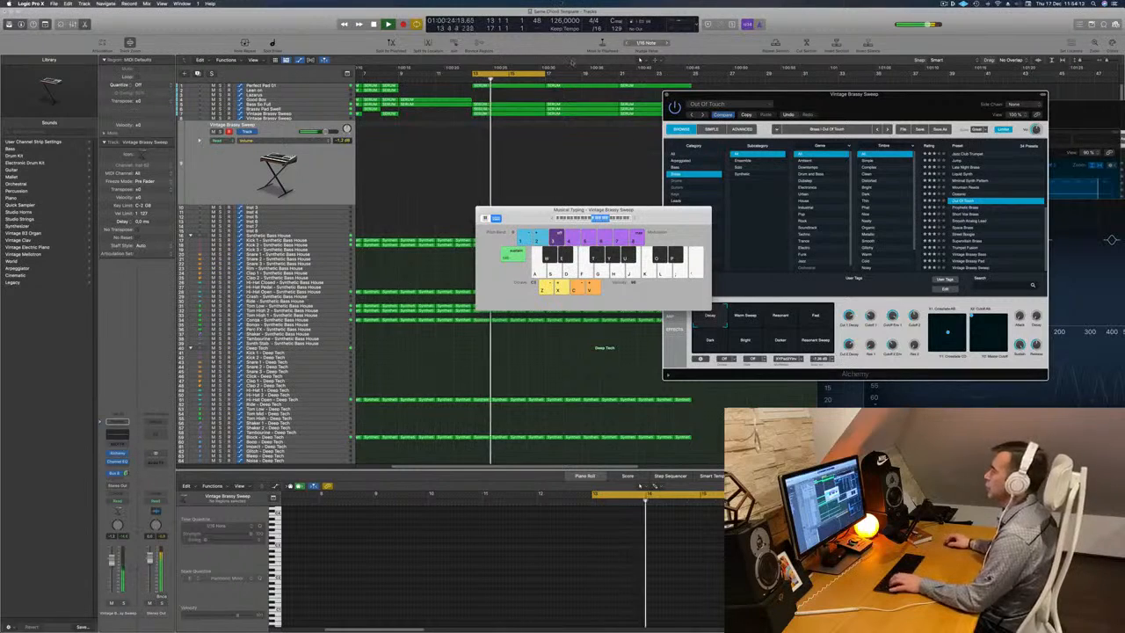
# Extend the cycle range through bar 24 and record a melody of repeated E notes with short drops to D and C on the new track.
pyautogui.moveTo(550, 73); pyautogui.dragTo(692, 75)
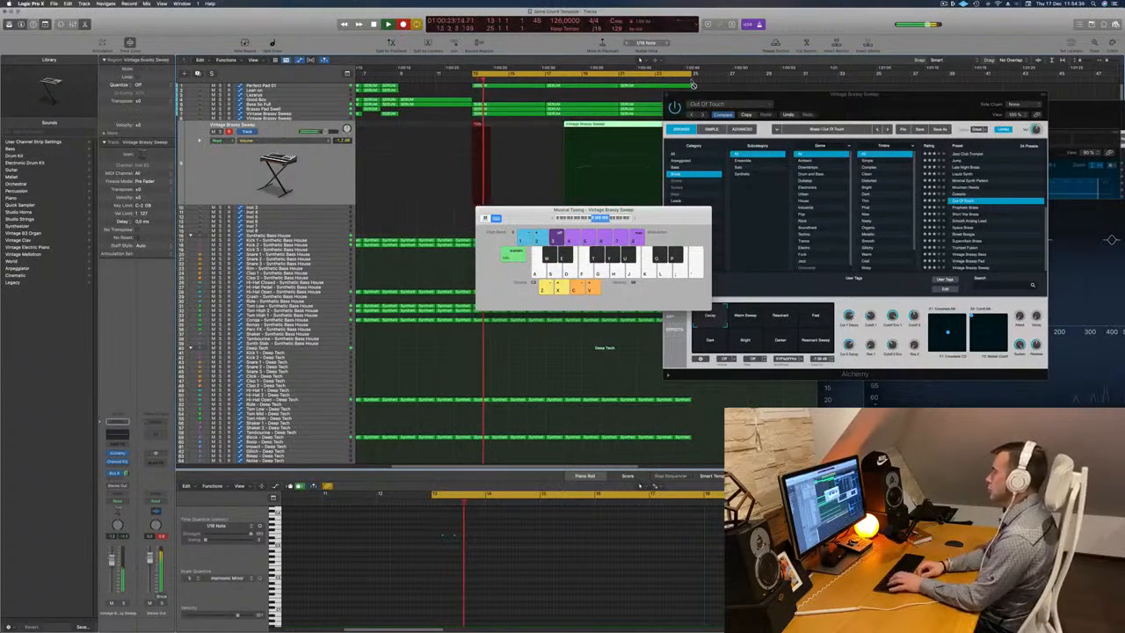
pyautogui.press('d')
pyautogui.press('s')
pyautogui.press('a')
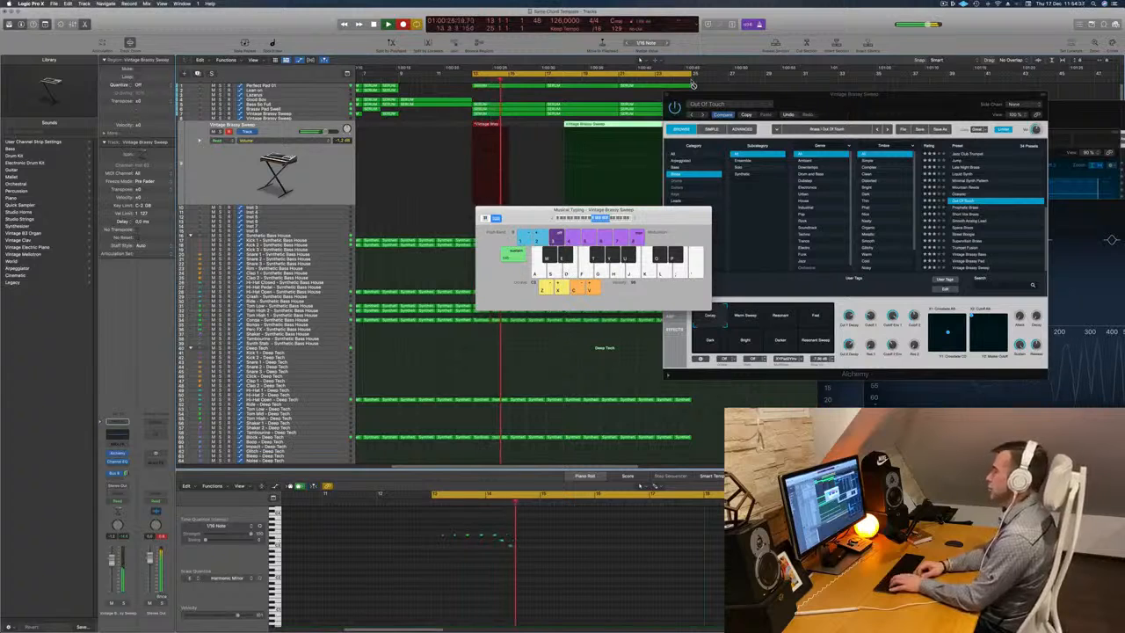
pyautogui.press('d')
pyautogui.press('d')
pyautogui.press('d')
pyautogui.press('d')
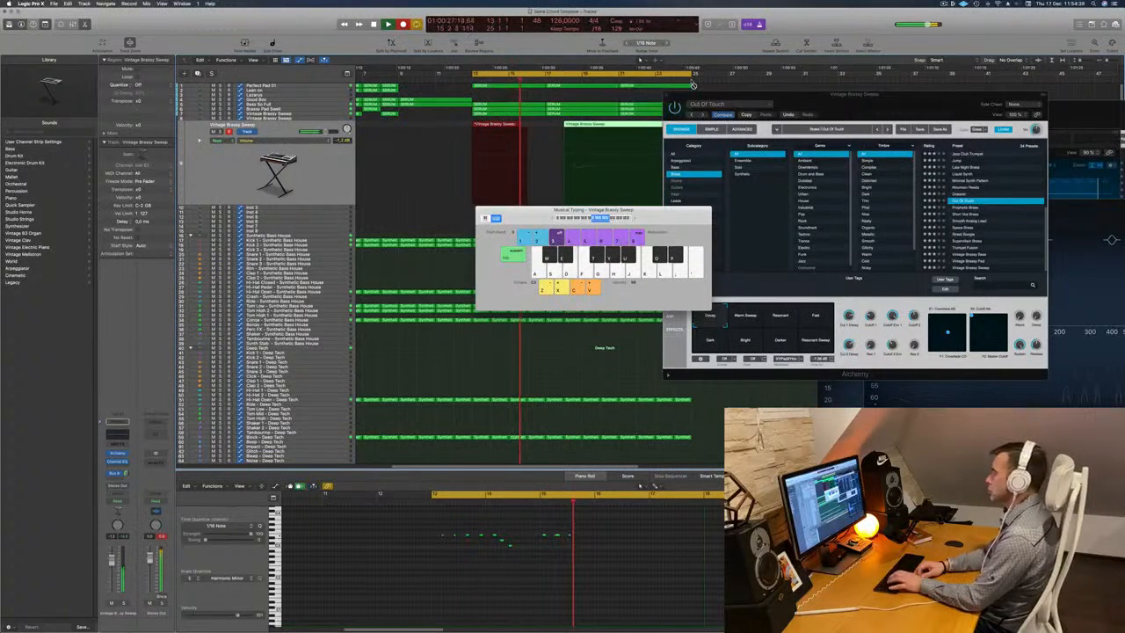
pyautogui.press('a')
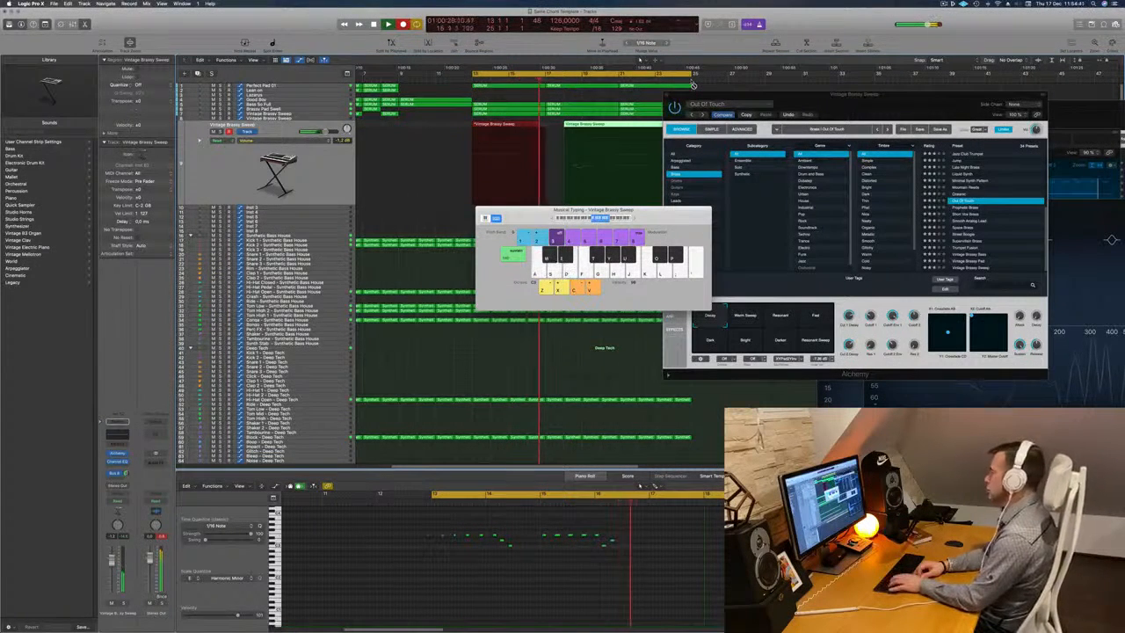
pyautogui.press('d')
pyautogui.press('d')
pyautogui.press('d')
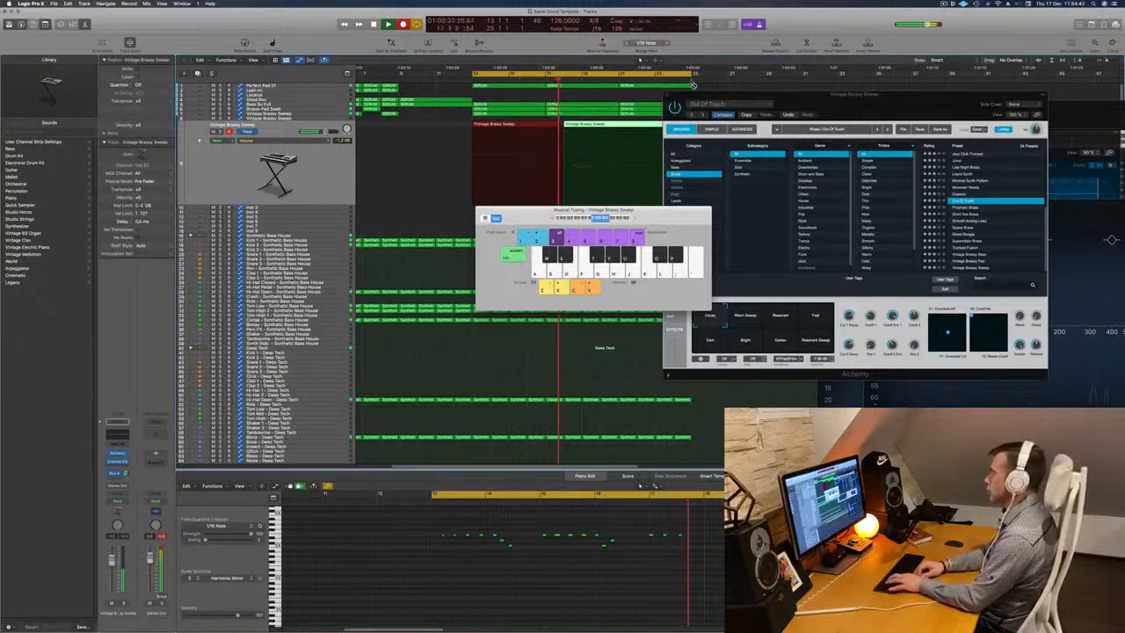
pyautogui.press('s')
pyautogui.press('w')
pyautogui.press('a')
pyautogui.press('space')
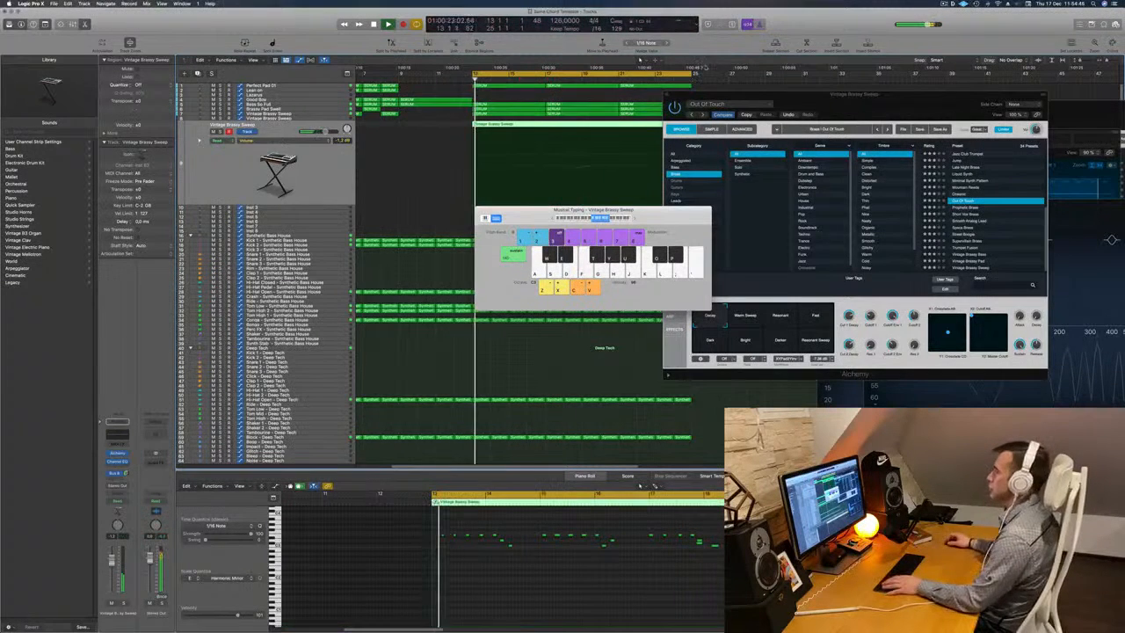
# Shift the two lower notes in bar 14 of the recording slightly later and raise the first one to the repeated notes' pitch.
pyautogui.press('space')
pyautogui.click(479, 589)
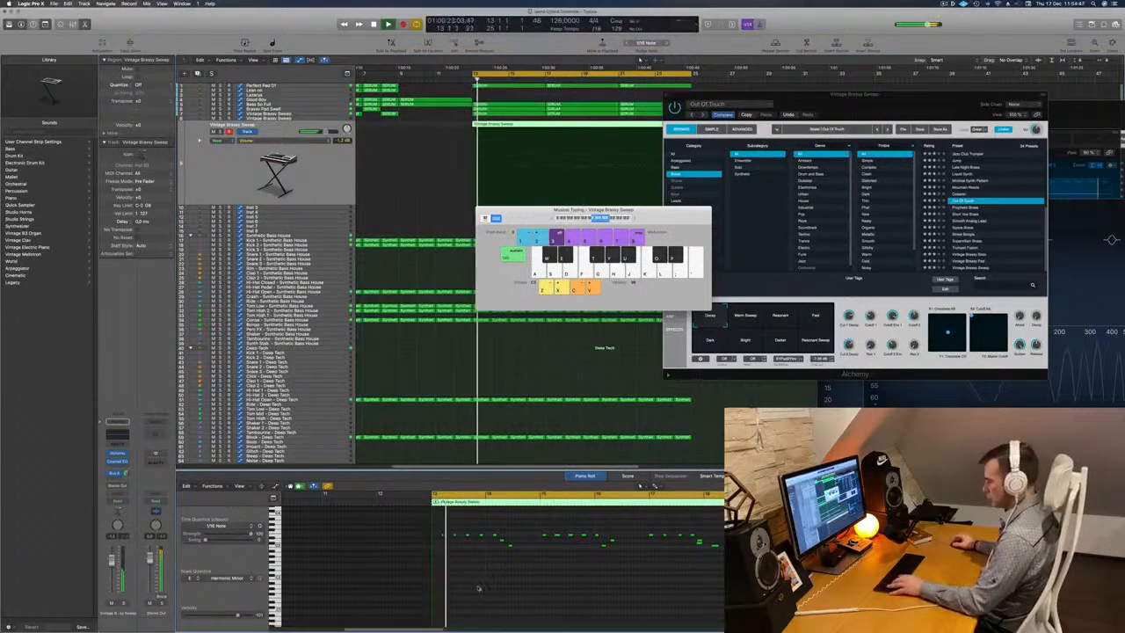
pyautogui.hscroll(3, 464, 577)
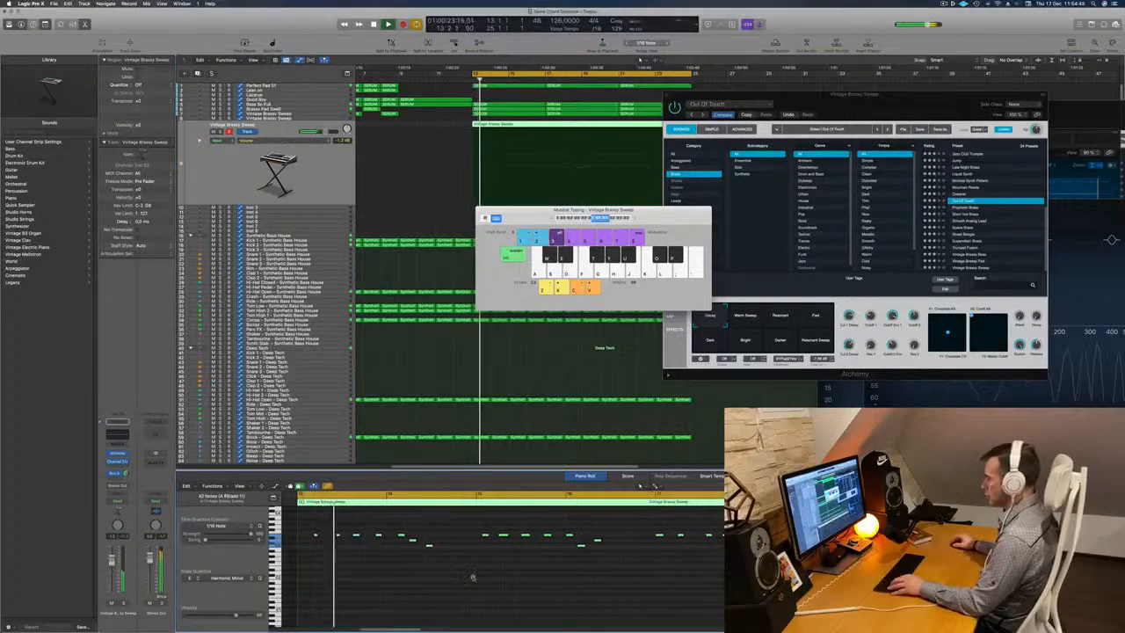
pyautogui.hscroll(3, 417, 567)
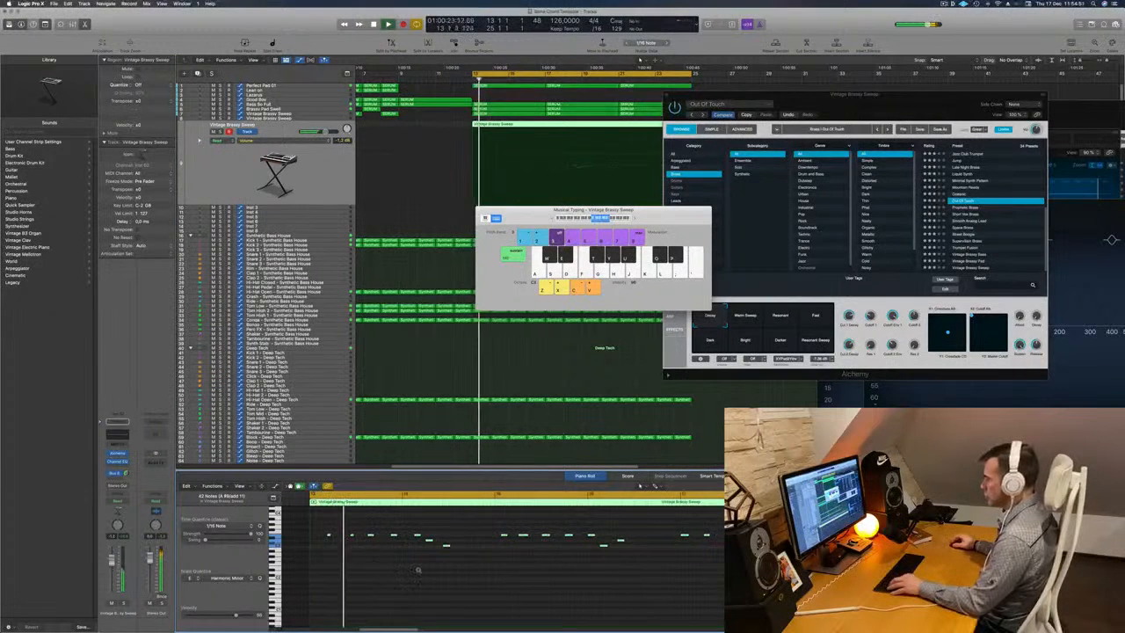
pyautogui.hscroll(-1, 418, 572)
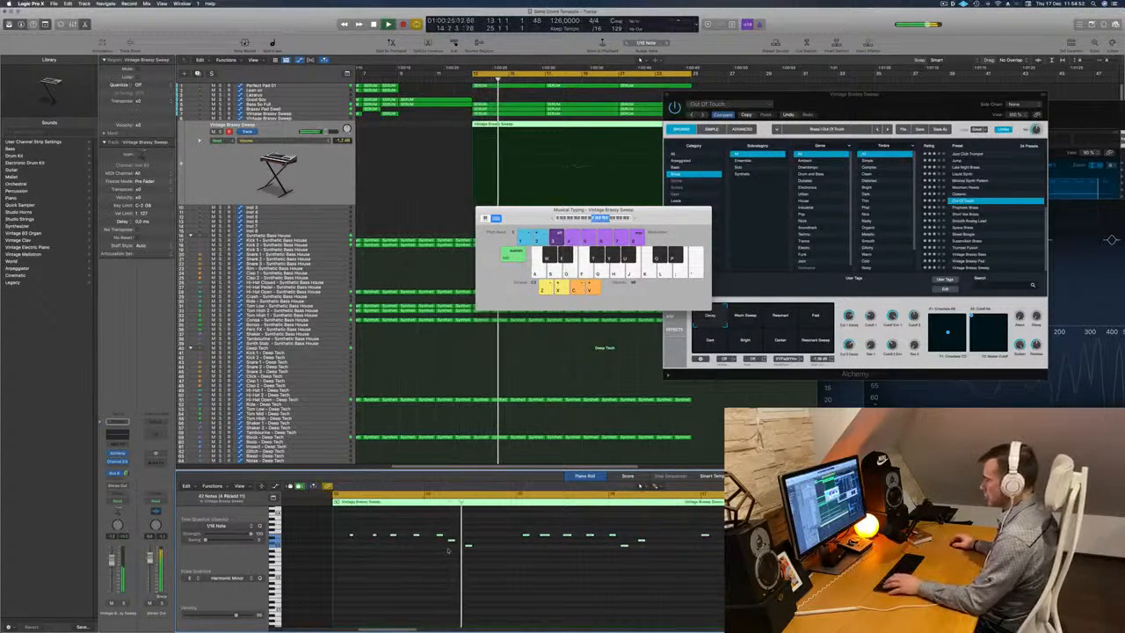
pyautogui.moveTo(451, 538); pyautogui.dragTo(489, 552)
pyautogui.press('space')
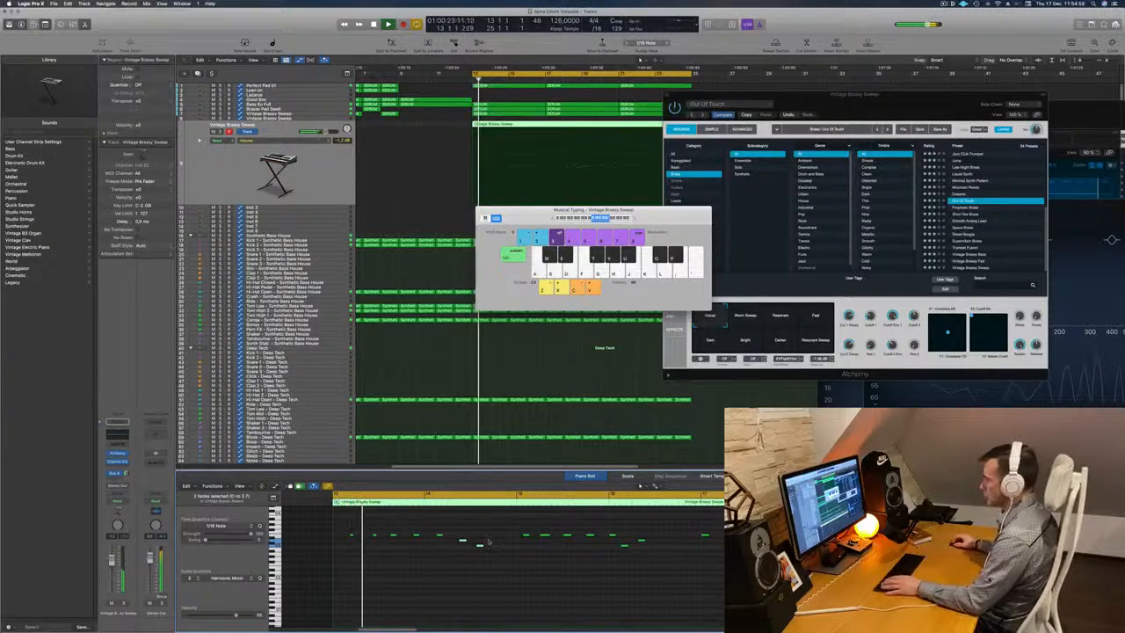
pyautogui.click(479, 545)
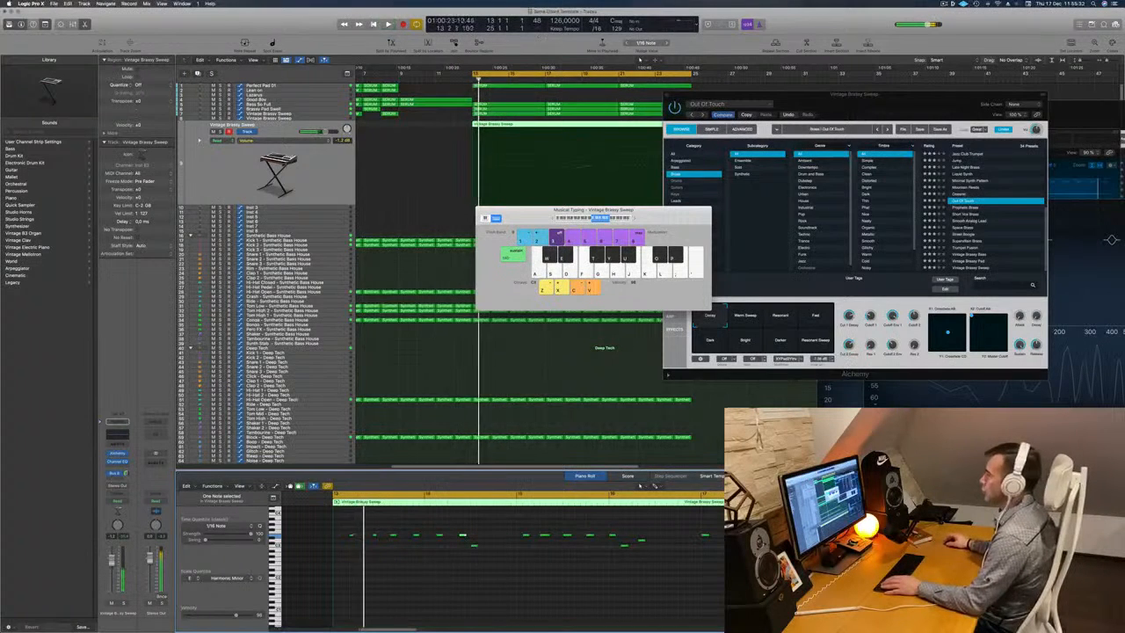
# Delete everything after the first bar of the recorded Vintage Brassy Sweep region and replay the remaining bar 13.
pyautogui.moveTo(526, 216); pyautogui.dragTo(757, 210)
pyautogui.press('space')
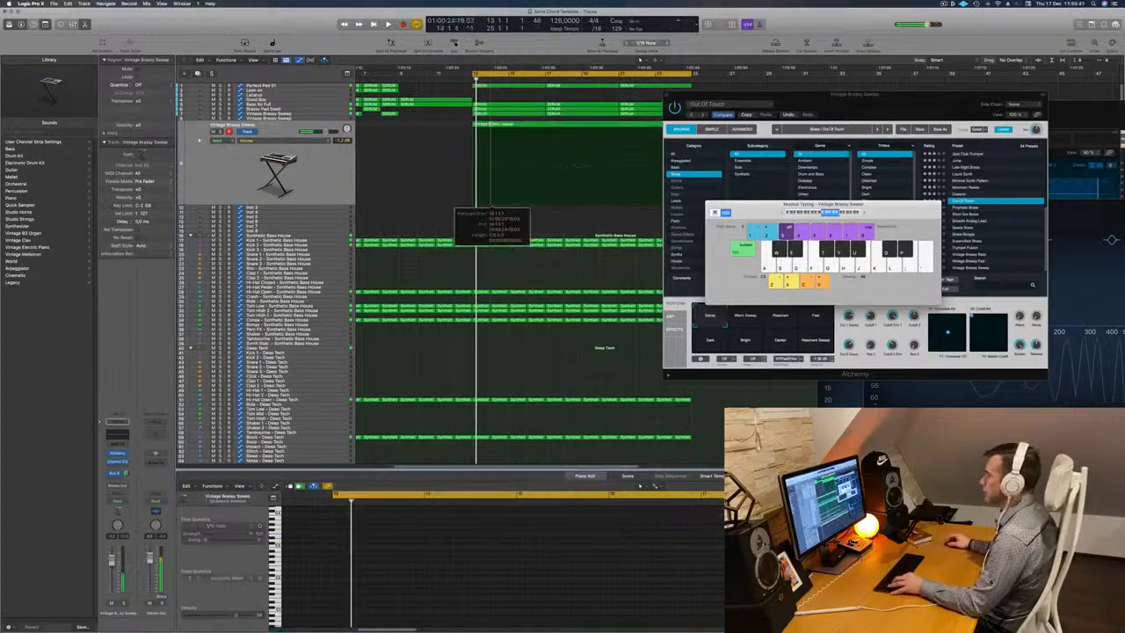
pyautogui.press('Delete')
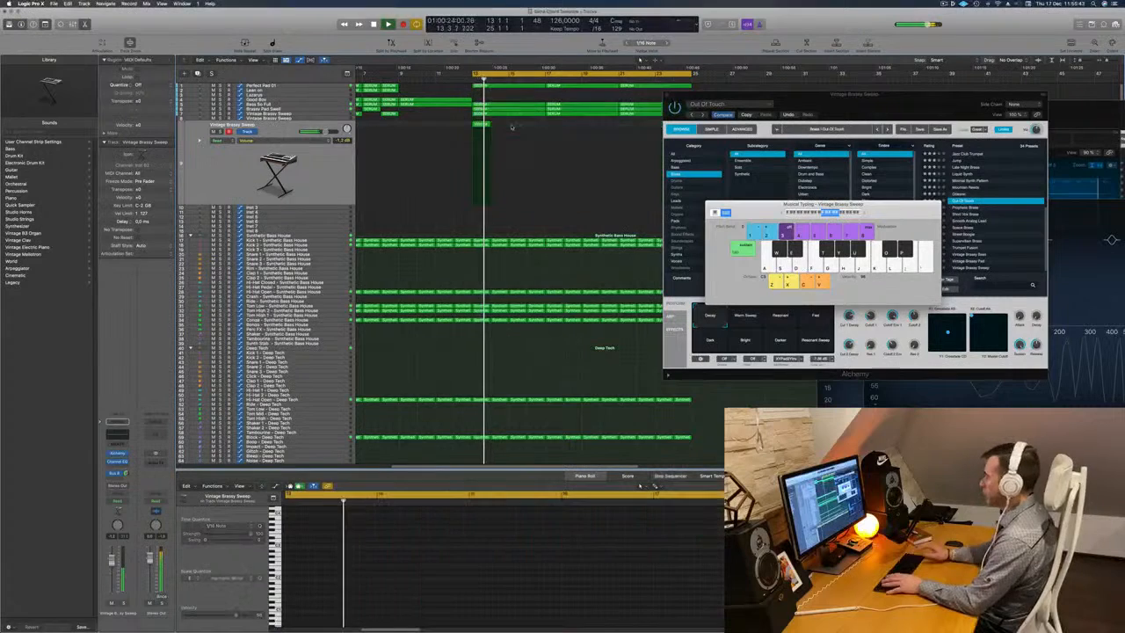
pyautogui.press('space')
pyautogui.press('space')
pyautogui.press('super+z')
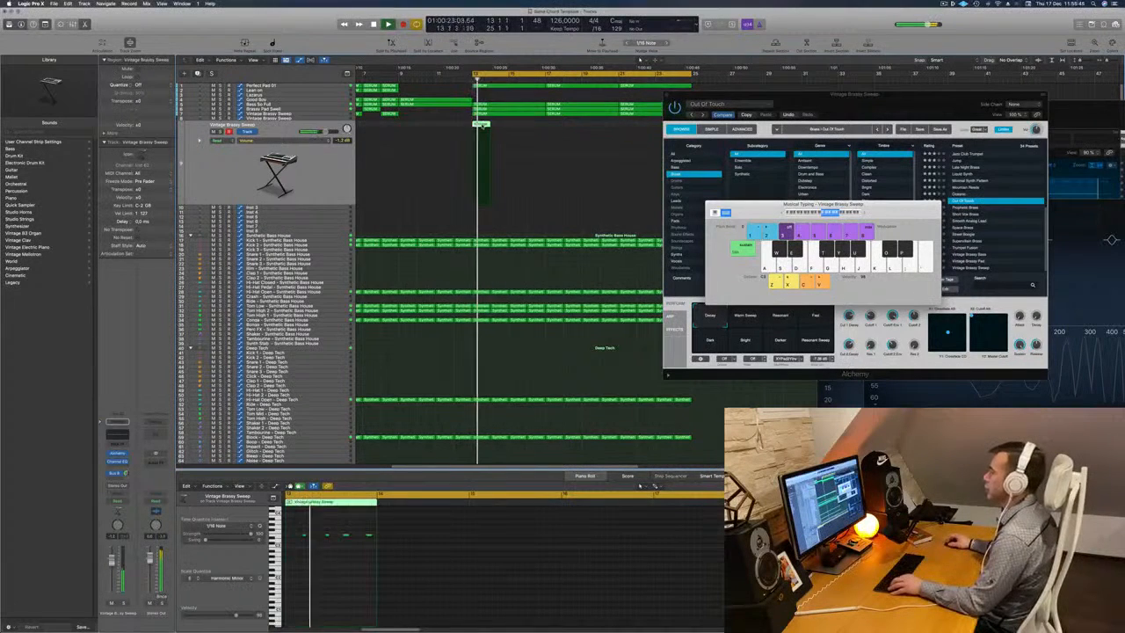
# Copy the one-bar Vintage Brassy Sweep region repeatedly to fill bars 13 to 24 and delete the surplus copies beyond bar 24.
pyautogui.moveTo(481, 132); pyautogui.dragTo(569, 131)
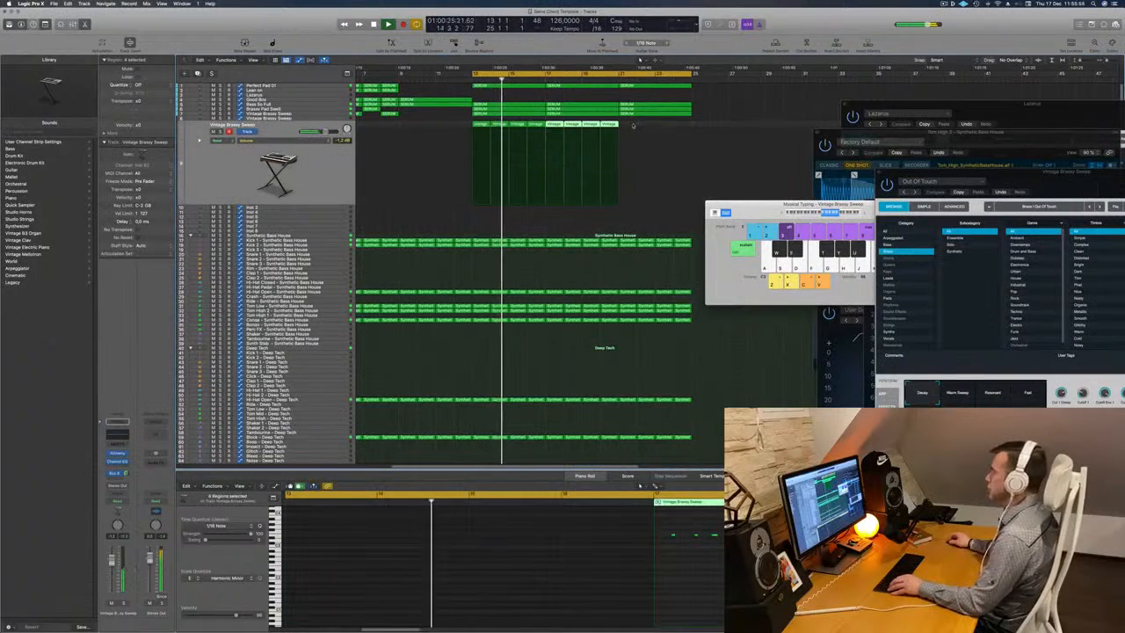
pyautogui.click(422, 125)
pyautogui.moveTo(480, 125); pyautogui.dragTo(631, 133)
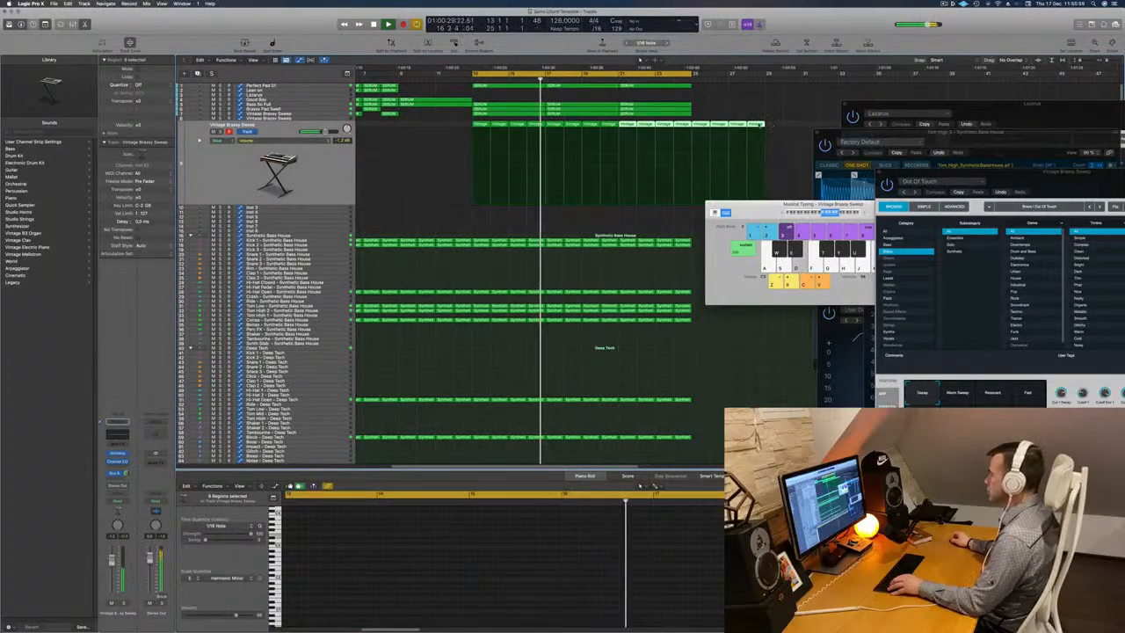
pyautogui.moveTo(769, 119); pyautogui.dragTo(704, 127)
pyautogui.press('BackSpace')
pyautogui.press('Return')
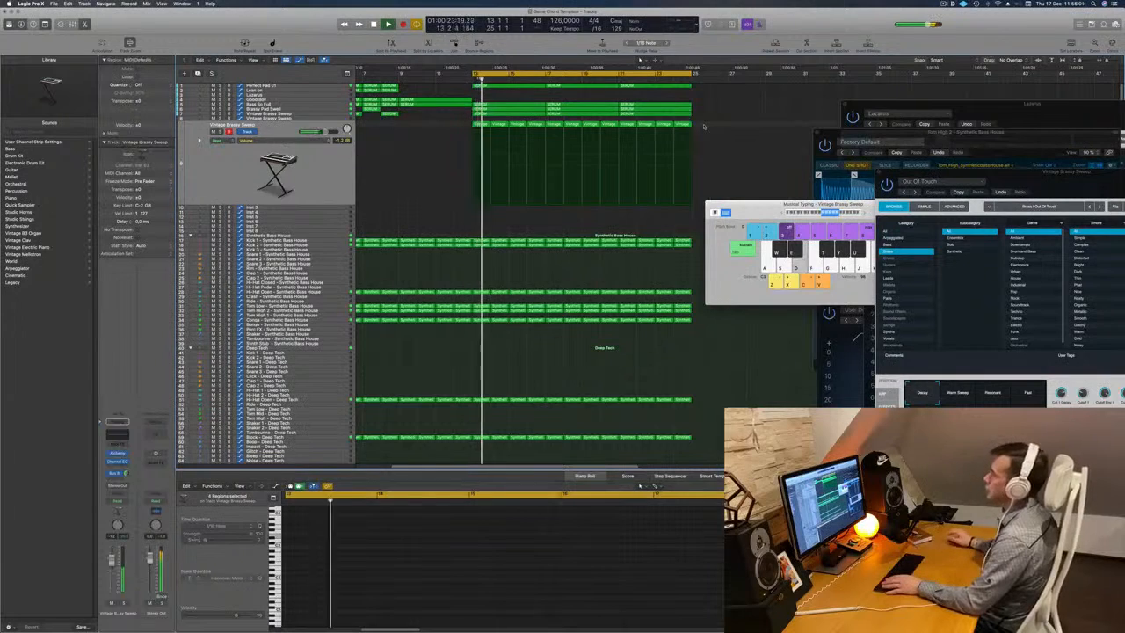
# Select the Perfect Pad 01 track to show its chords in the piano roll and restart cycle playback from bar 13.
pyautogui.click(943, 4)
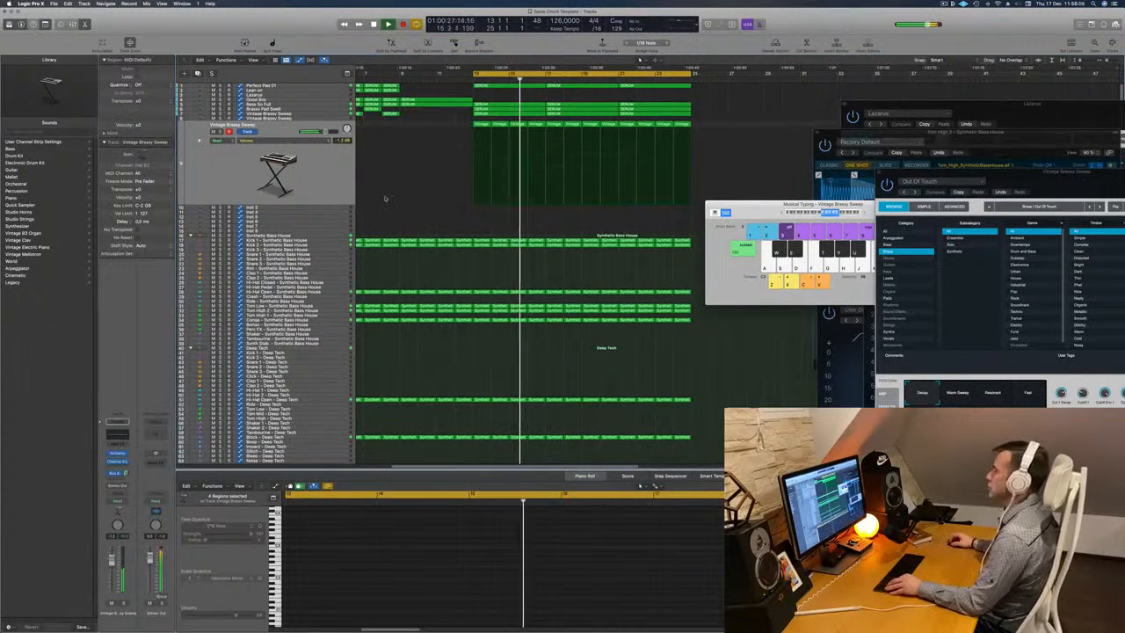
pyautogui.hscroll(-3, 421, 198)
pyautogui.scroll(1, 435, 199)
pyautogui.hscroll(1, 427, 207)
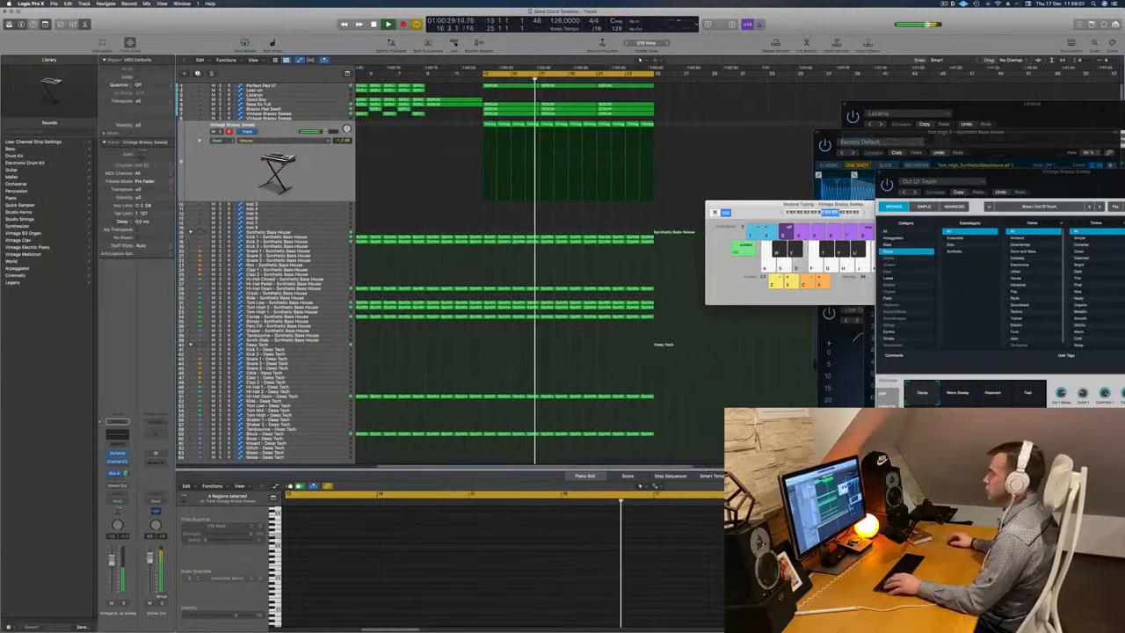
pyautogui.click(305, 184)
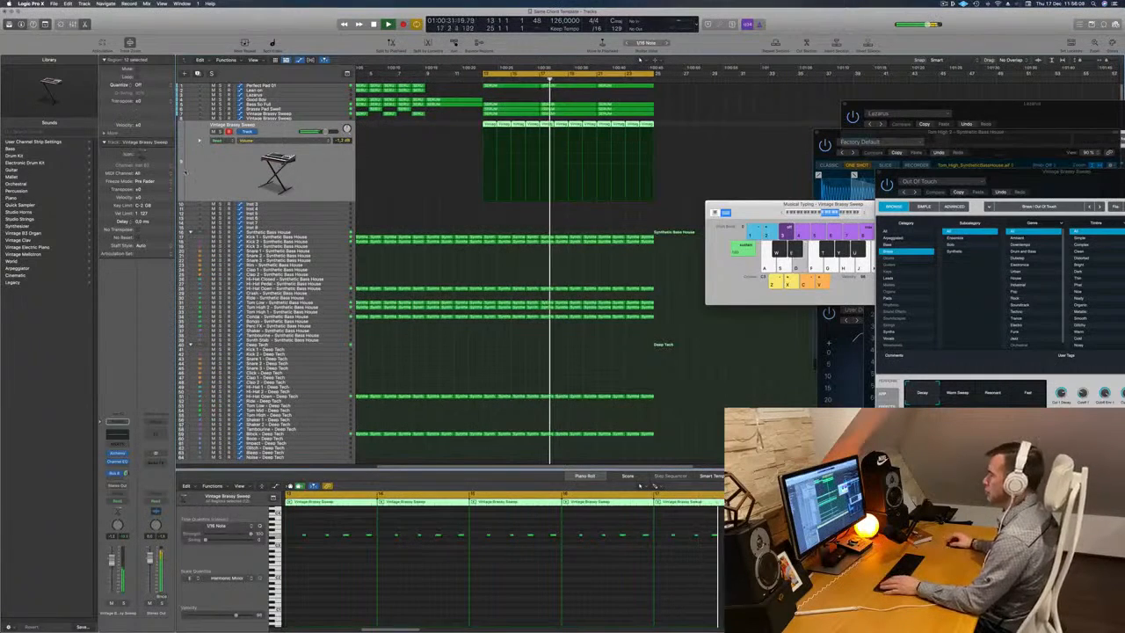
pyautogui.press('space')
pyautogui.press('space')
pyautogui.click(297, 86)
pyautogui.press('space')
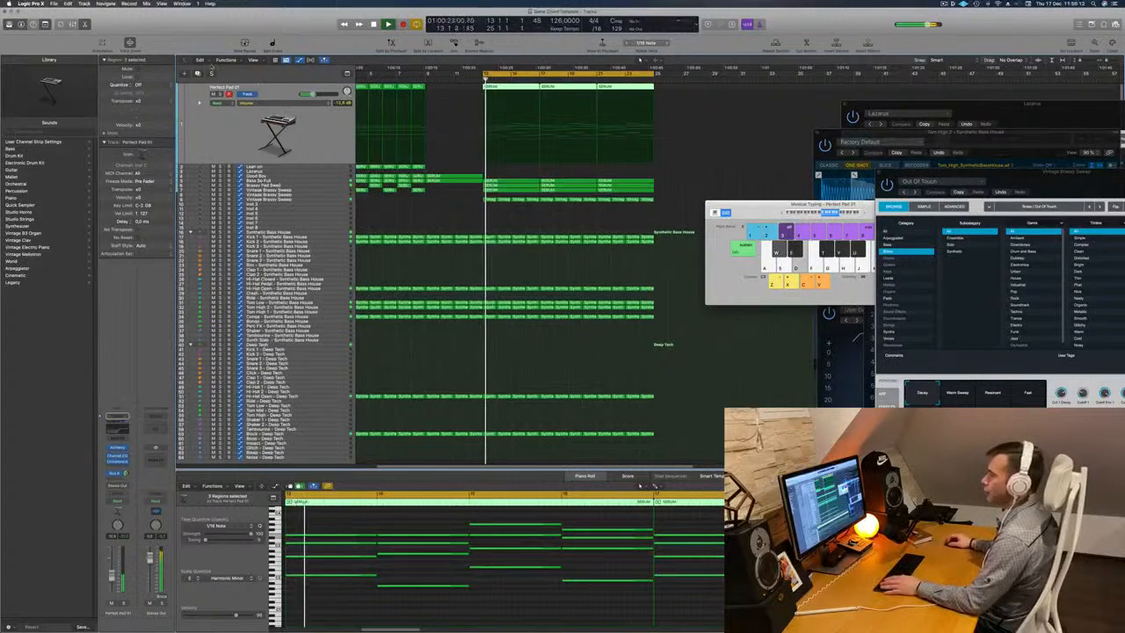
# Duplicate the Perfect Pad 01 track and copy its regions from bars 13 to 24 onto the new track, restarting playback.
pyautogui.click(440, 119)
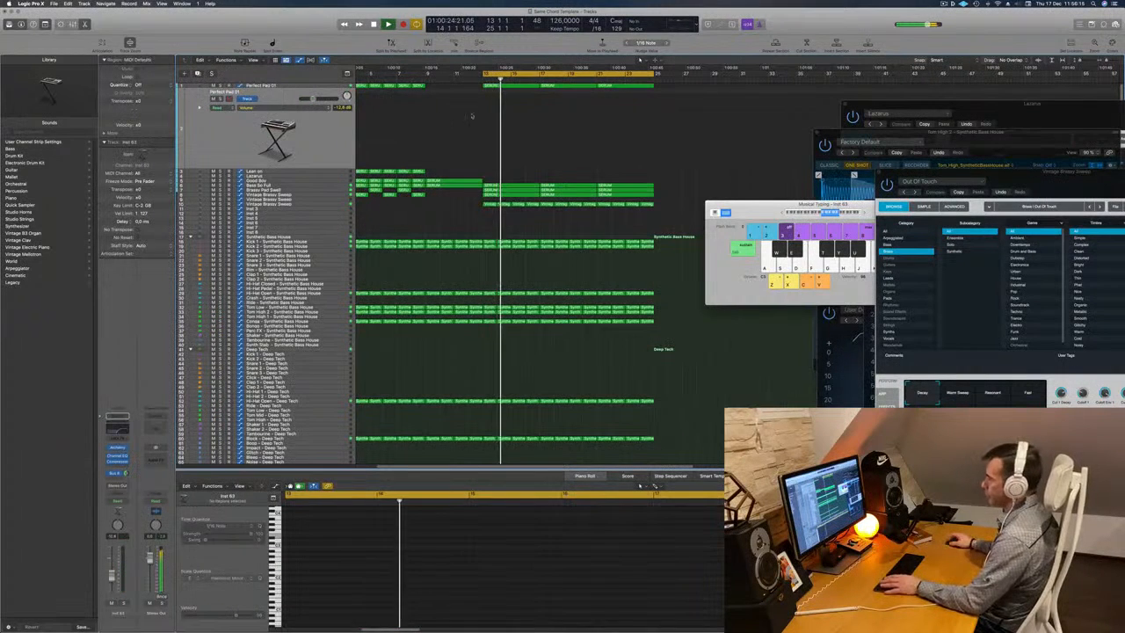
pyautogui.click(527, 86)
pyautogui.moveTo(497, 87); pyautogui.dragTo(498, 113)
pyautogui.press('space')
pyautogui.press('space')
pyautogui.press('space')
pyautogui.press('space')
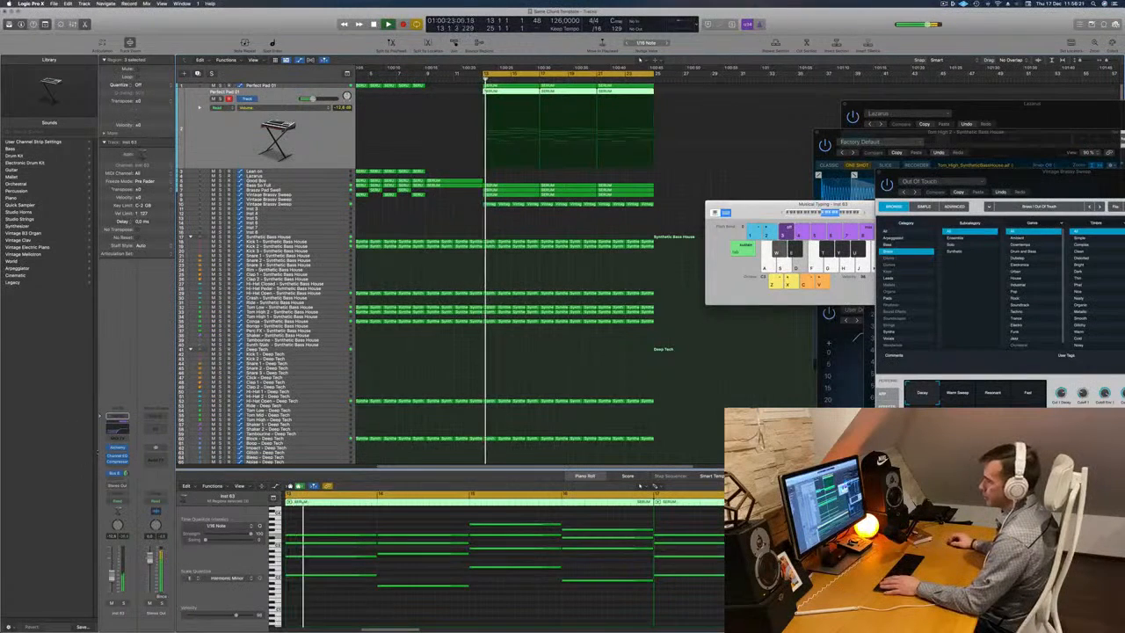
# Lower the duplicate track's Channel EQ low cut to 56.5 Hz and bypass the EQ, restarting playback to hear the pad.
pyautogui.click(113, 431)
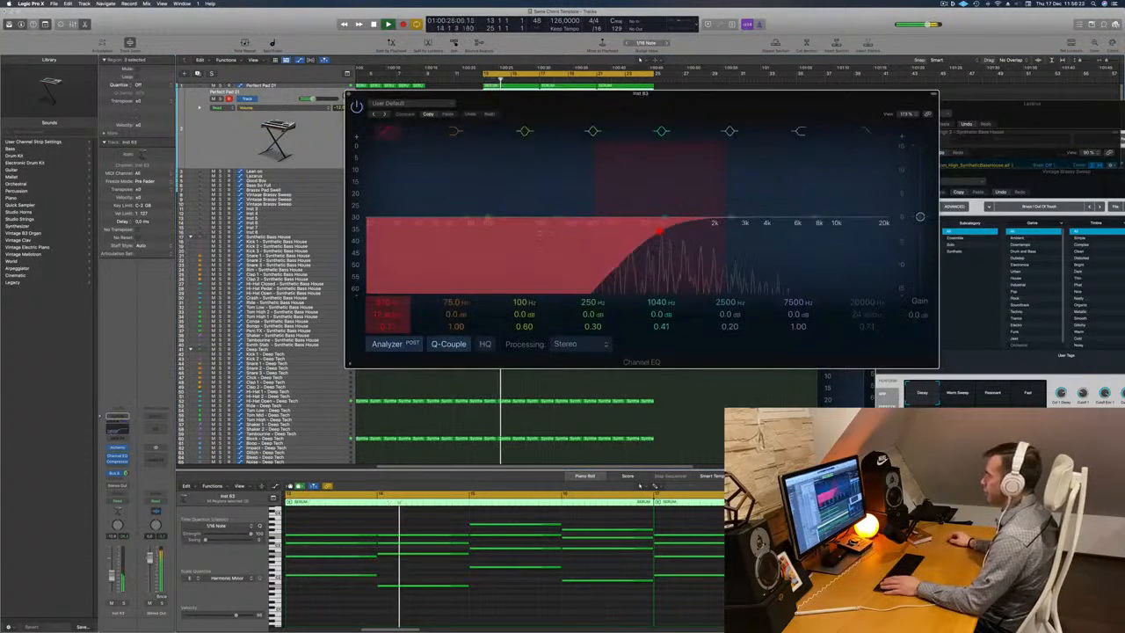
pyautogui.moveTo(646, 186); pyautogui.dragTo(427, 185)
pyautogui.click(356, 105)
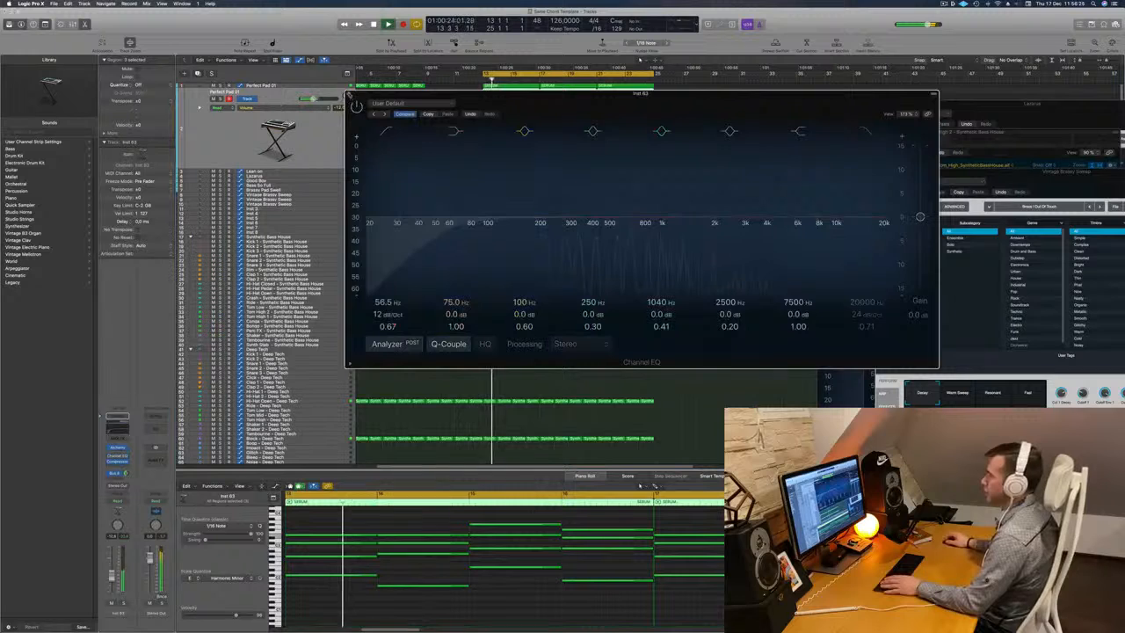
pyautogui.click(349, 94)
pyautogui.press('space')
pyautogui.press('space')
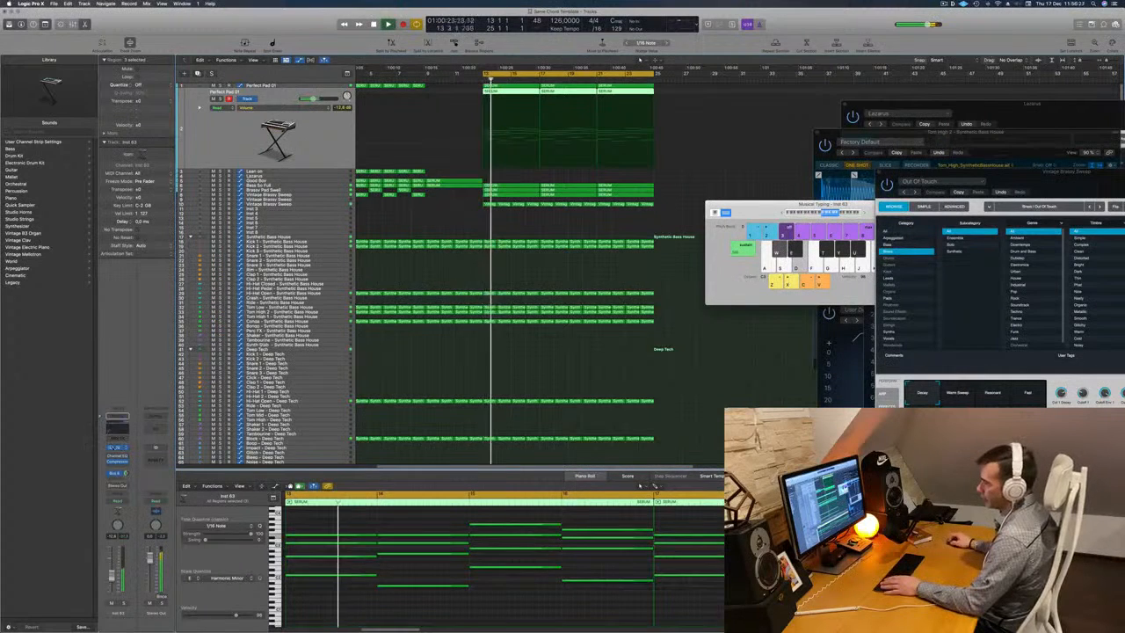
# Load the 80s Pop Synth Arpeggiator preset from Alchemy's Arpeggiated category on the duplicate track, audition it and close the synth window.
pyautogui.click(117, 448)
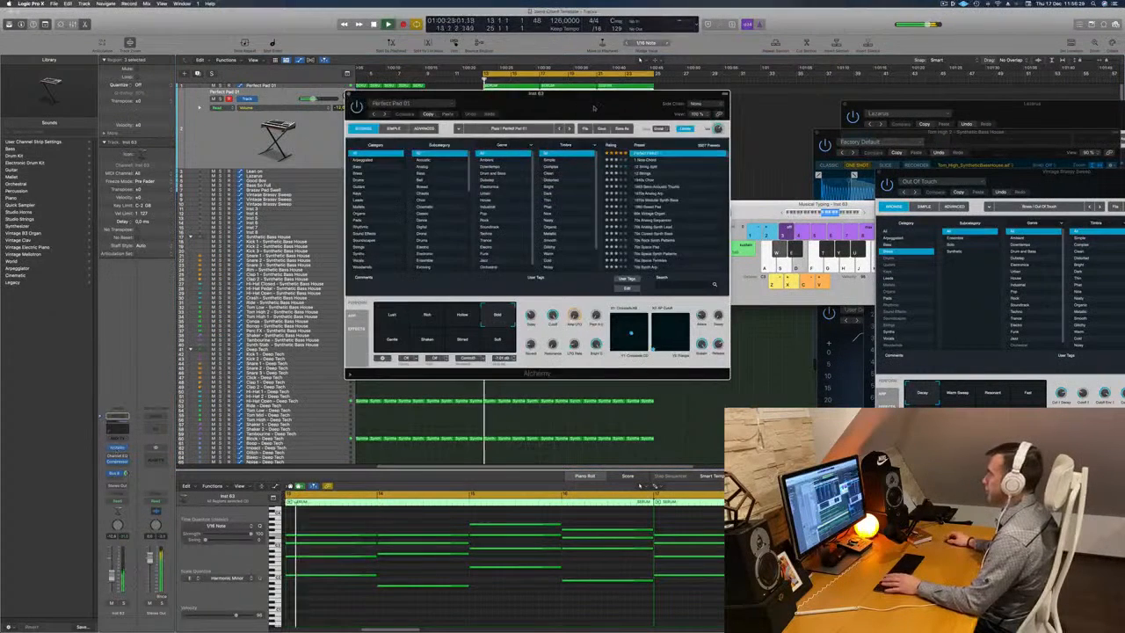
pyautogui.click(404, 157)
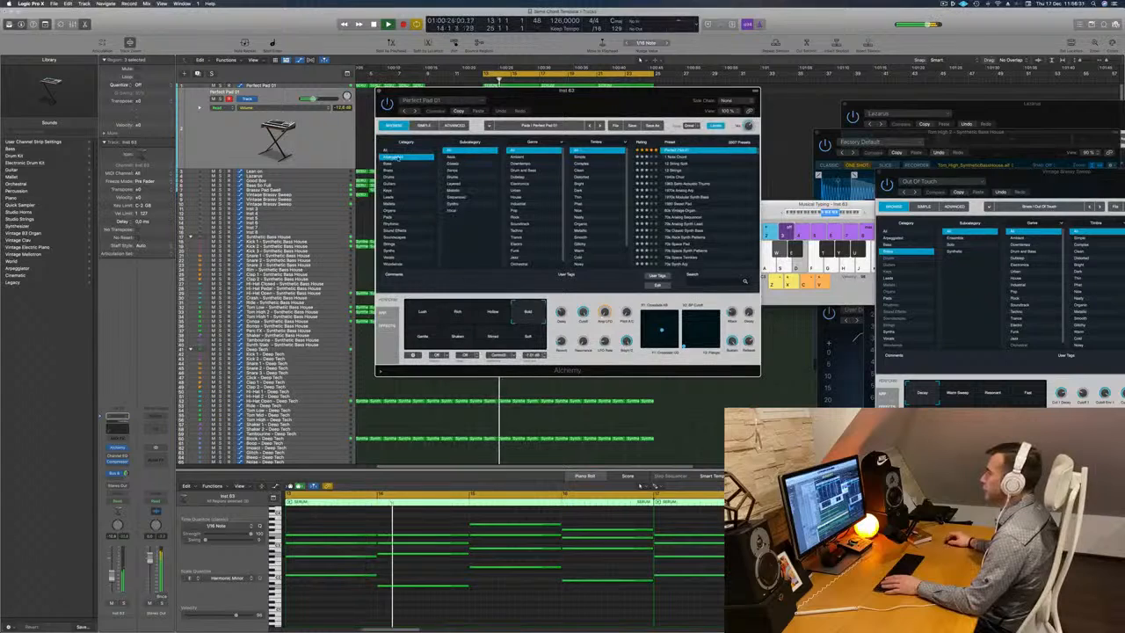
pyautogui.press('space')
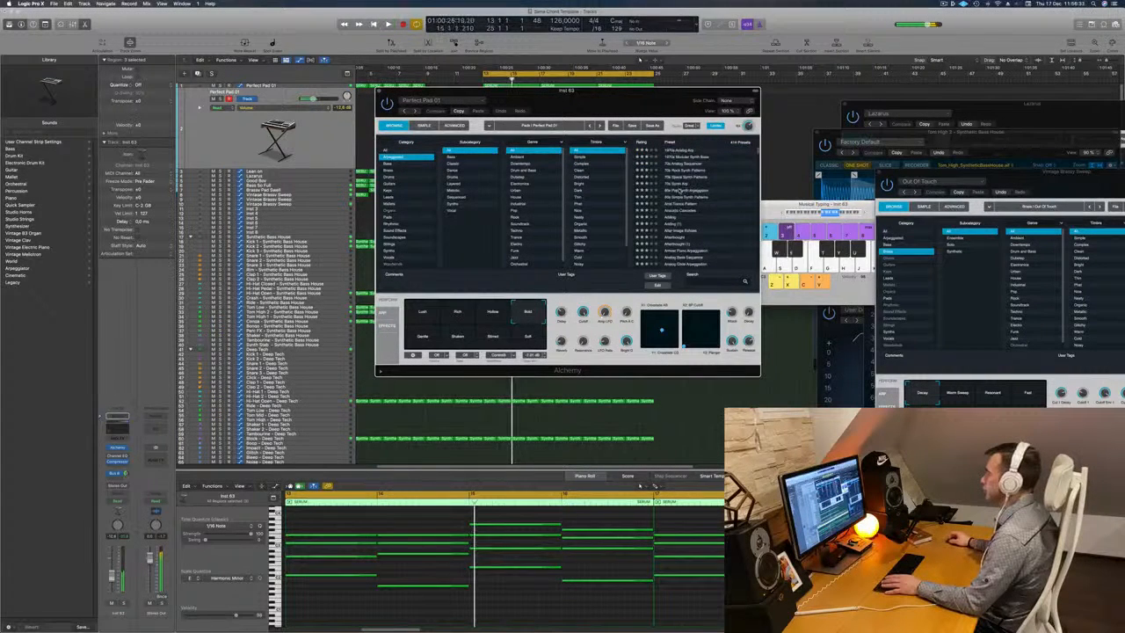
pyautogui.click(691, 191)
pyautogui.press('space')
pyautogui.moveTo(647, 97); pyautogui.dragTo(757, 89)
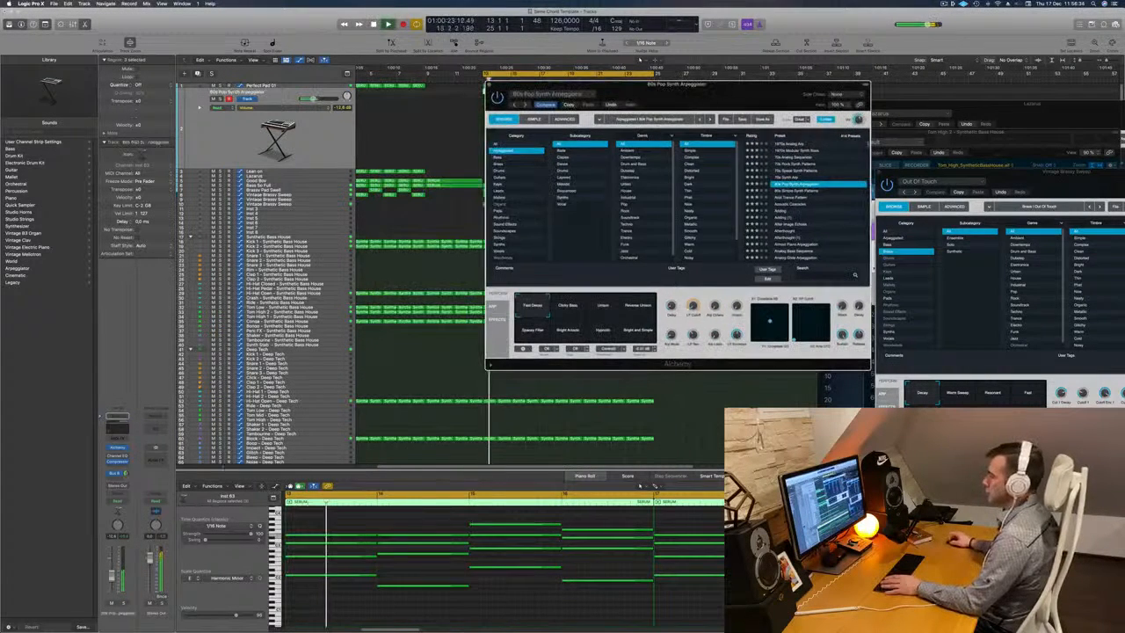
pyautogui.press('space')
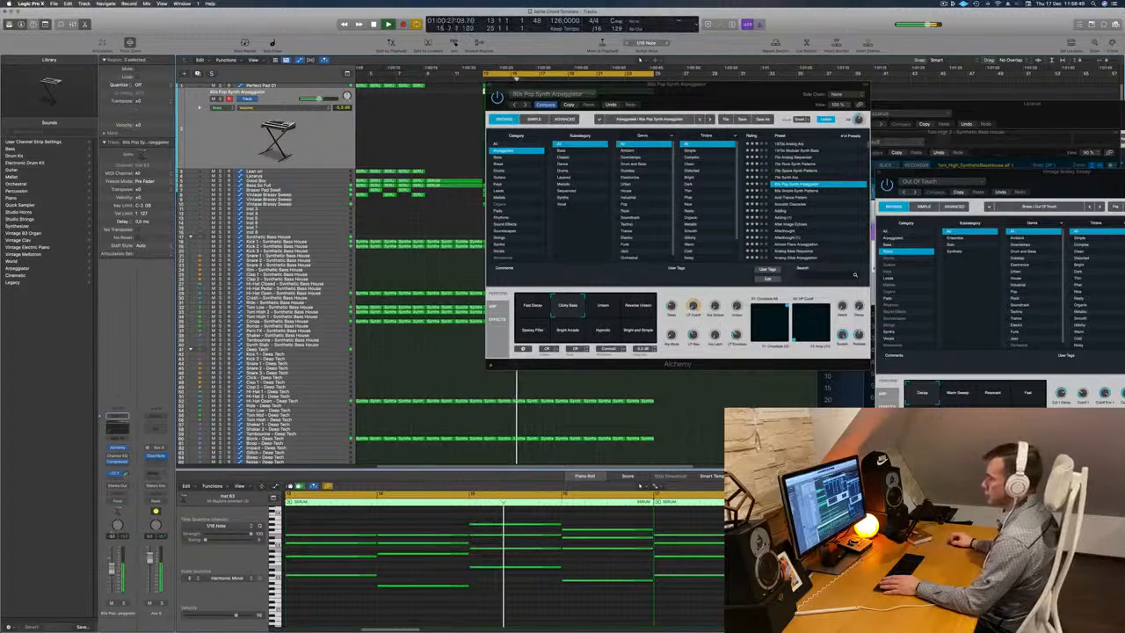
pyautogui.moveTo(734, 95); pyautogui.dragTo(605, 115)
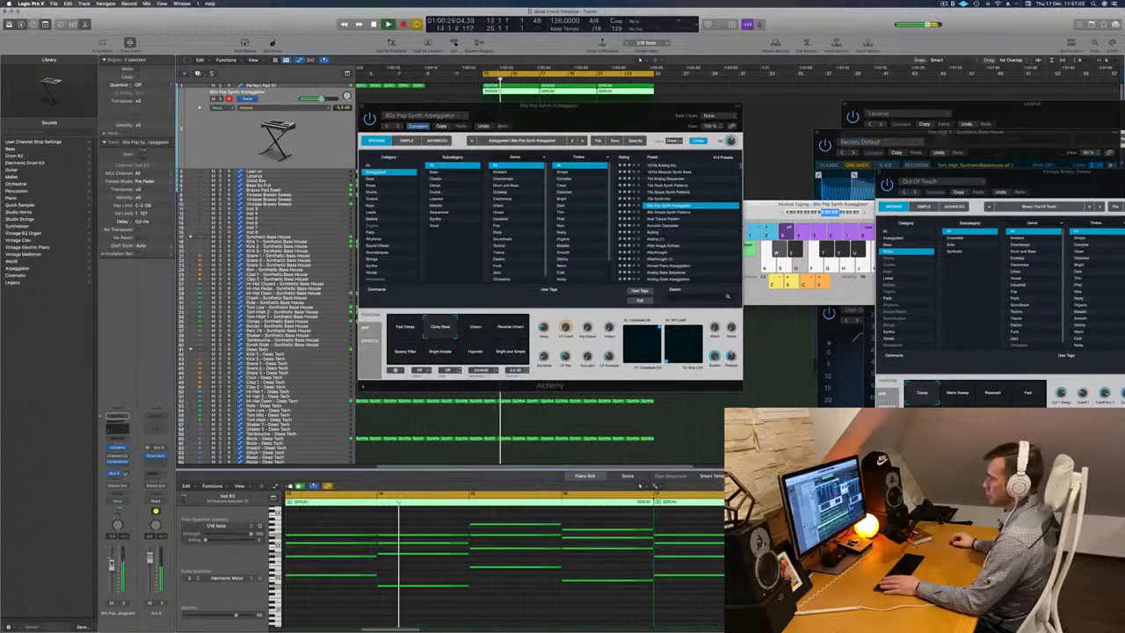
pyautogui.moveTo(364, 110); pyautogui.dragTo(222, 204)
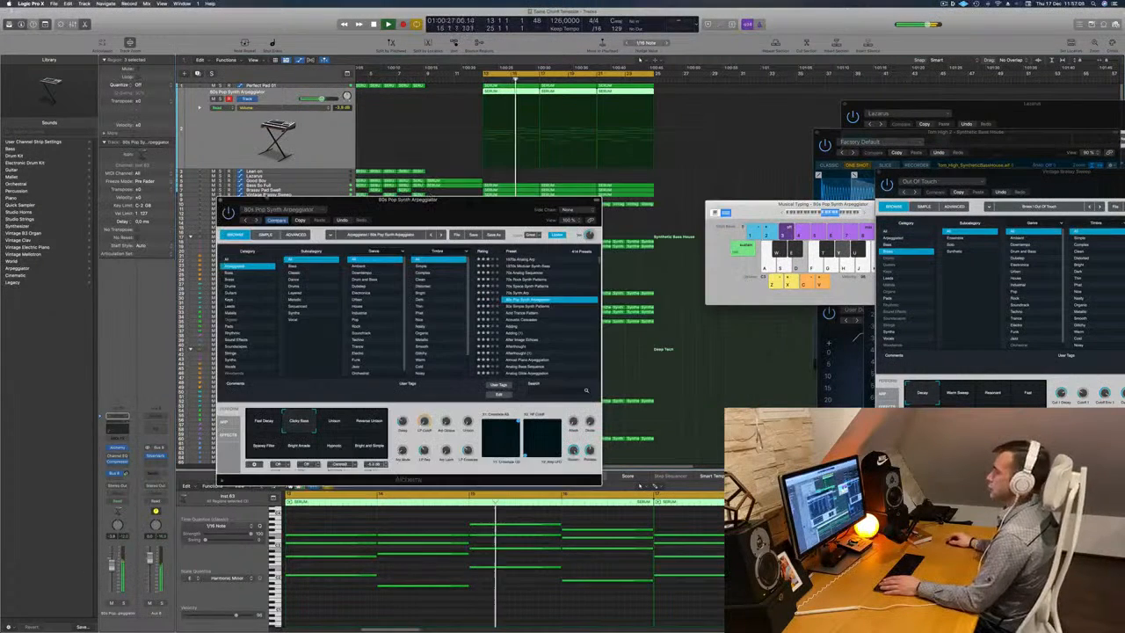
pyautogui.click(223, 200)
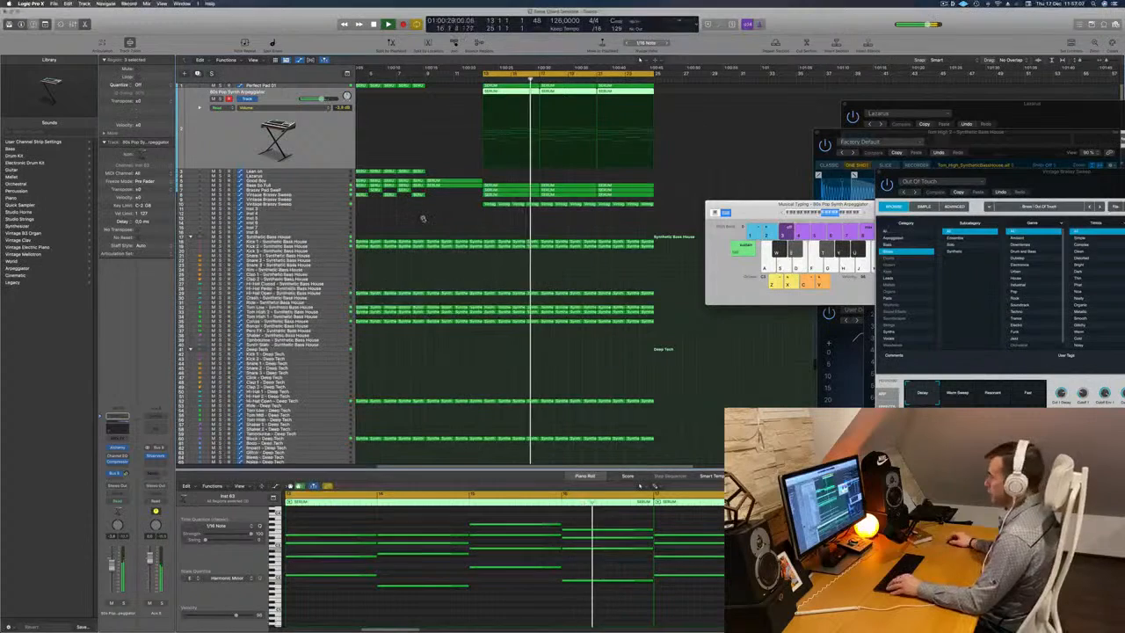
# Extend the cycle range's start back to bar 1 and play the arrangement from the beginning.
pyautogui.scroll(-5, 437, 221)
pyautogui.click(432, 77)
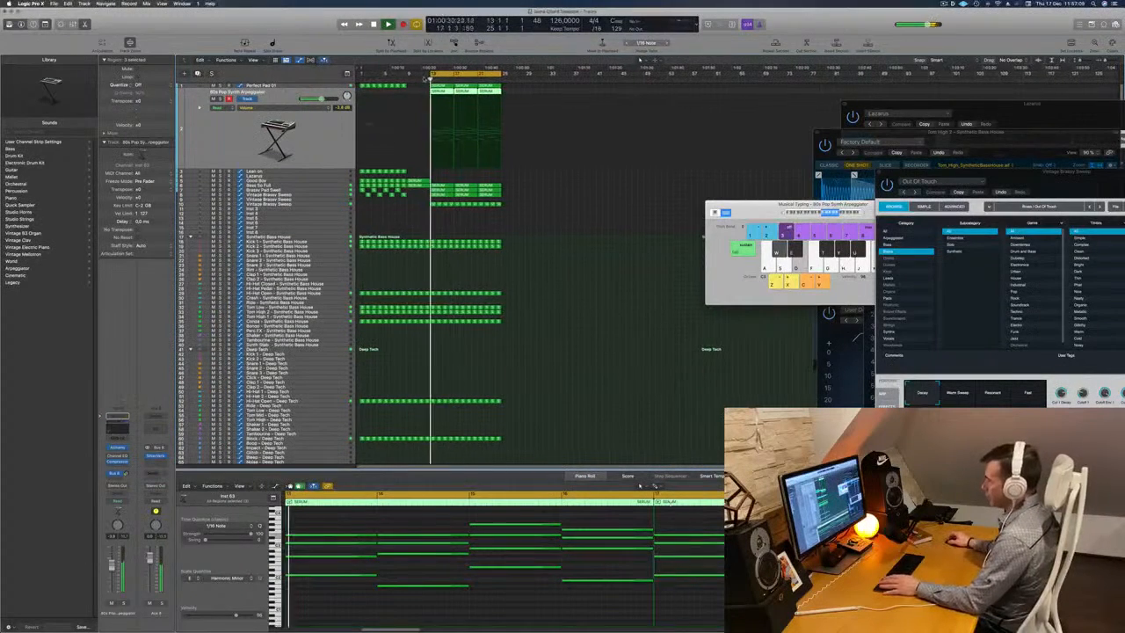
pyautogui.moveTo(432, 74); pyautogui.dragTo(360, 73)
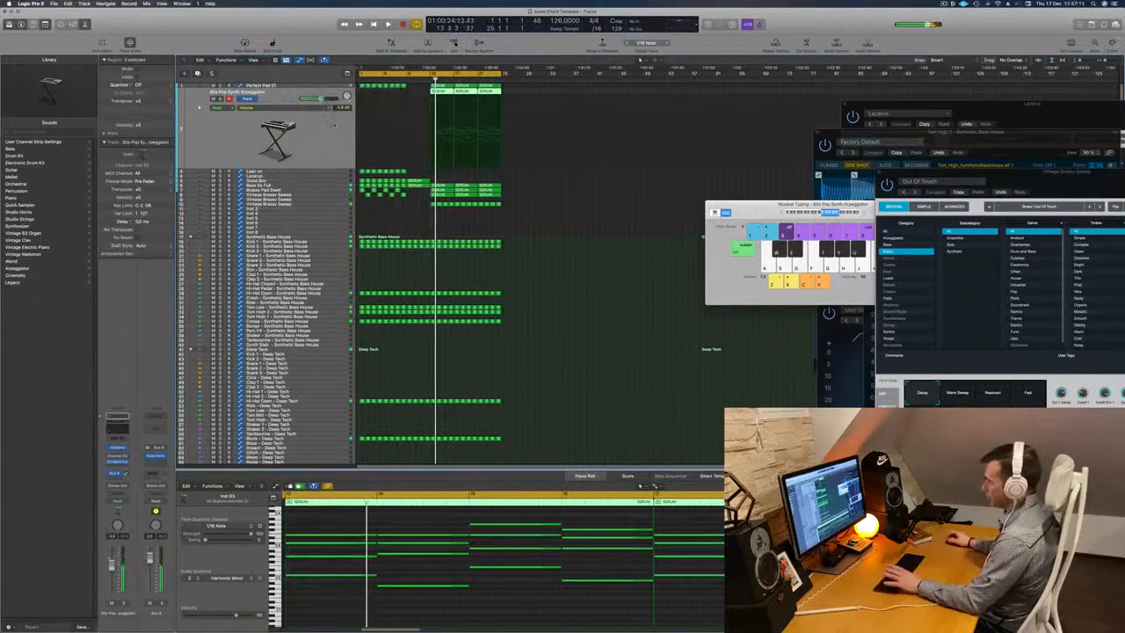
pyautogui.press('Return')
pyautogui.scroll(5, 397, 209)
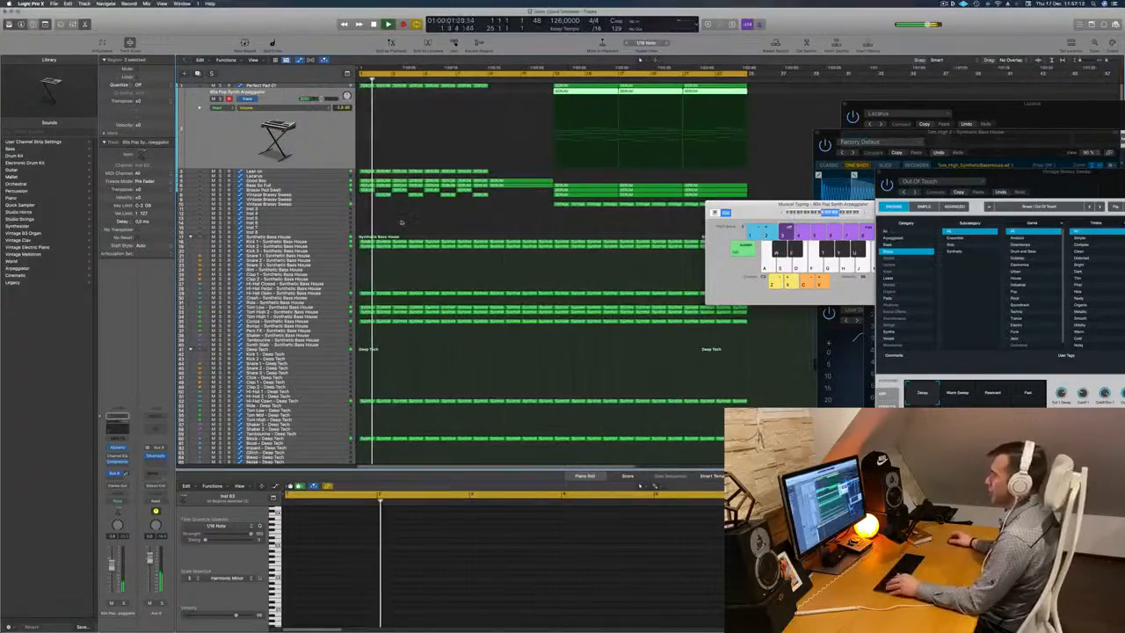